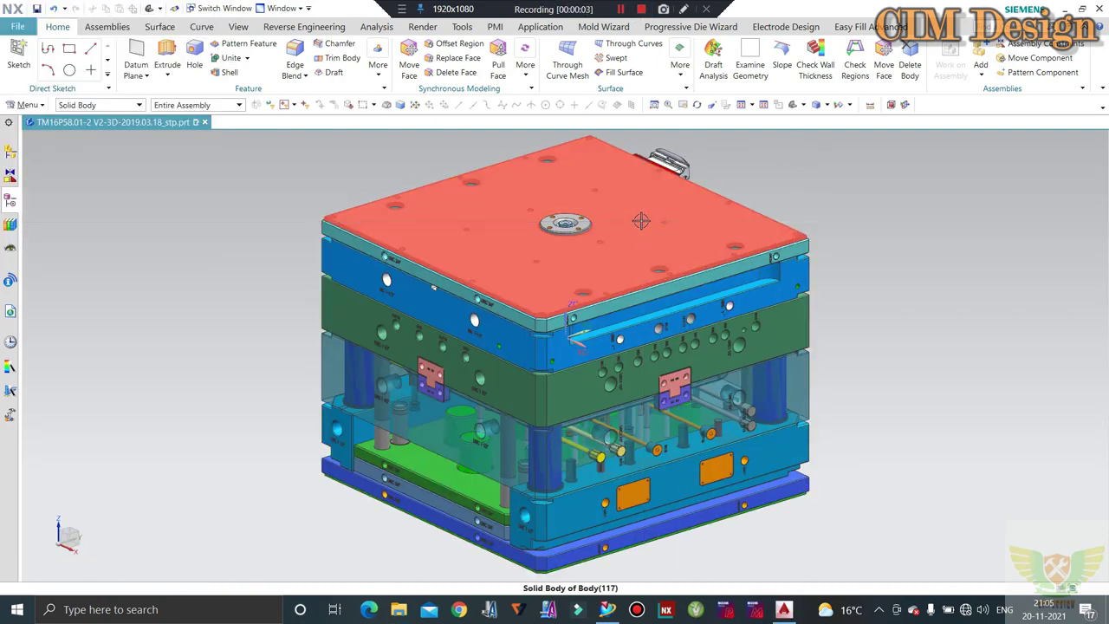
- Orbit to a frontal view of the mold and hide the red top plate
mouse_move(641, 221)
middle_down()
mouse_move(641, 201)
mouse_move(617, 235)
middle_up()
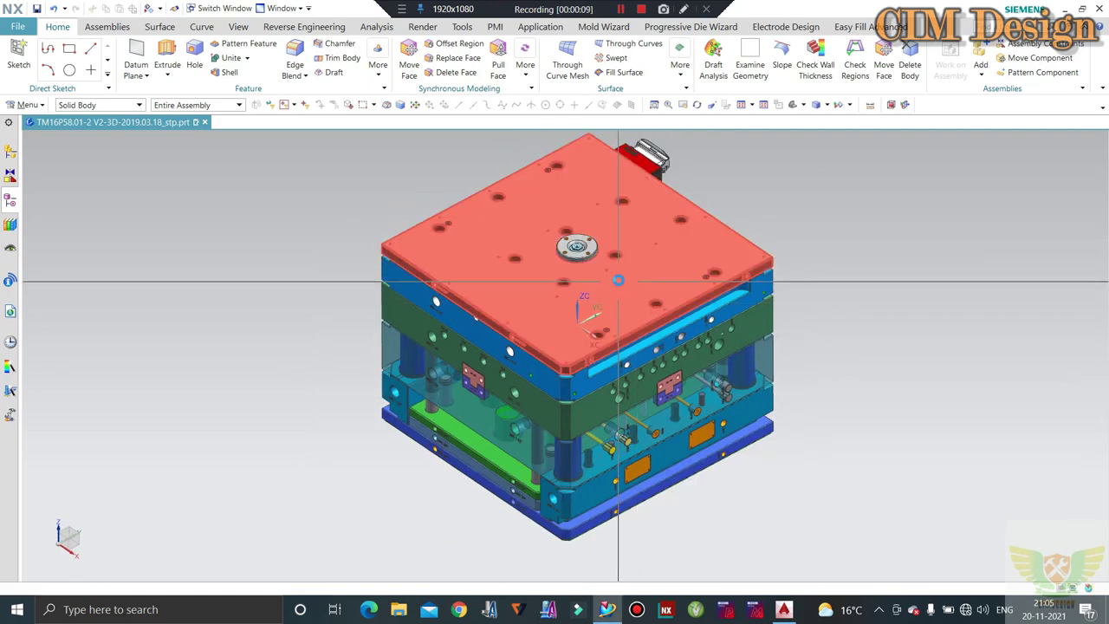
scroll(619, 292, up, 3)
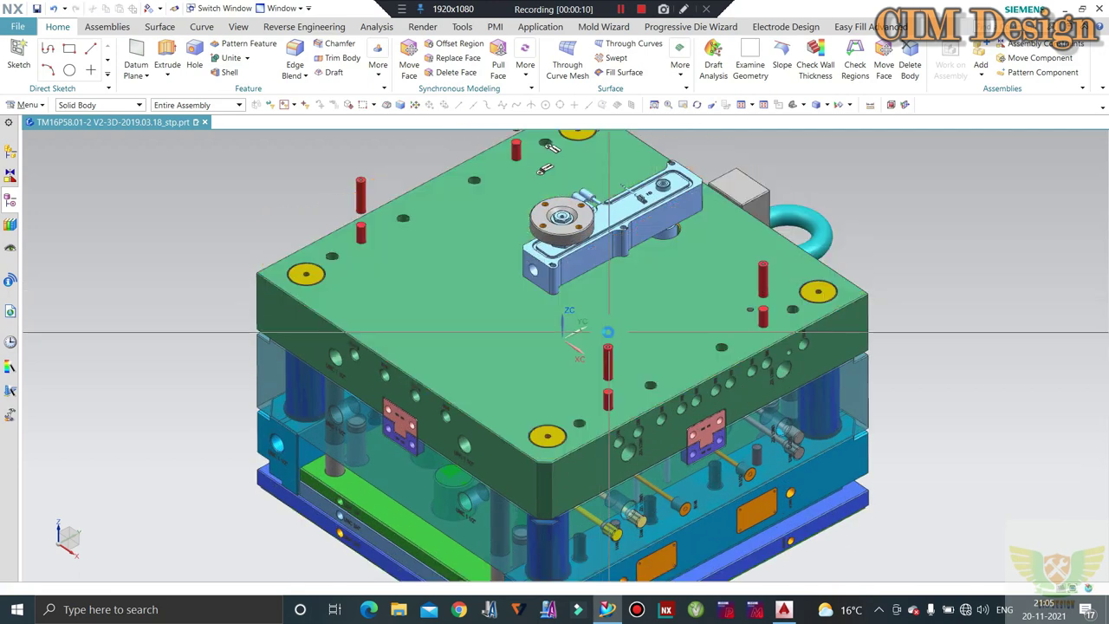
click(583, 367)
key(ctrl+b)
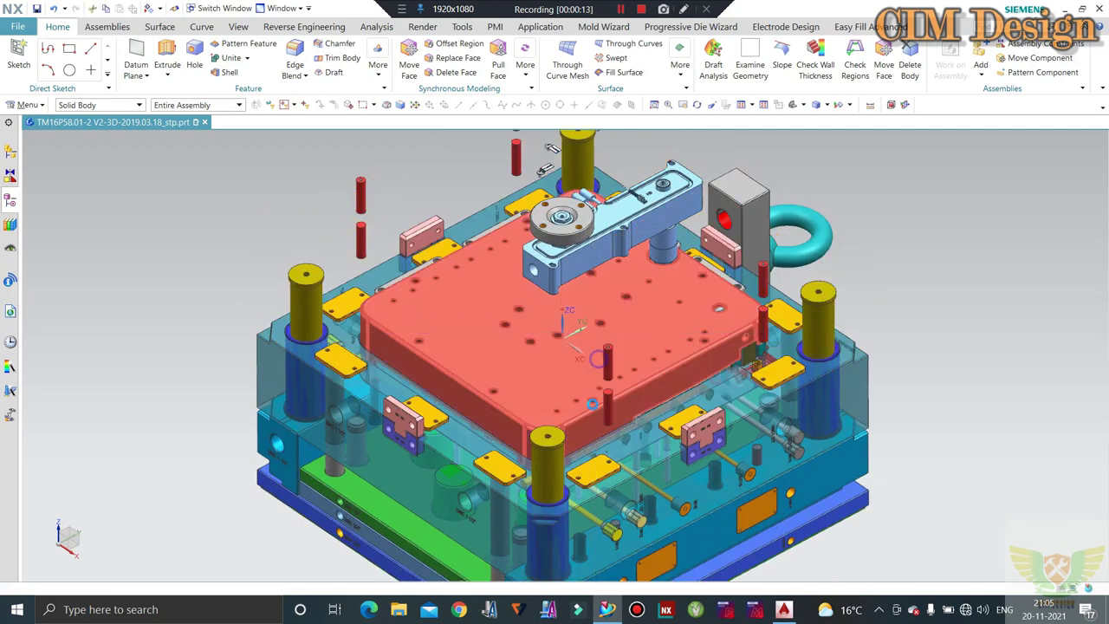
- Hide every component except the green toilet-seat part using Invert Selection
key(ctrl+b)
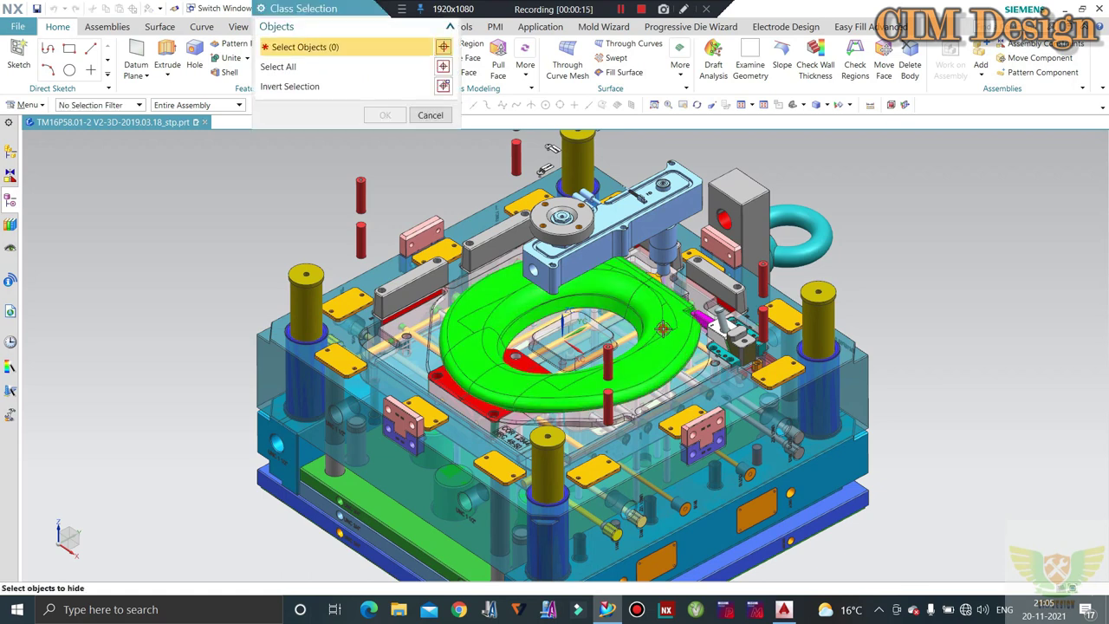
click(663, 328)
scroll(663, 328, down, 4)
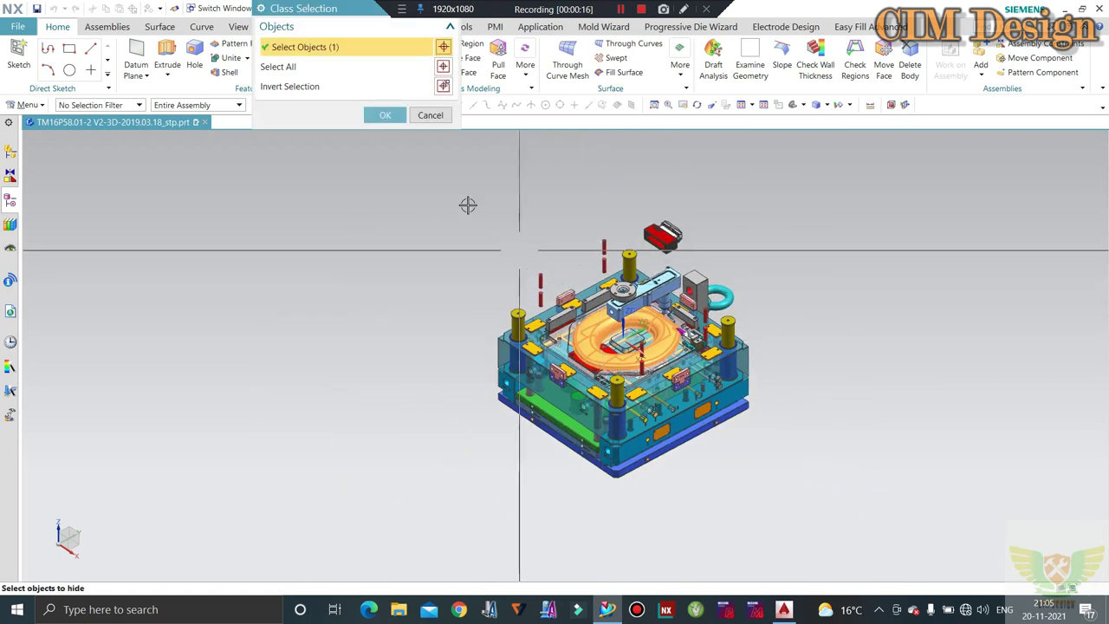
click(443, 85)
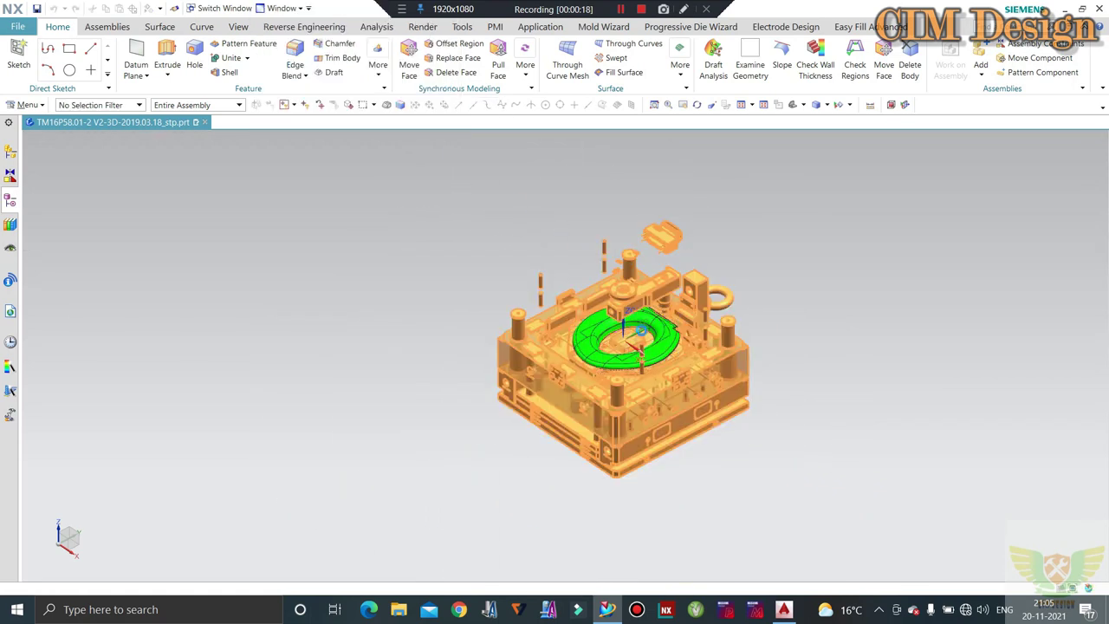
scroll(662, 340, up, 3)
mouse_move(635, 328)
middle_down()
mouse_move(653, 329)
mouse_move(654, 347)
middle_up()
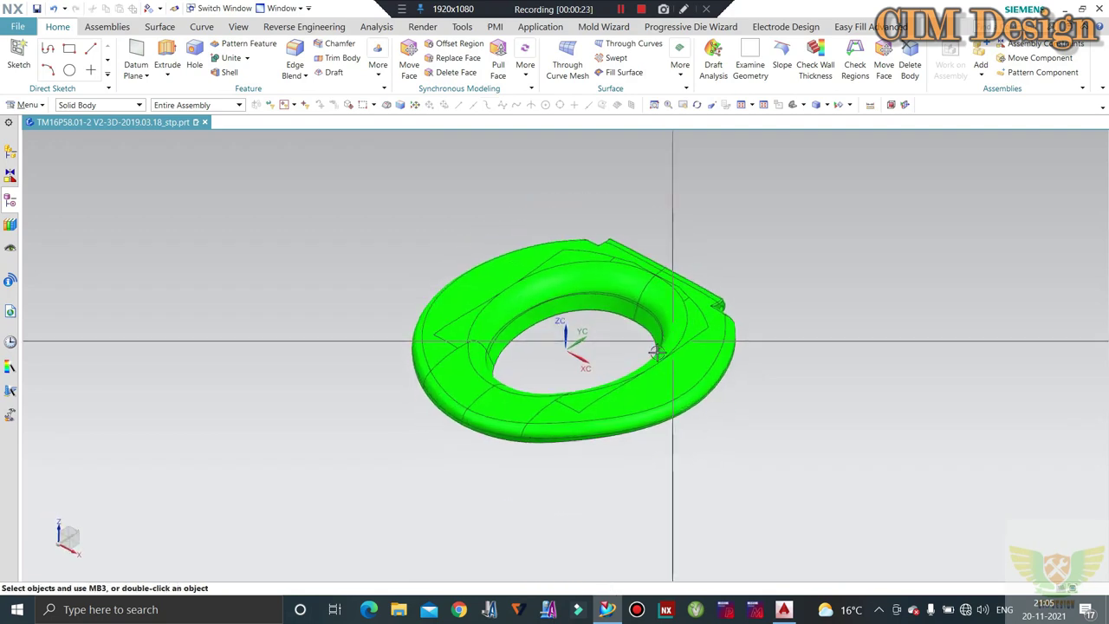
scroll(650, 354, up, 2)
scroll(642, 371, down, 2)
scroll(618, 409, up, 2)
mouse_move(618, 409)
middle_down()
mouse_move(580, 365)
mouse_move(619, 397)
middle_up()
scroll(644, 401, down, 2)
middle_drag(649, 363, 635, 333)
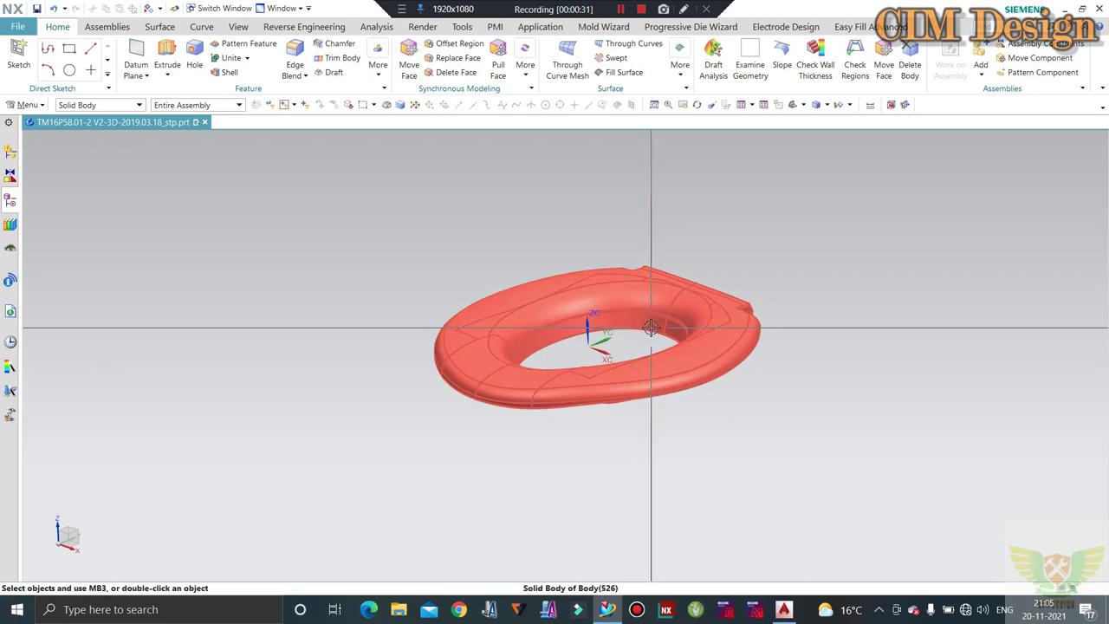
middle_drag(690, 303, 661, 290)
scroll(659, 296, up, 3)
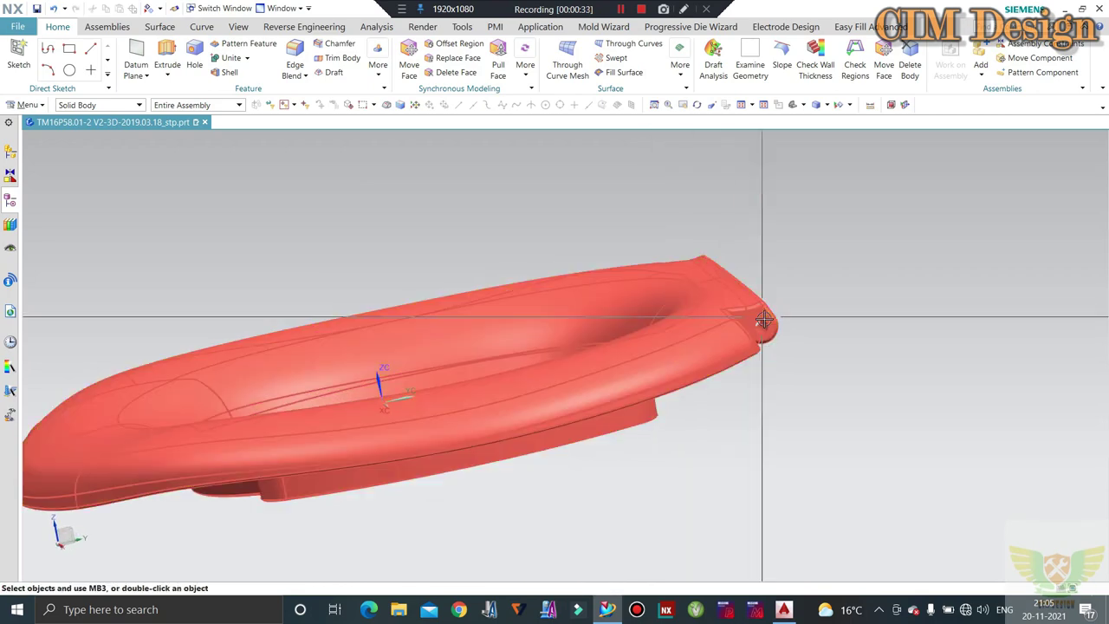
mouse_move(780, 303)
middle_down()
mouse_move(738, 324)
mouse_move(757, 303)
middle_up()
scroll(756, 303, down, 3)
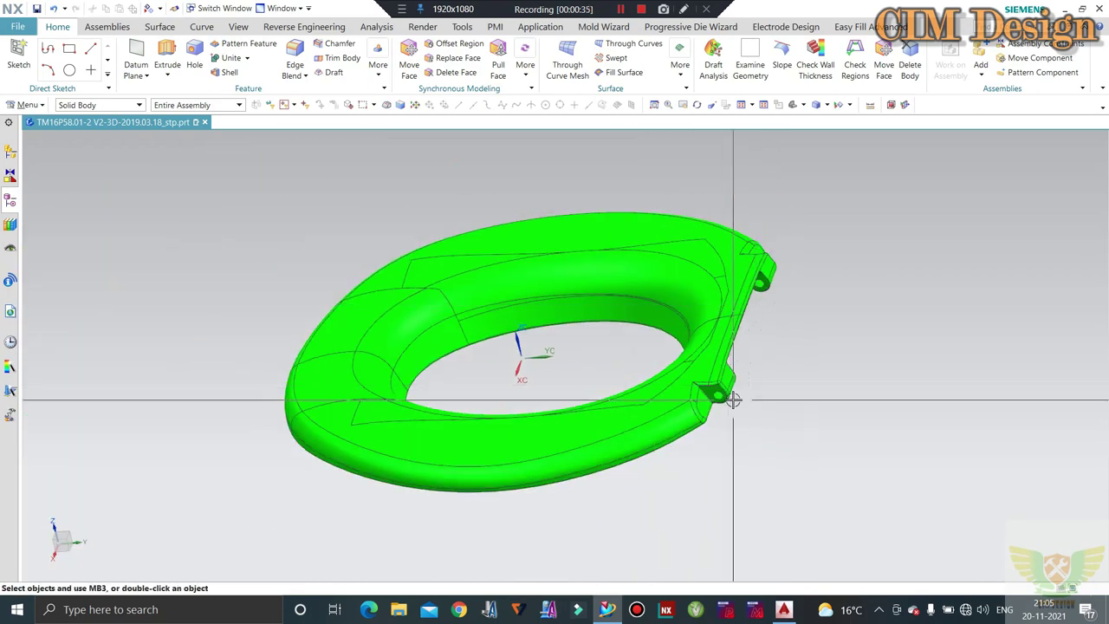
middle_drag(726, 396, 586, 257)
scroll(587, 257, up, 2)
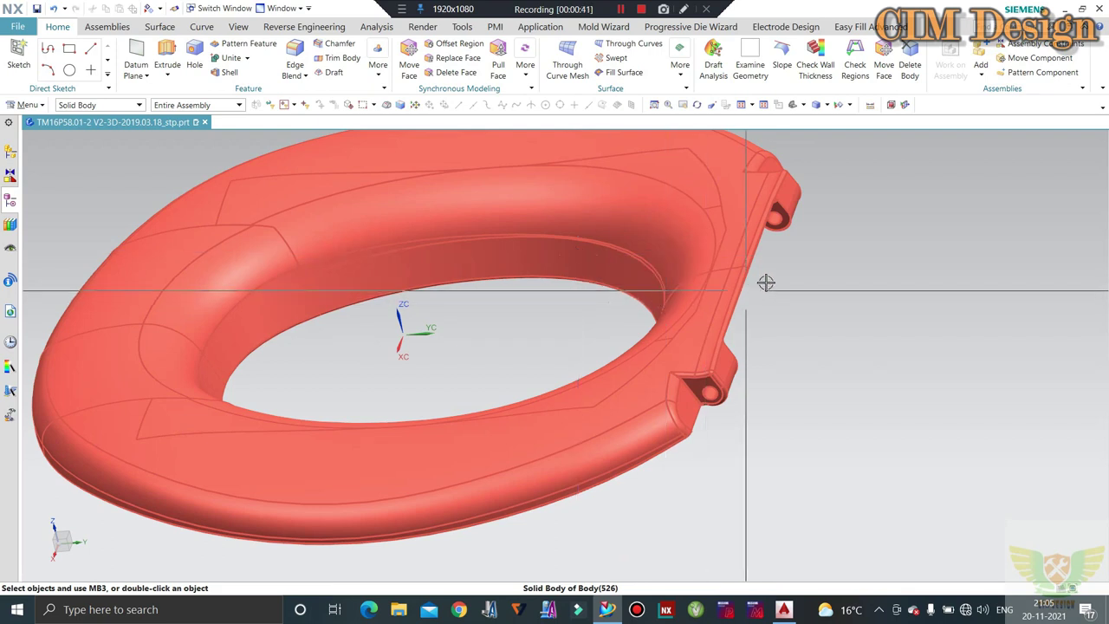
scroll(815, 291, down, 2)
middle_drag(800, 309, 820, 307)
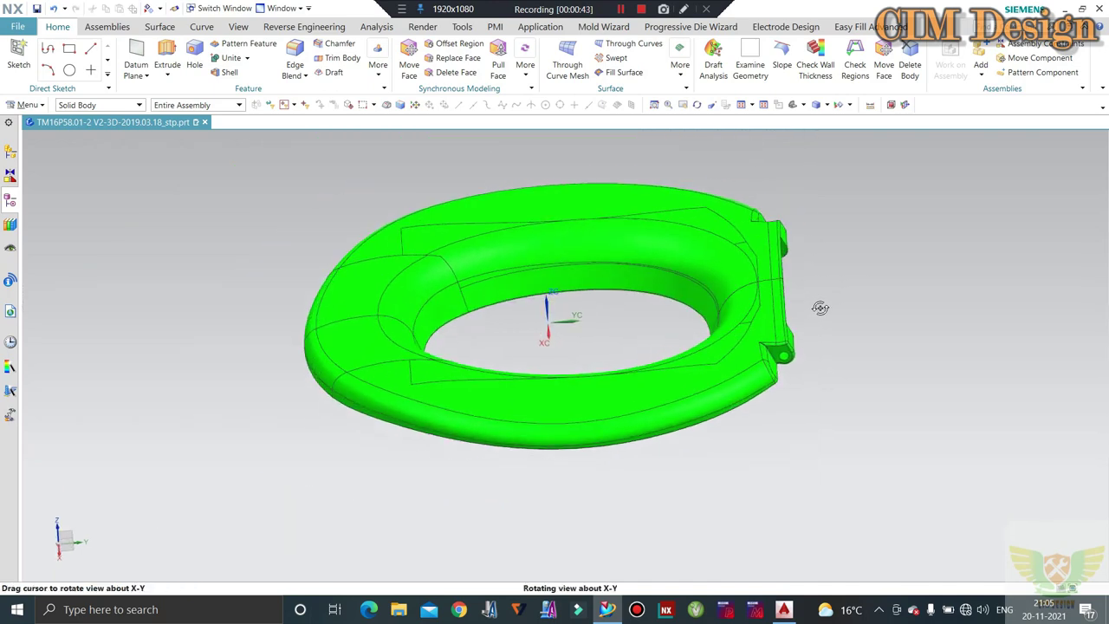
scroll(807, 355, up, 1)
scroll(807, 357, up, 3)
scroll(722, 235, down, 2)
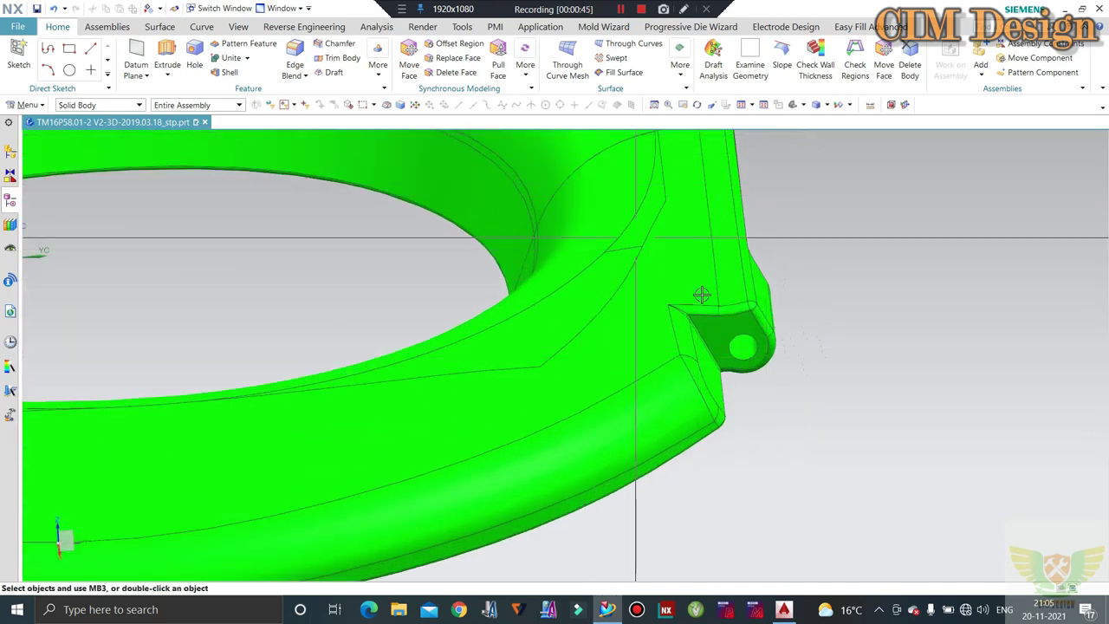
scroll(700, 297, down, 3)
mouse_move(701, 298)
middle_down()
mouse_move(716, 309)
mouse_move(702, 309)
mouse_move(706, 327)
mouse_move(716, 320)
middle_up()
scroll(605, 438, up, 3)
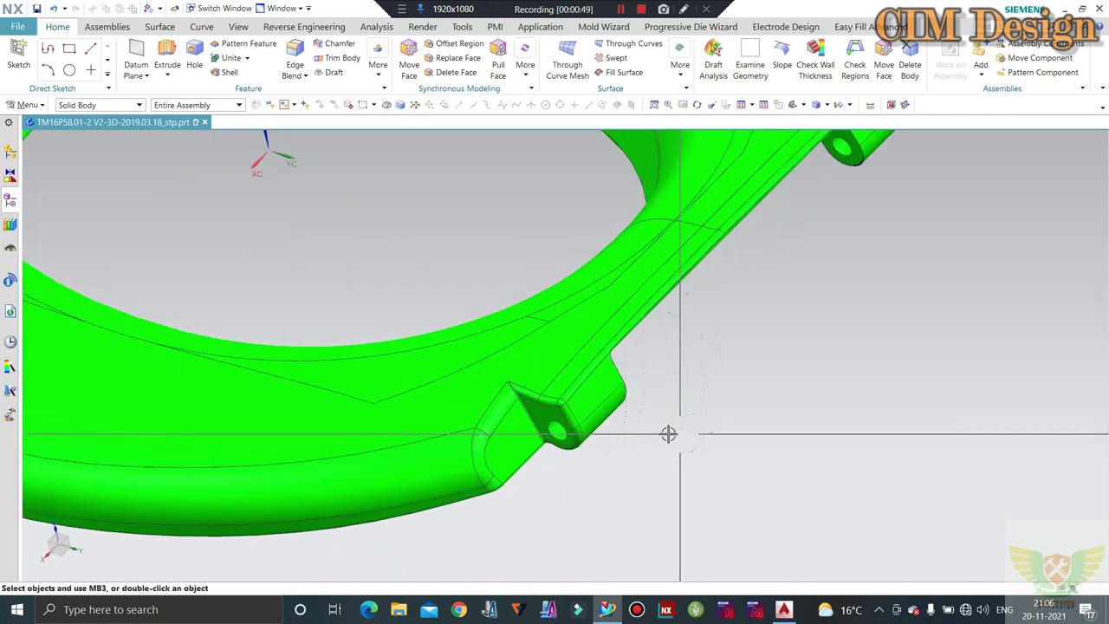
scroll(588, 377, down, 3)
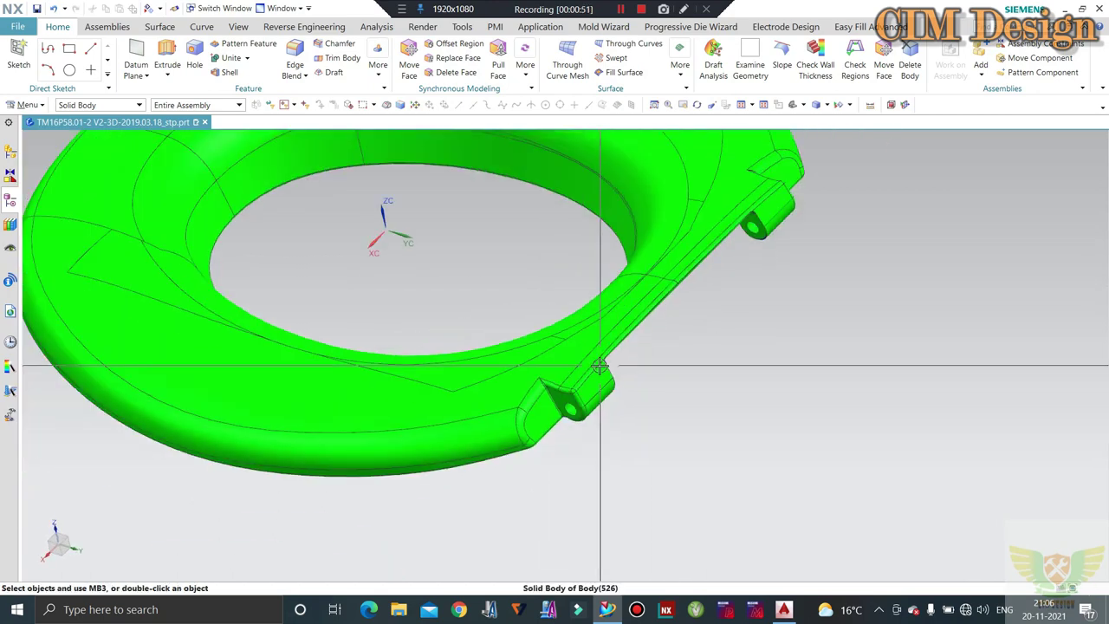
scroll(602, 367, down, 1)
scroll(718, 278, up, 2)
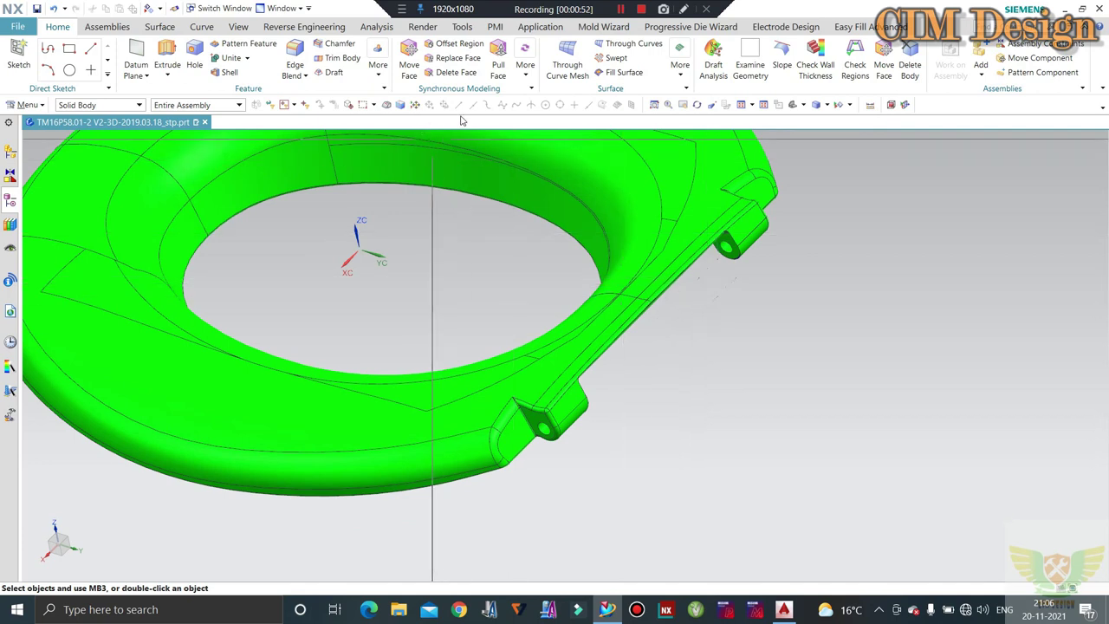
- Measure the projected distance across the hinge-lug hole edges, reading 34.0011 mm
key(ctrl+shift+d)
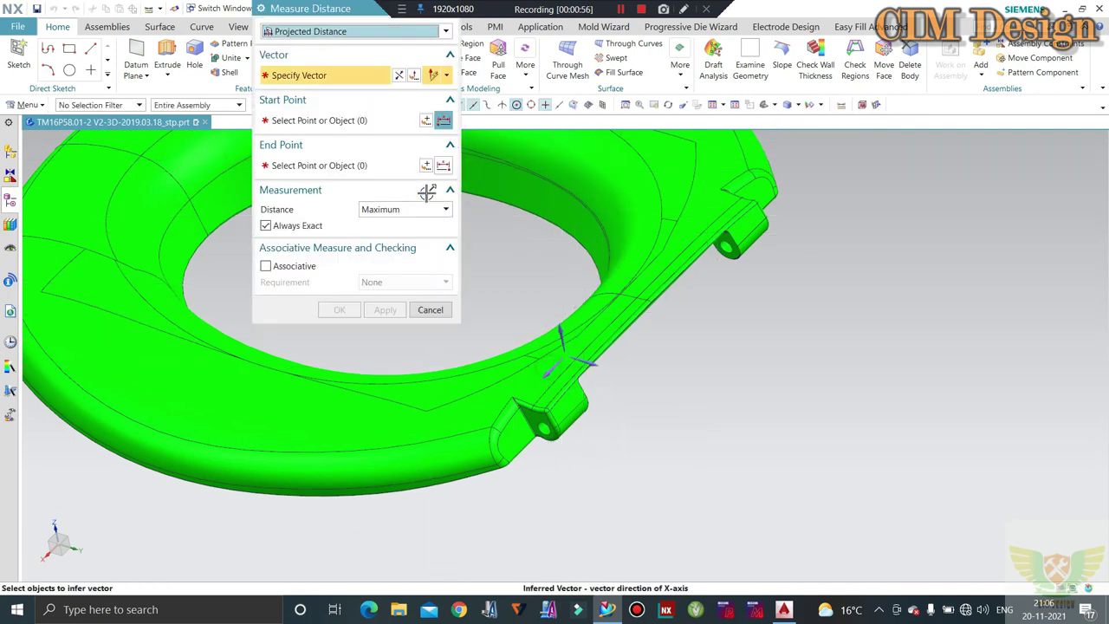
middle_click(426, 192)
scroll(573, 407, up, 1)
scroll(579, 406, up, 2)
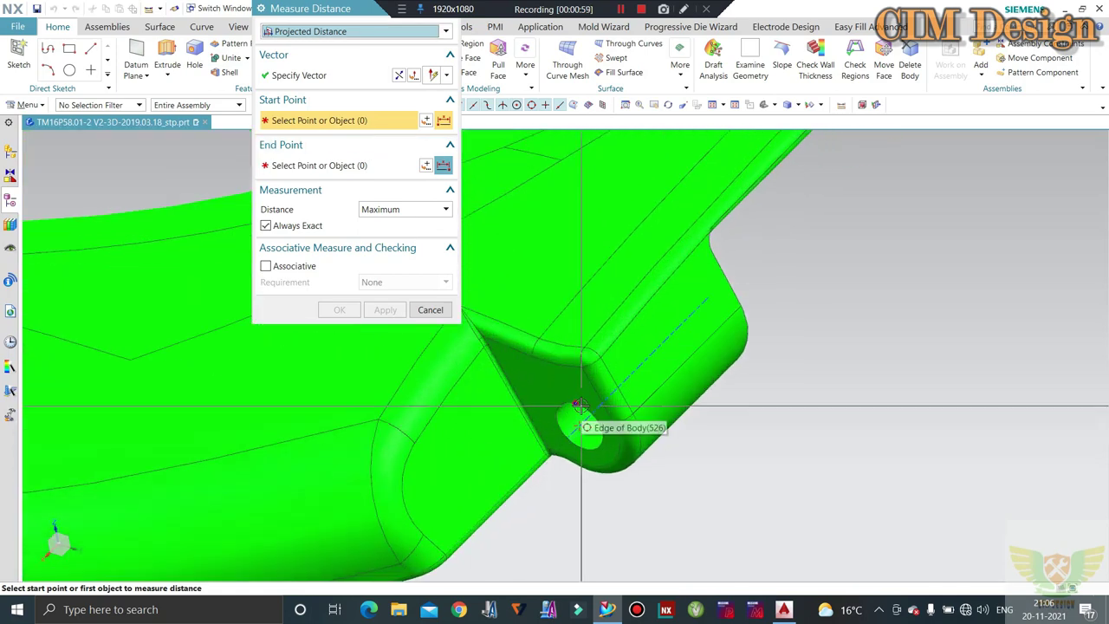
click(583, 420)
scroll(745, 360, down, 2)
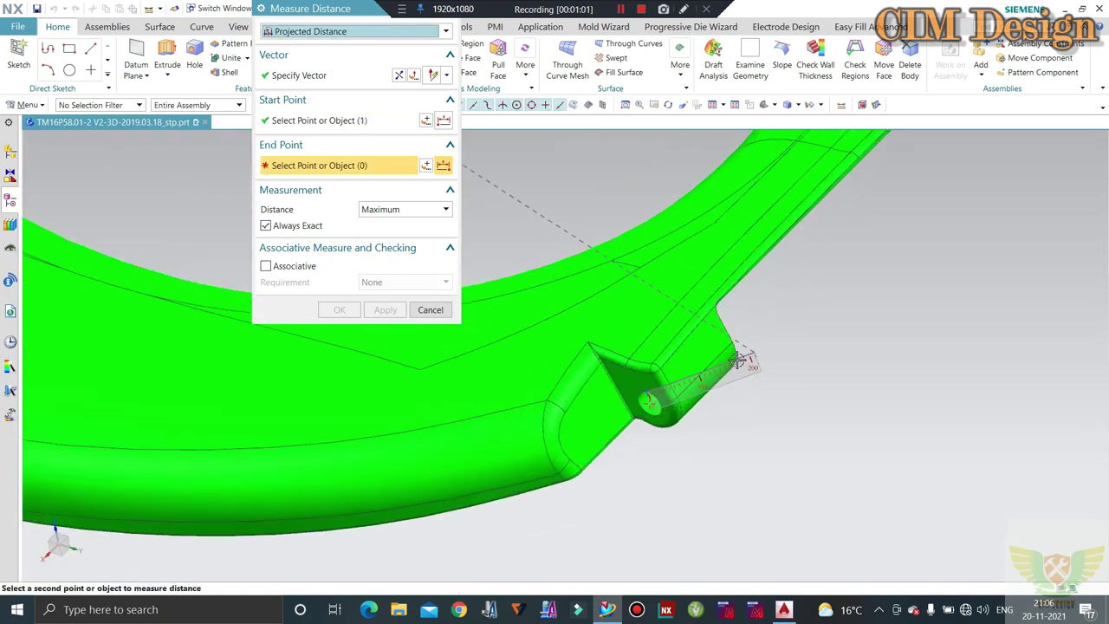
middle_drag(737, 360, 639, 414)
scroll(639, 414, up, 2)
scroll(567, 394, up, 2)
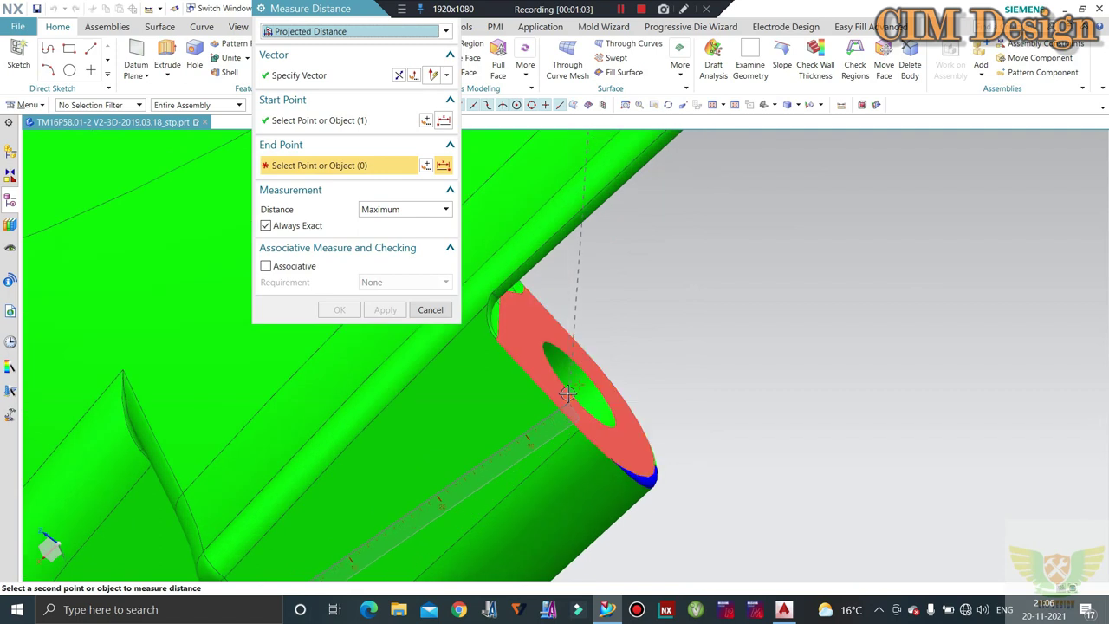
click(567, 392)
middle_drag(567, 391, 681, 294)
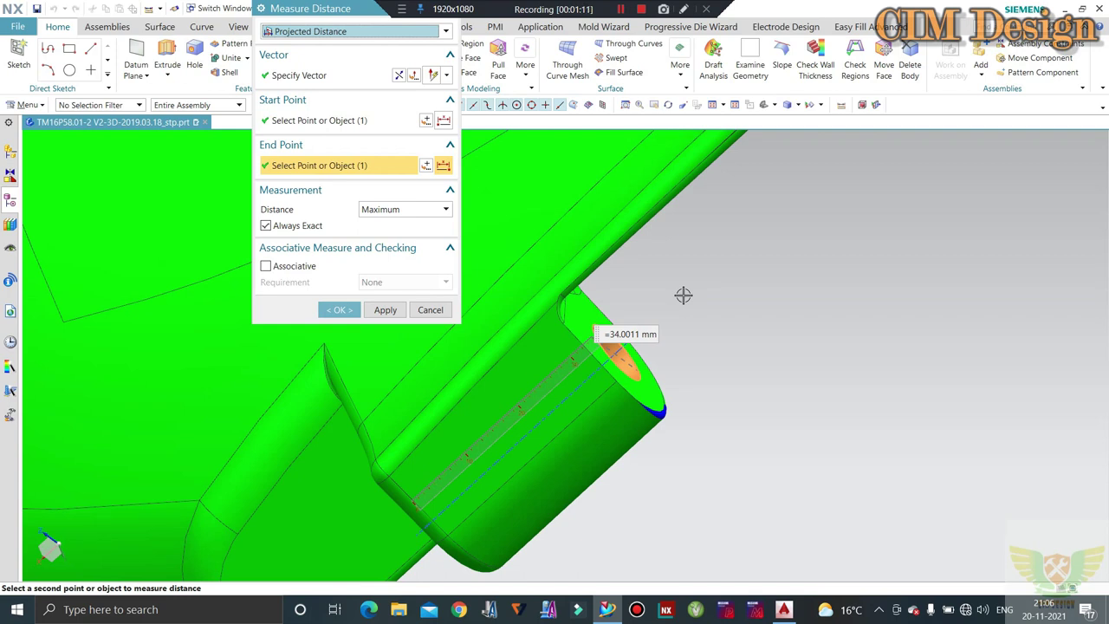
- Orbit and zoom around the seat to review the 34.0011 mm measurement
middle_drag(517, 319, 608, 292)
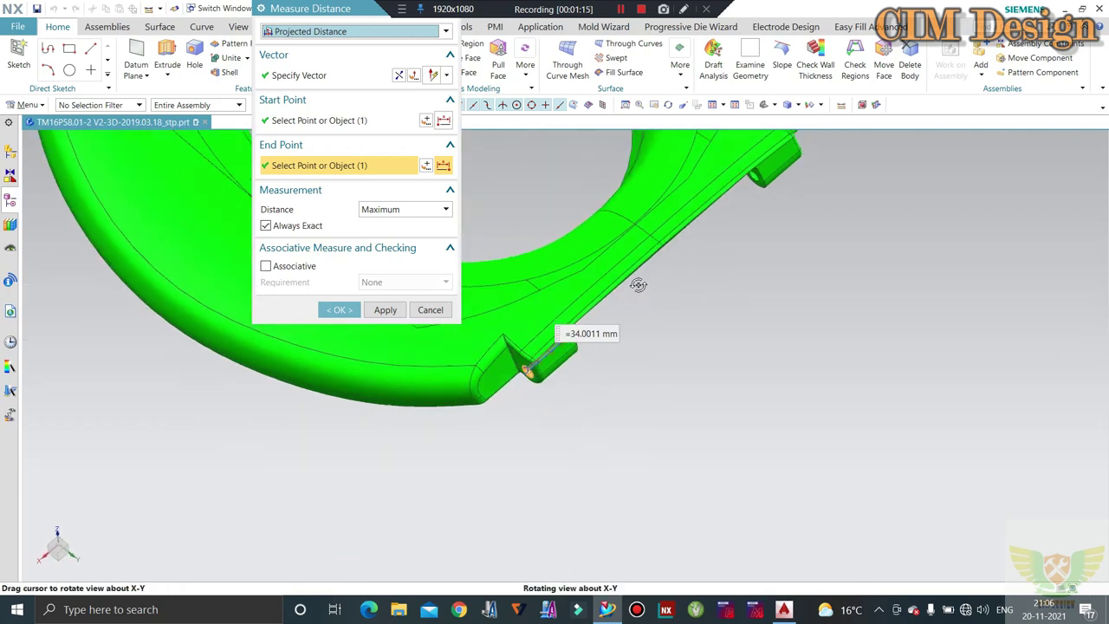
middle_drag(608, 291, 696, 352)
scroll(622, 276, down, 2)
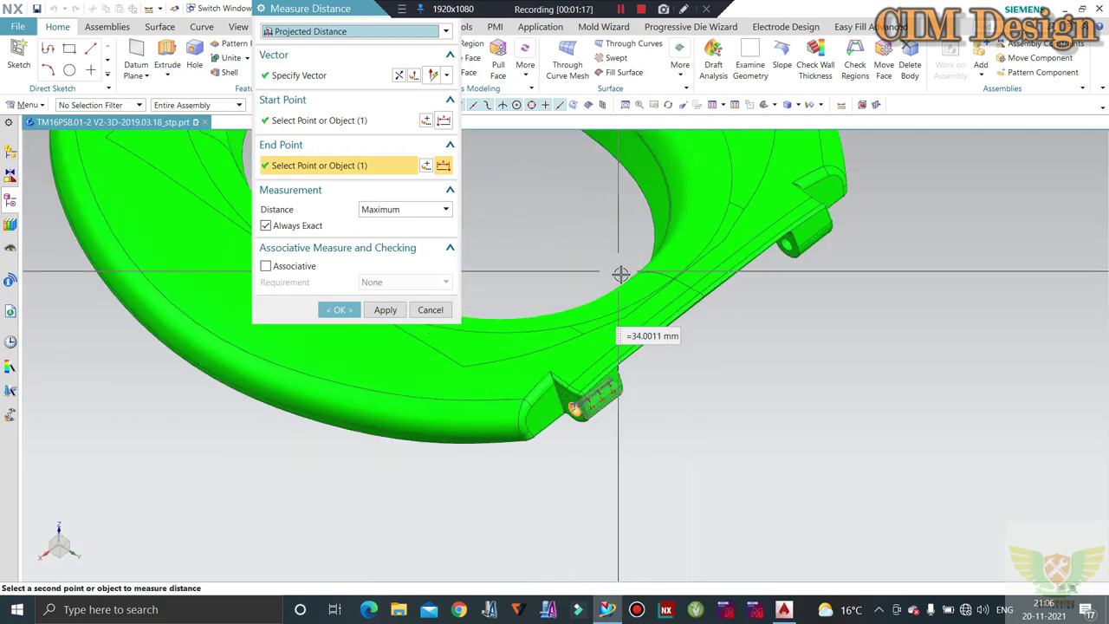
mouse_move(622, 276)
middle_down()
mouse_move(797, 384)
mouse_move(830, 302)
mouse_move(872, 318)
mouse_move(881, 292)
mouse_move(869, 340)
mouse_move(842, 303)
middle_up()
scroll(798, 384, down, 2)
scroll(798, 384, up, 2)
scroll(841, 303, up, 2)
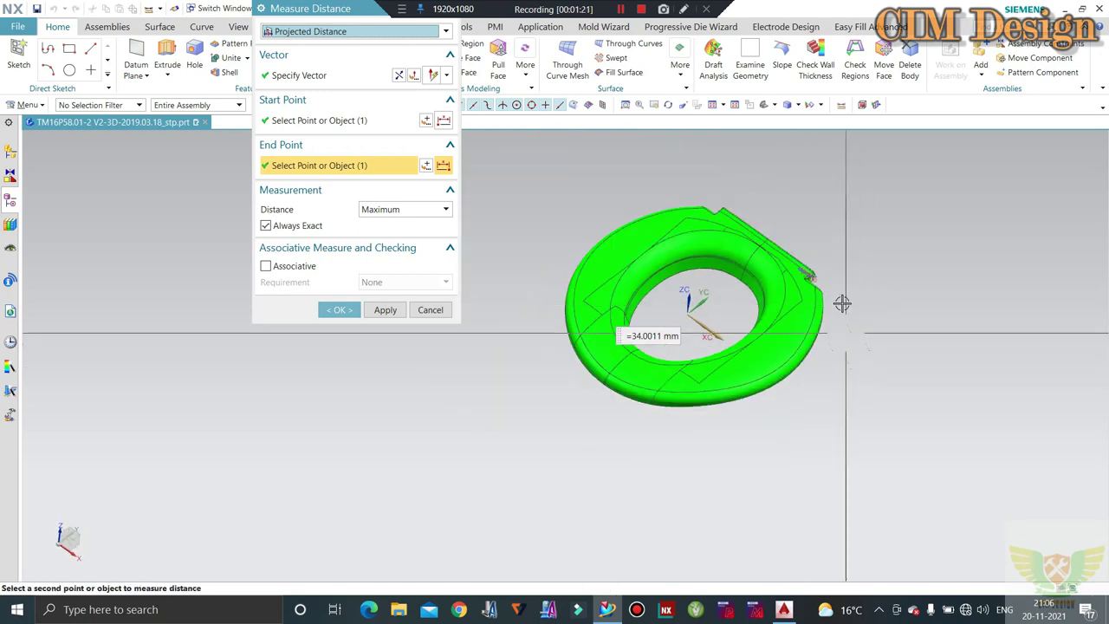
scroll(830, 297, down, 2)
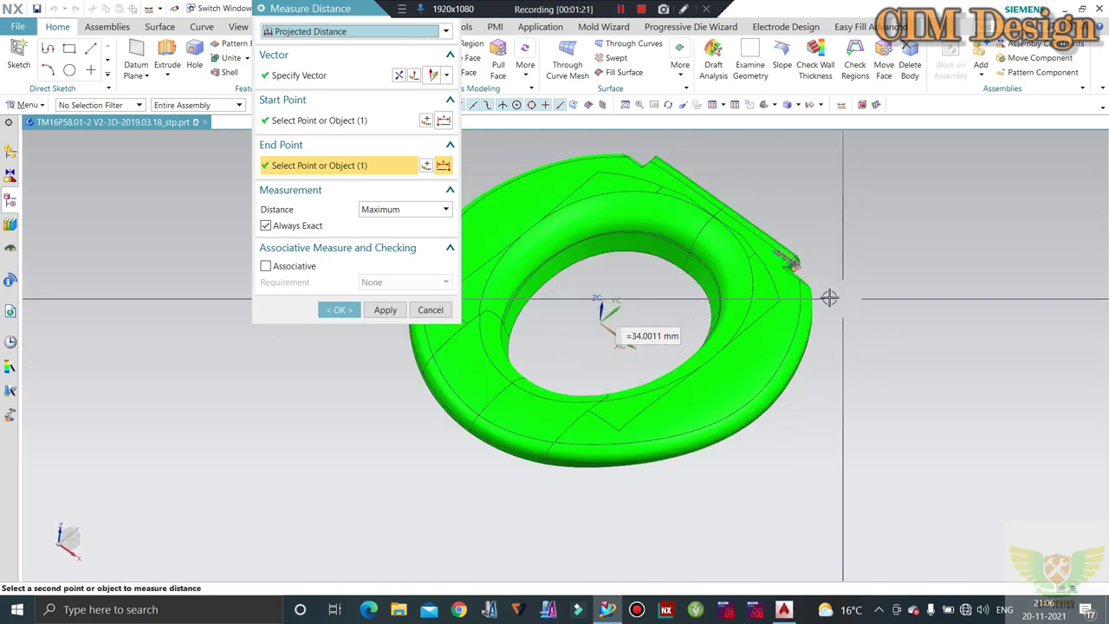
- Close the measurement, inspect the seat's underside, then show all hidden components with Ctrl+Shift+U
click(432, 312)
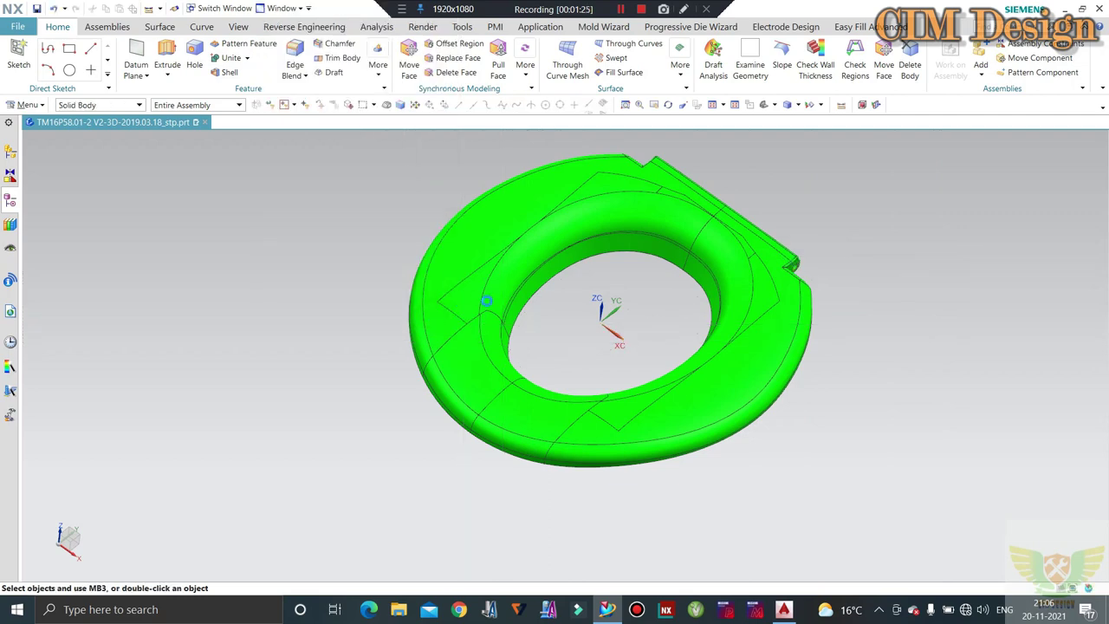
mouse_move(585, 349)
middle_down()
mouse_move(609, 314)
mouse_move(599, 347)
middle_up()
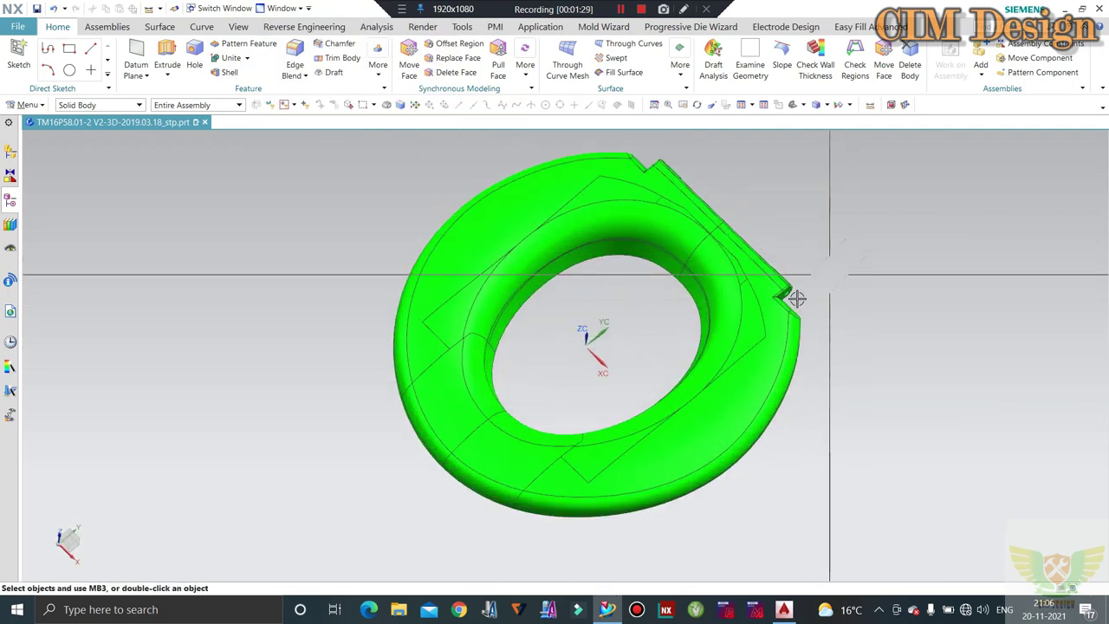
mouse_move(793, 297)
middle_down()
mouse_move(787, 168)
mouse_move(787, 205)
mouse_move(795, 182)
mouse_move(772, 209)
middle_up()
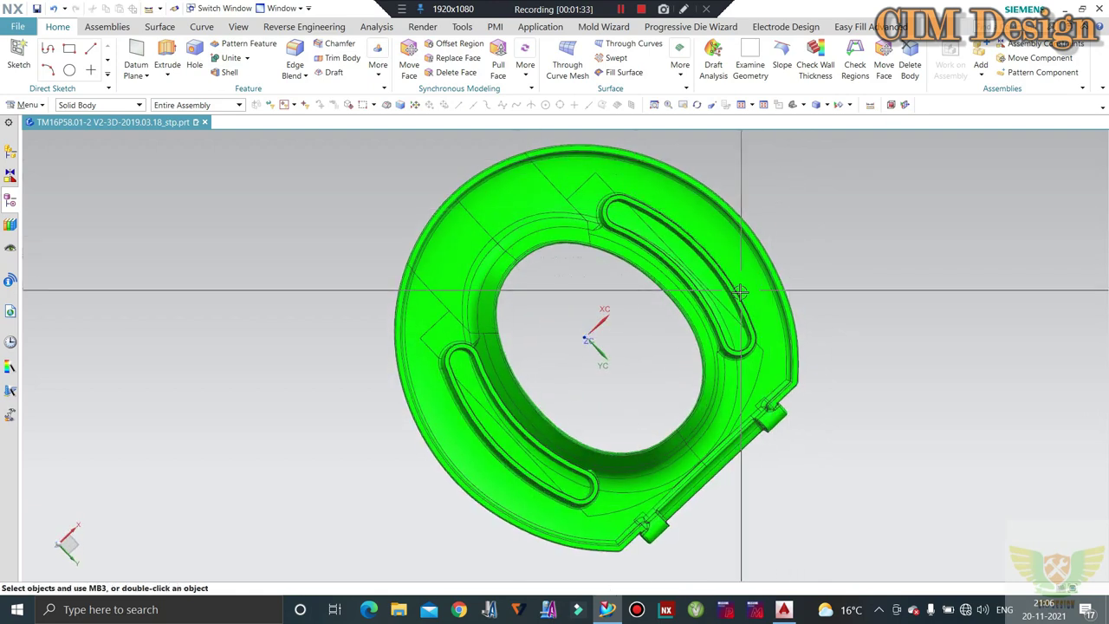
middle_drag(741, 292, 747, 363)
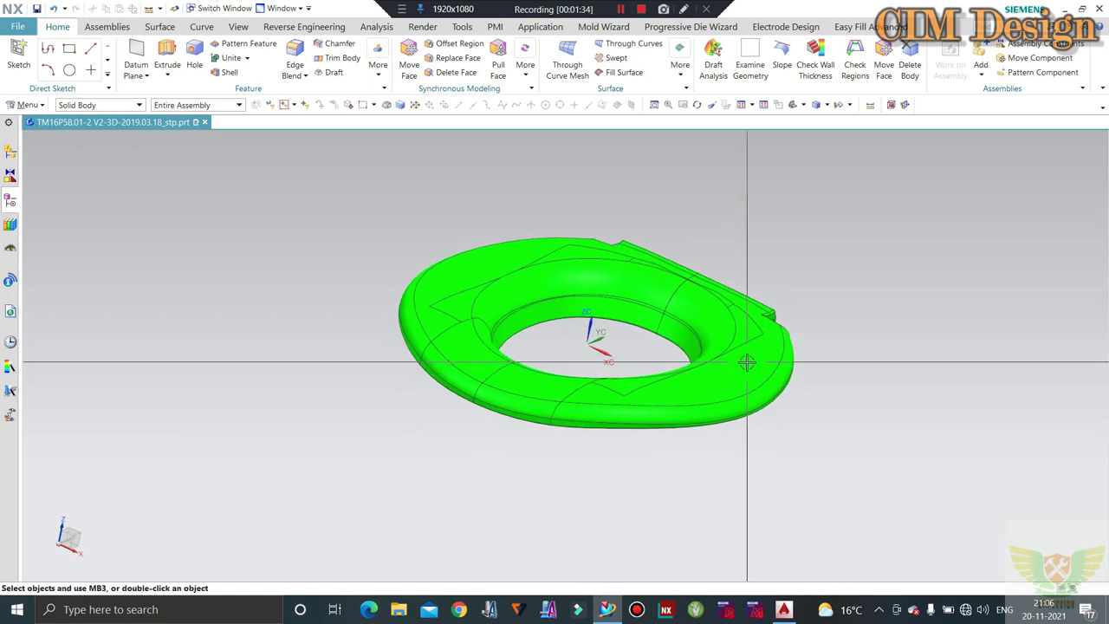
mouse_move(728, 328)
middle_down()
mouse_move(693, 322)
mouse_move(668, 278)
middle_up()
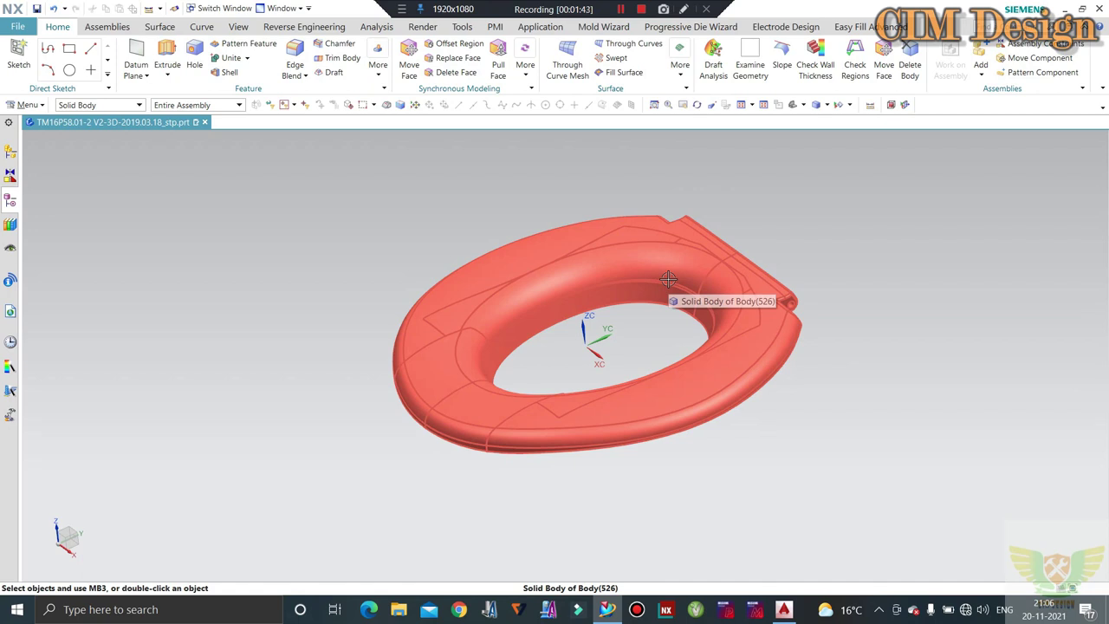
key(ctrl+shift+u)
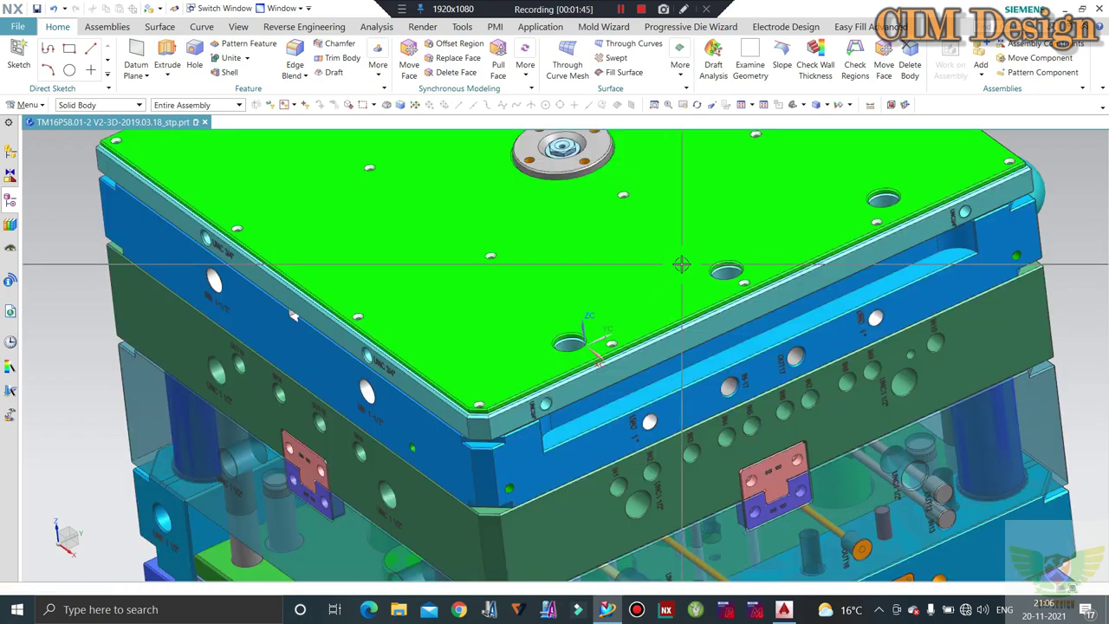
- Fit the mold and hide the top clamping plate, cyan plate, next plate and magenta plate
key(ctrl+f)
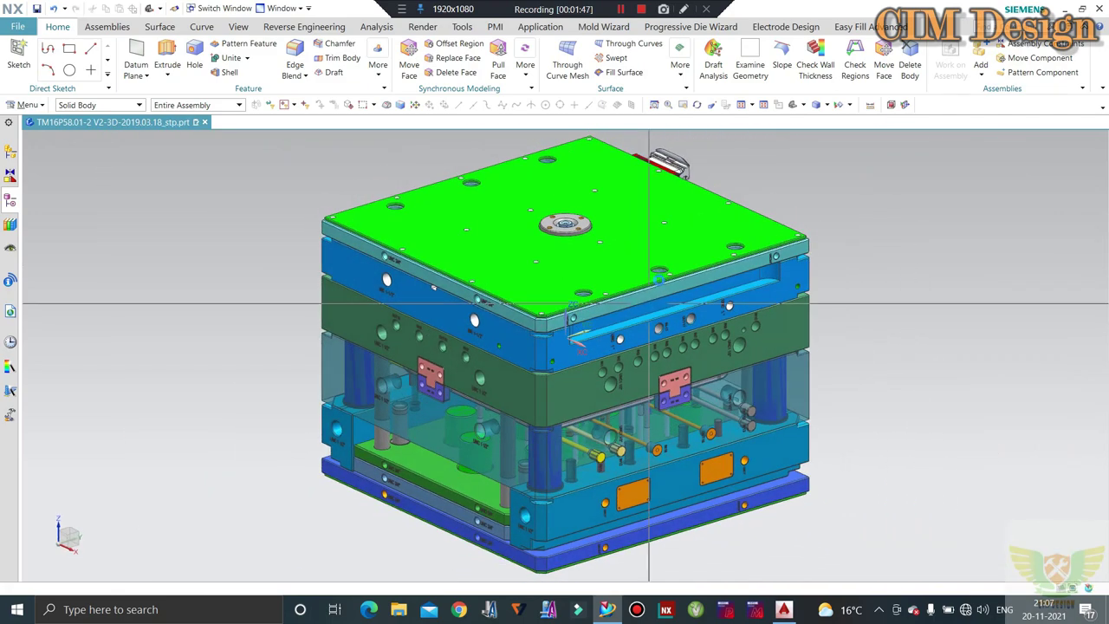
middle_drag(574, 276, 618, 195)
scroll(618, 195, down, 1)
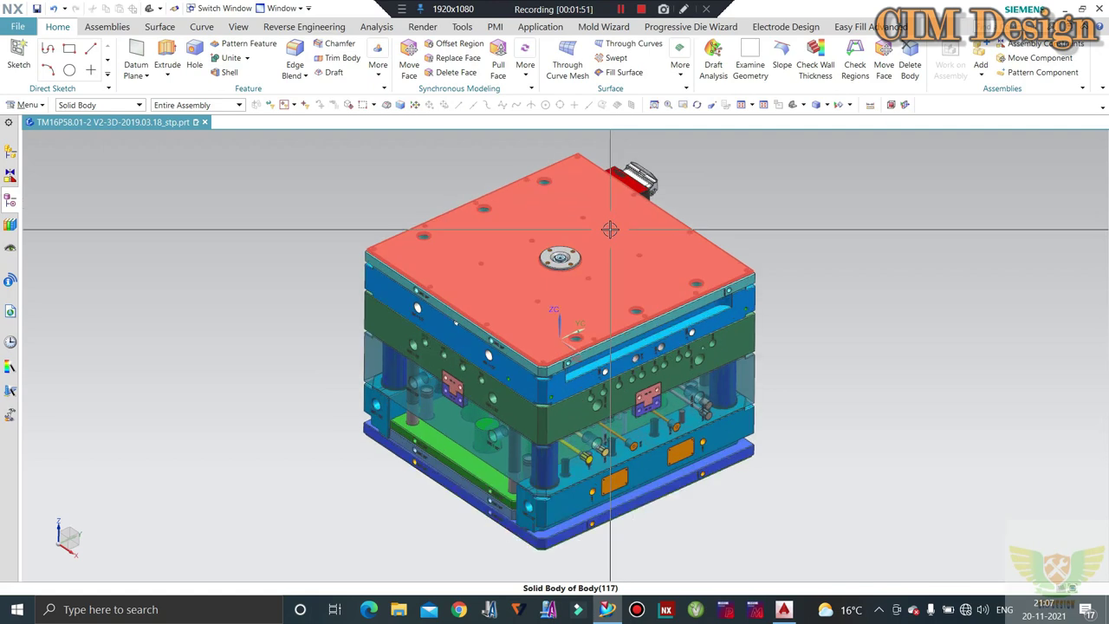
click(620, 253)
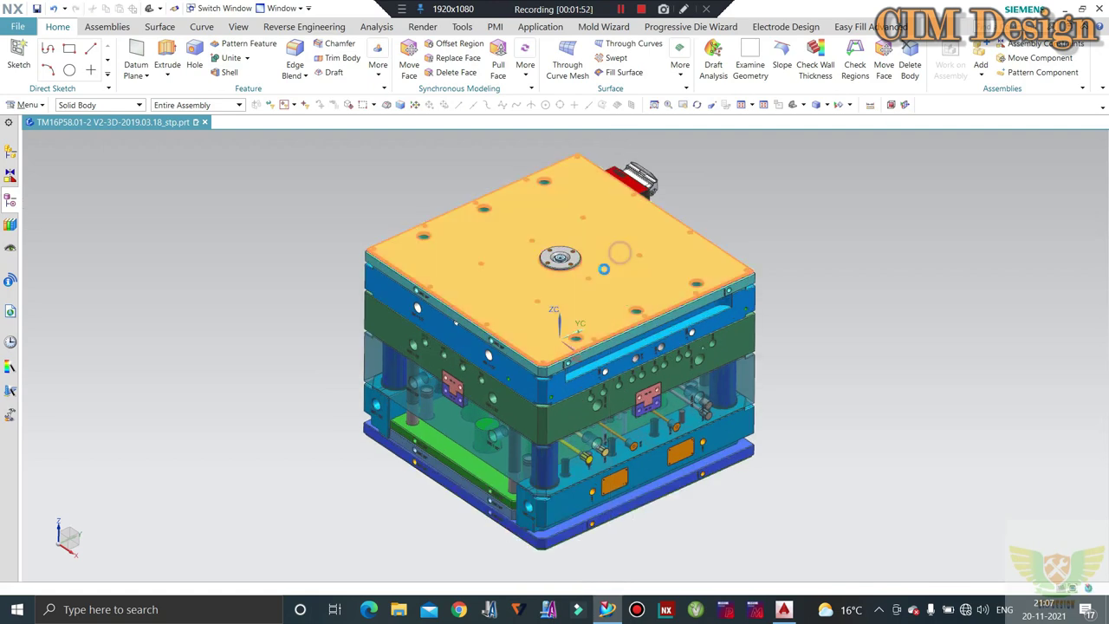
key(ctrl+b)
scroll(612, 285, up, 3)
click(610, 269)
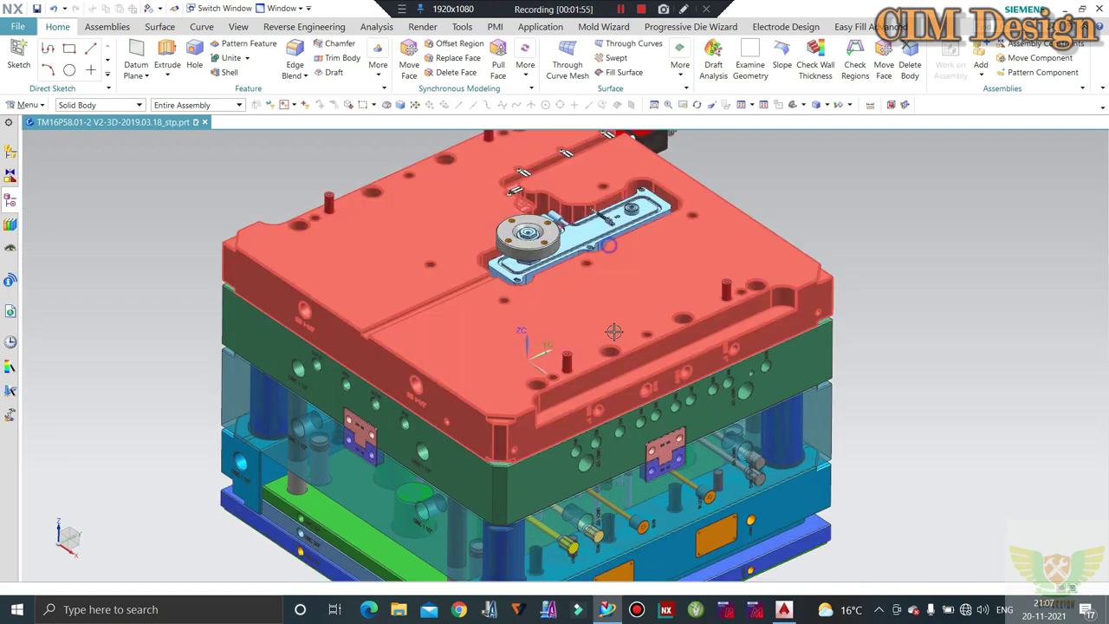
key(ctrl+b)
scroll(624, 321, up, 2)
scroll(634, 345, up, 2)
click(633, 345)
key(ctrl+b)
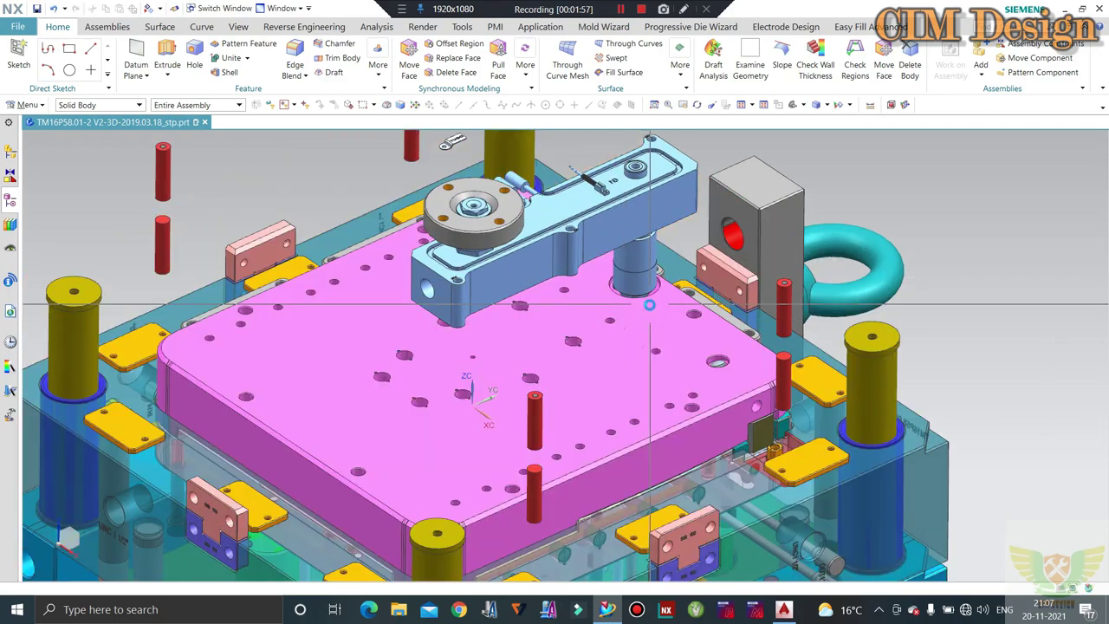
click(633, 345)
key(ctrl+b)
- Hide the green toilet-seat part to expose the red core insert
scroll(626, 321, up, 3)
scroll(626, 313, up, 2)
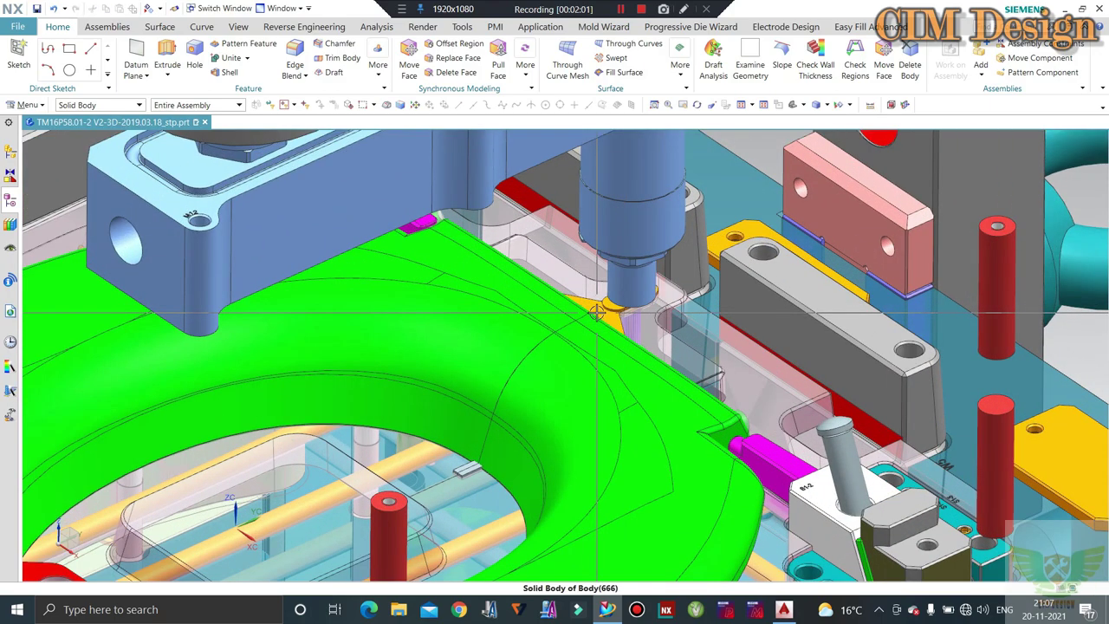
scroll(632, 312, down, 2)
scroll(633, 315, down, 2)
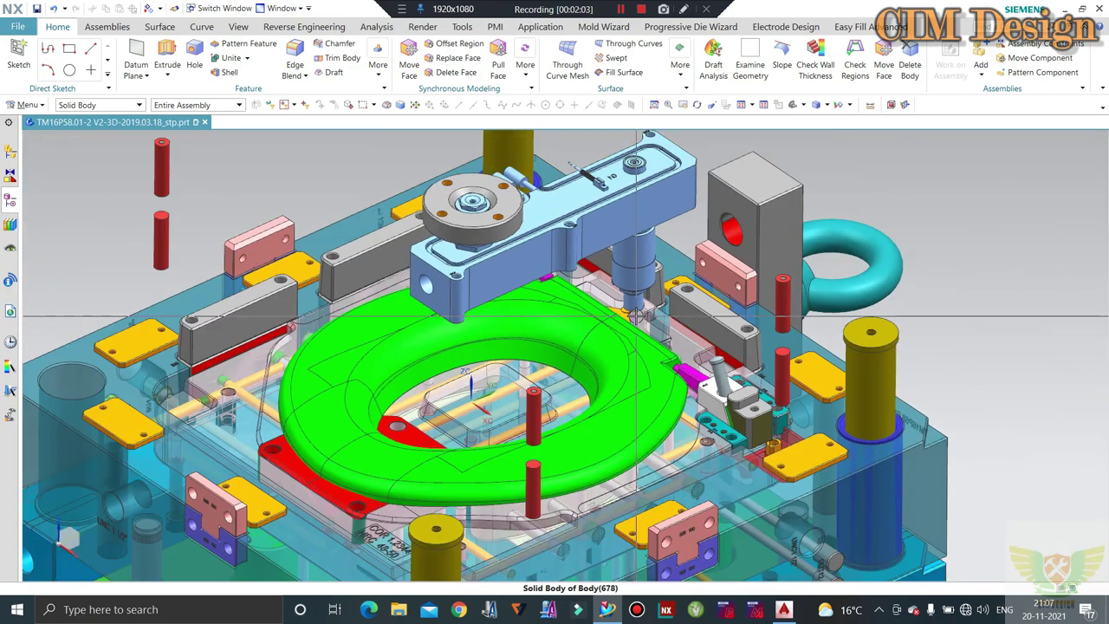
scroll(634, 317, down, 2)
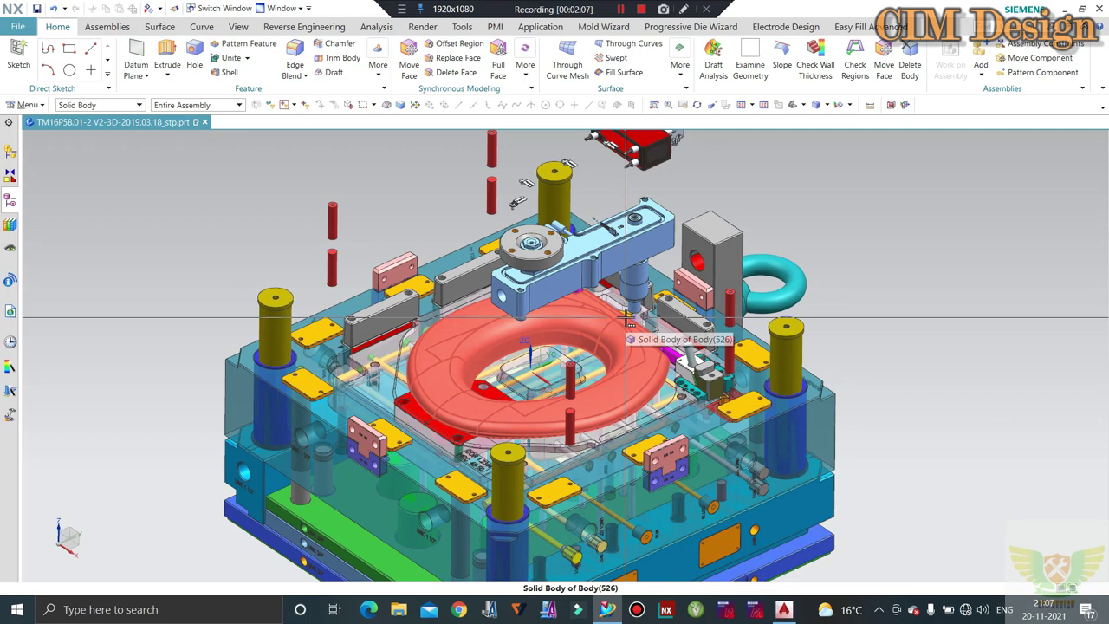
scroll(627, 319, down, 1)
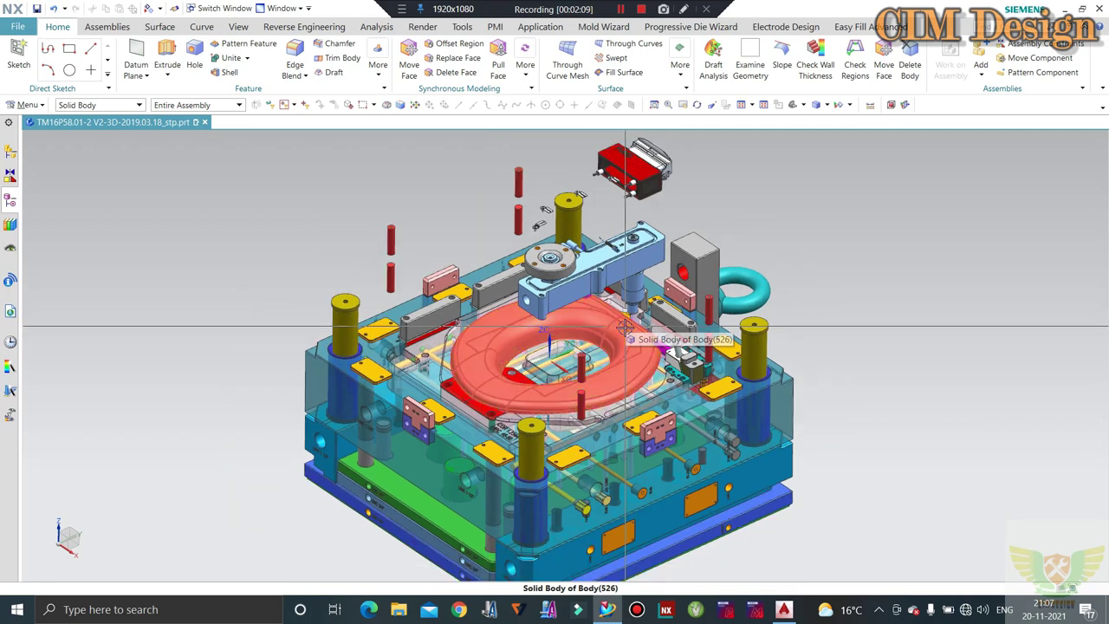
scroll(626, 319, up, 2)
scroll(628, 321, down, 2)
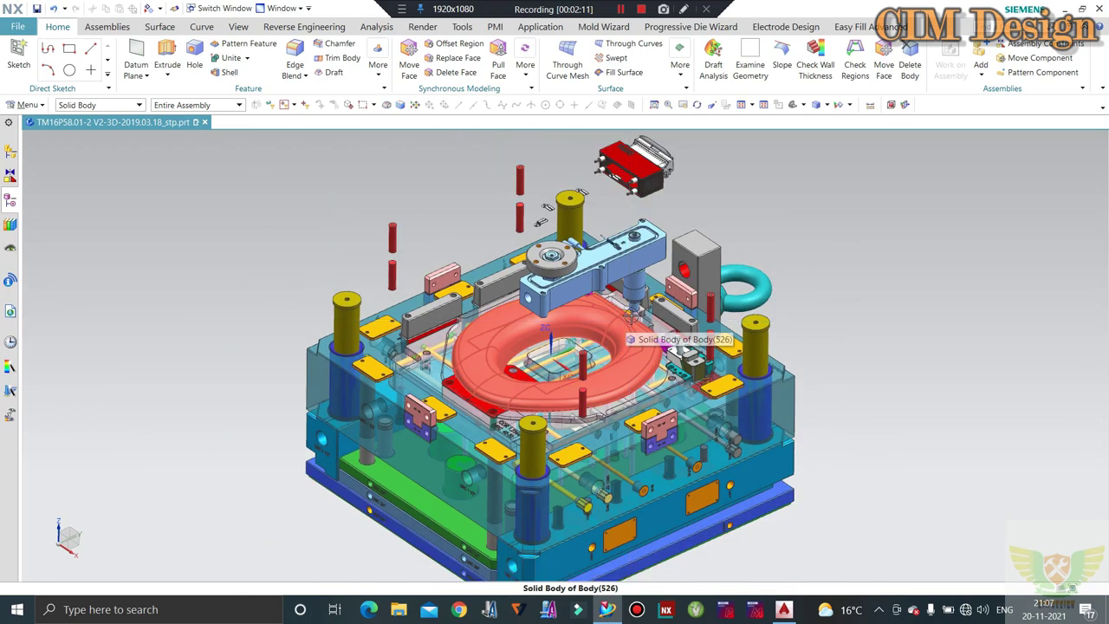
scroll(640, 342, down, 1)
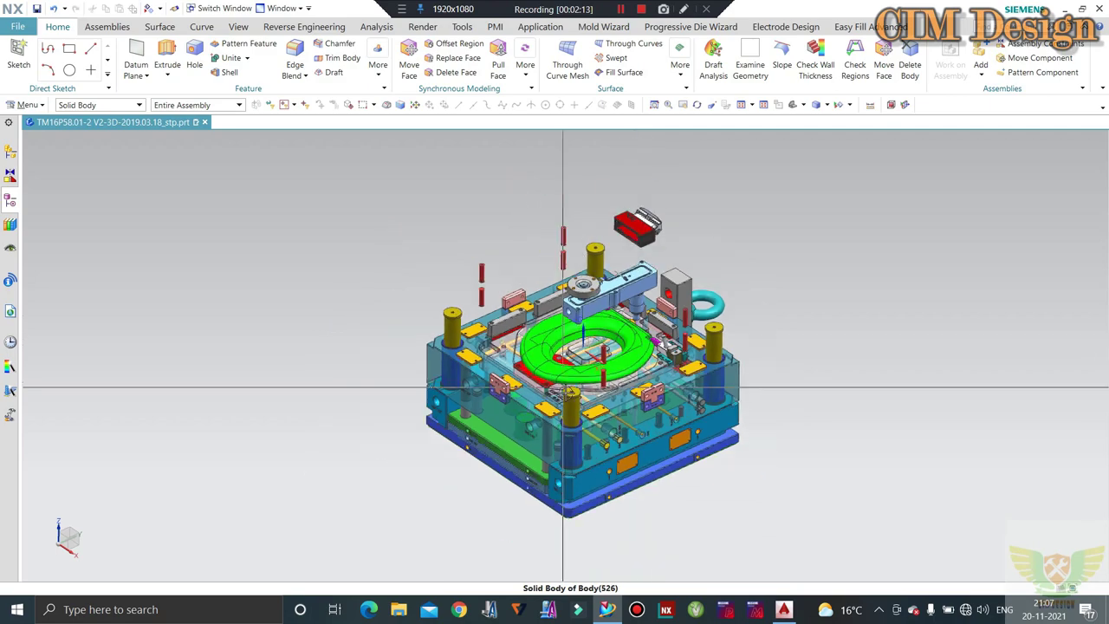
scroll(607, 346, up, 2)
scroll(580, 349, up, 1)
click(580, 349)
key(ctrl+b)
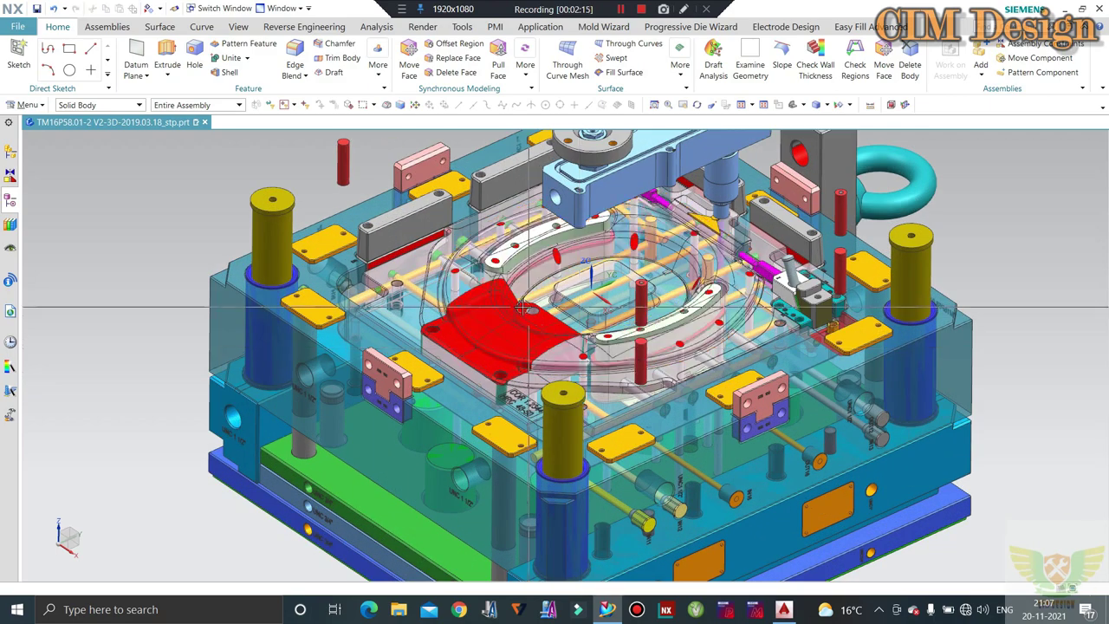
- Orbit to the exposed core and briefly select the left crescent insert to inspect it
mouse_move(580, 349)
middle_down()
mouse_move(526, 332)
mouse_move(676, 405)
middle_up()
scroll(676, 406, up, 1)
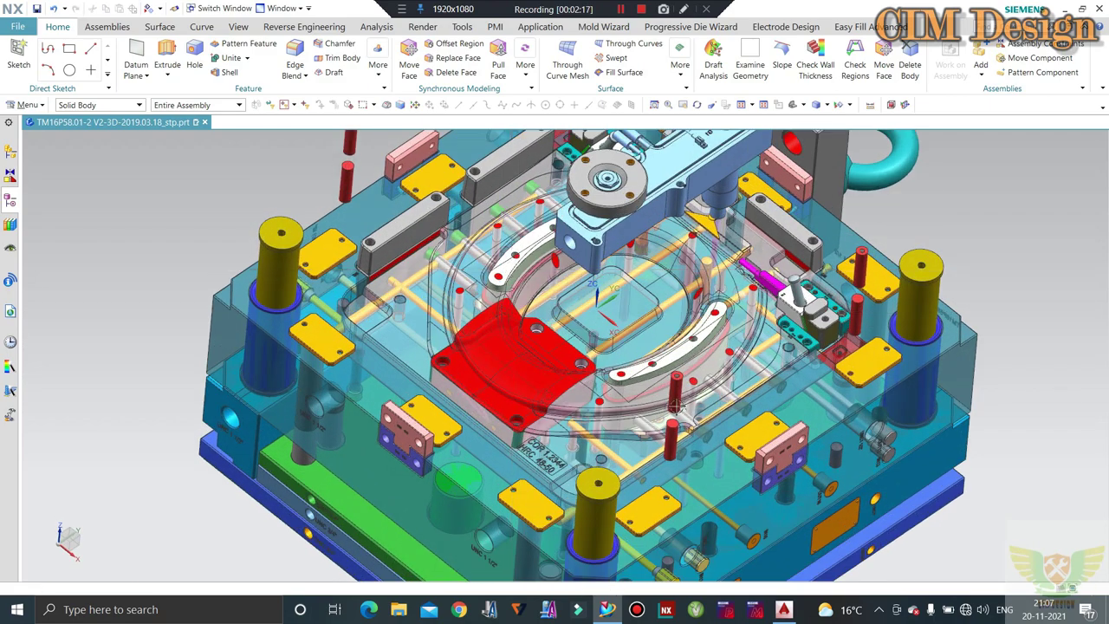
click(527, 257)
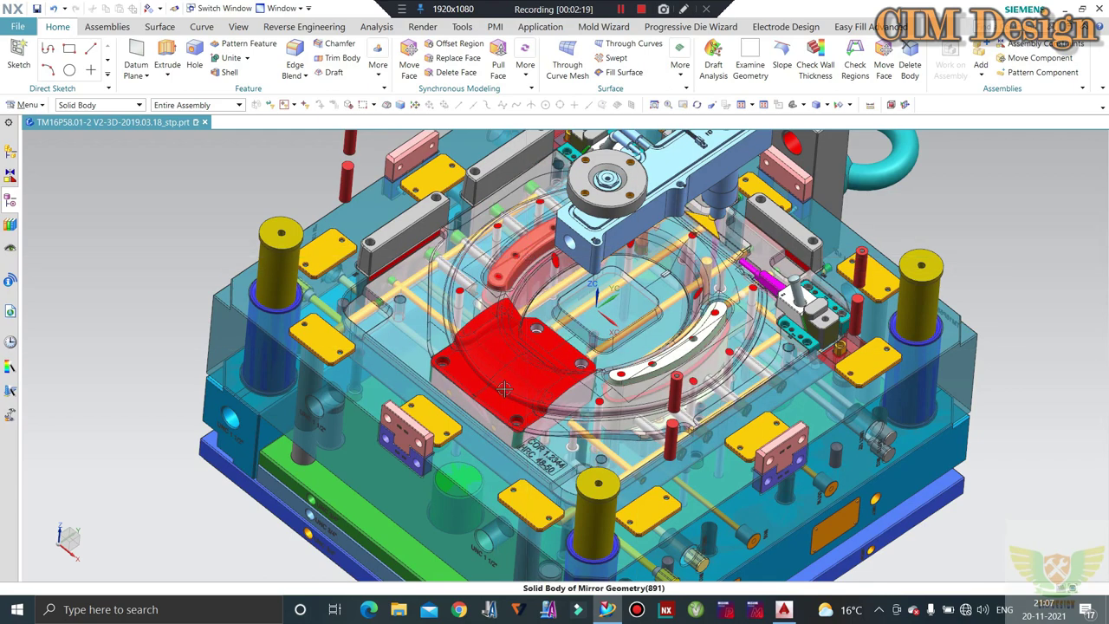
shift+click(552, 256)
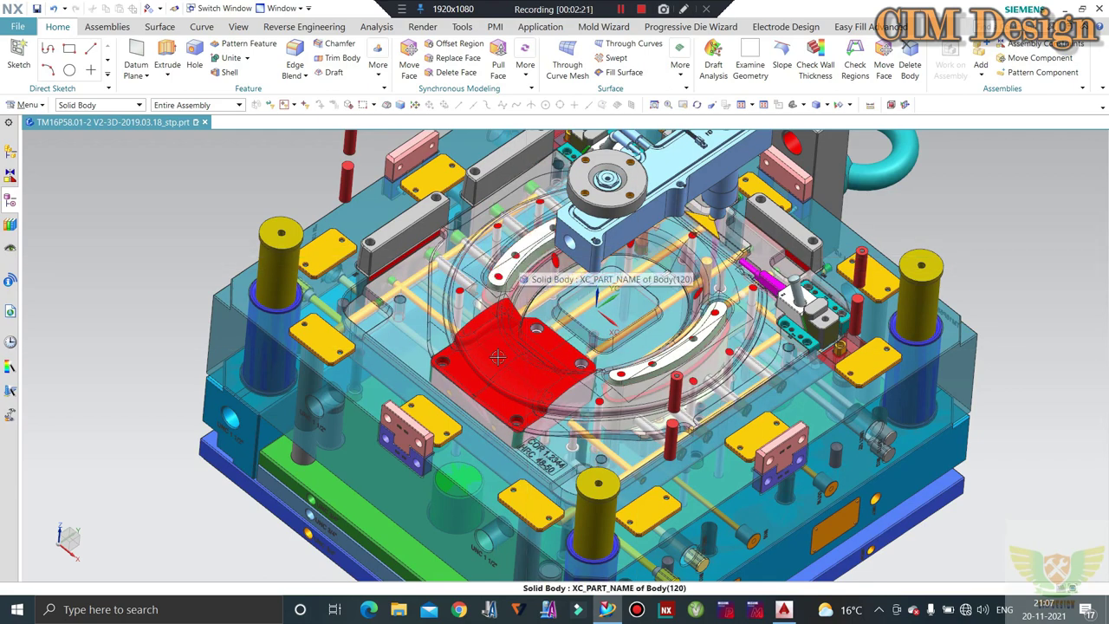
scroll(499, 357, down, 1)
scroll(498, 357, down, 1)
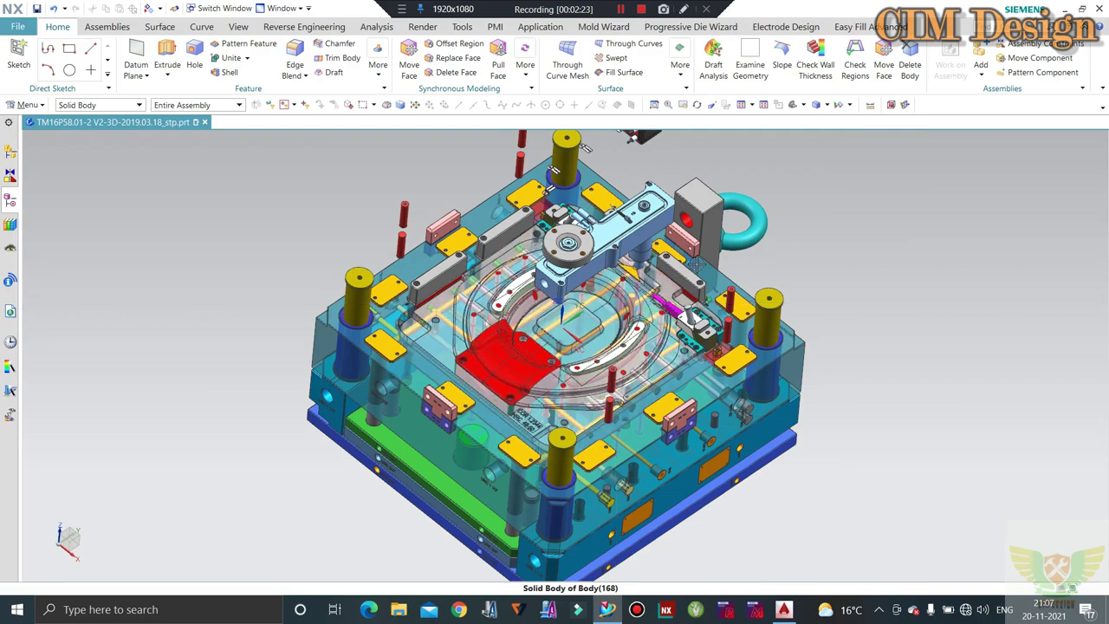
- Orbit and zoom around the slider block from top-down and tilted angles
middle_drag(876, 218, 868, 214)
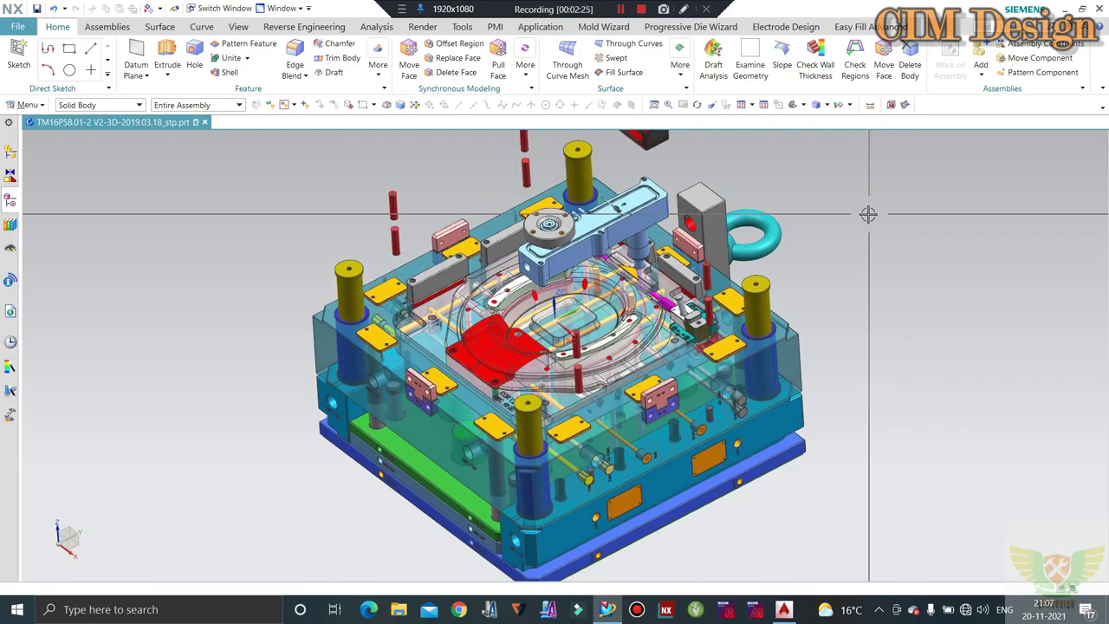
middle_drag(817, 317, 663, 270)
scroll(663, 269, up, 2)
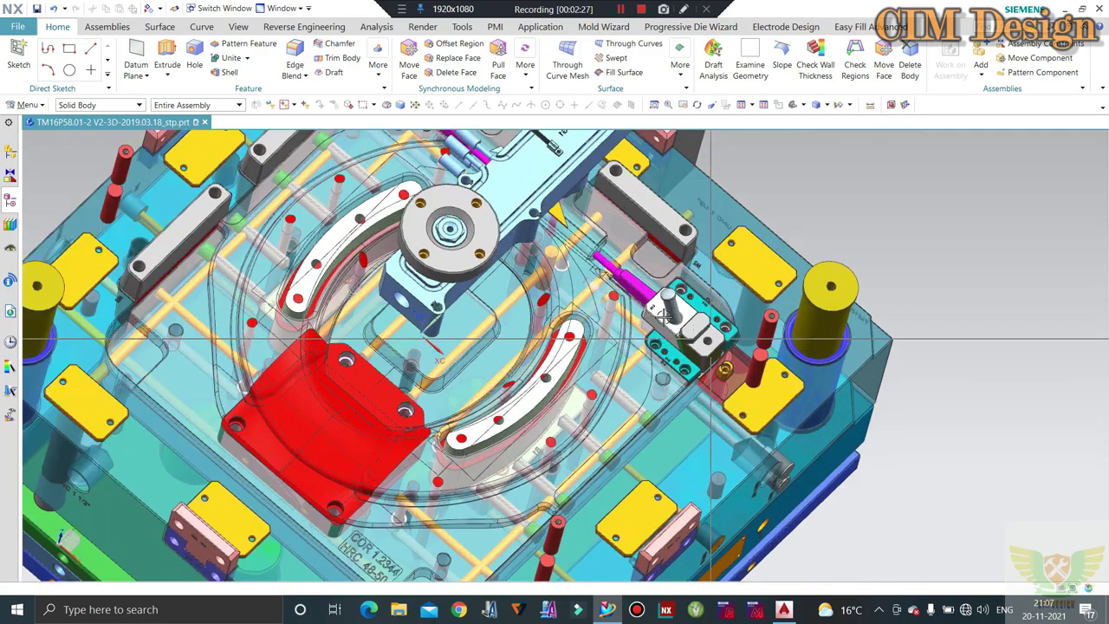
scroll(663, 269, up, 2)
scroll(663, 270, up, 2)
scroll(660, 269, down, 2)
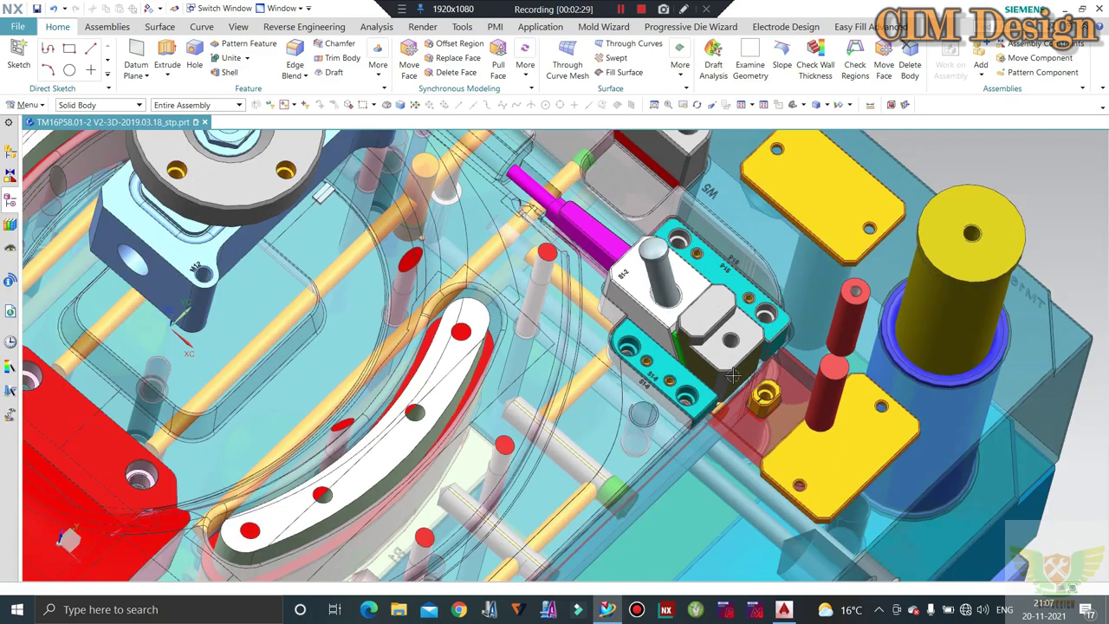
mouse_move(660, 270)
middle_down()
mouse_move(663, 344)
mouse_move(673, 309)
middle_up()
scroll(663, 345, up, 2)
scroll(663, 344, down, 2)
scroll(663, 344, down, 2)
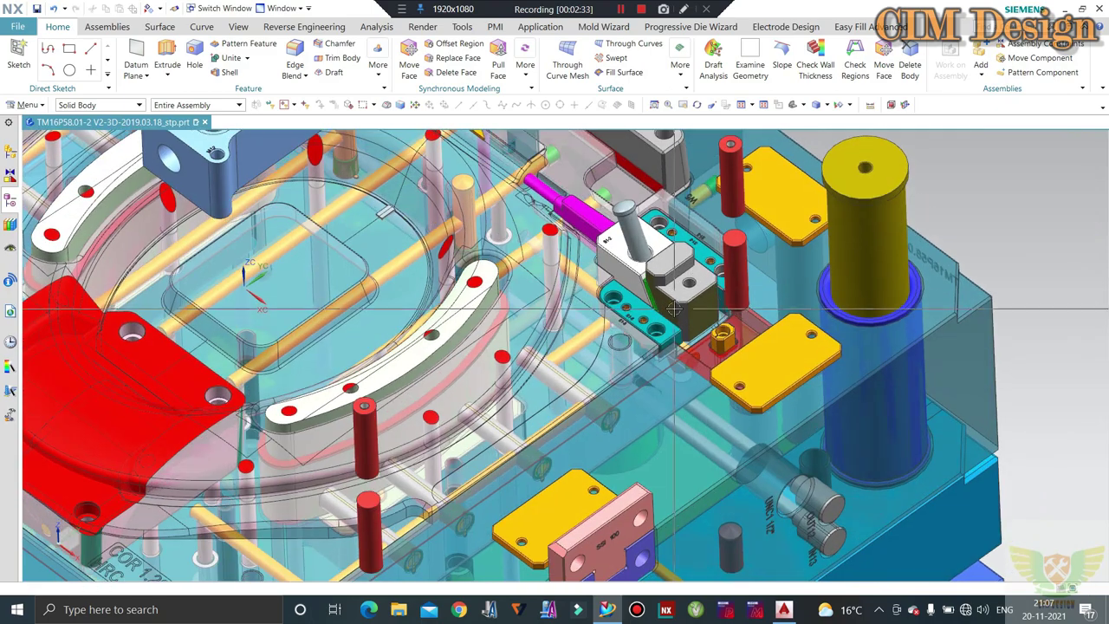
scroll(727, 285, down, 1)
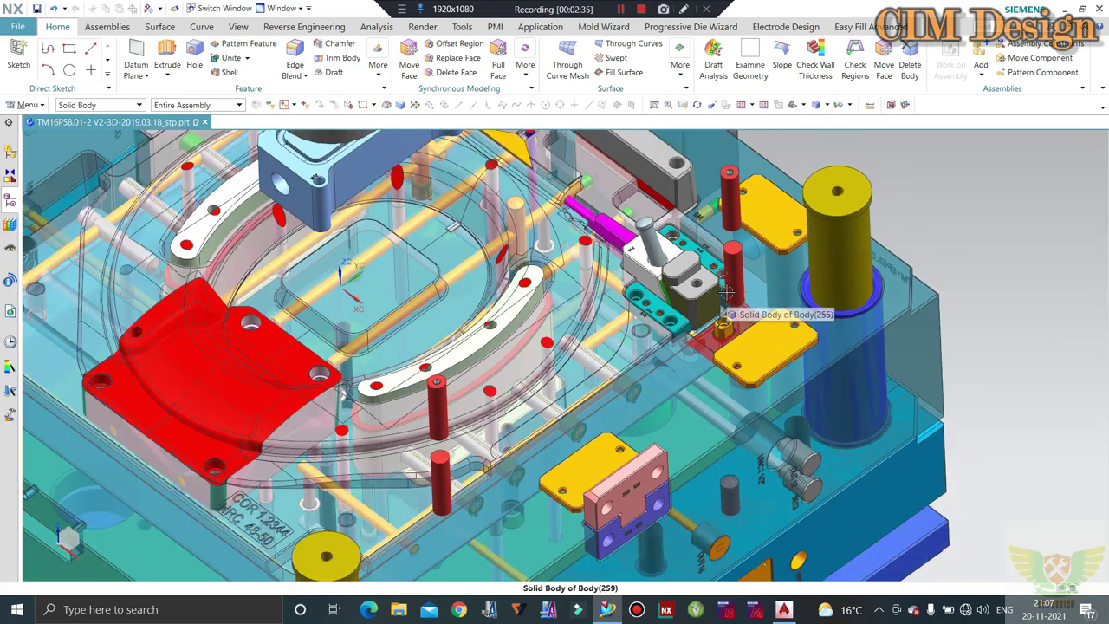
scroll(727, 284, down, 2)
middle_drag(726, 284, 748, 286)
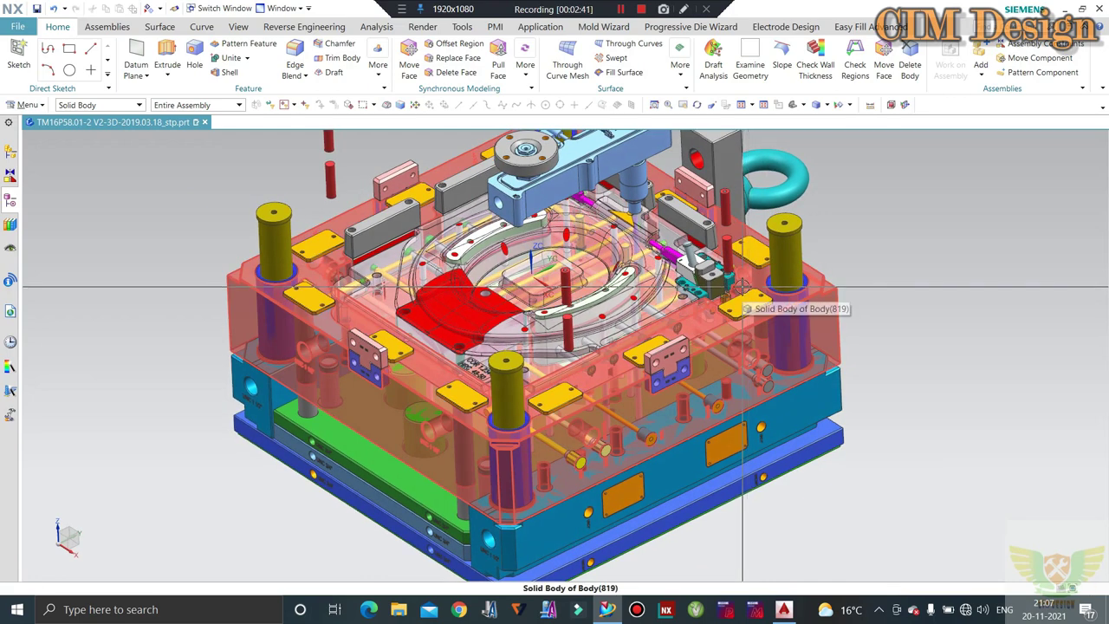
scroll(743, 286, down, 1)
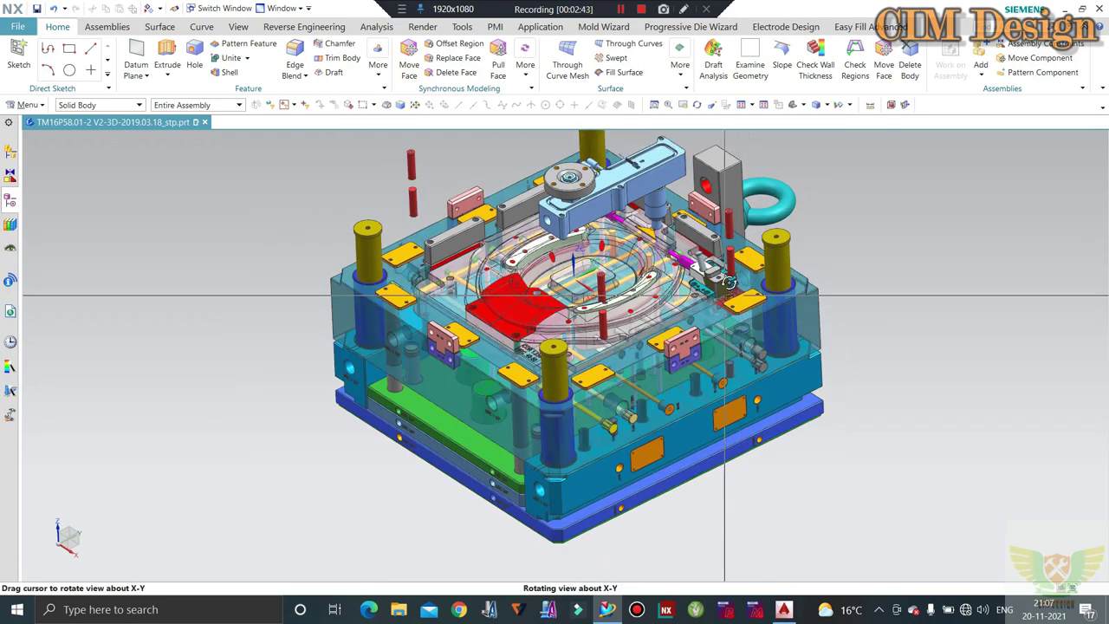
mouse_move(729, 281)
middle_down()
mouse_move(719, 299)
mouse_move(432, 274)
middle_up()
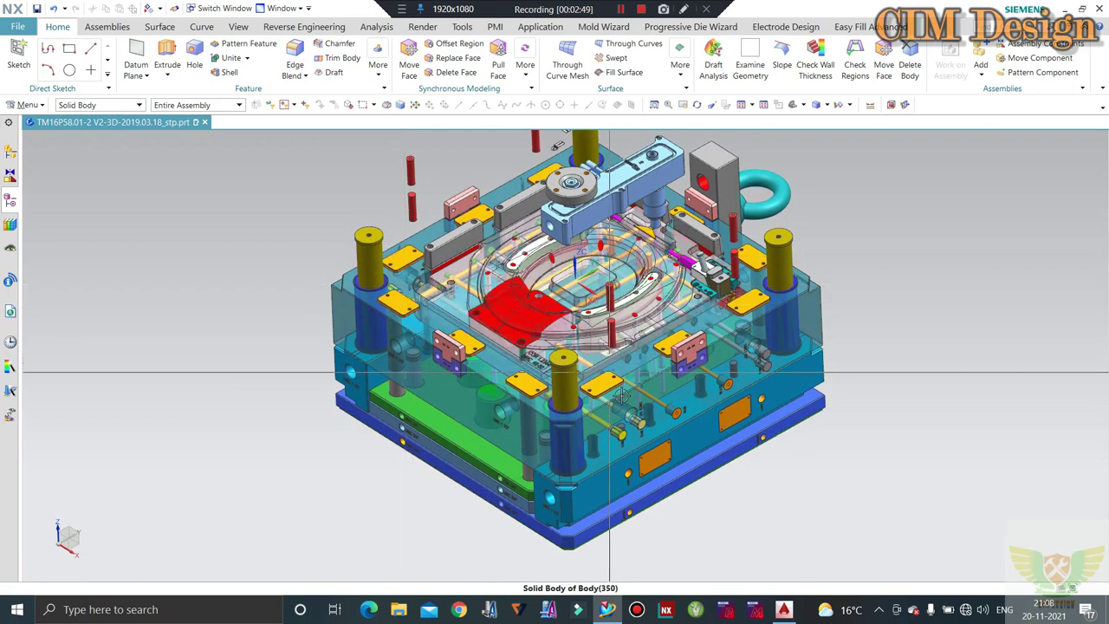
scroll(684, 414, up, 2)
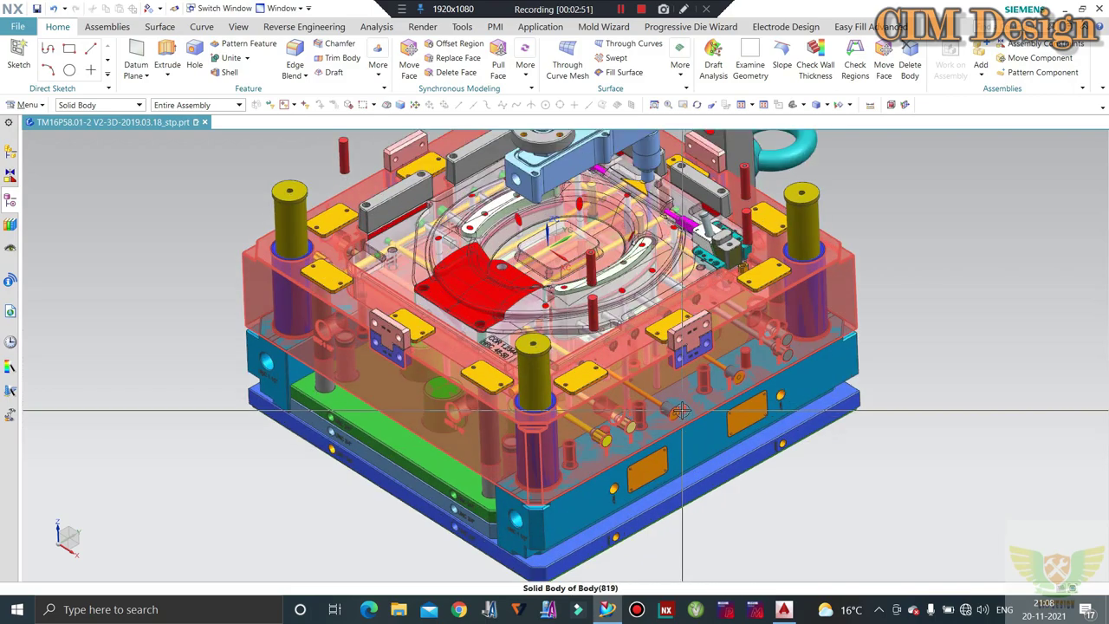
scroll(676, 413, up, 2)
scroll(668, 414, up, 2)
- Fit the whole mold assembly in view and orbit around it
key(ctrl+f)
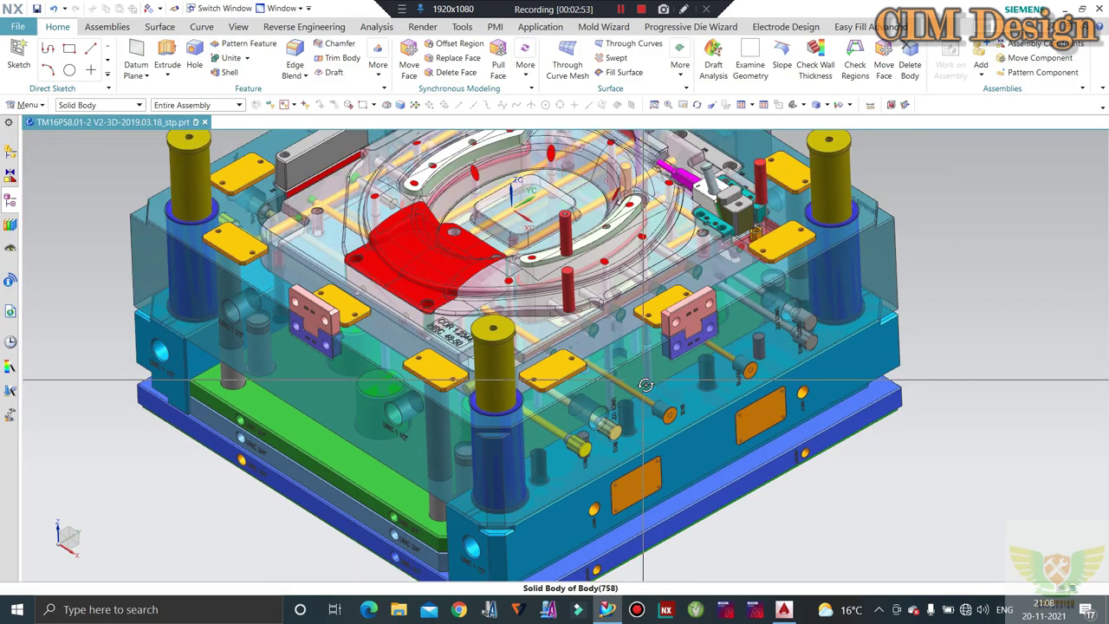
middle_drag(669, 414, 638, 333)
scroll(638, 333, up, 5)
scroll(638, 333, down, 2)
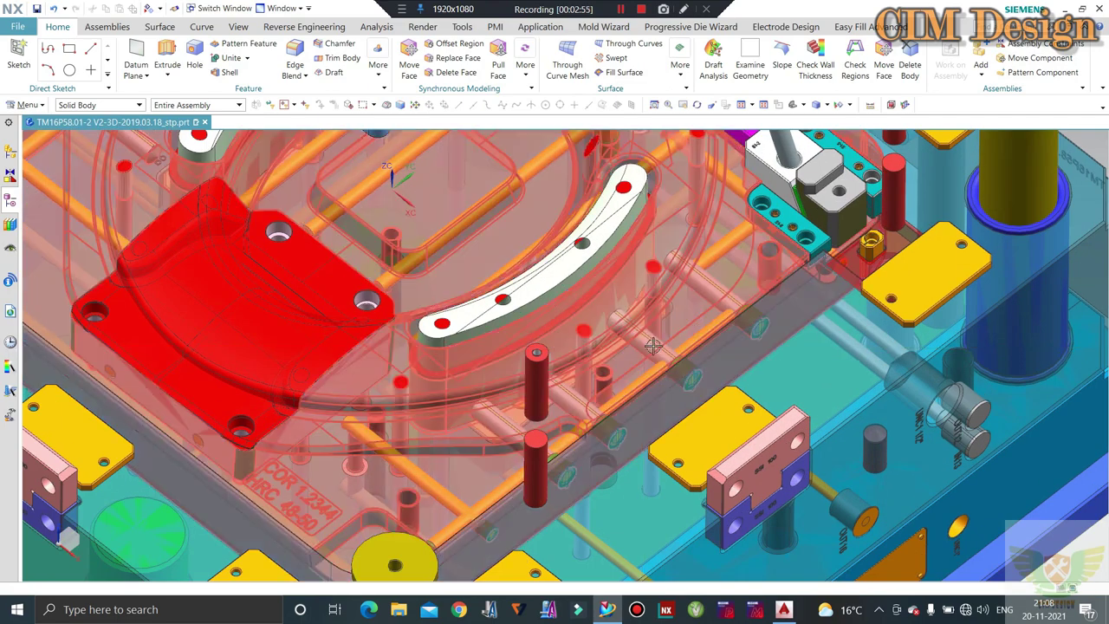
scroll(646, 334, down, 2)
scroll(654, 335, down, 2)
scroll(662, 336, down, 2)
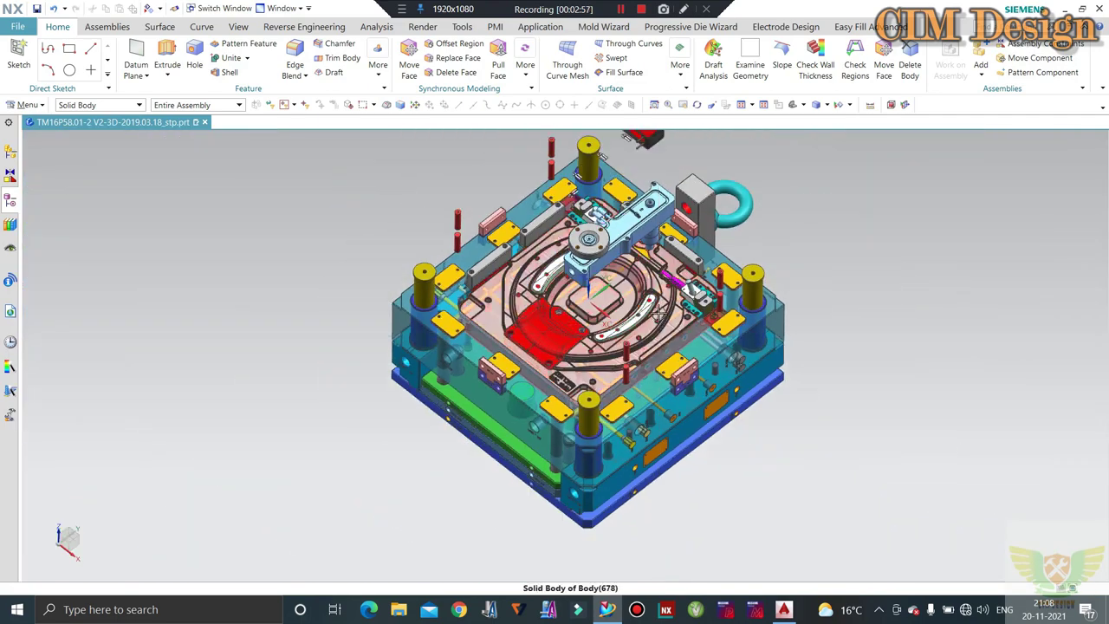
scroll(654, 325, up, 2)
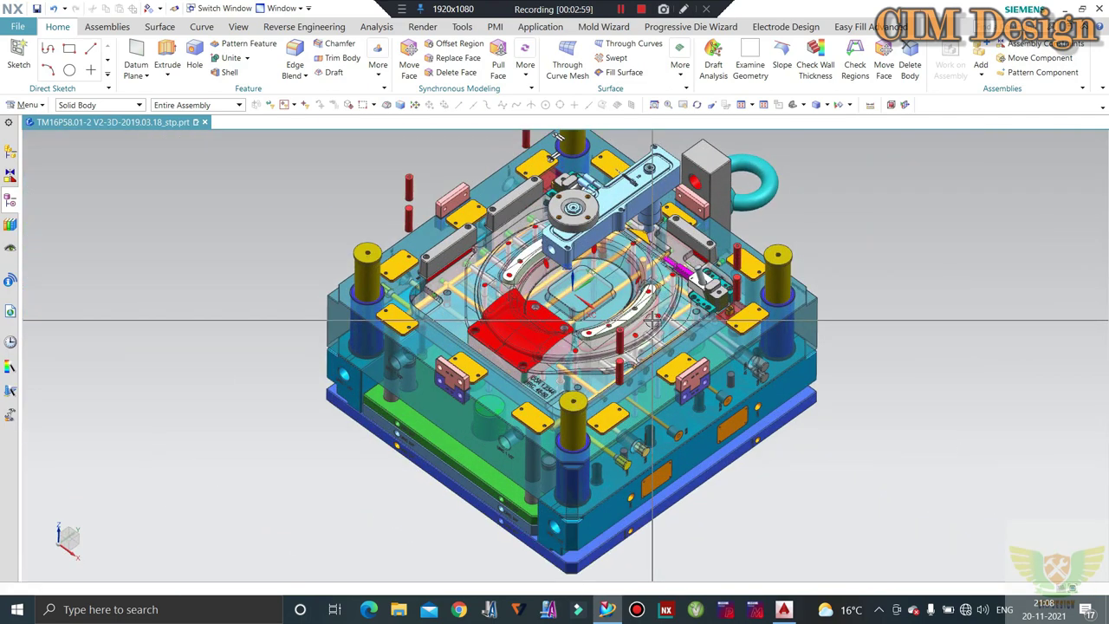
scroll(653, 321, down, 1)
scroll(652, 320, down, 1)
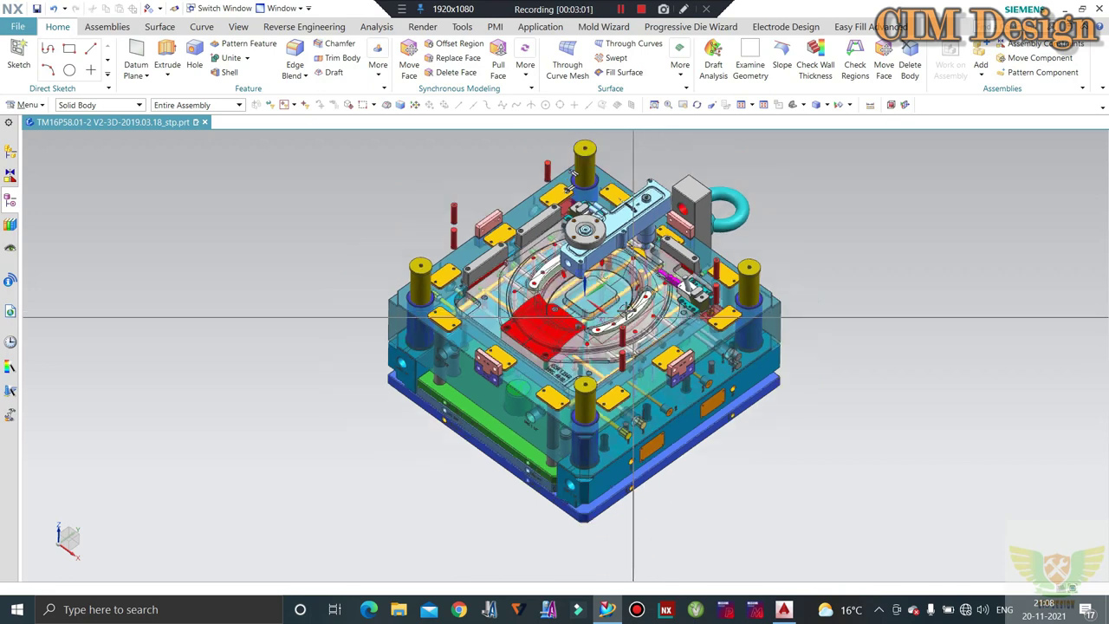
scroll(650, 312, down, 1)
middle_drag(650, 308, 643, 302)
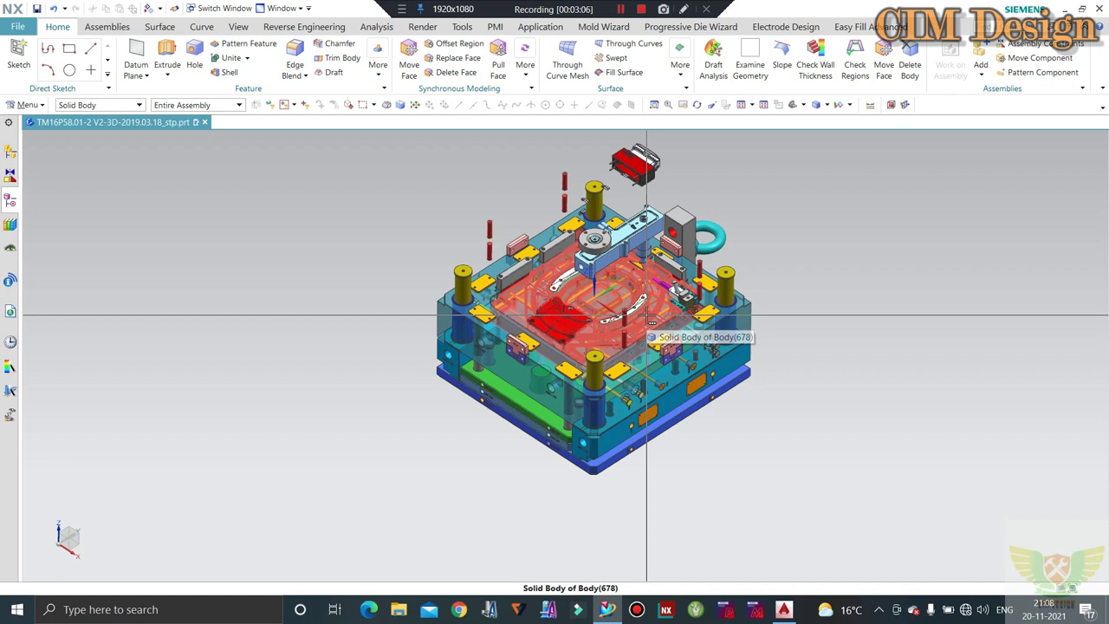
scroll(646, 316, up, 2)
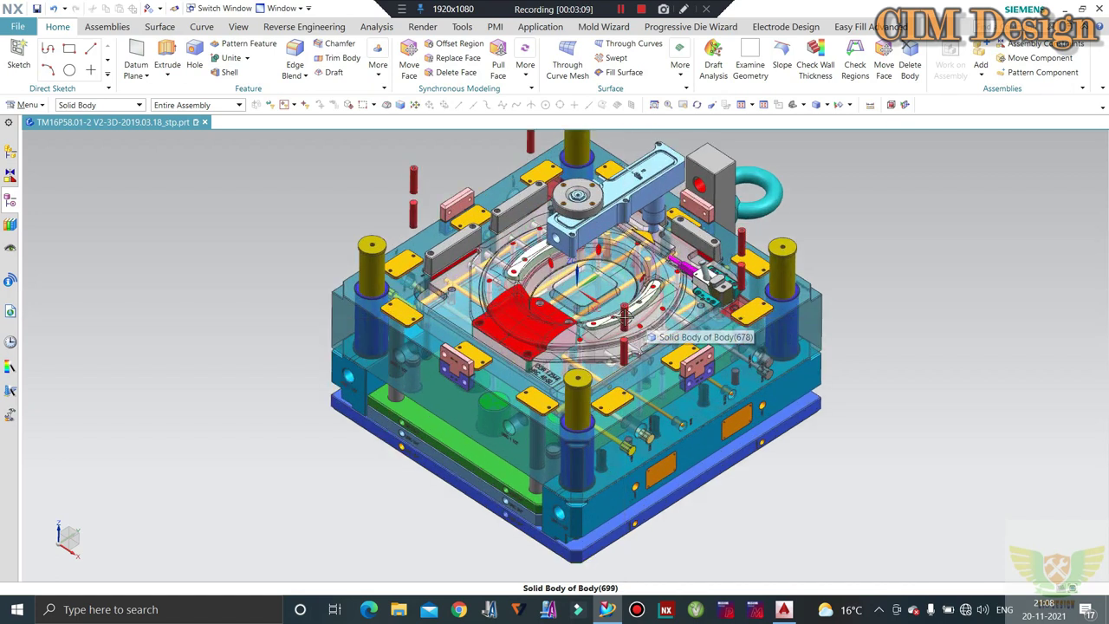
- Reorient the mold to a tilted view and hide the top clamp plate
key(ctrl+z)
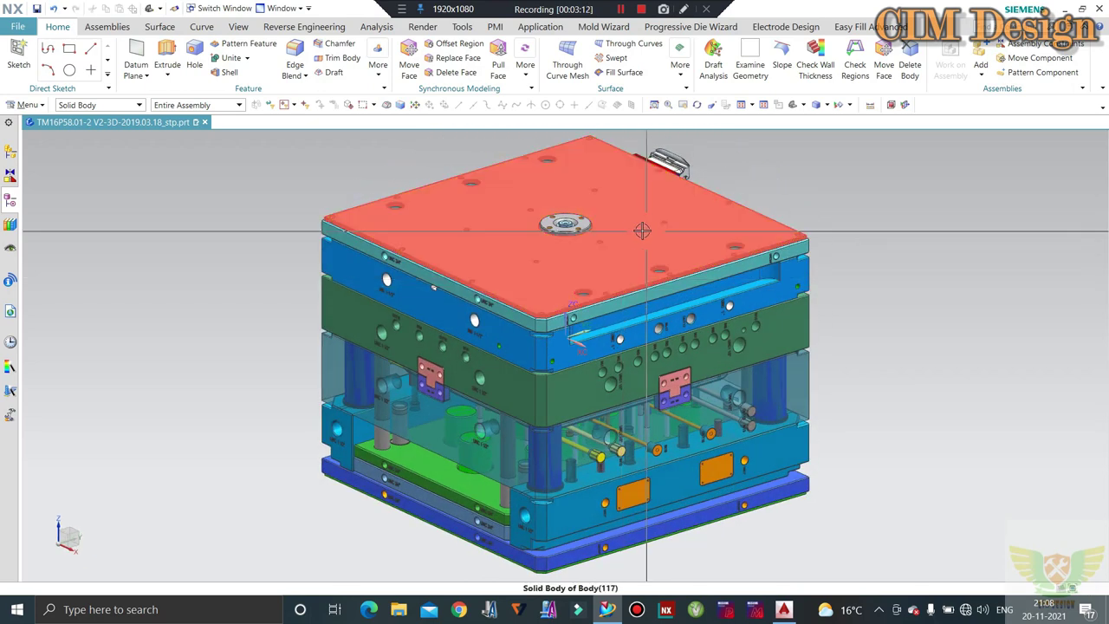
scroll(633, 250, down, 2)
middle_drag(633, 249, 627, 152)
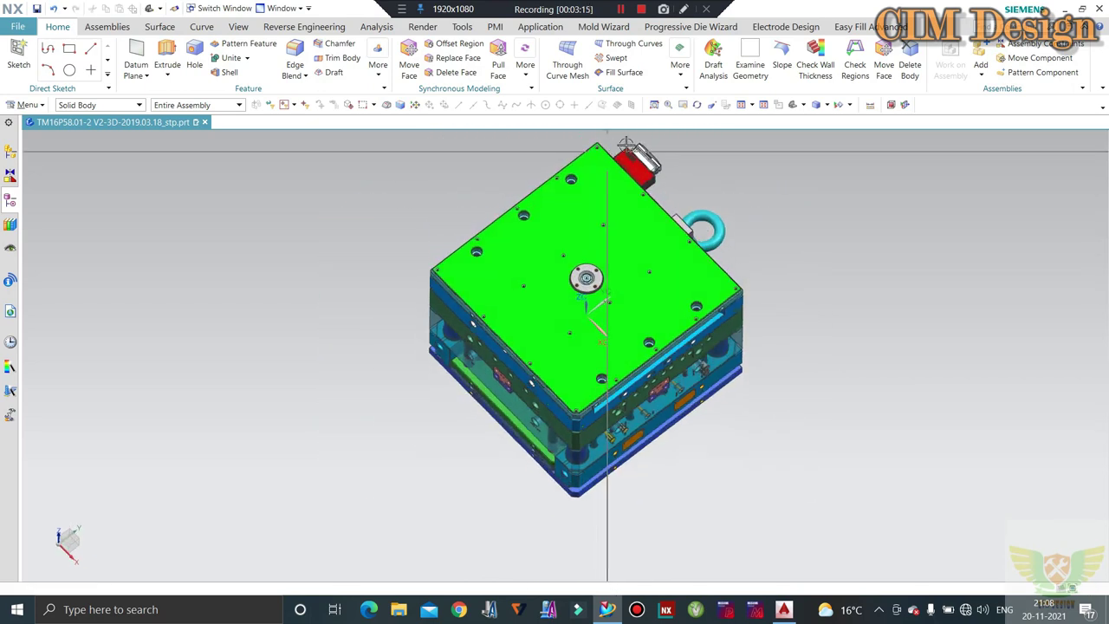
scroll(628, 147, up, 1)
scroll(628, 145, up, 2)
scroll(628, 145, down, 3)
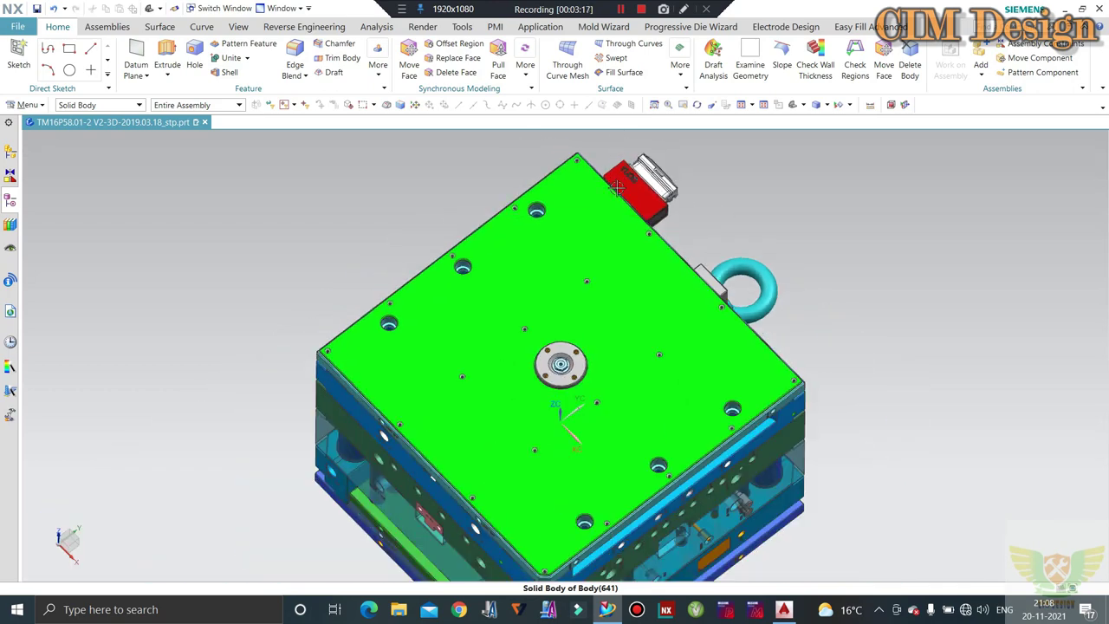
mouse_move(607, 215)
middle_down()
mouse_move(612, 206)
mouse_move(601, 218)
middle_up()
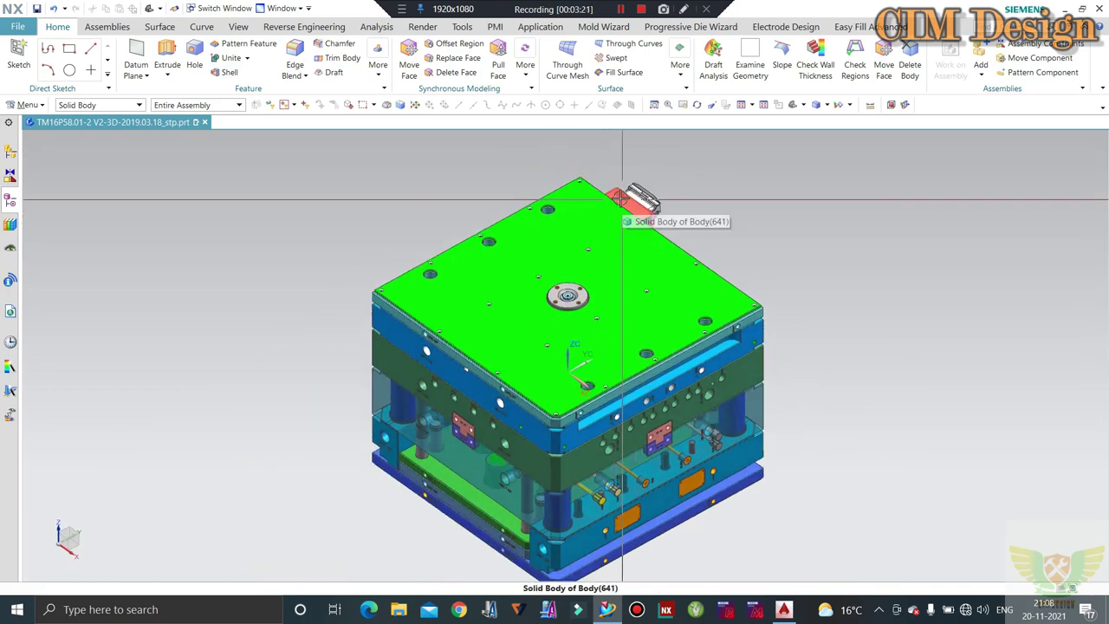
middle_drag(527, 186, 603, 310)
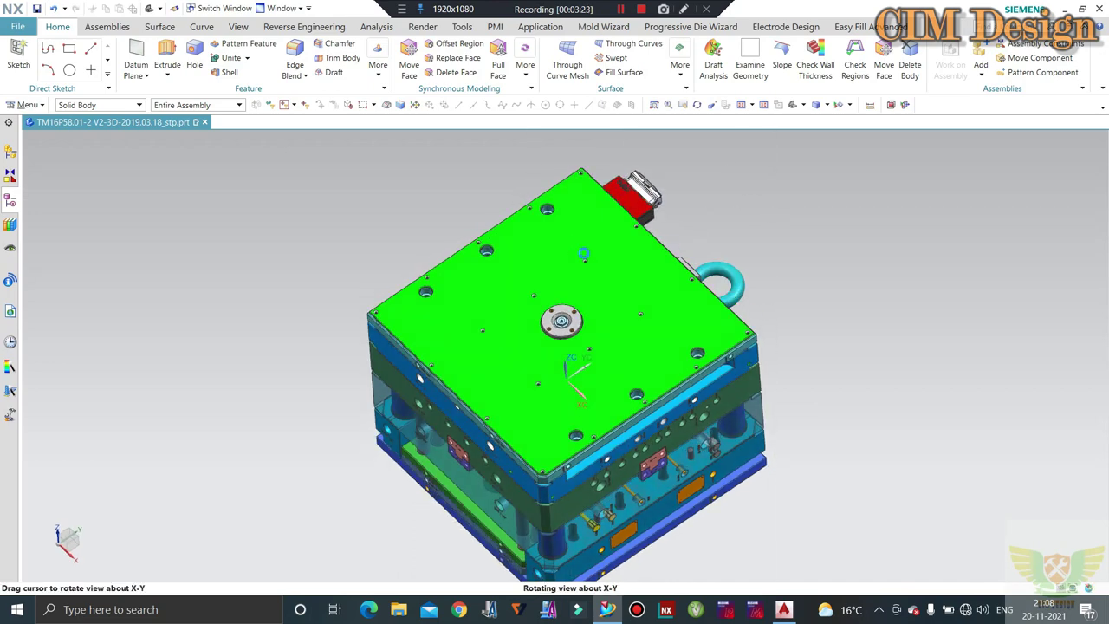
click(603, 311)
key(ctrl+b)
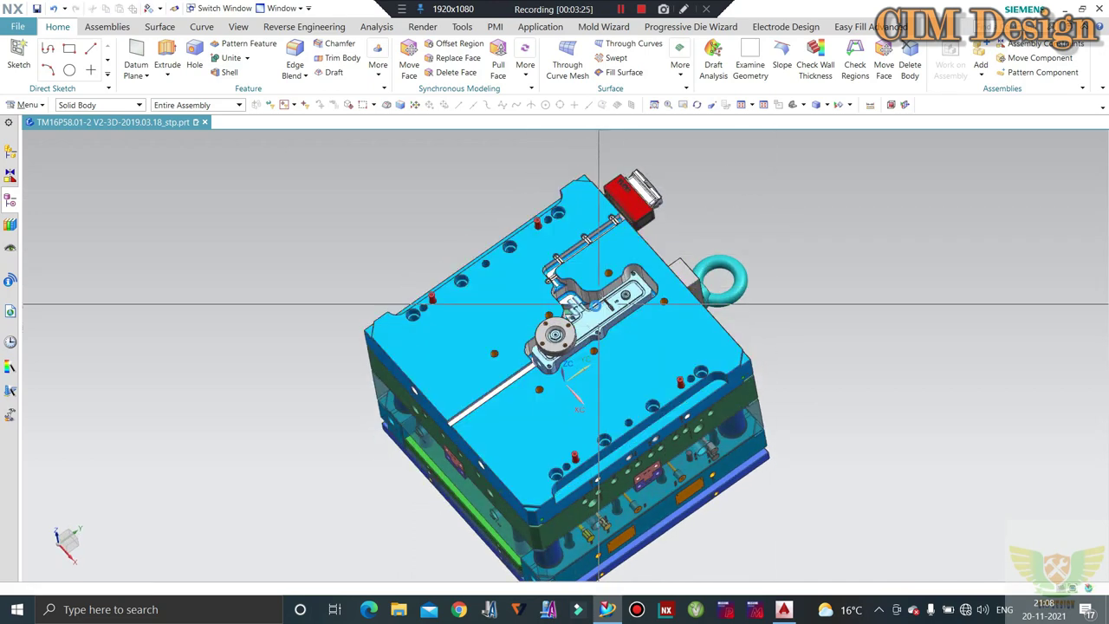
- Step through undo and redo to hide the remaining upper mold plates
middle_drag(632, 384, 636, 375)
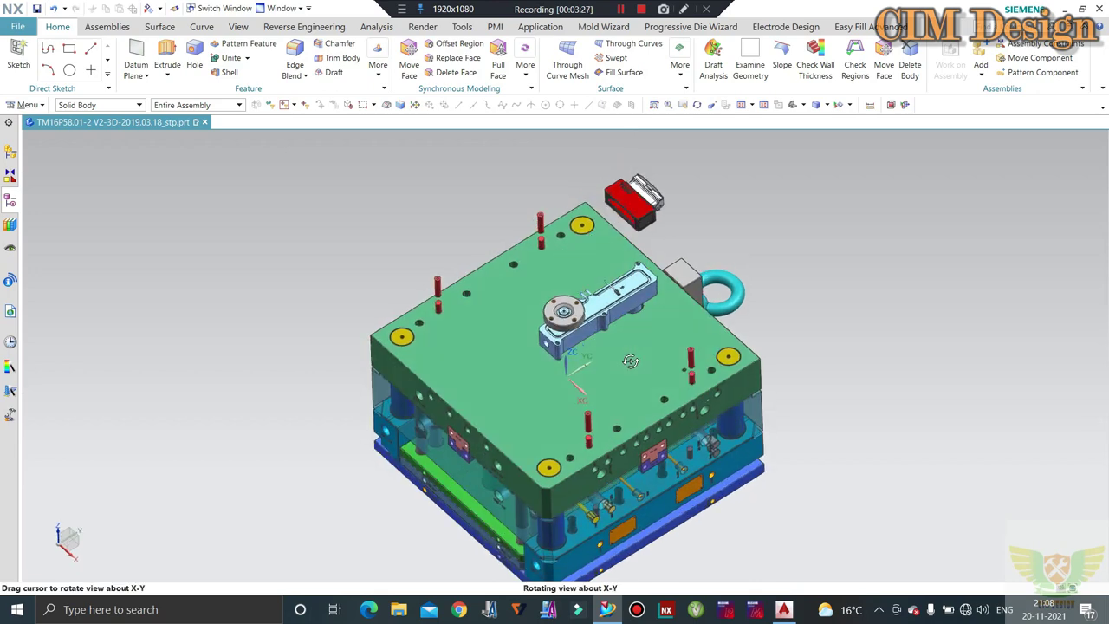
key(ctrl+z)
key(ctrl+z)
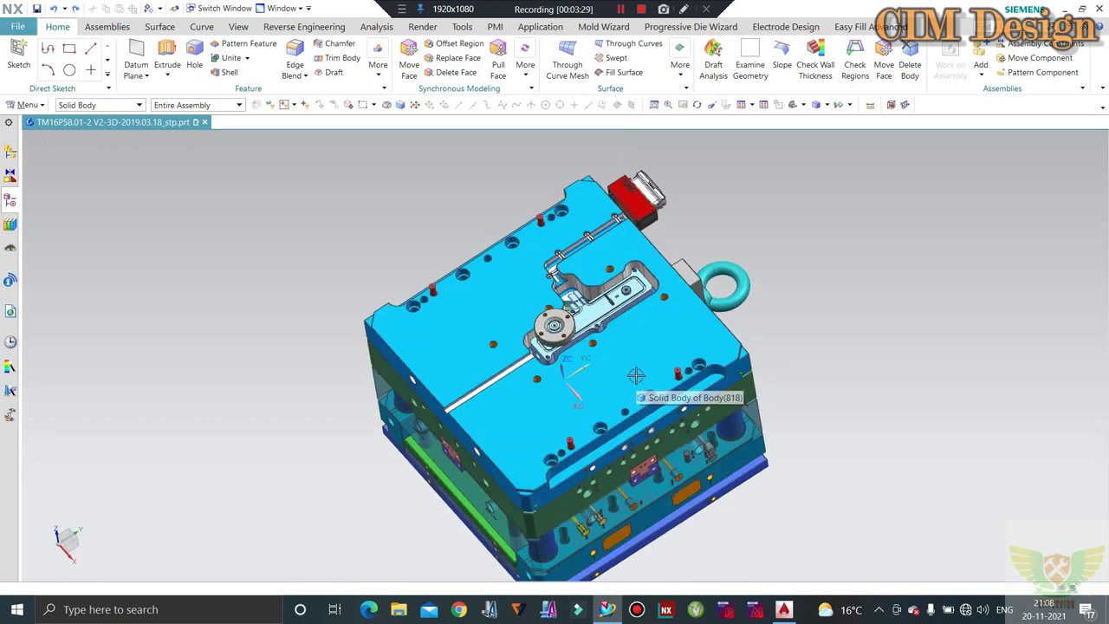
key(ctrl+y)
middle_drag(648, 357, 689, 381)
scroll(693, 416, up, 3)
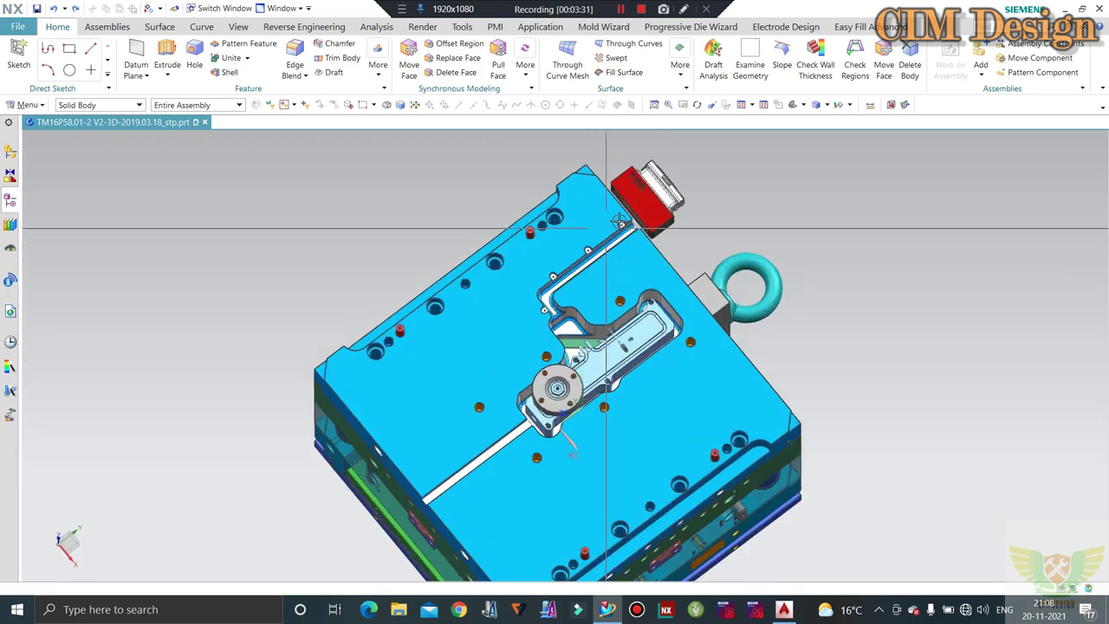
scroll(698, 421, up, 2)
scroll(698, 420, down, 3)
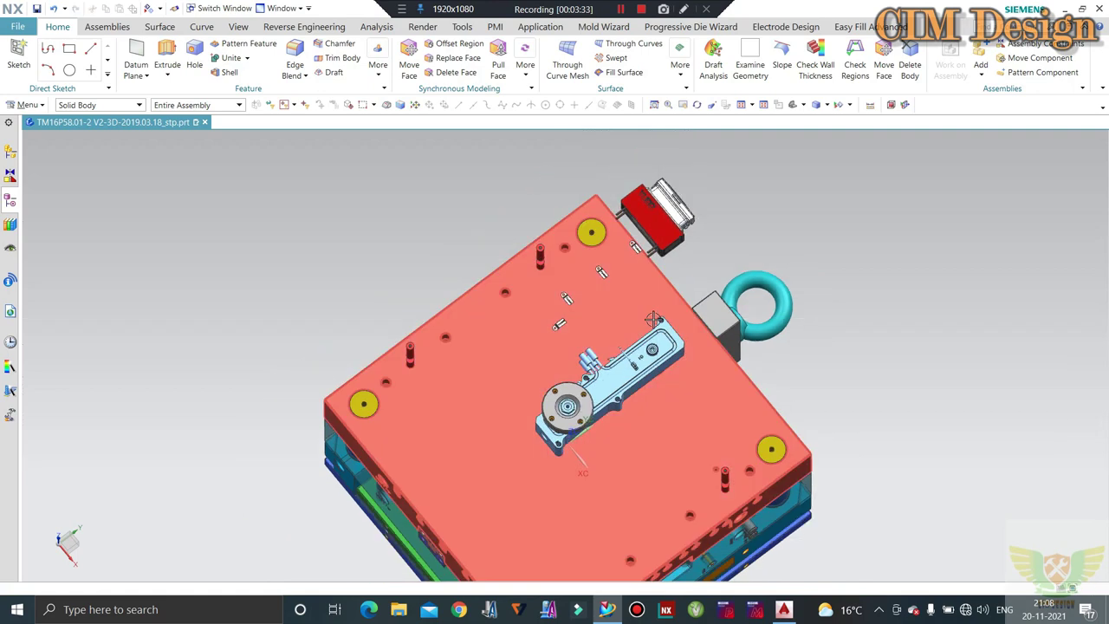
middle_drag(698, 420, 659, 358)
key(ctrl+z)
key(ctrl+z)
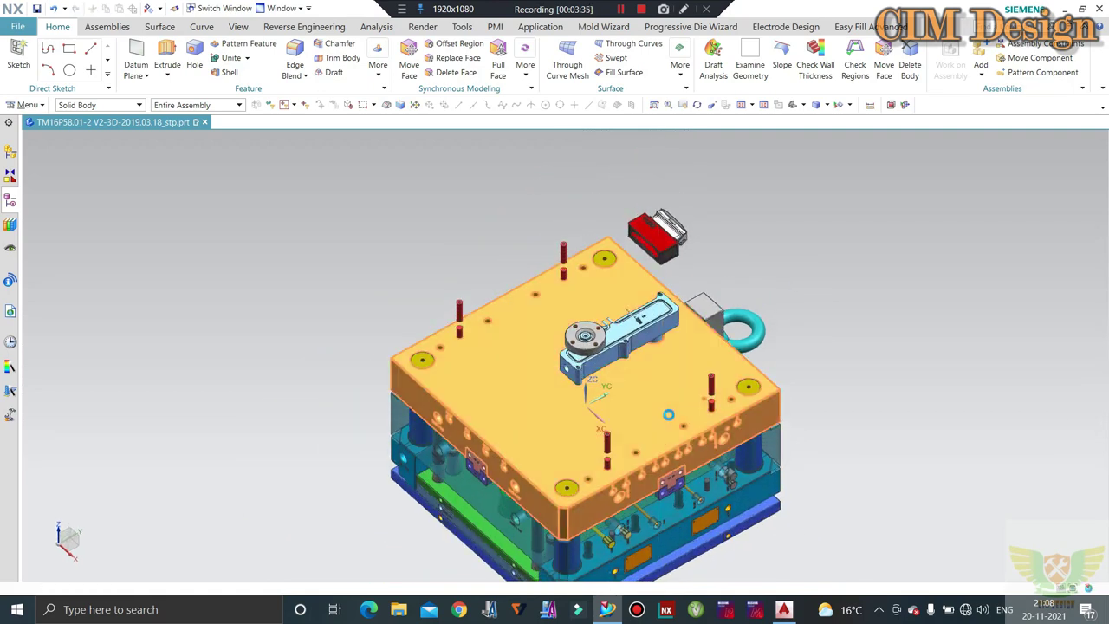
key(ctrl+z)
scroll(664, 399, up, 3)
key(ctrl+z)
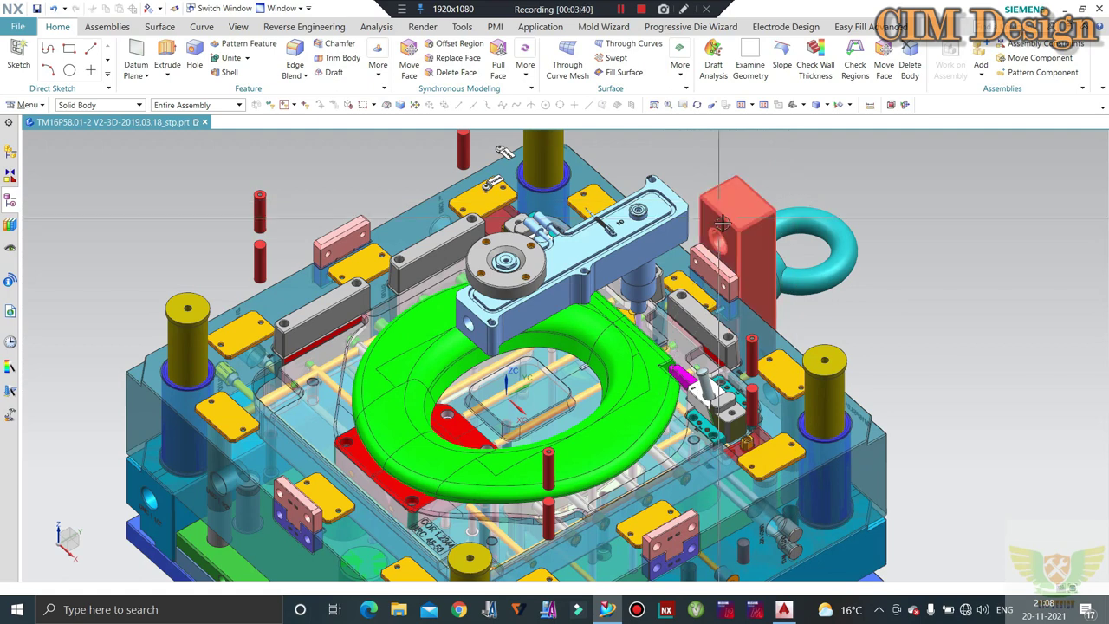
scroll(633, 294, down, 1)
scroll(635, 295, down, 1)
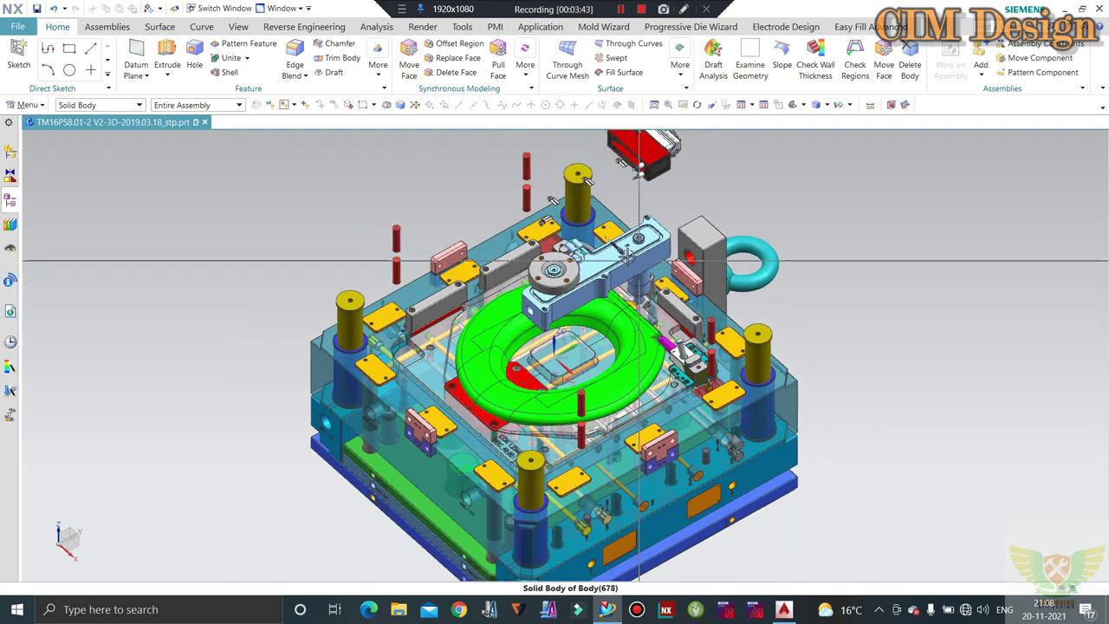
scroll(635, 295, down, 1)
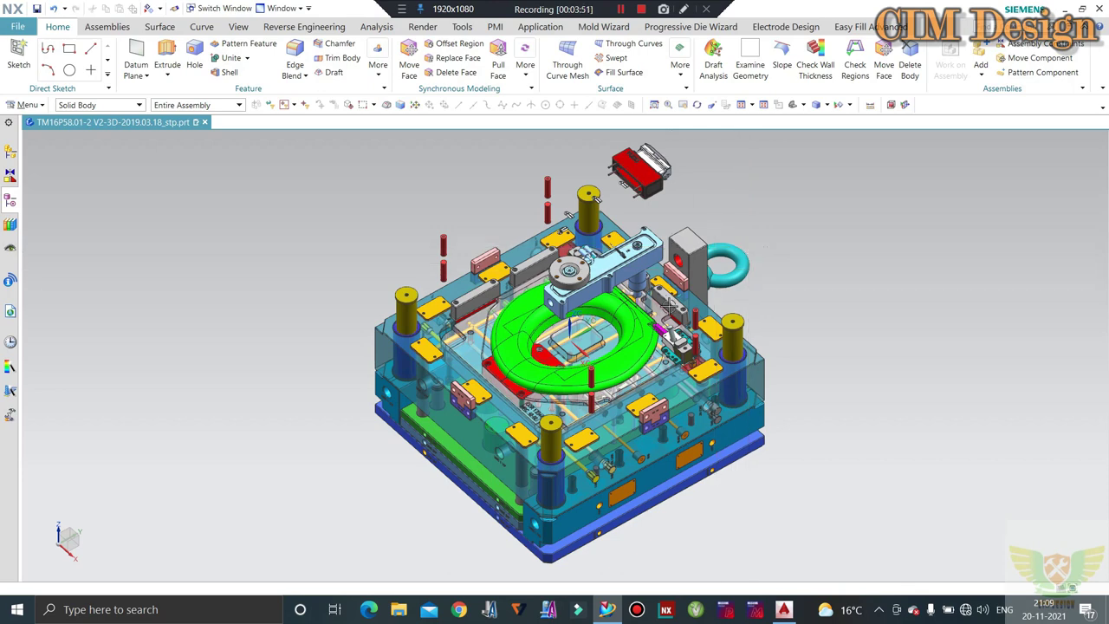
middle_drag(670, 305, 663, 286)
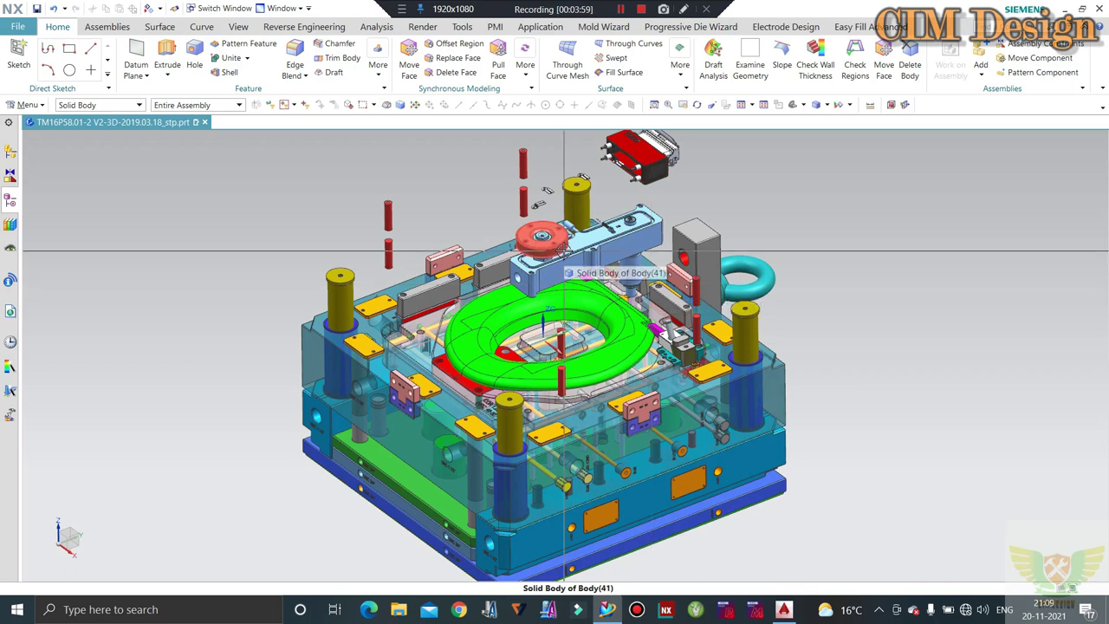
middle_drag(565, 258, 641, 156)
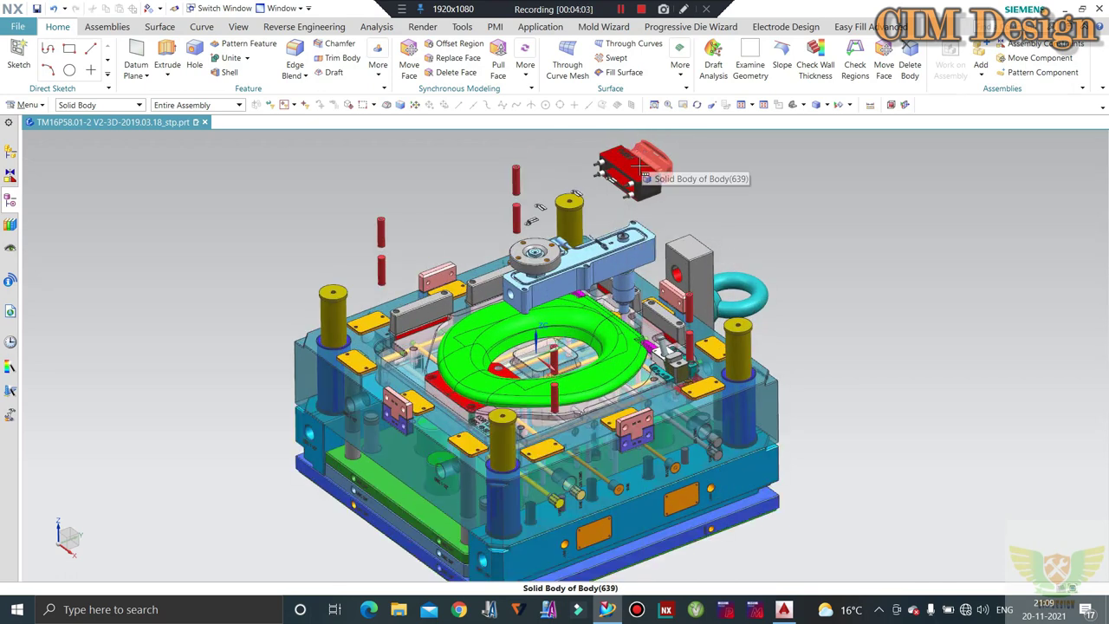
scroll(641, 165, down, 2)
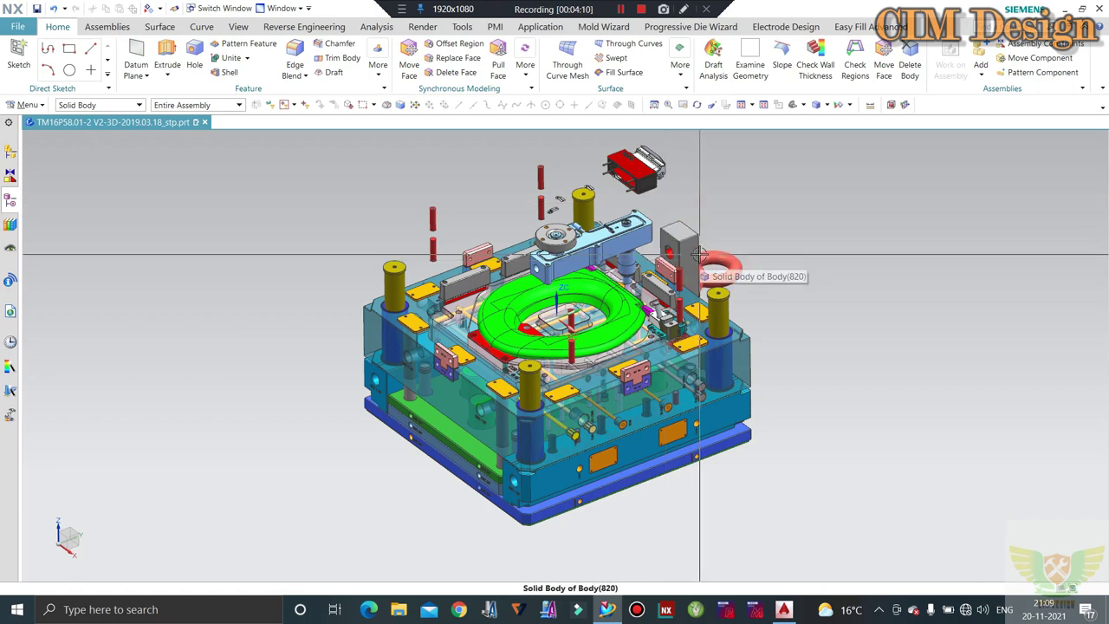
middle_drag(700, 275, 507, 197)
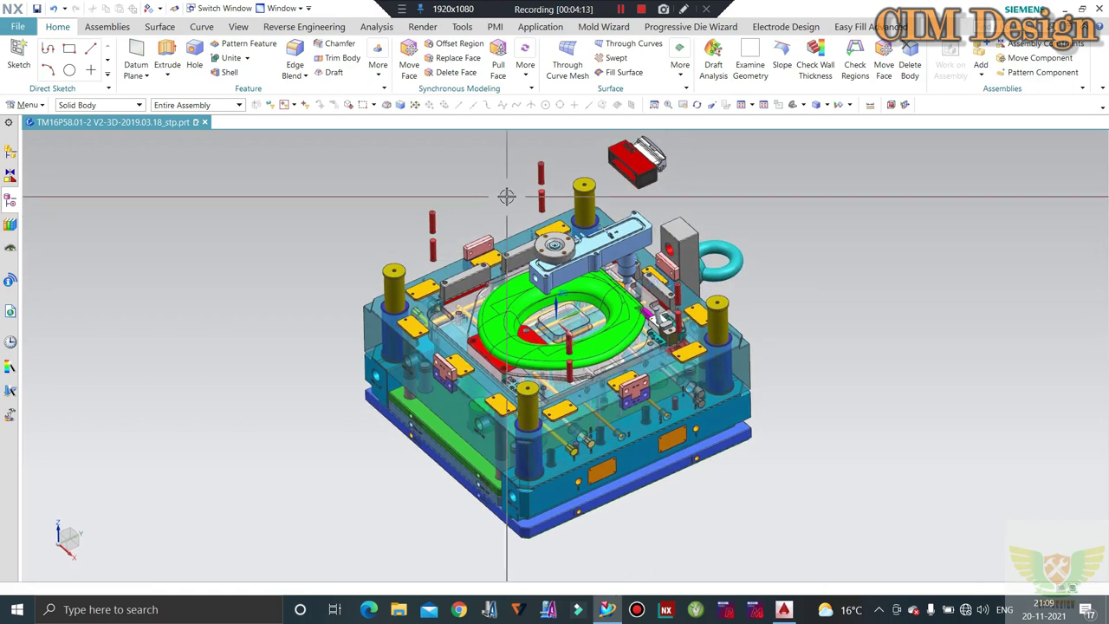
scroll(607, 256, up, 2)
scroll(609, 278, down, 1)
scroll(612, 295, up, 2)
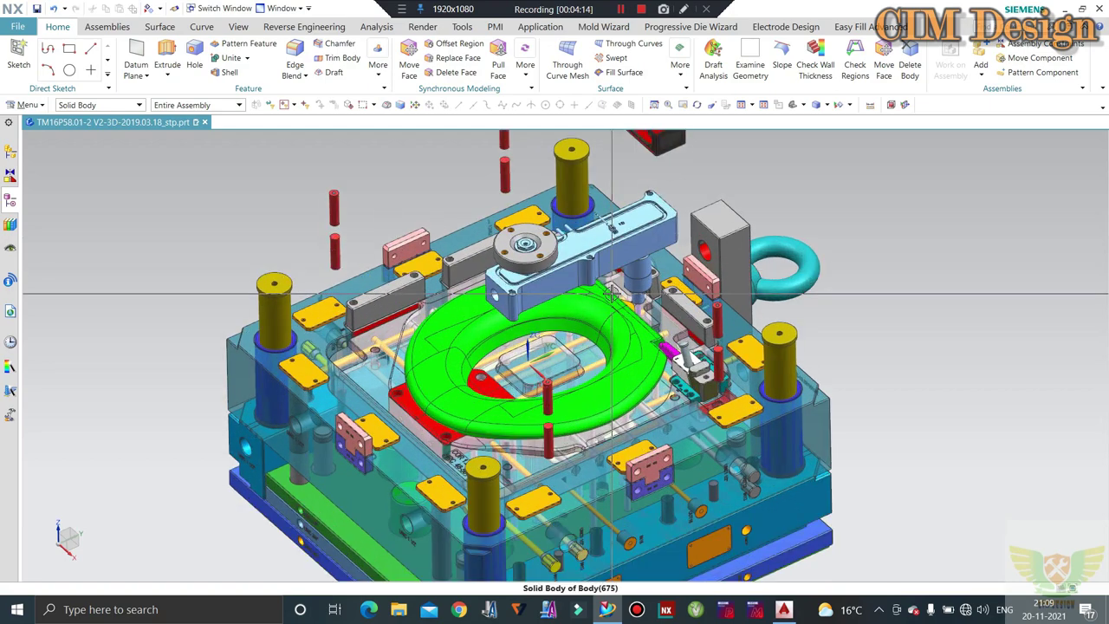
scroll(612, 295, up, 1)
scroll(615, 290, up, 1)
scroll(620, 286, down, 1)
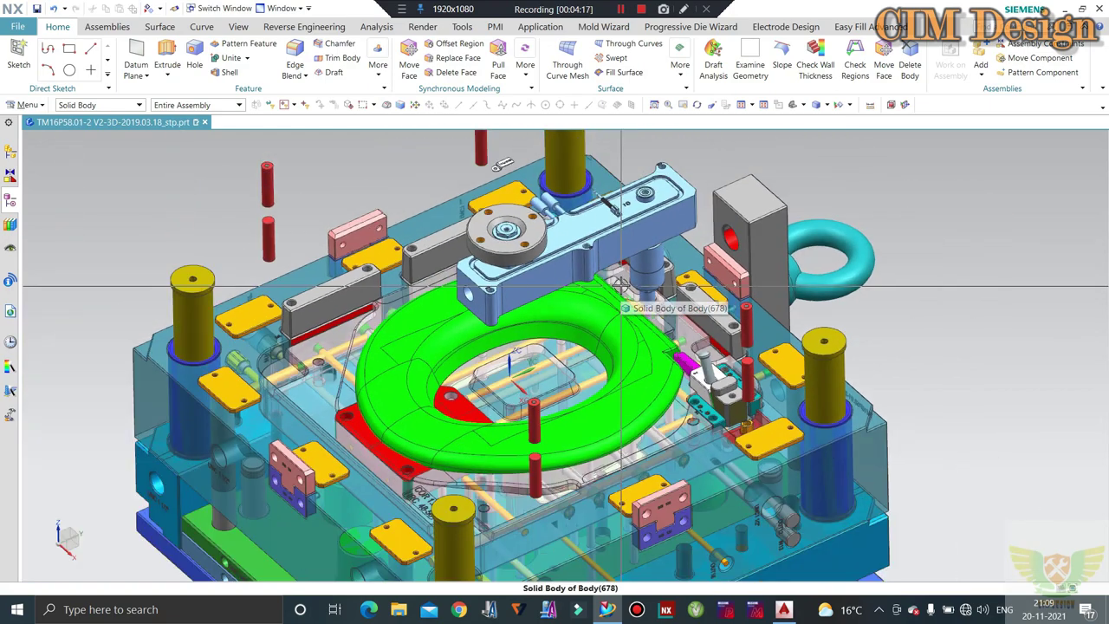
scroll(621, 286, down, 1)
middle_drag(621, 286, 623, 278)
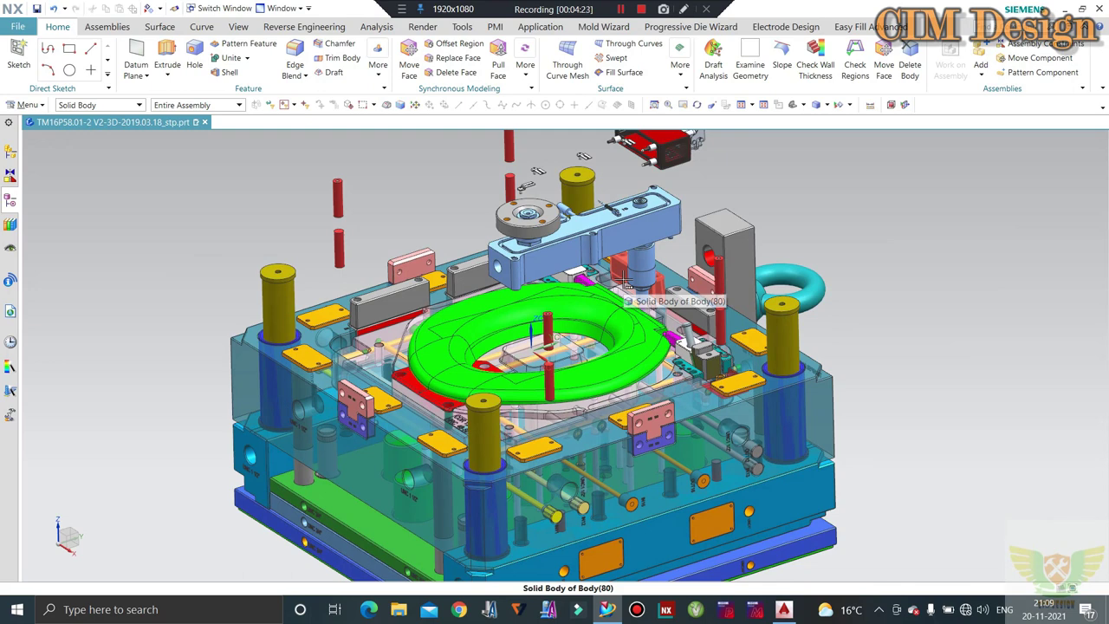
scroll(433, 382, up, 1)
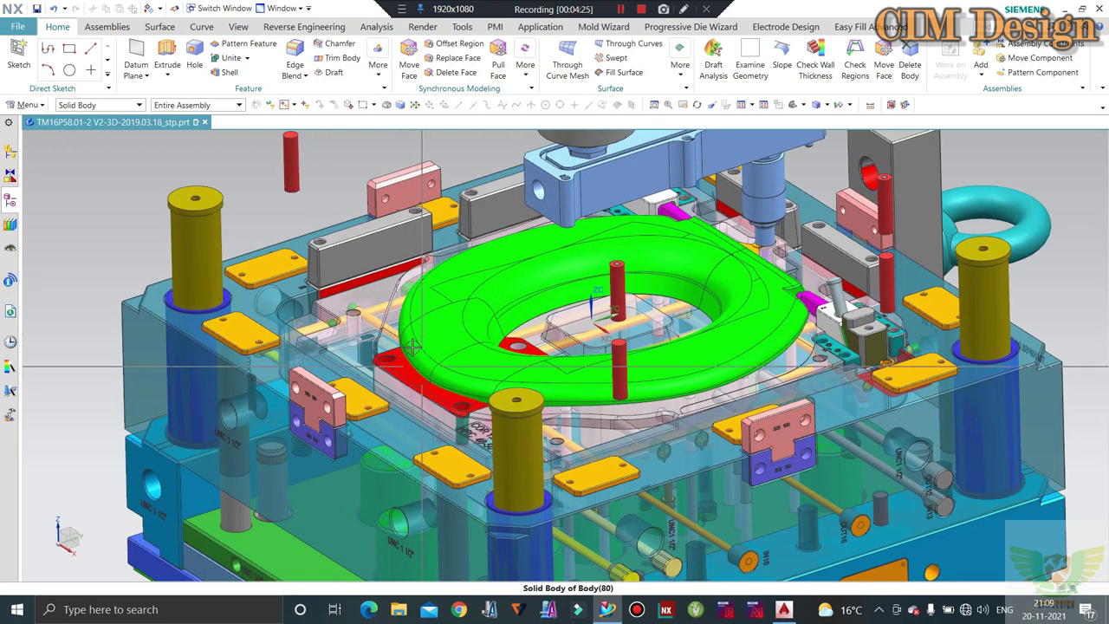
scroll(425, 373, up, 1)
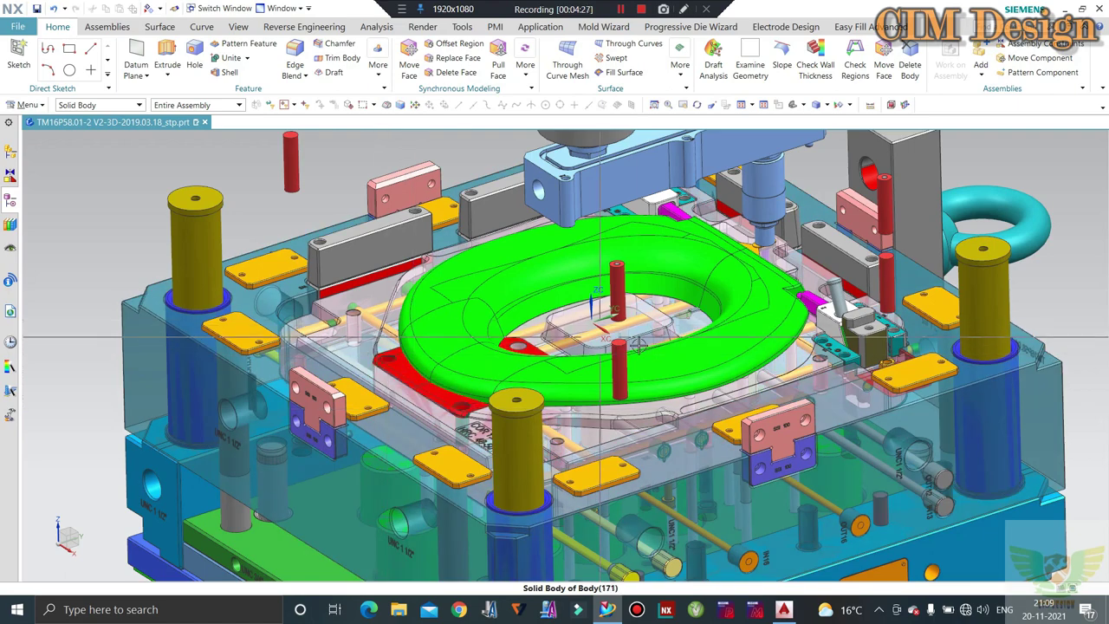
middle_drag(386, 356, 719, 182)
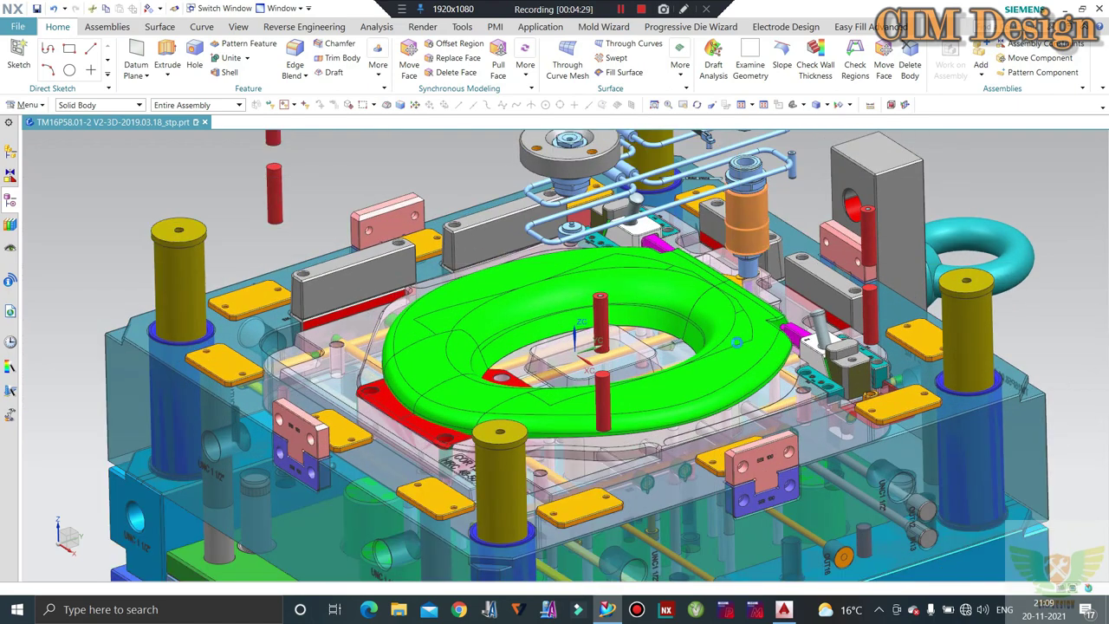
mouse_move(744, 286)
middle_down()
mouse_move(745, 368)
mouse_move(743, 330)
middle_up()
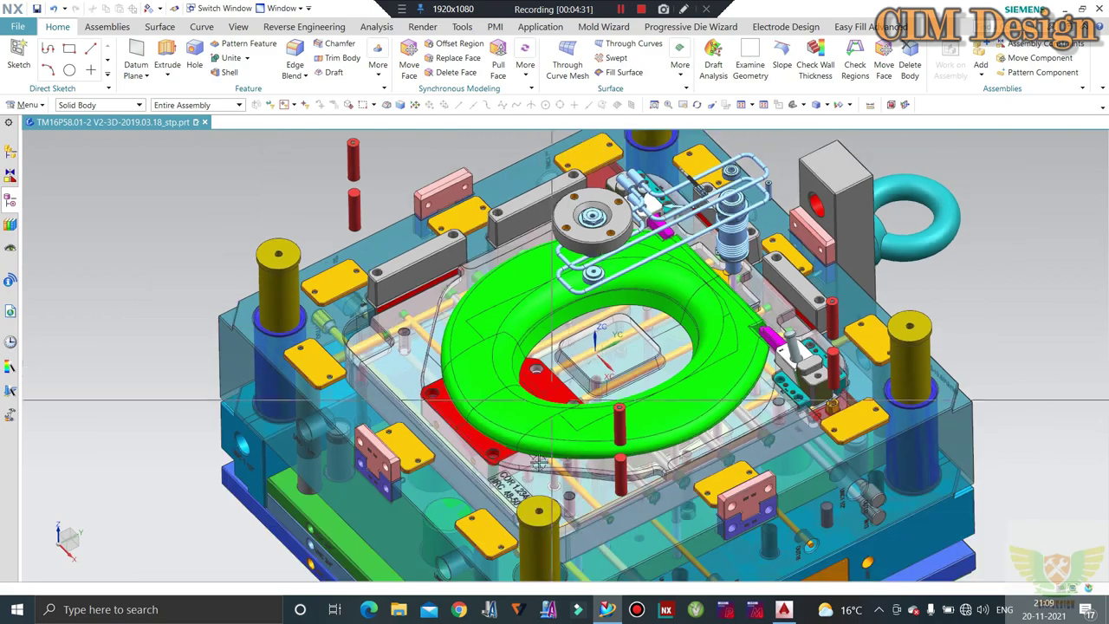
scroll(517, 526, up, 2)
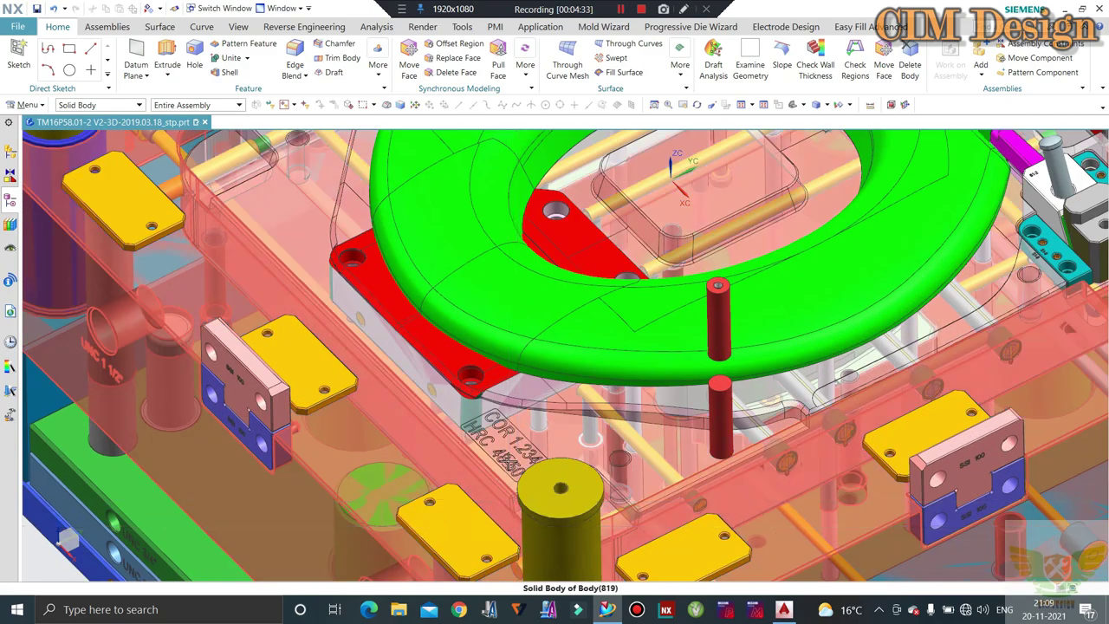
scroll(512, 442, down, 1)
scroll(518, 419, down, 1)
scroll(537, 429, up, 1)
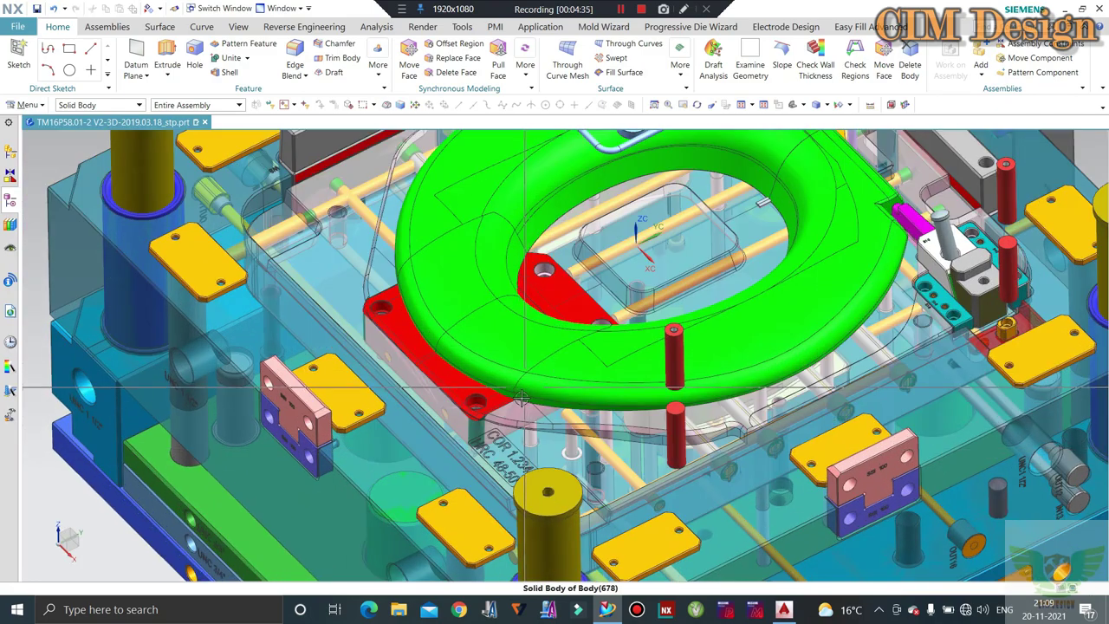
scroll(546, 425, down, 1)
scroll(802, 222, up, 1)
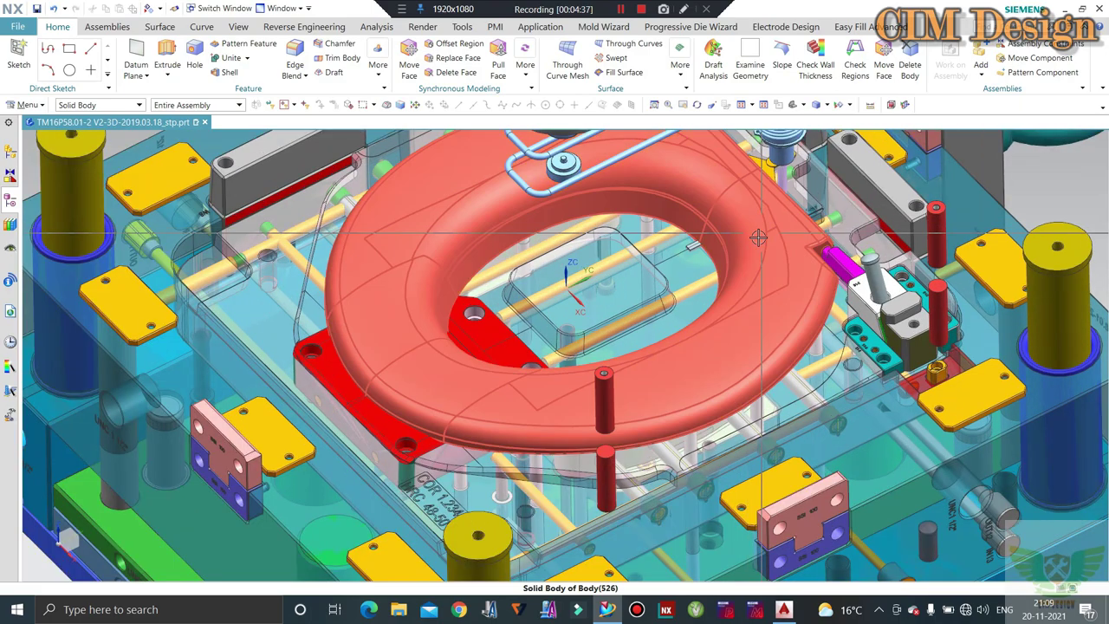
- Hide the green seat part, zoom into the core layout, and start Measure Distance
key(ctrl+b)
scroll(773, 338, down, 1)
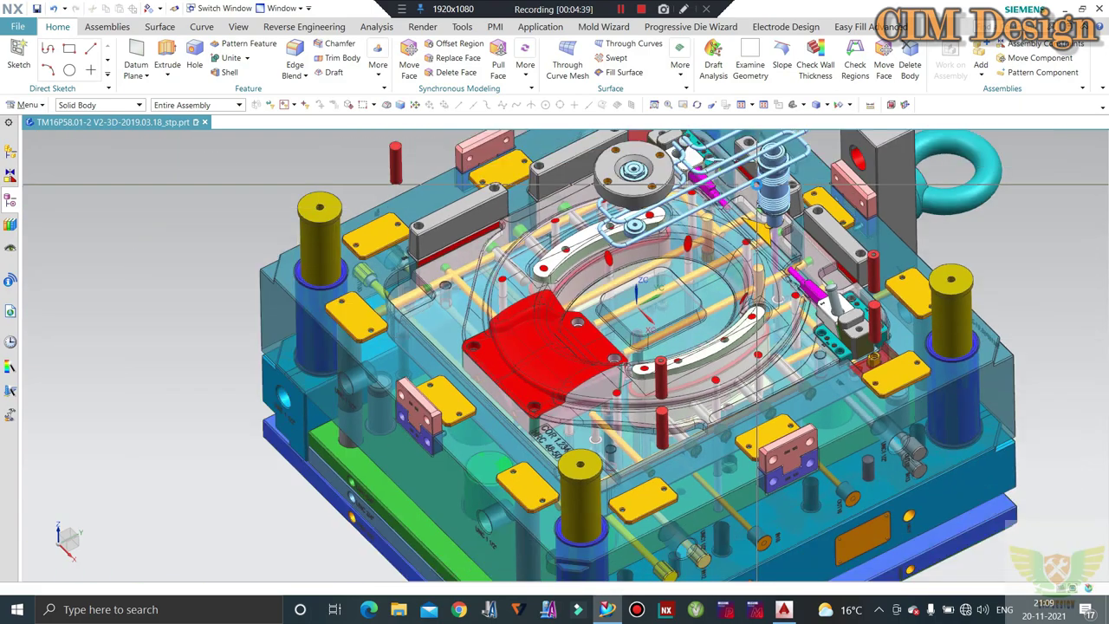
scroll(771, 312, up, 1)
scroll(772, 282, up, 1)
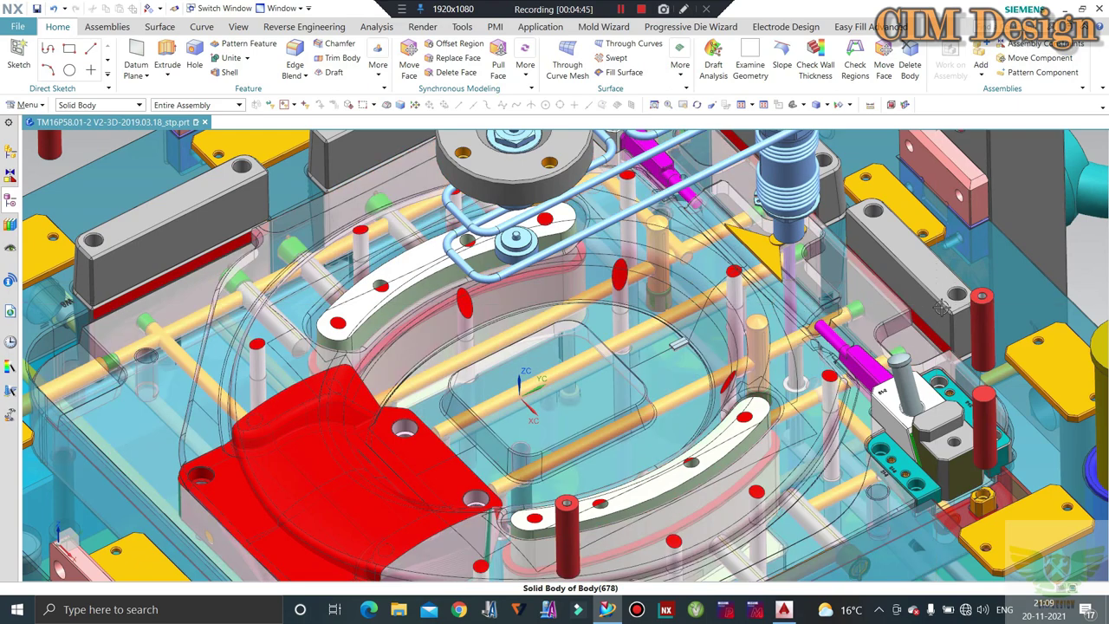
scroll(776, 251, up, 1)
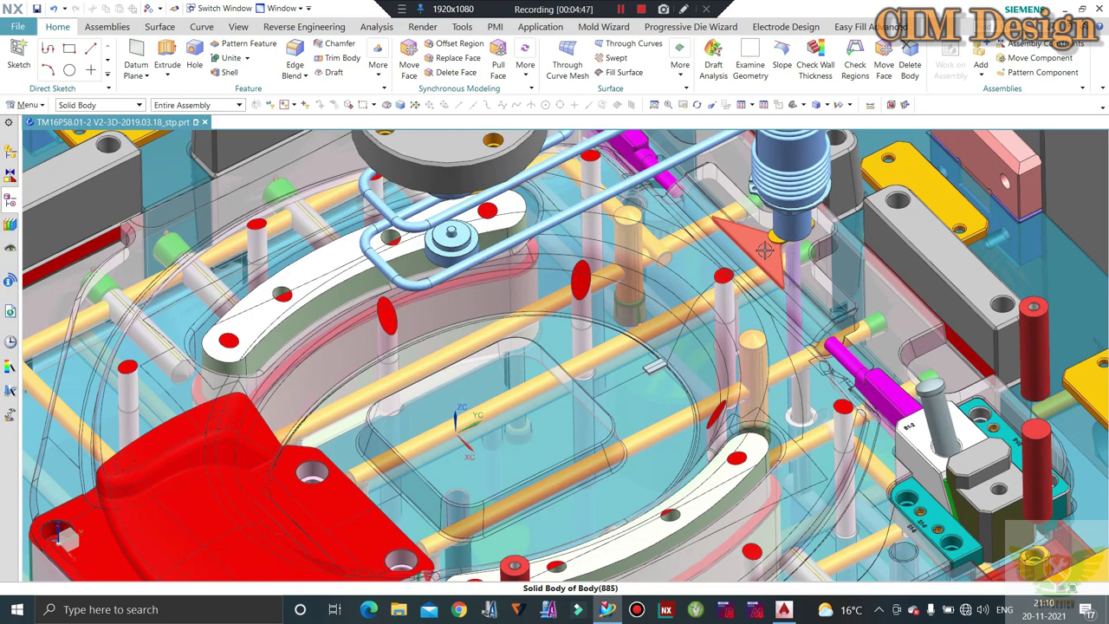
scroll(776, 252, up, 2)
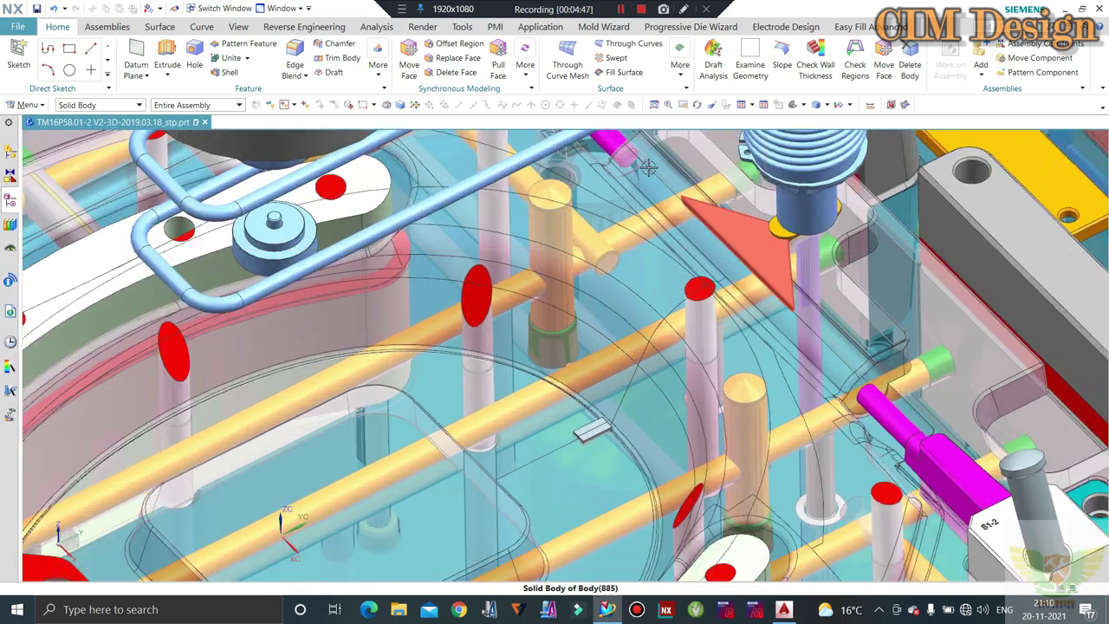
click(870, 106)
scroll(670, 308, down, 1)
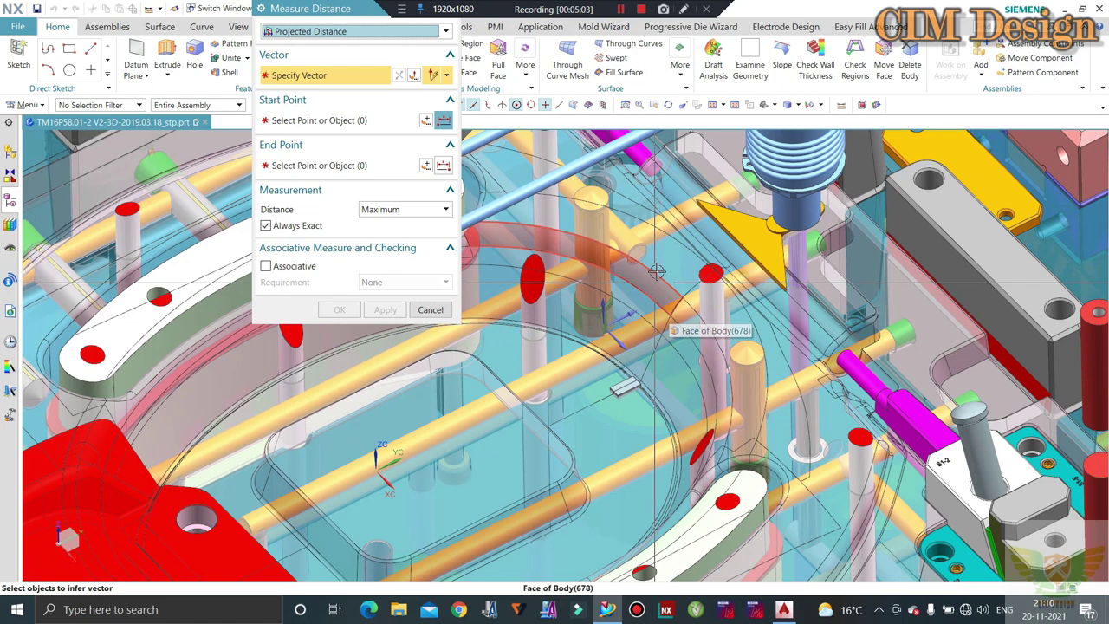
scroll(657, 272, down, 2)
scroll(657, 272, down, 2)
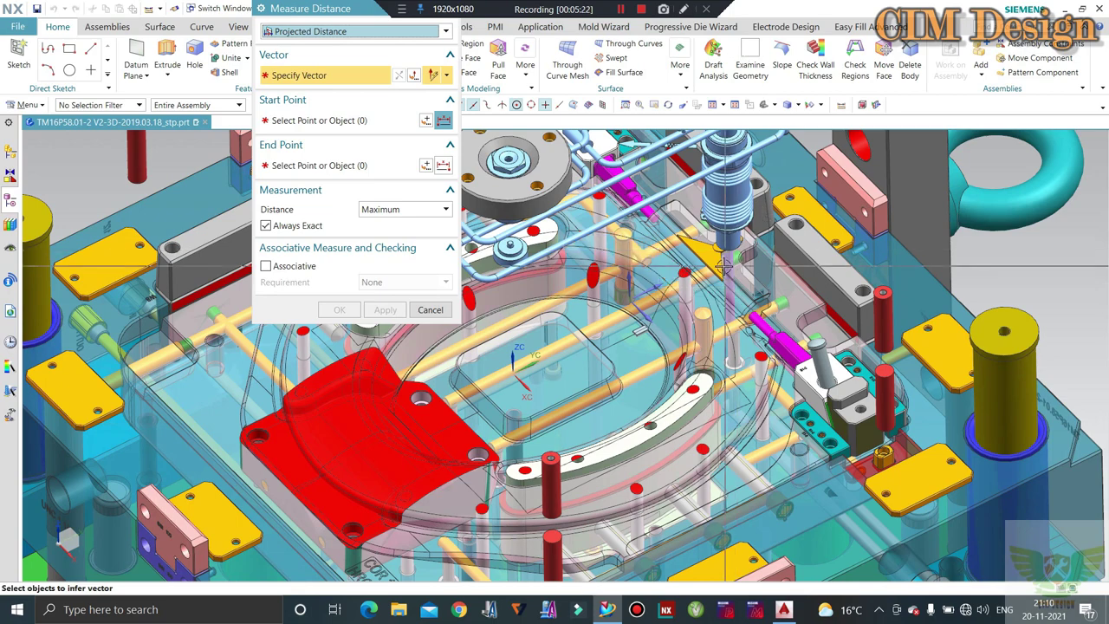
scroll(660, 264, up, 2)
scroll(661, 253, up, 1)
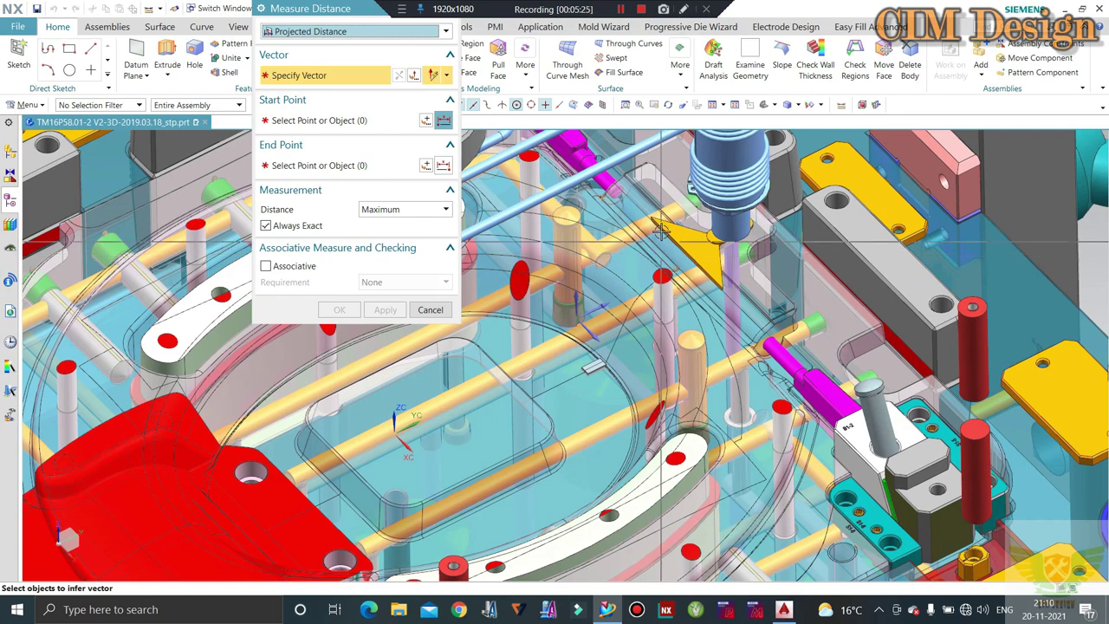
scroll(668, 247, up, 1)
scroll(684, 240, up, 1)
scroll(684, 240, up, 1)
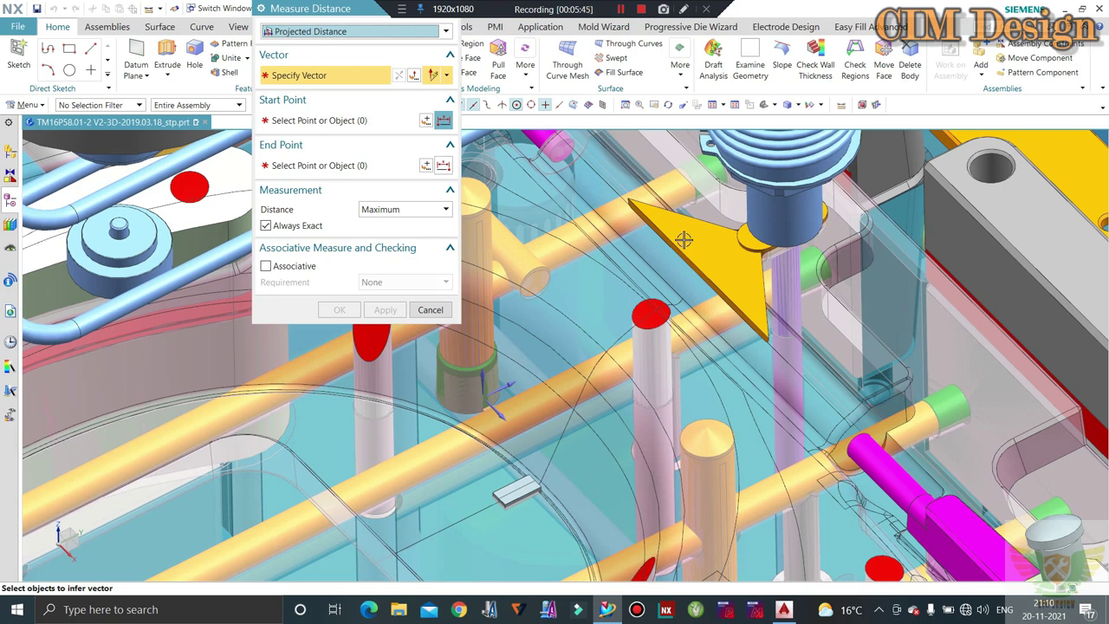
middle_drag(684, 239, 698, 231)
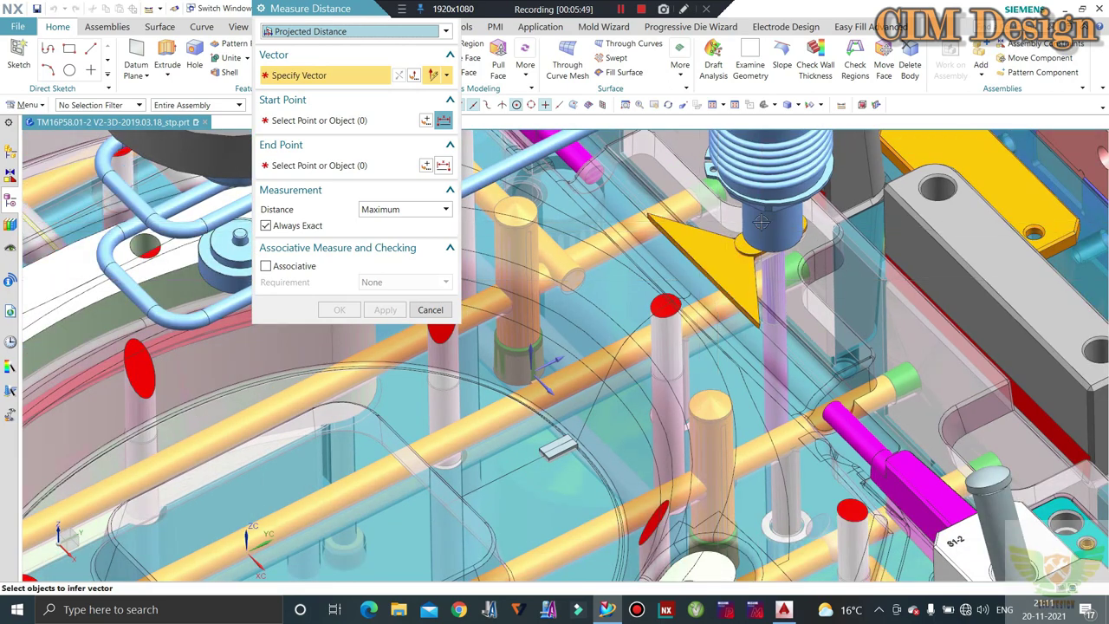
scroll(743, 257, down, 3)
scroll(752, 268, down, 3)
scroll(761, 279, down, 3)
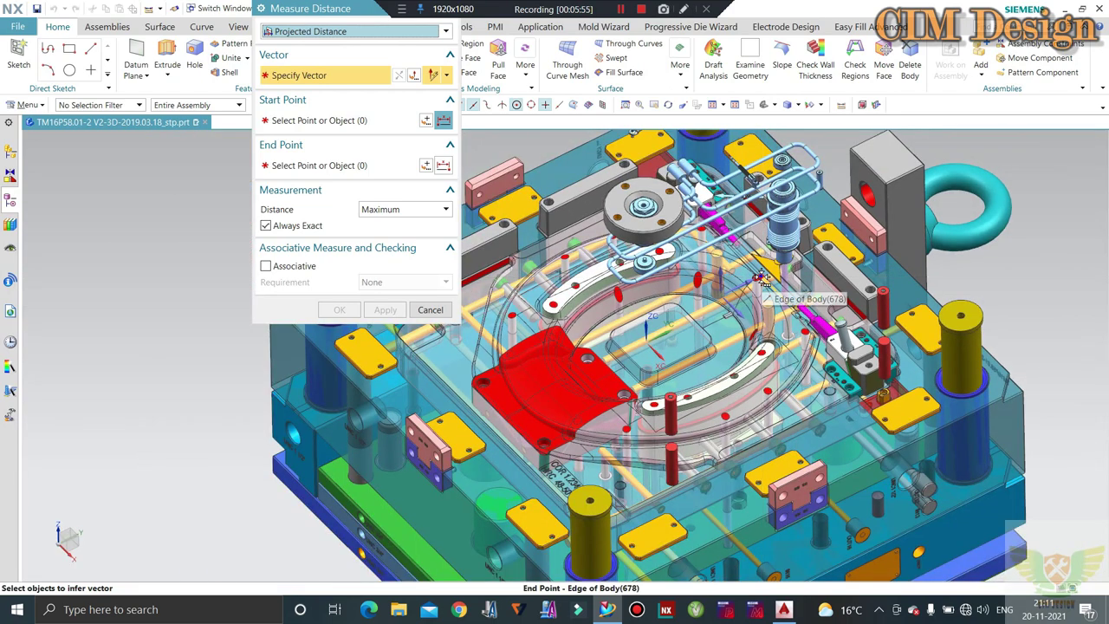
scroll(745, 280, down, 1)
scroll(696, 280, down, 1)
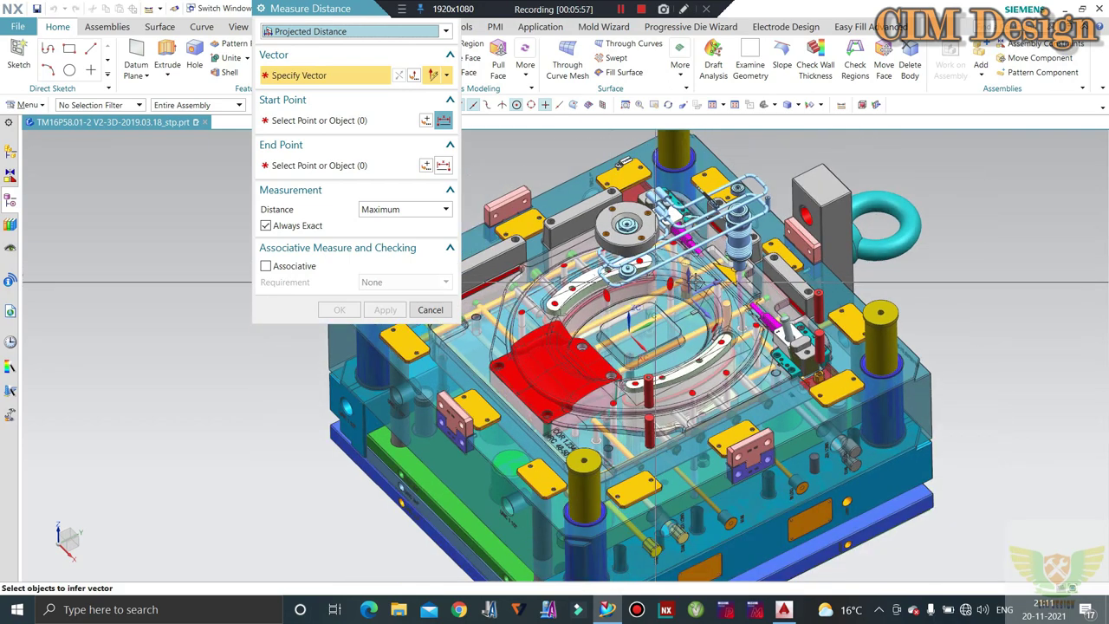
scroll(696, 281, up, 1)
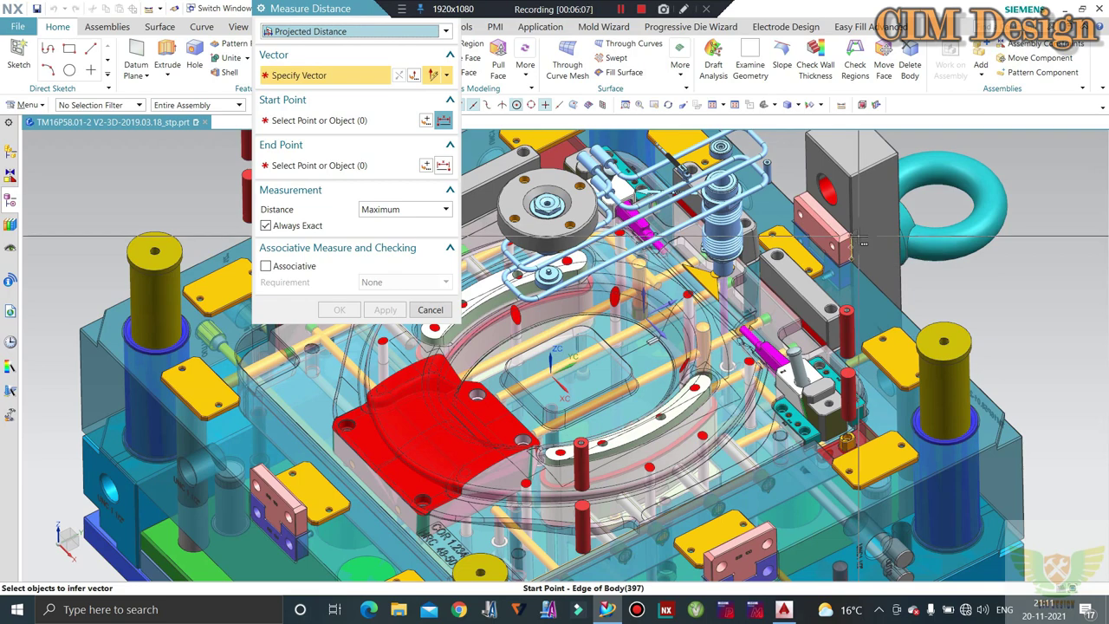
scroll(612, 258, down, 2)
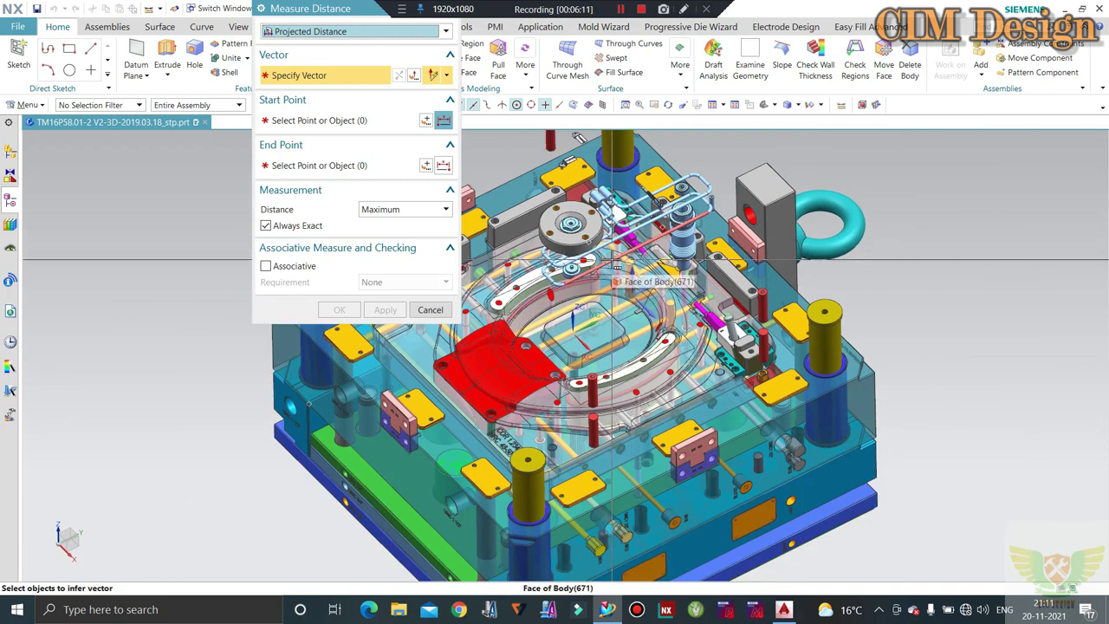
scroll(706, 260, up, 2)
scroll(657, 269, up, 2)
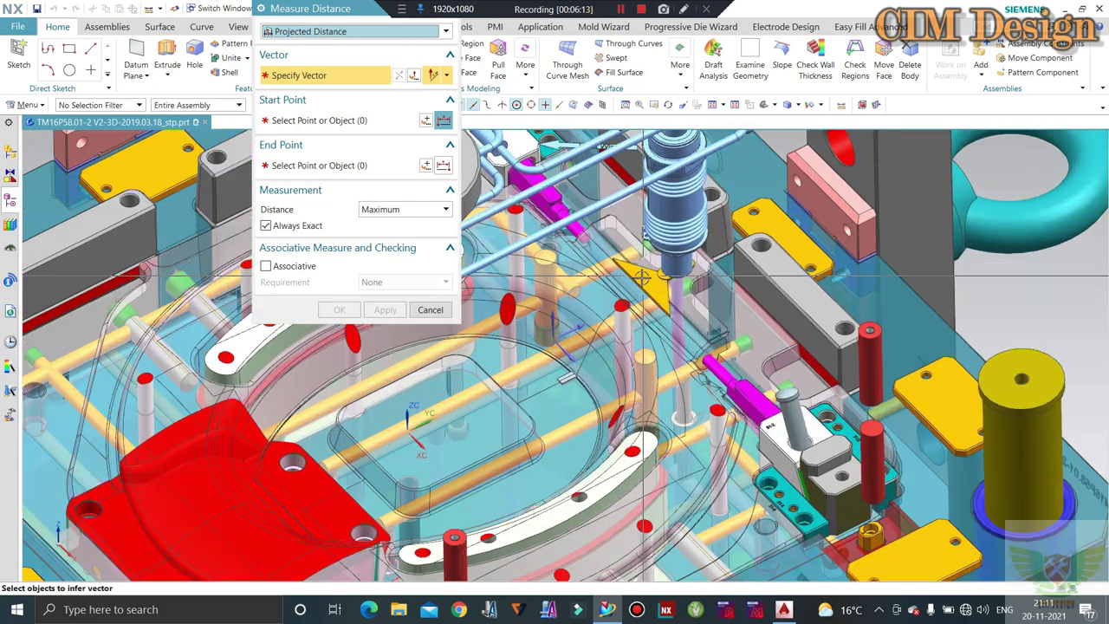
scroll(650, 273, up, 1)
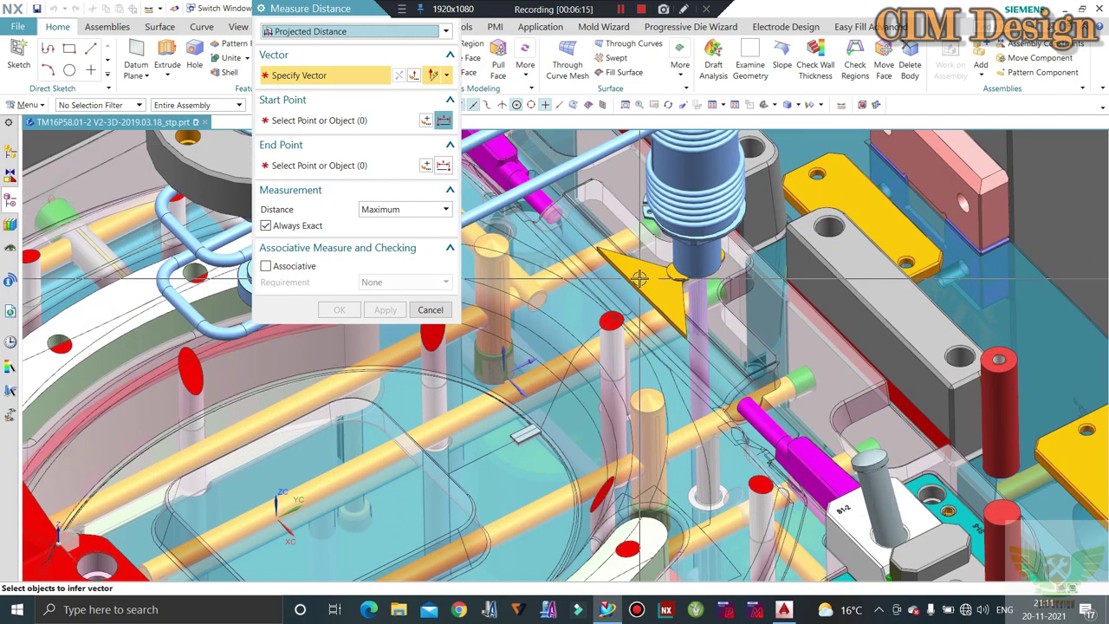
scroll(639, 277, up, 1)
scroll(639, 278, up, 1)
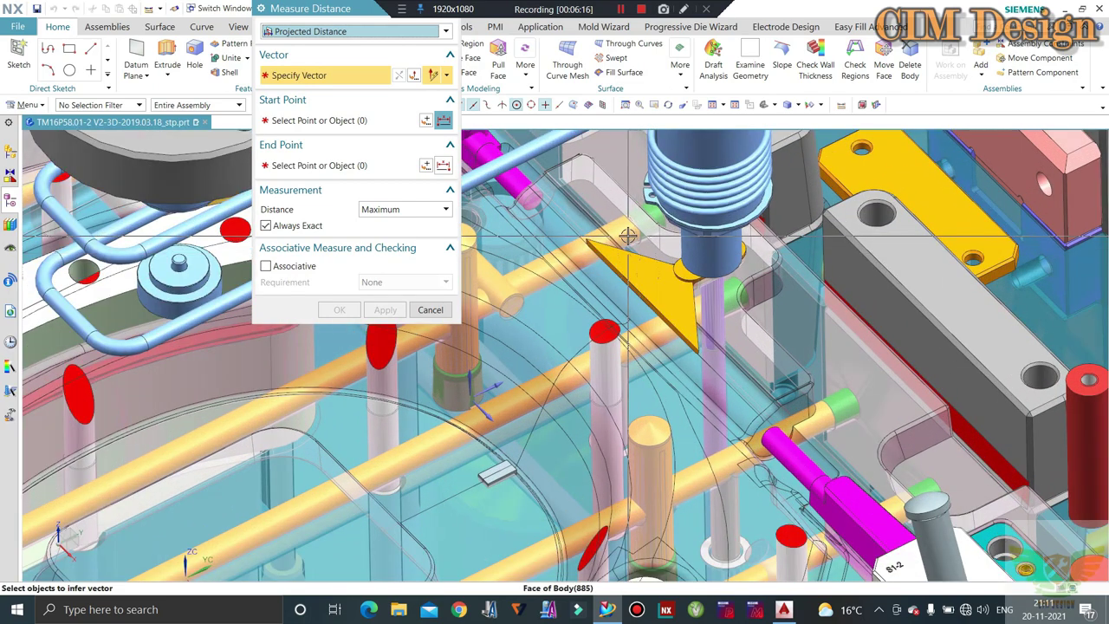
- Measure the projected X-direction distance along the yellow triangle's edge: 81.0435 mm
click(485, 426)
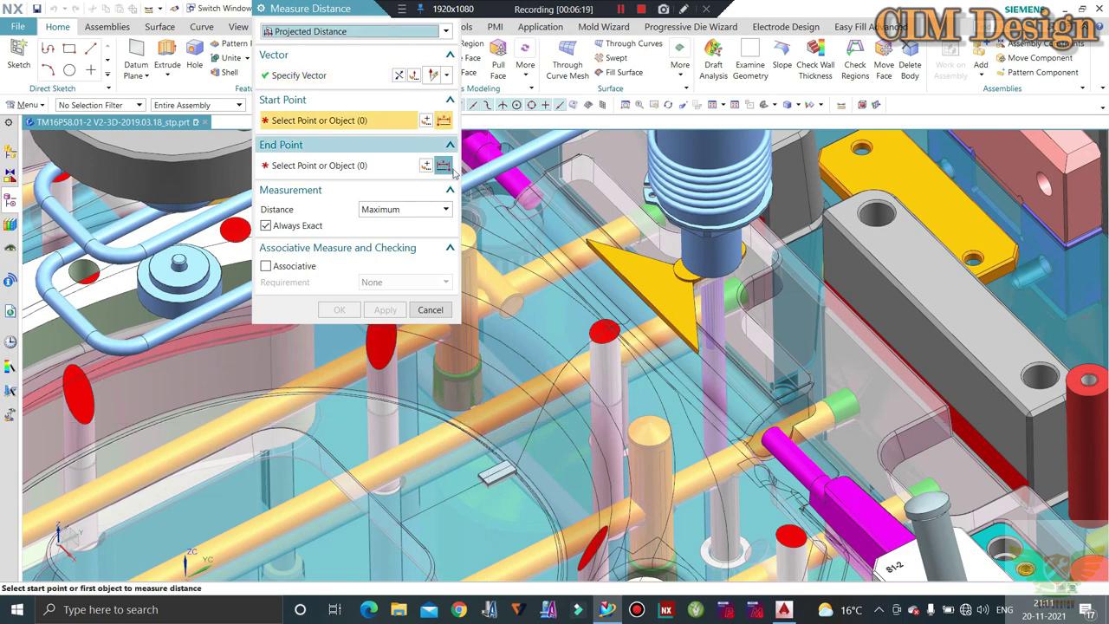
scroll(586, 238, up, 1)
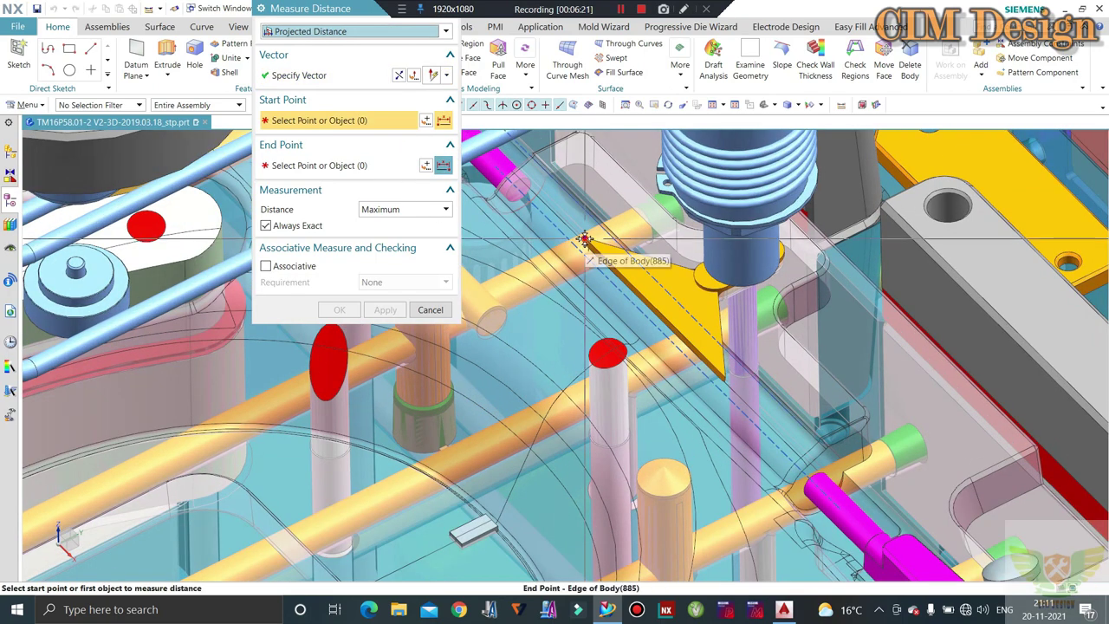
click(586, 239)
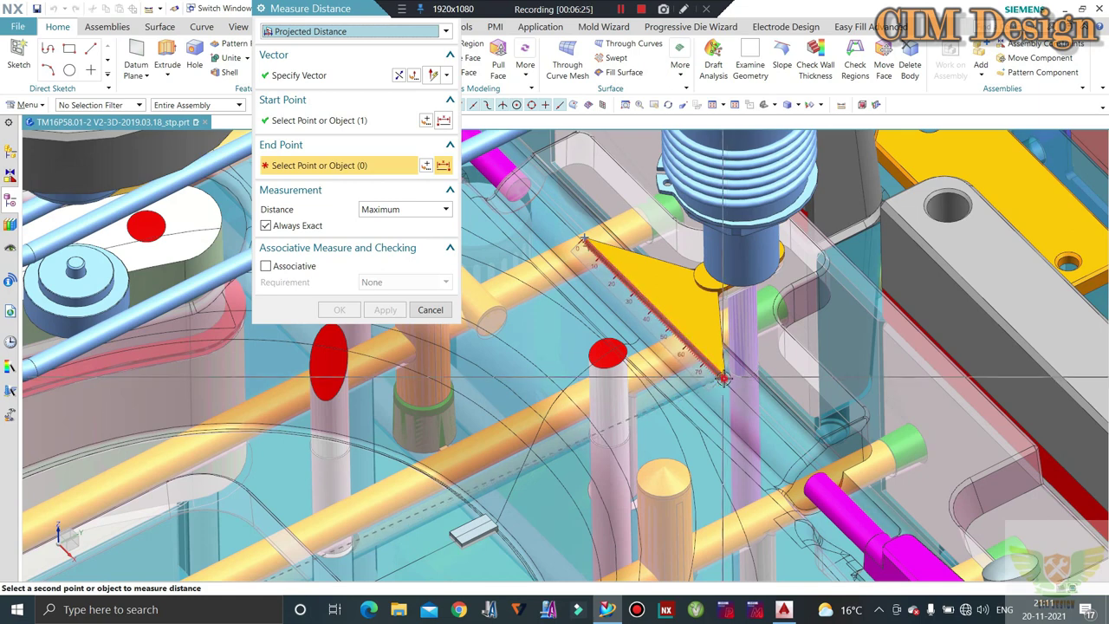
click(724, 378)
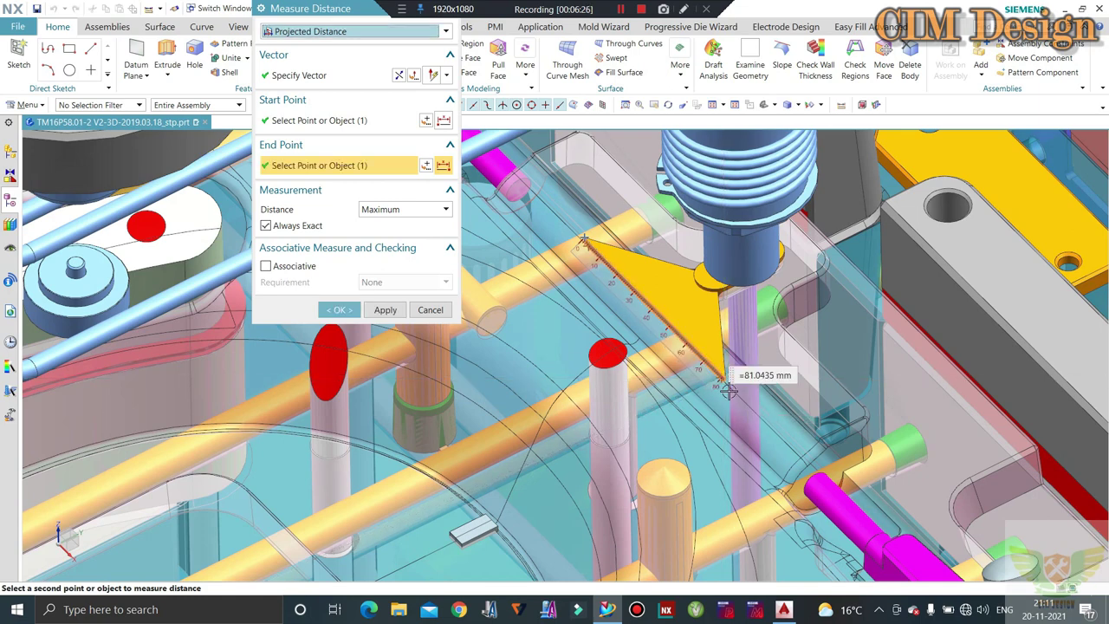
click(427, 309)
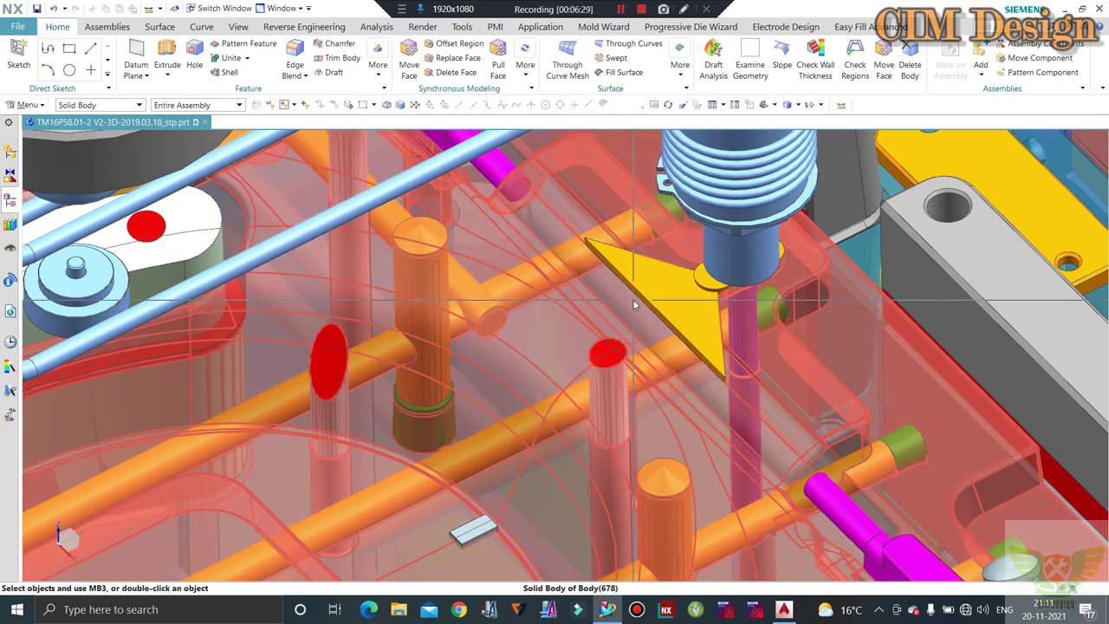
- Take a second projected distance on the same triangle edge, reading 3.0218 mm, then close it
scroll(638, 295, down, 3)
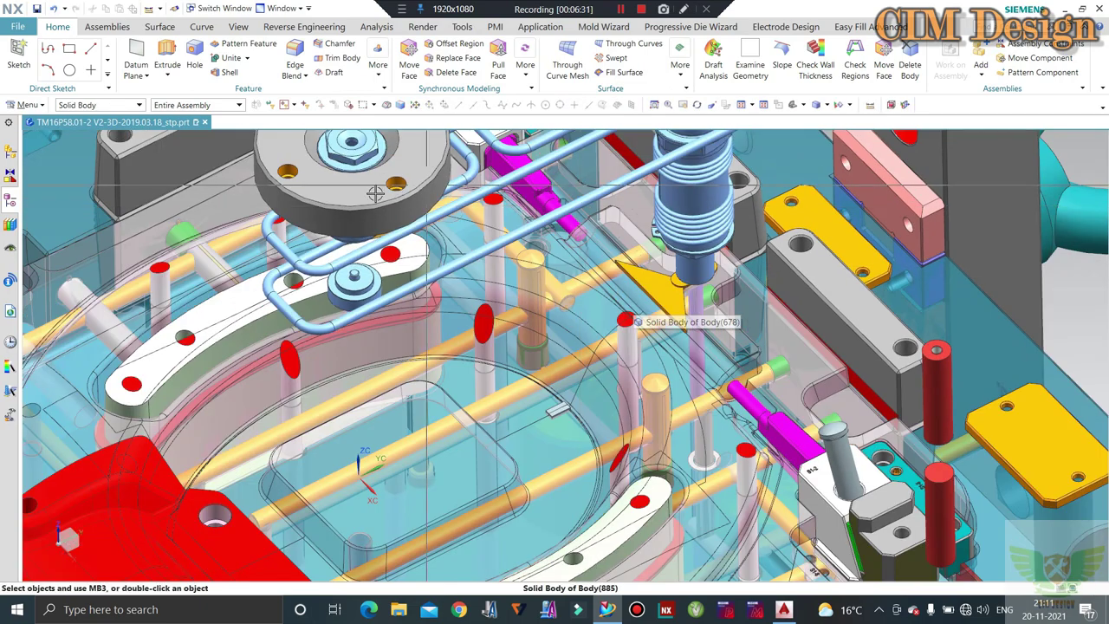
scroll(616, 290, up, 2)
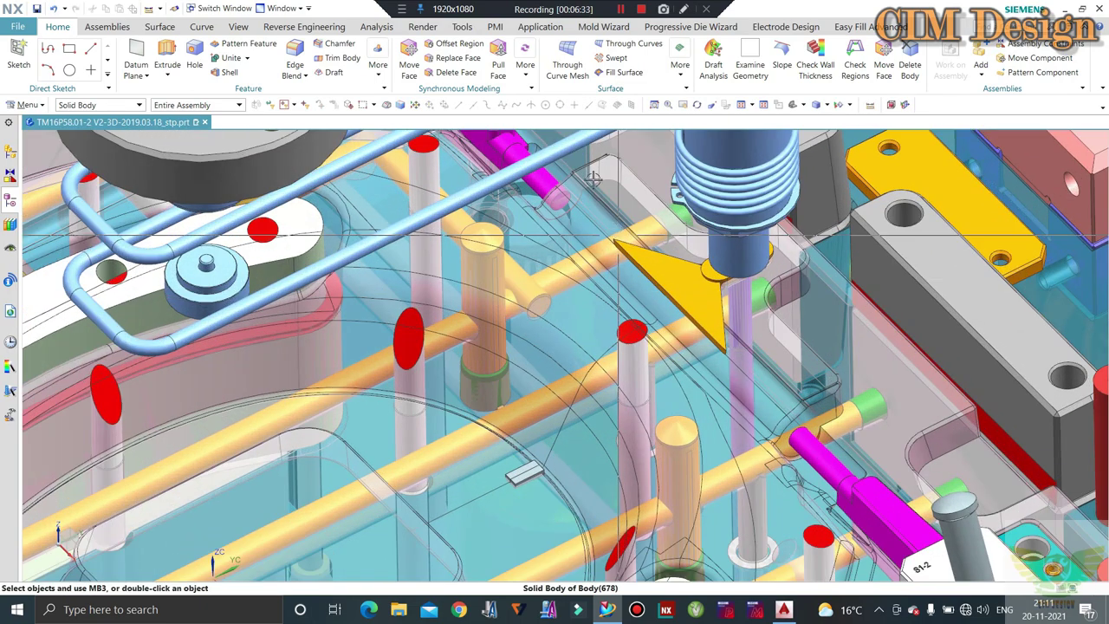
click(867, 104)
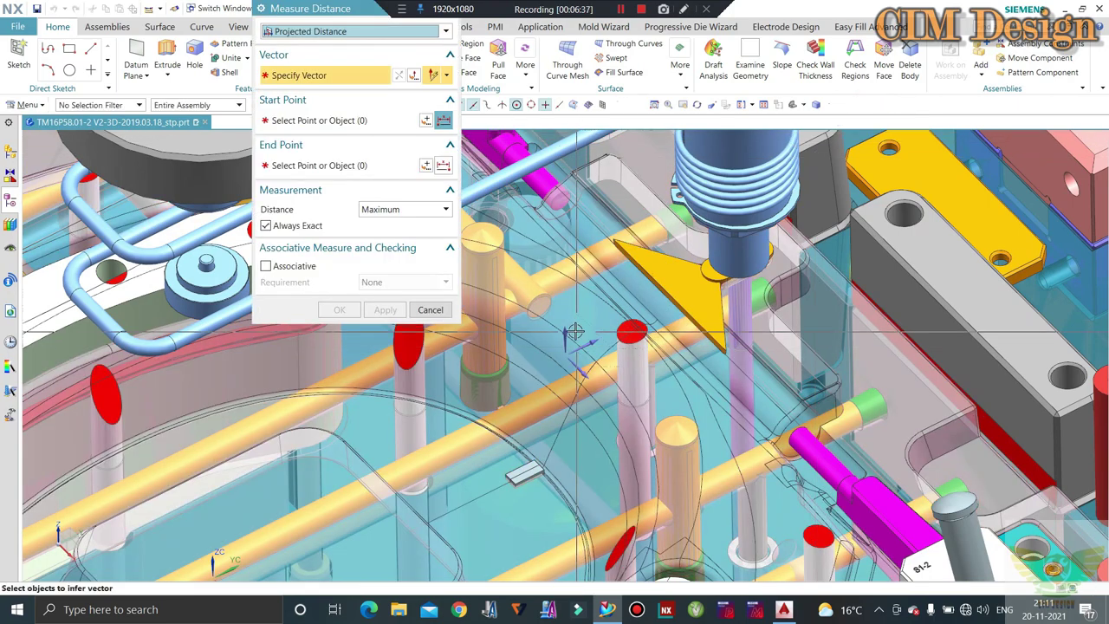
middle_click(416, 149)
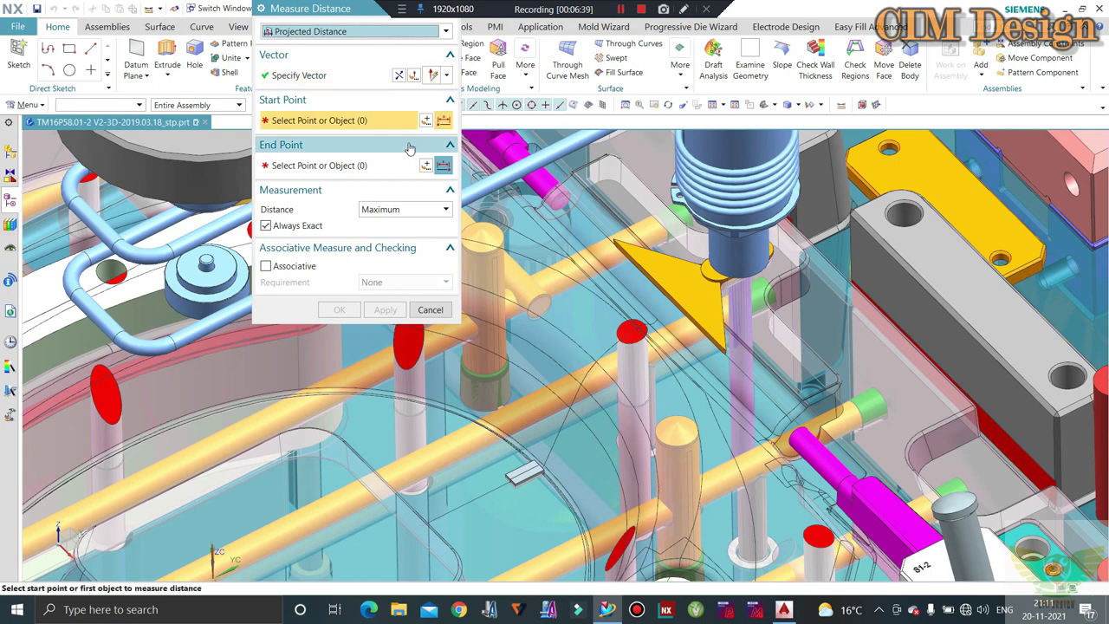
scroll(555, 208, up, 2)
scroll(615, 235, up, 2)
scroll(618, 228, up, 2)
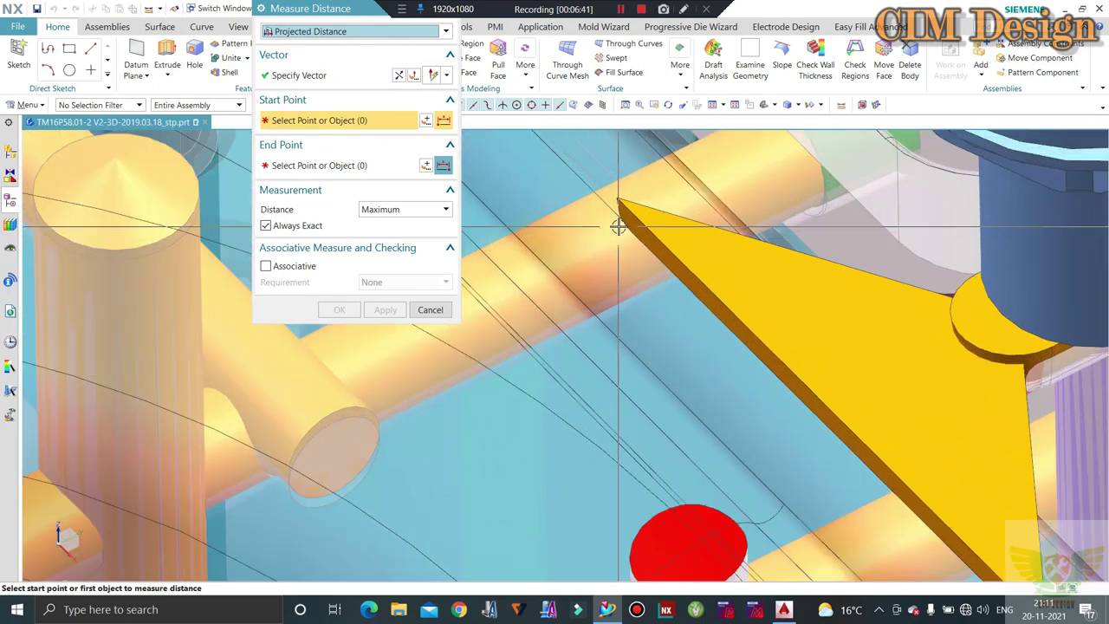
click(711, 298)
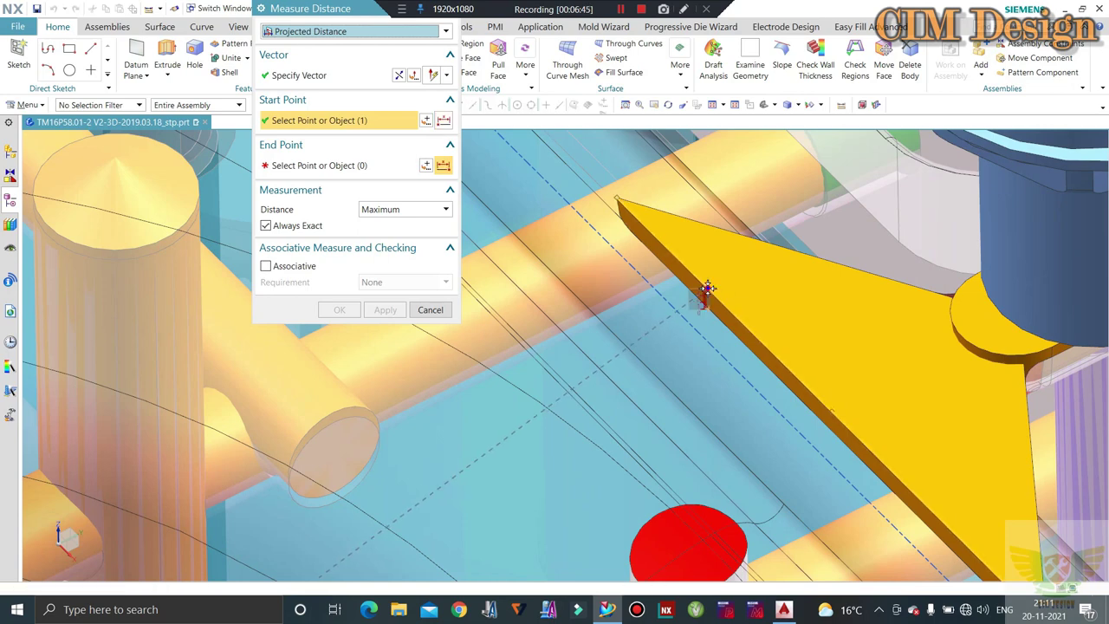
click(698, 299)
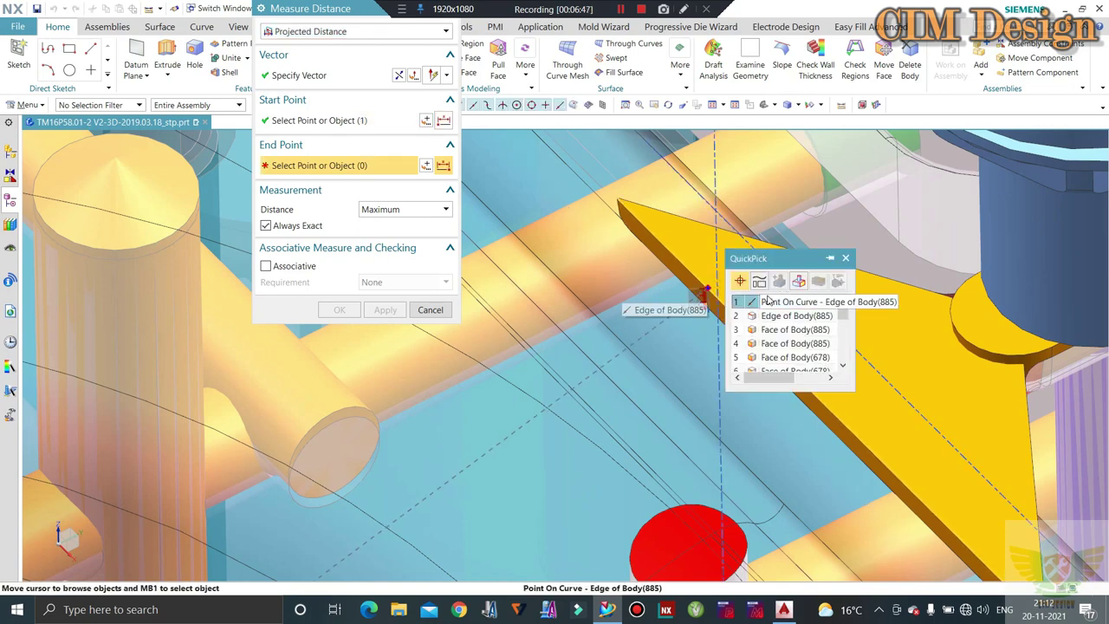
click(767, 301)
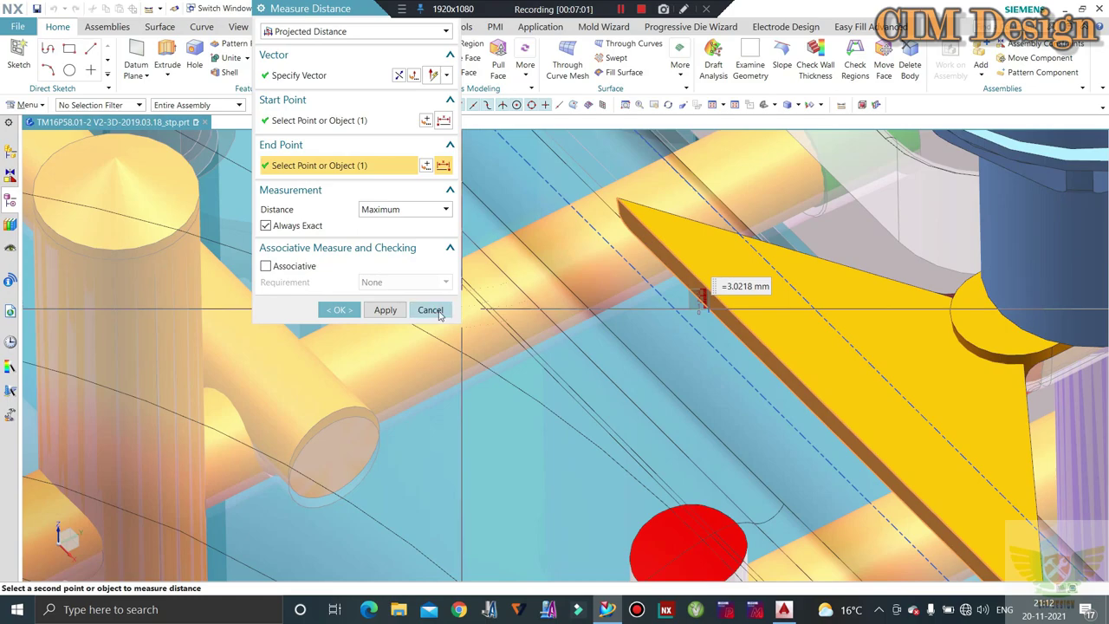
click(430, 311)
- Zoom out to the full closed mold and box-select the entire assembly, green top plate included
scroll(617, 284, up, 3)
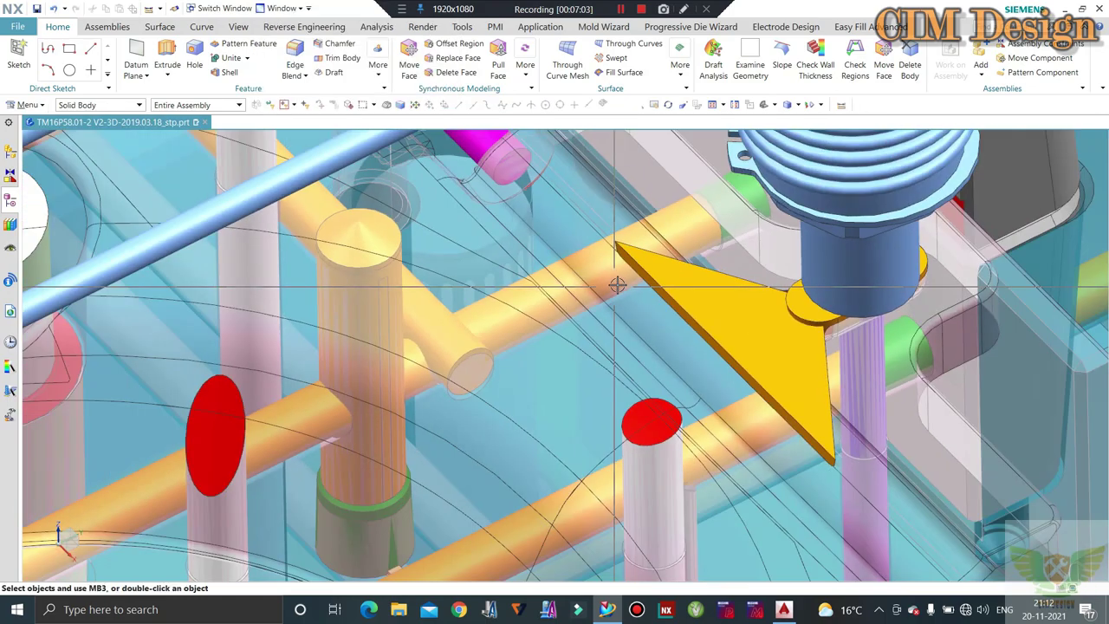
scroll(617, 284, up, 2)
scroll(624, 284, up, 2)
scroll(642, 281, up, 2)
scroll(662, 278, up, 2)
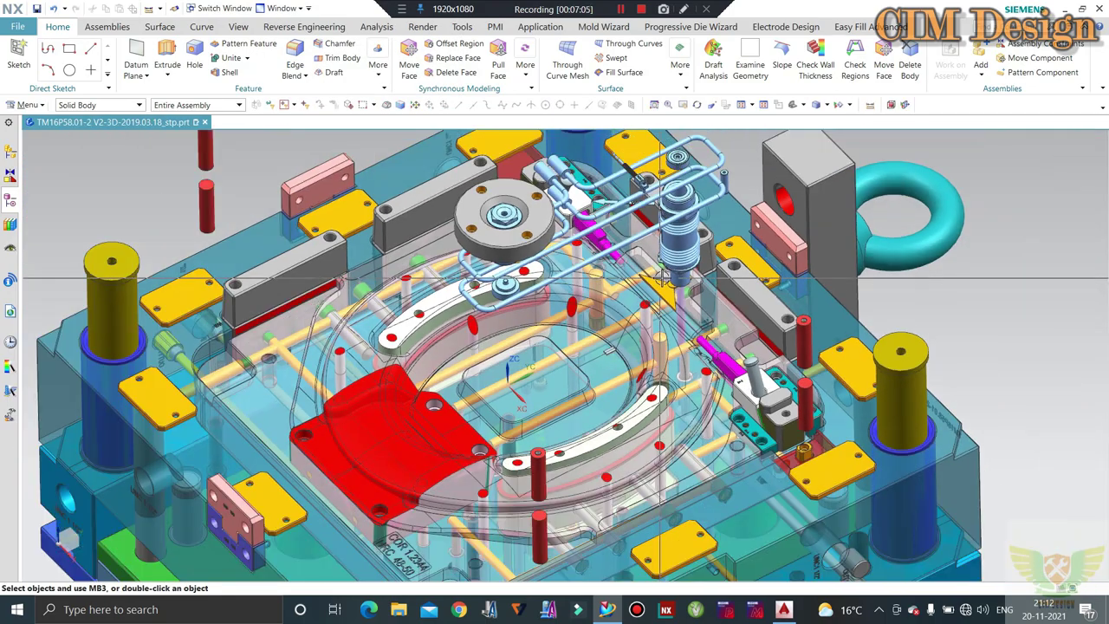
scroll(662, 279, up, 2)
scroll(660, 299, up, 2)
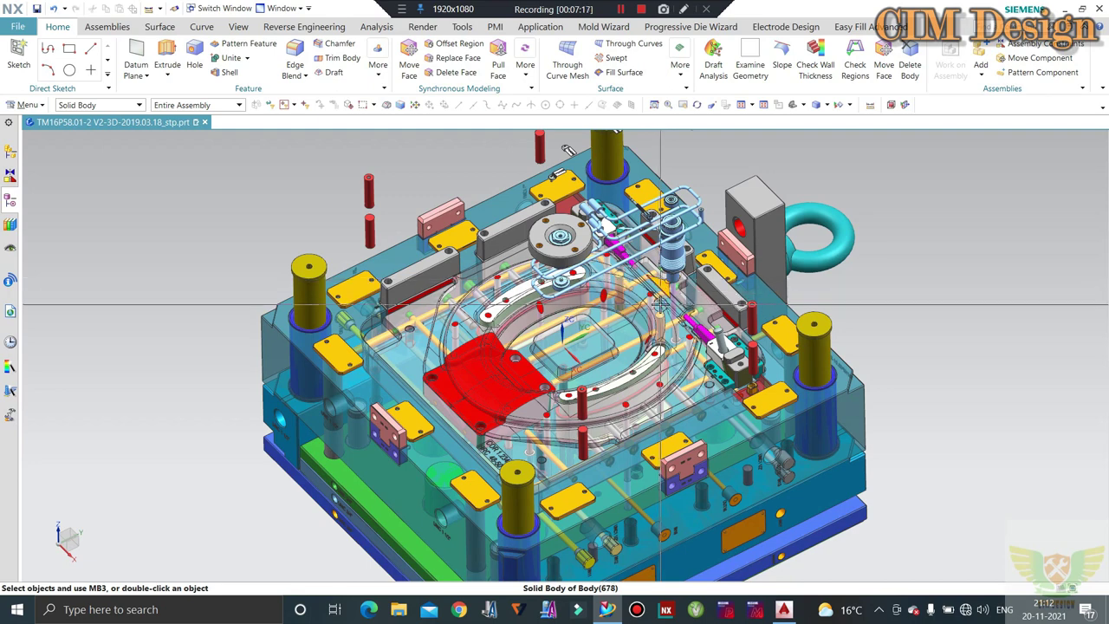
scroll(661, 290, up, 2)
scroll(680, 270, down, 2)
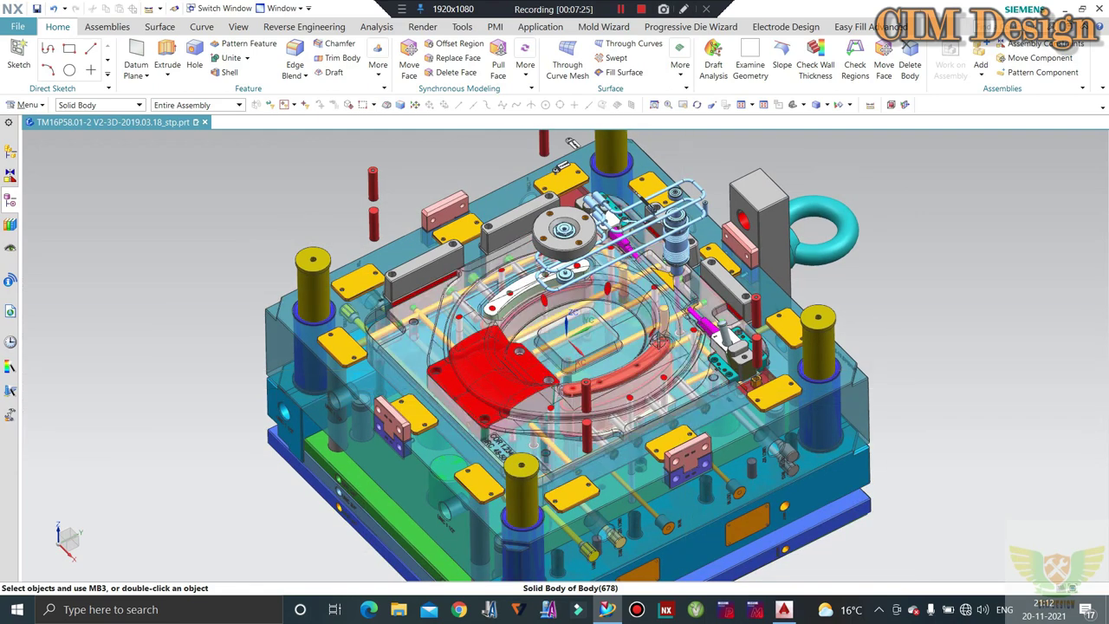
scroll(601, 277, up, 3)
scroll(600, 277, down, 2)
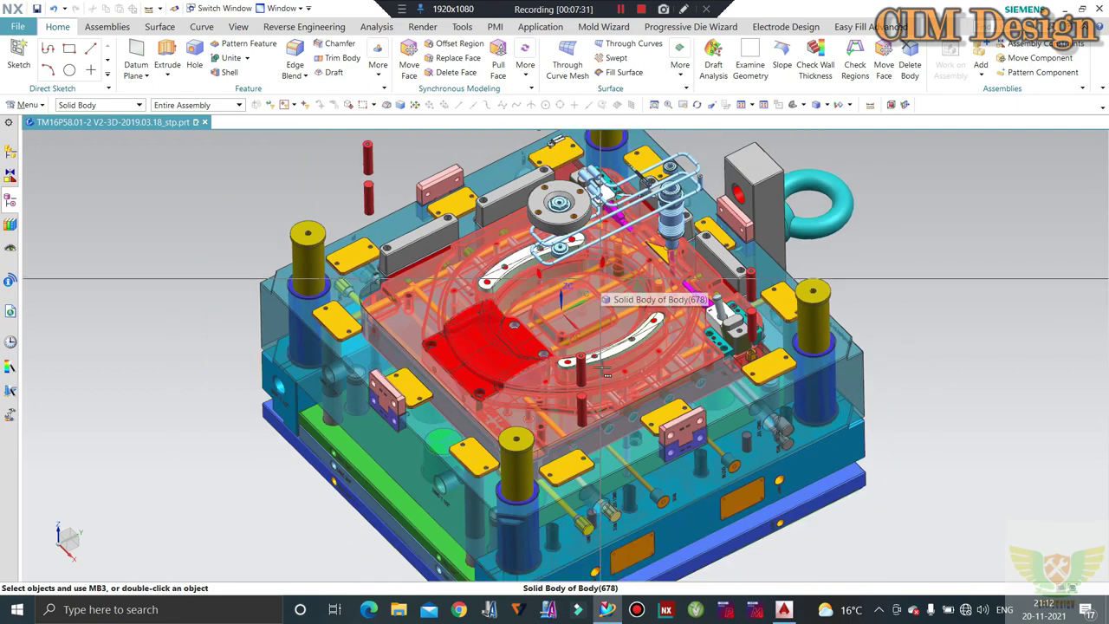
scroll(691, 312, down, 1)
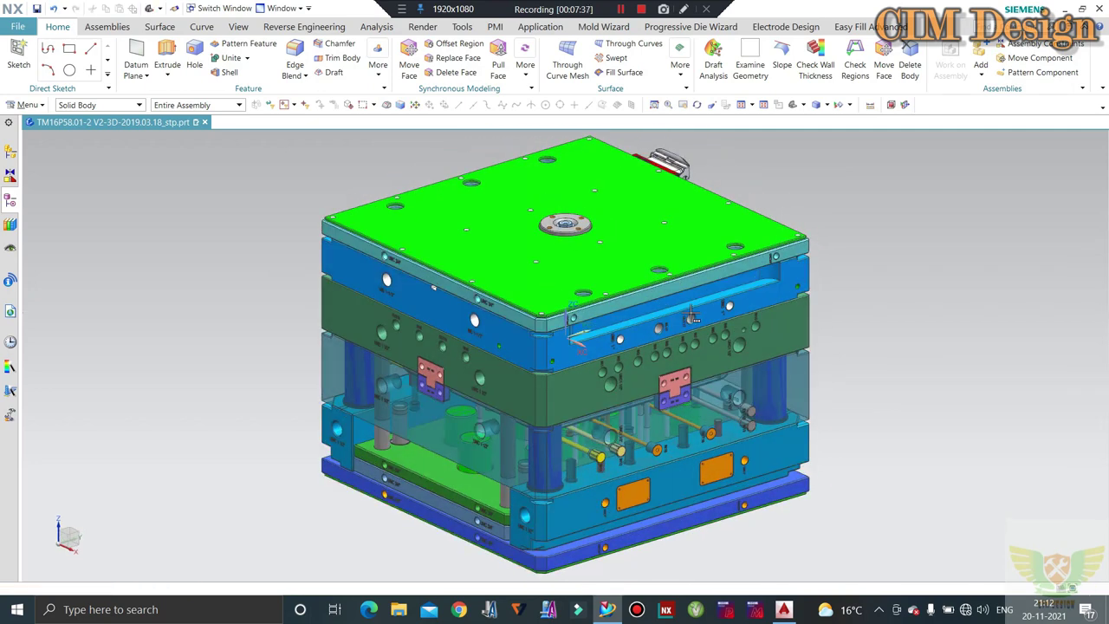
scroll(795, 225, down, 1)
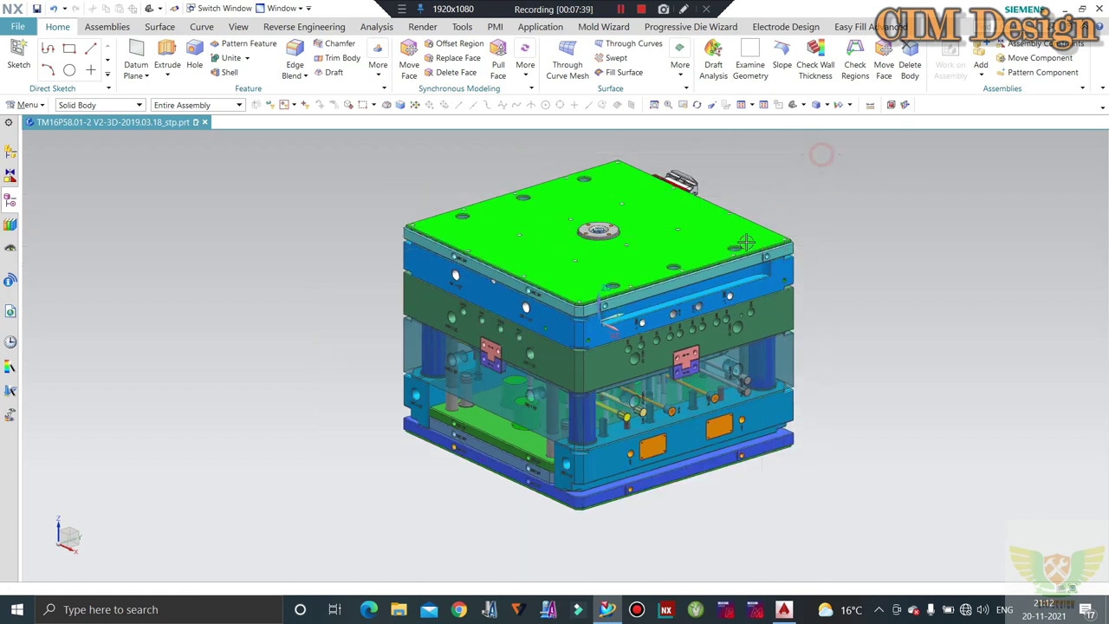
mouse_move(820, 155)
mouse_down()
mouse_move(459, 480)
mouse_move(347, 522)
mouse_up()
- Hide all mold bodies with Ctrl+B and make only layer 19, the pipe network, visible
key(ctrl+b)
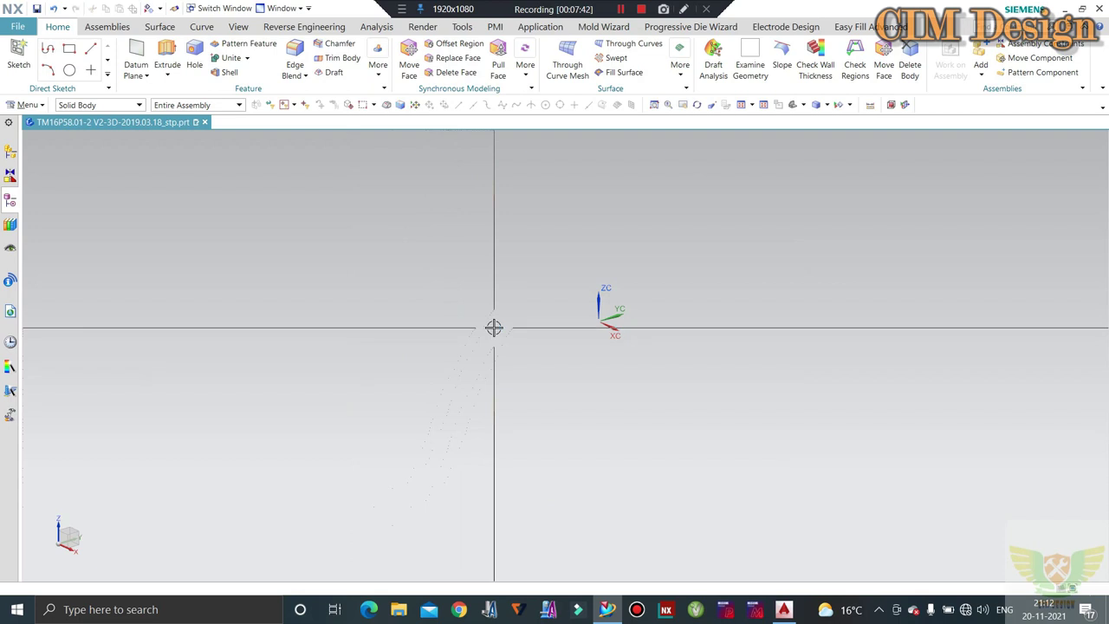
key(ctrl+l)
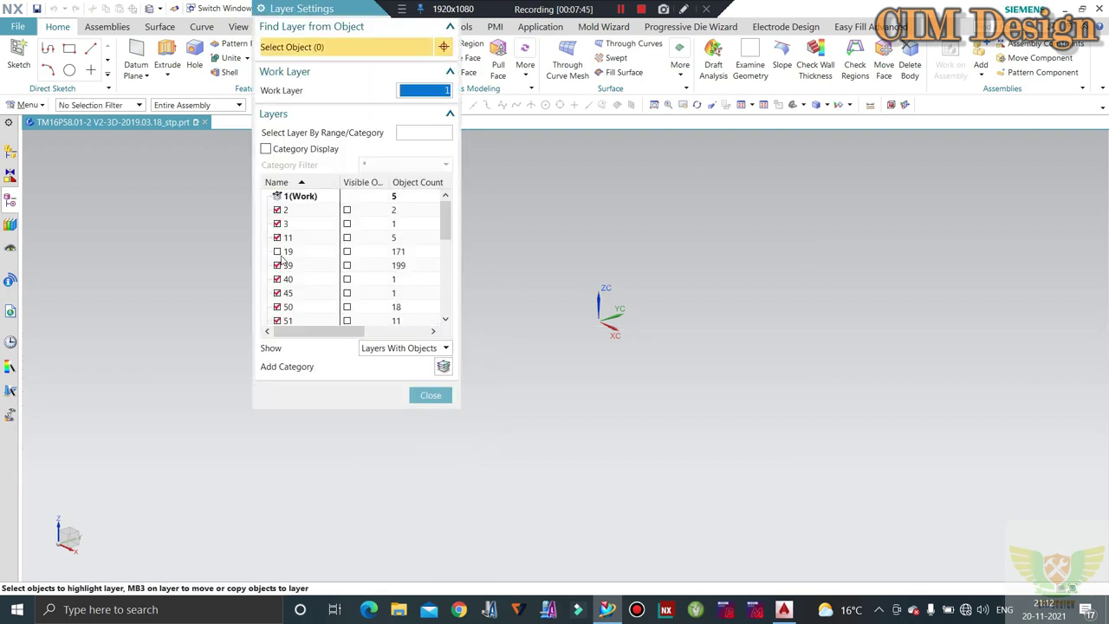
click(276, 251)
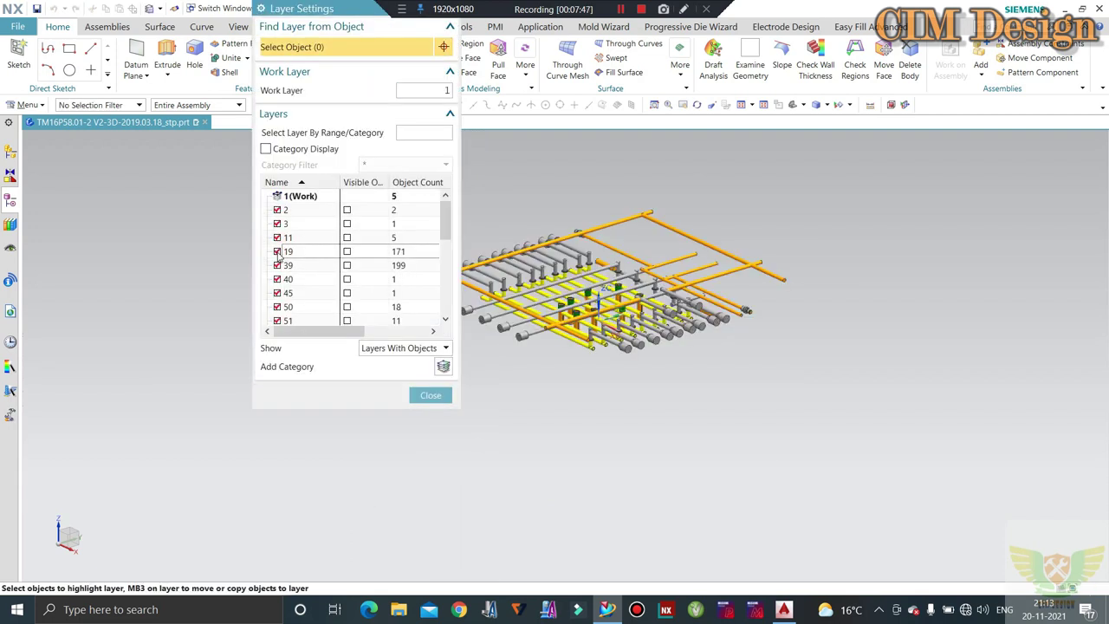
click(431, 396)
- Orbit and zoom around the yellow and orange cooling lines to inspect their layout
mouse_move(492, 331)
middle_down()
mouse_move(501, 338)
mouse_move(542, 293)
mouse_move(559, 312)
middle_up()
scroll(485, 336, up, 3)
scroll(485, 336, down, 2)
scroll(561, 313, up, 3)
scroll(563, 315, up, 3)
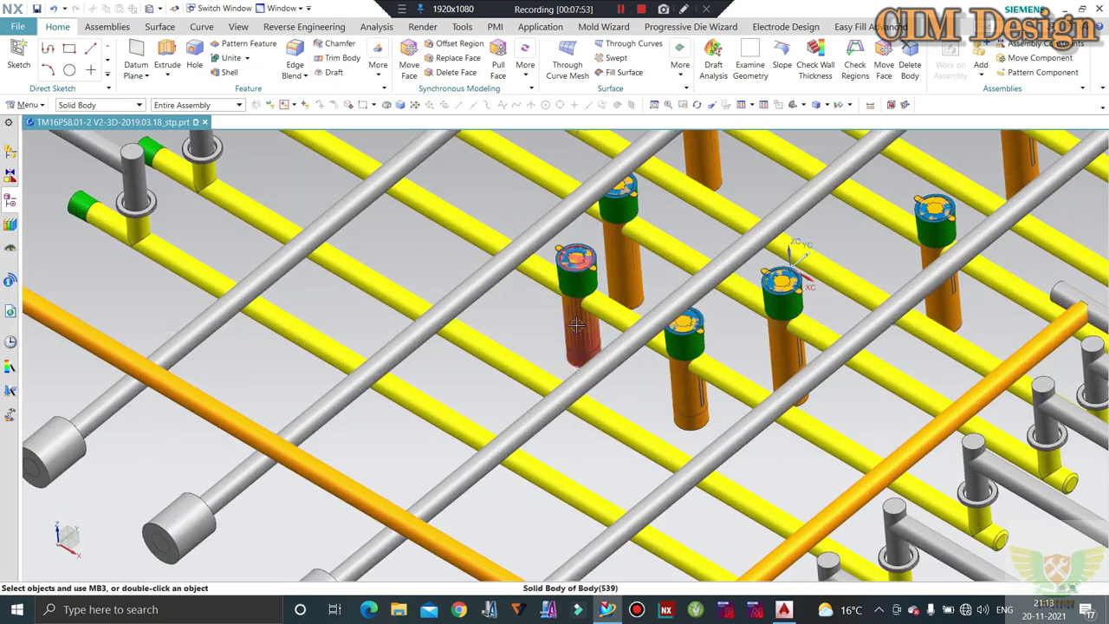
scroll(562, 315, up, 2)
scroll(562, 316, down, 2)
scroll(566, 303, down, 2)
scroll(571, 290, up, 2)
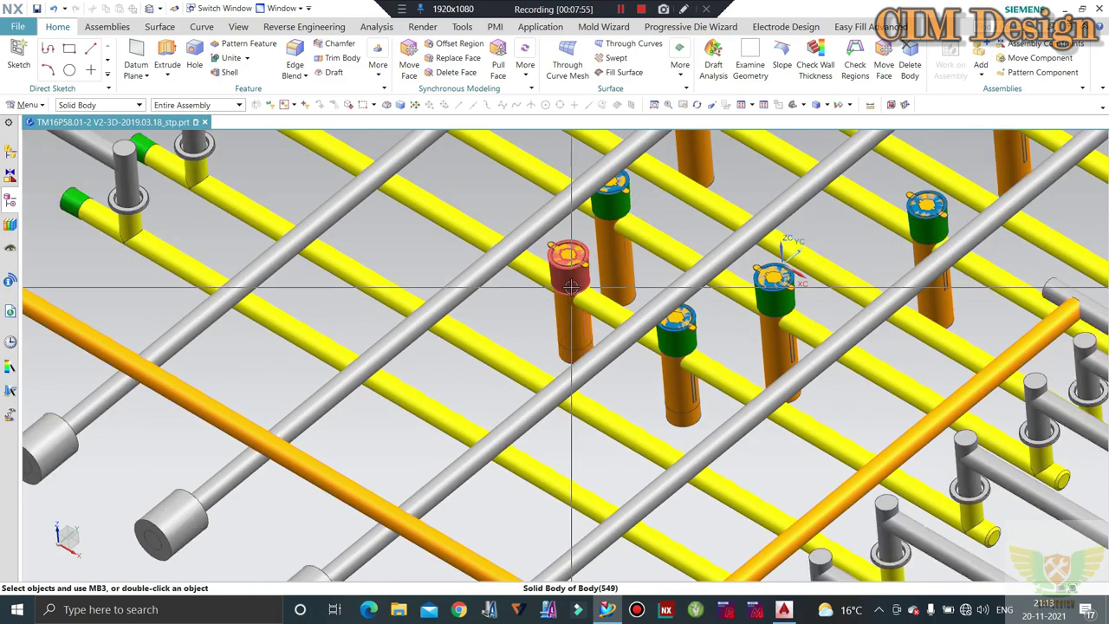
scroll(572, 291, down, 3)
scroll(574, 293, up, 3)
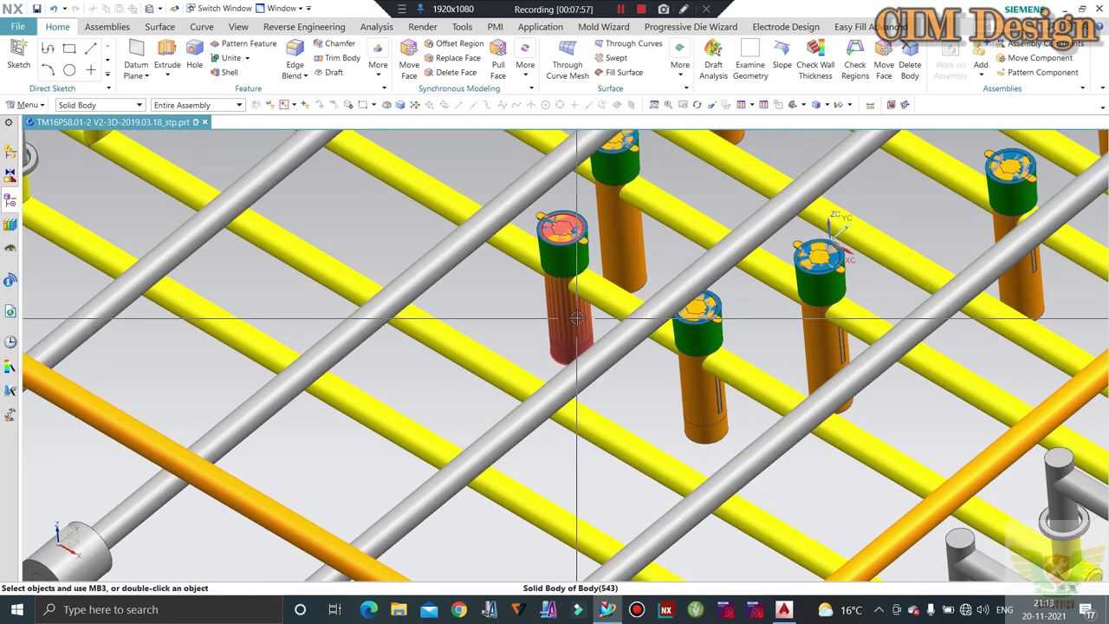
middle_drag(575, 294, 580, 318)
scroll(580, 318, down, 2)
scroll(580, 318, up, 2)
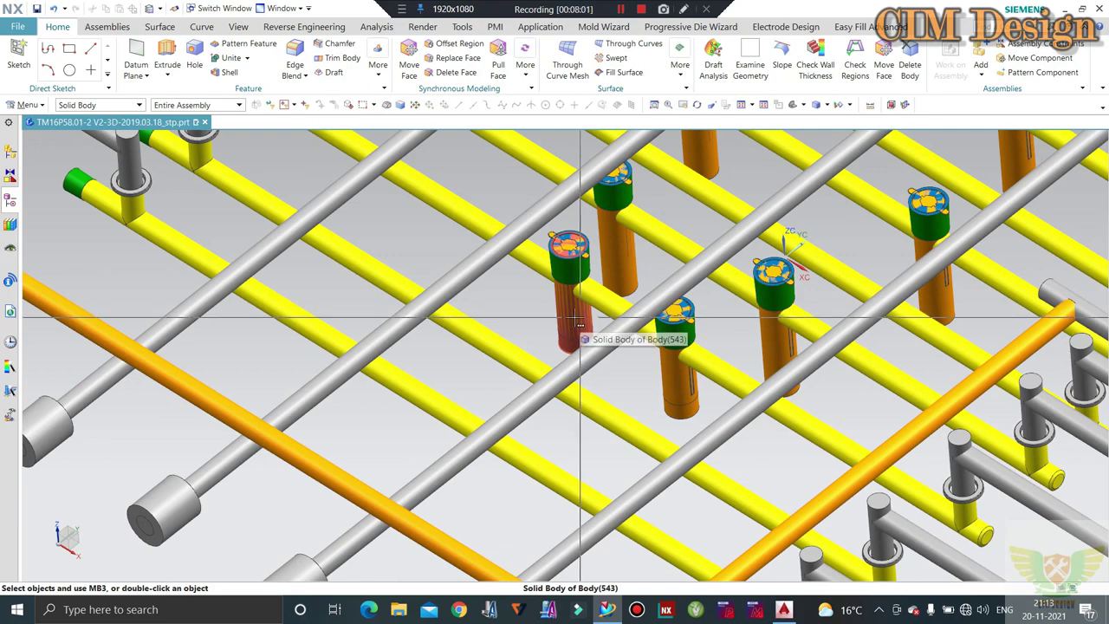
scroll(580, 324, down, 2)
middle_drag(572, 319, 568, 314)
scroll(560, 310, up, 4)
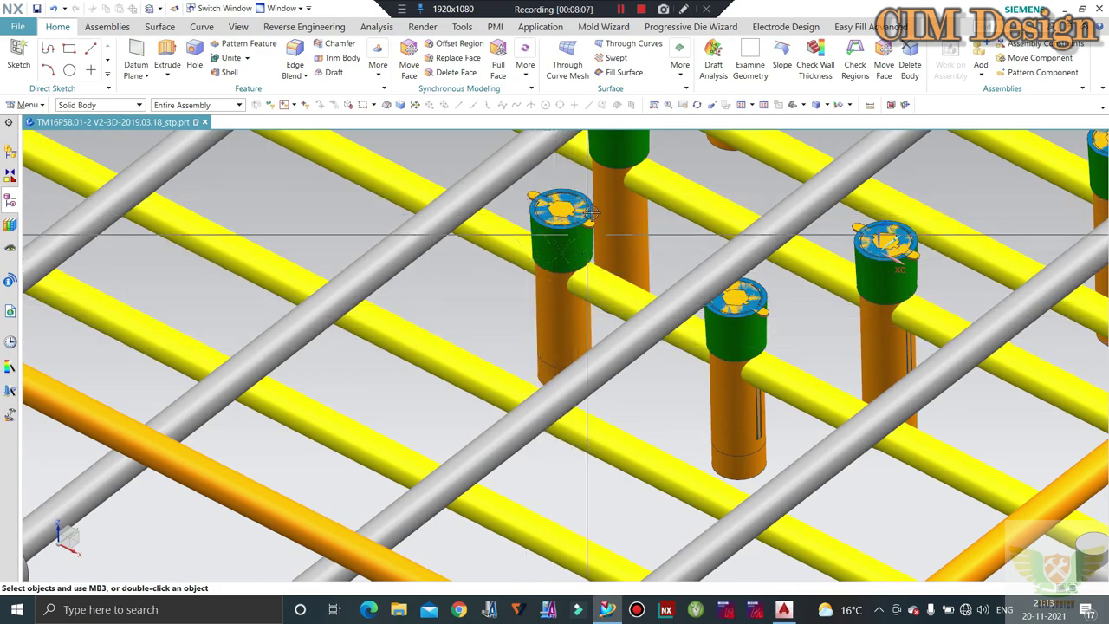
scroll(545, 286, down, 3)
scroll(545, 291, down, 2)
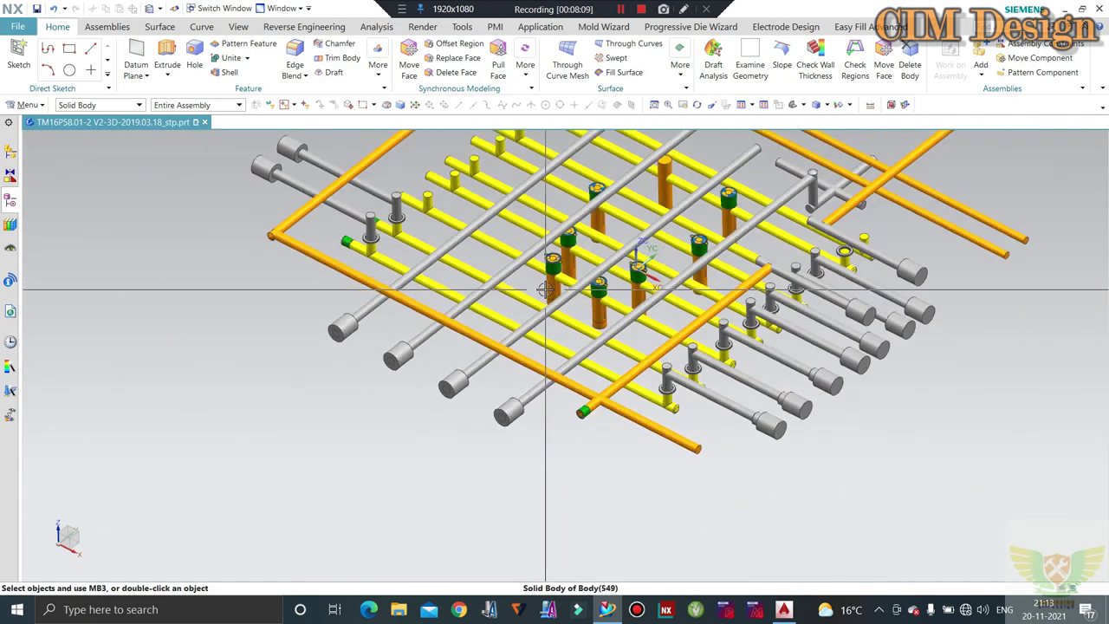
scroll(545, 291, down, 1)
scroll(459, 333, up, 1)
scroll(474, 271, up, 1)
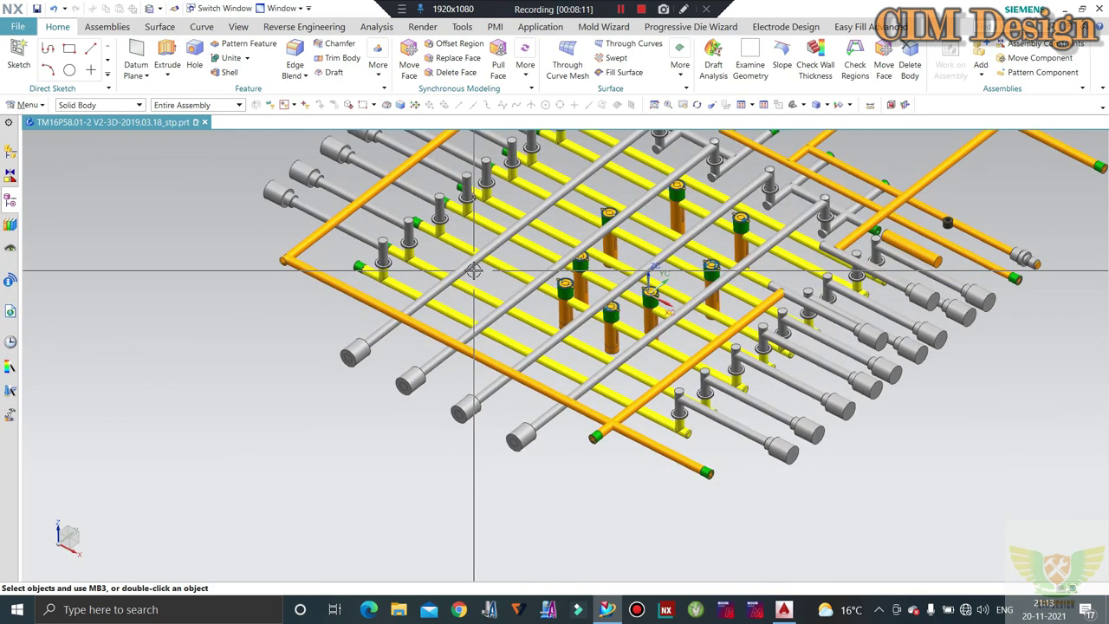
scroll(474, 271, down, 2)
scroll(520, 260, up, 1)
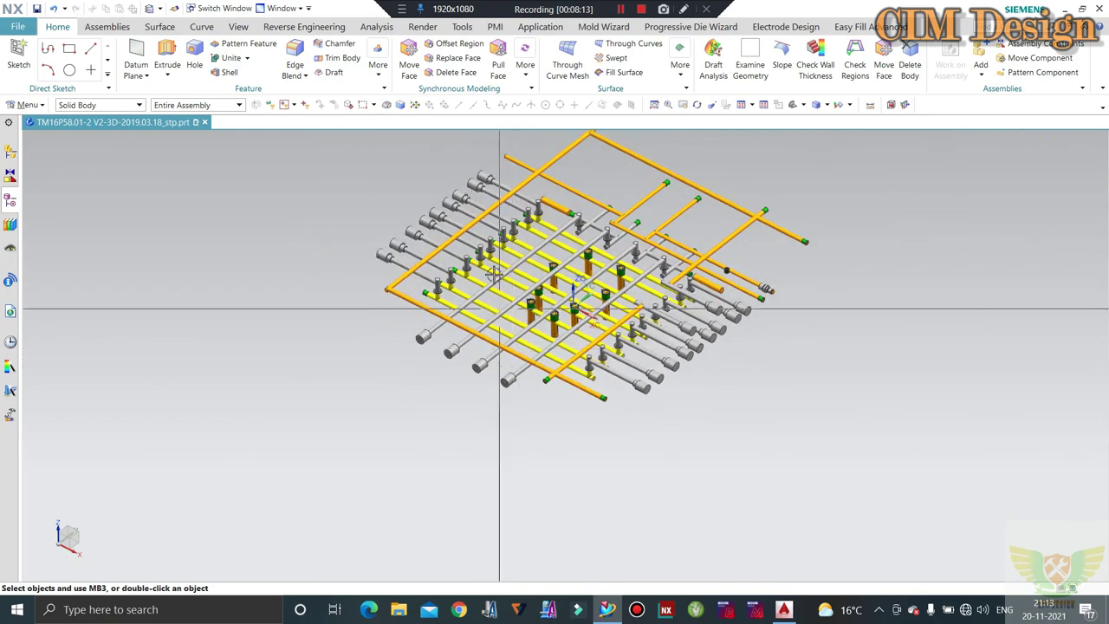
scroll(503, 245, up, 1)
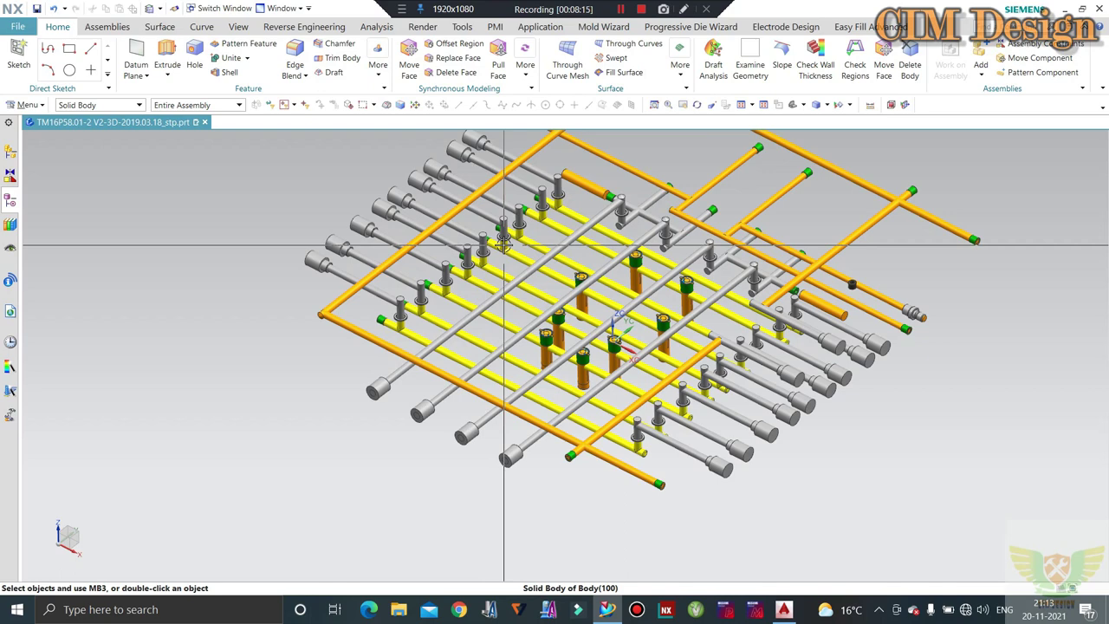
scroll(507, 247, down, 1)
scroll(546, 253, up, 1)
scroll(583, 258, down, 1)
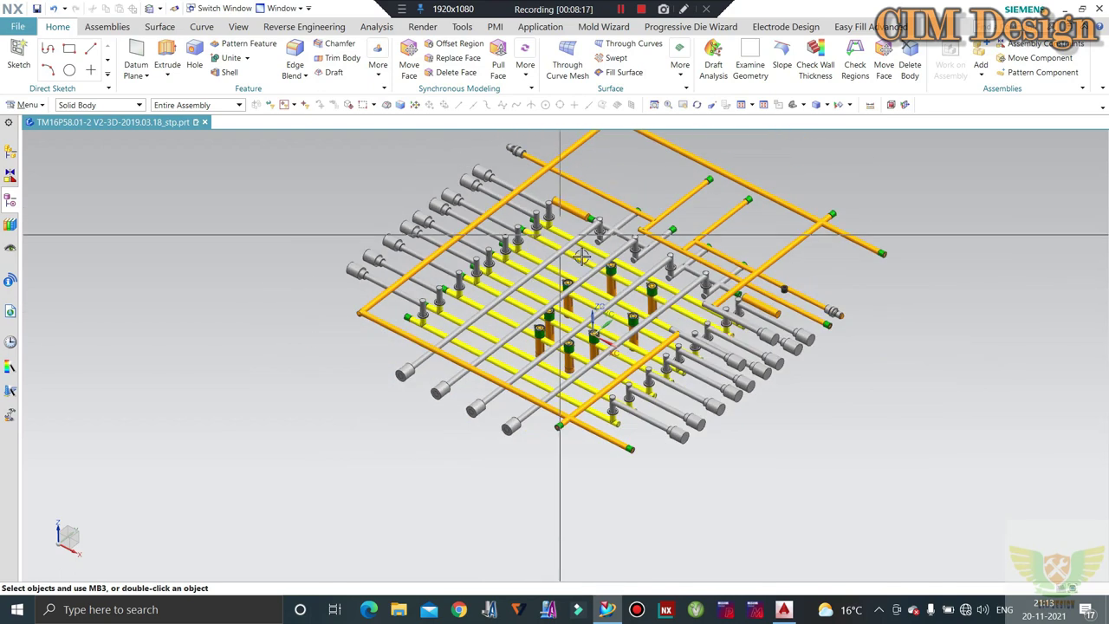
scroll(582, 258, down, 1)
scroll(585, 251, down, 1)
scroll(602, 187, up, 2)
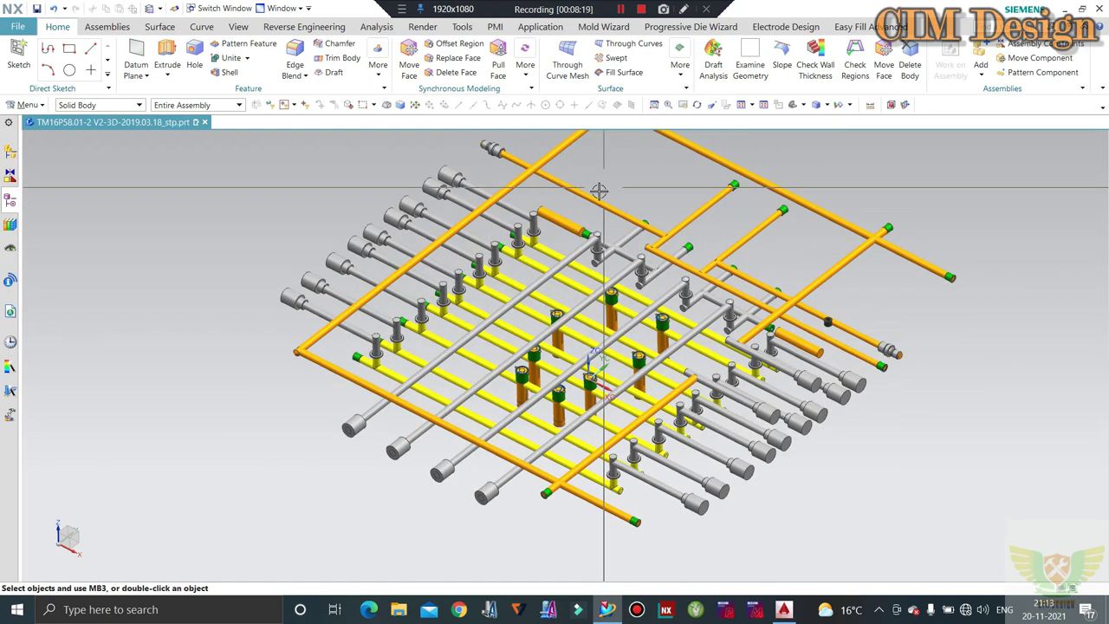
scroll(591, 247, down, 1)
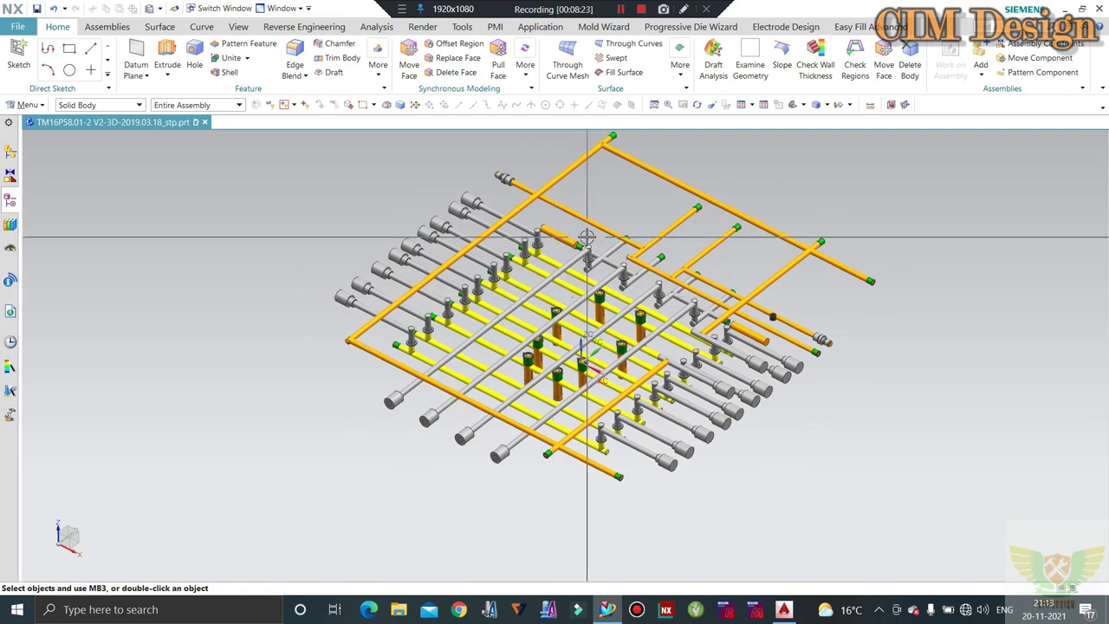
scroll(564, 278, up, 1)
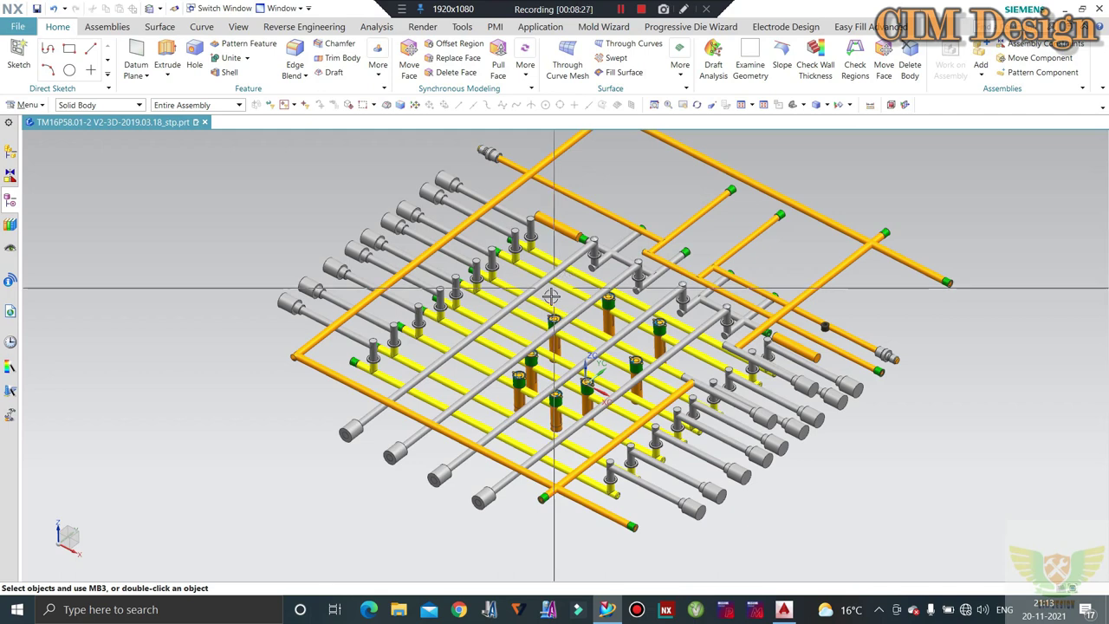
scroll(561, 284, down, 1)
scroll(555, 242, up, 1)
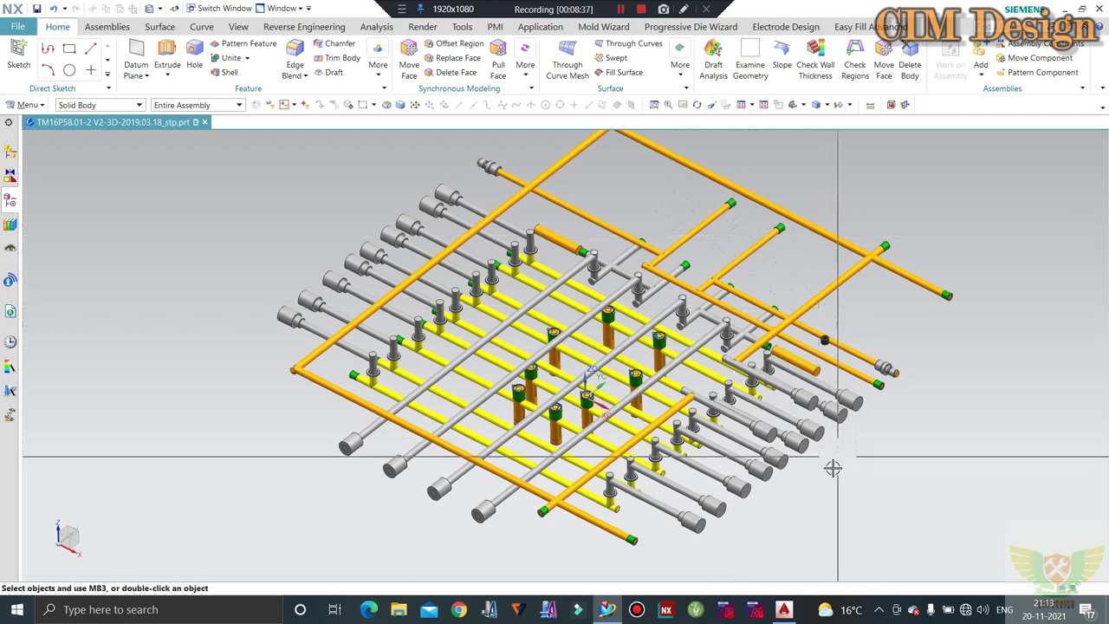
scroll(626, 371, down, 1)
scroll(625, 371, up, 1)
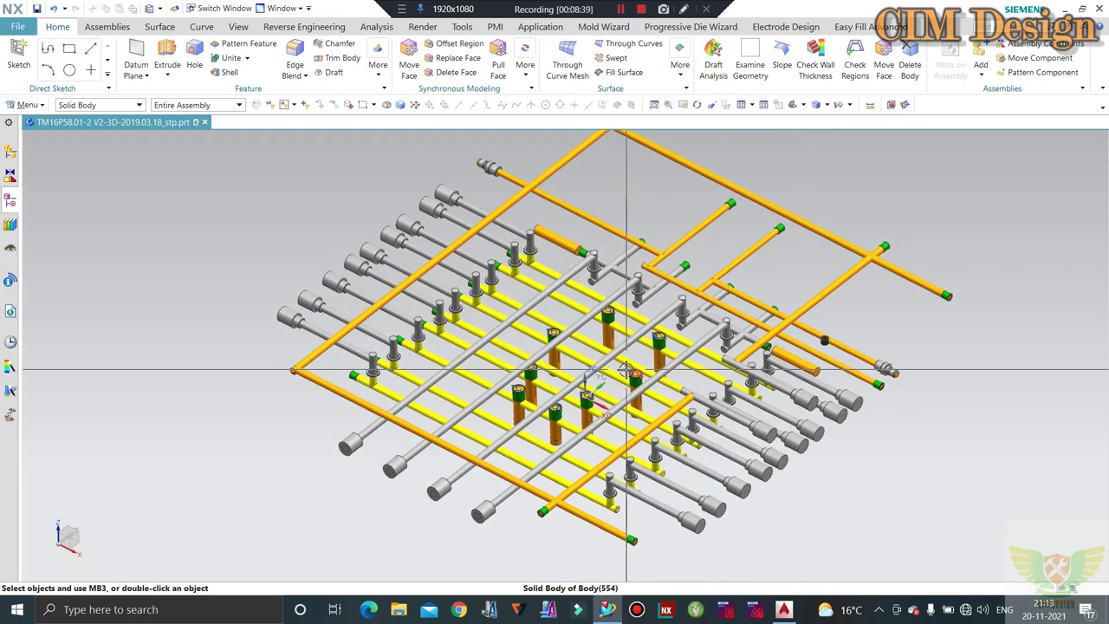
- Switch to AutoCAD and zoom around the 44 dia drawing's plate section views
click(784, 609)
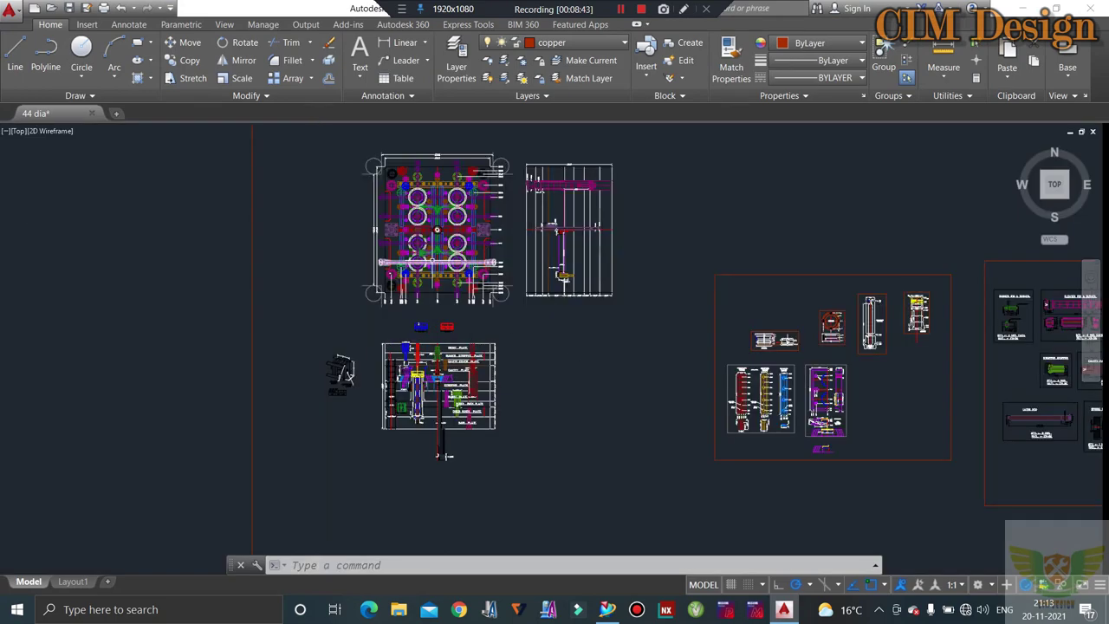
scroll(437, 378, up, 1)
scroll(438, 378, up, 3)
scroll(438, 290, up, 2)
scroll(438, 290, up, 2)
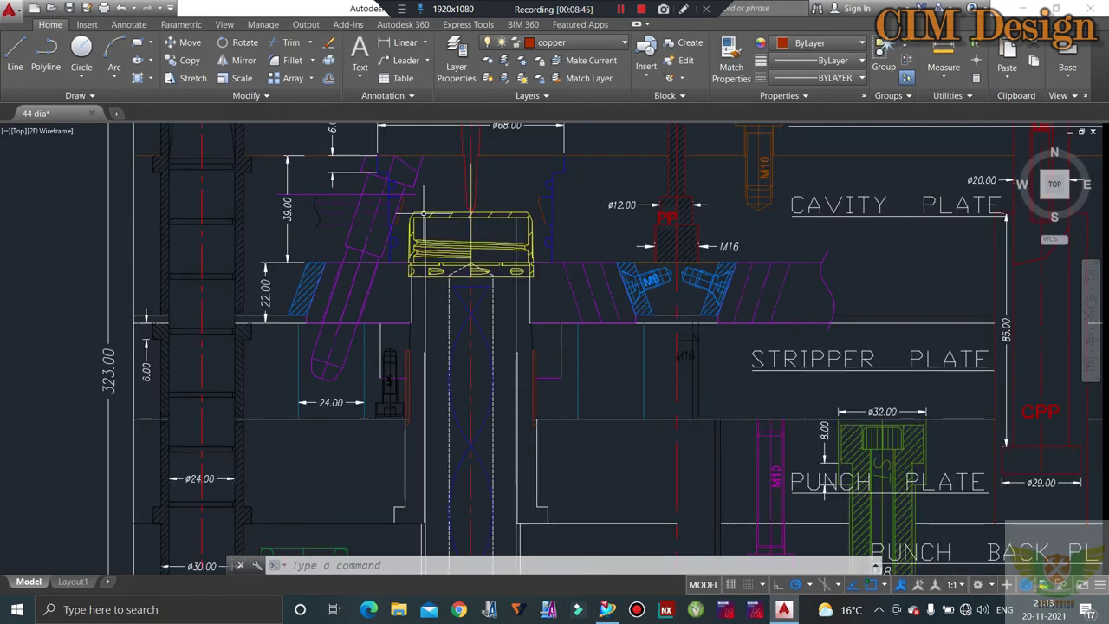
scroll(407, 312, up, 2)
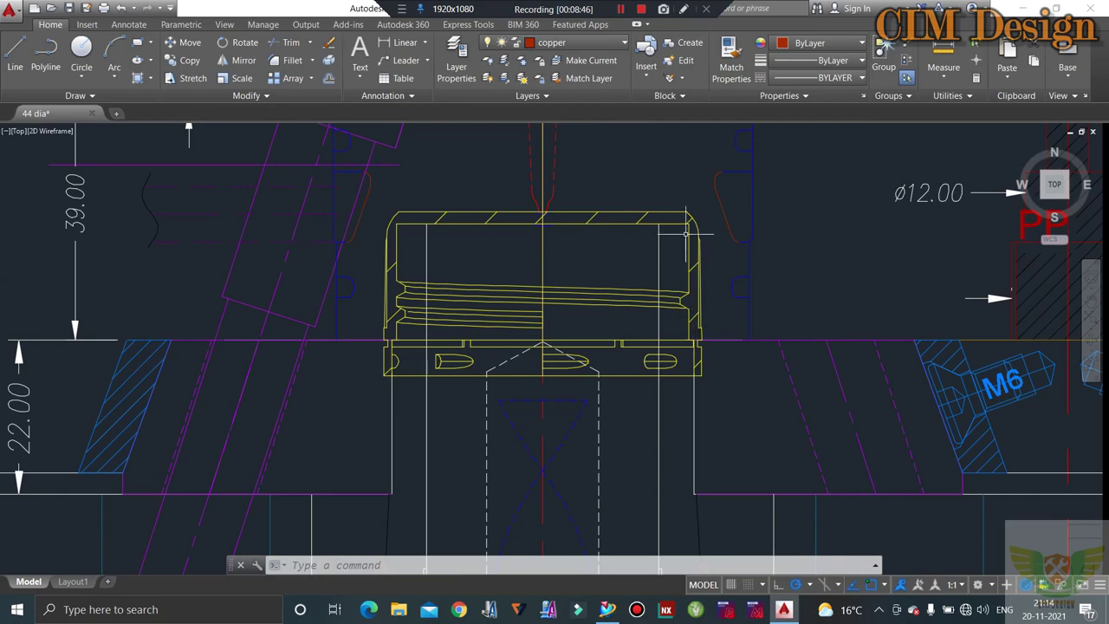
scroll(430, 192, down, 4)
scroll(430, 193, down, 4)
scroll(528, 210, up, 7)
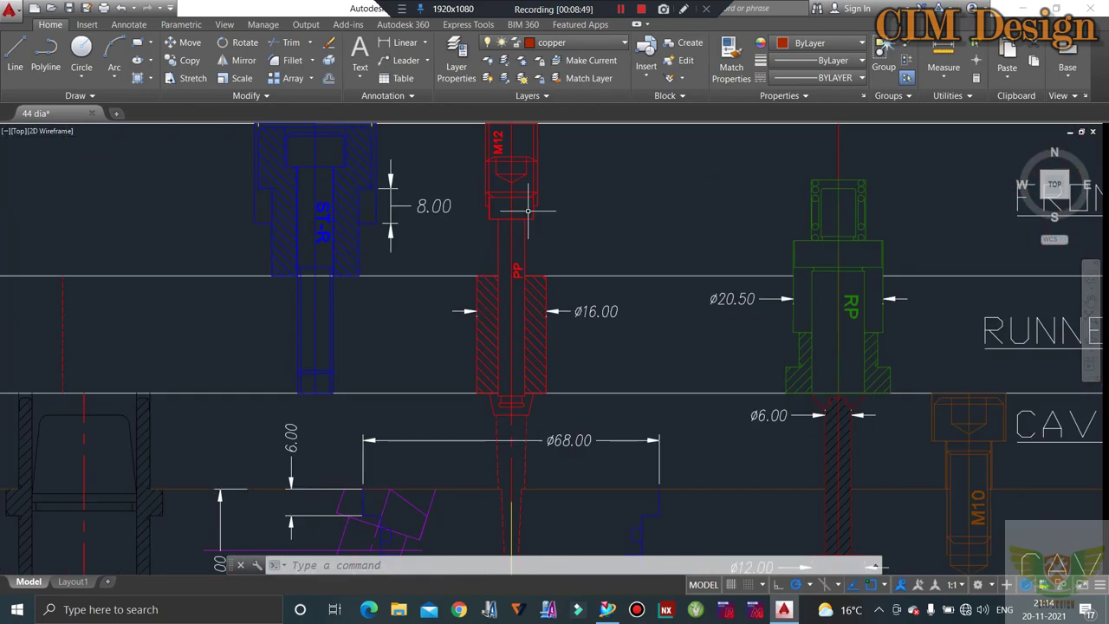
scroll(527, 210, down, 2)
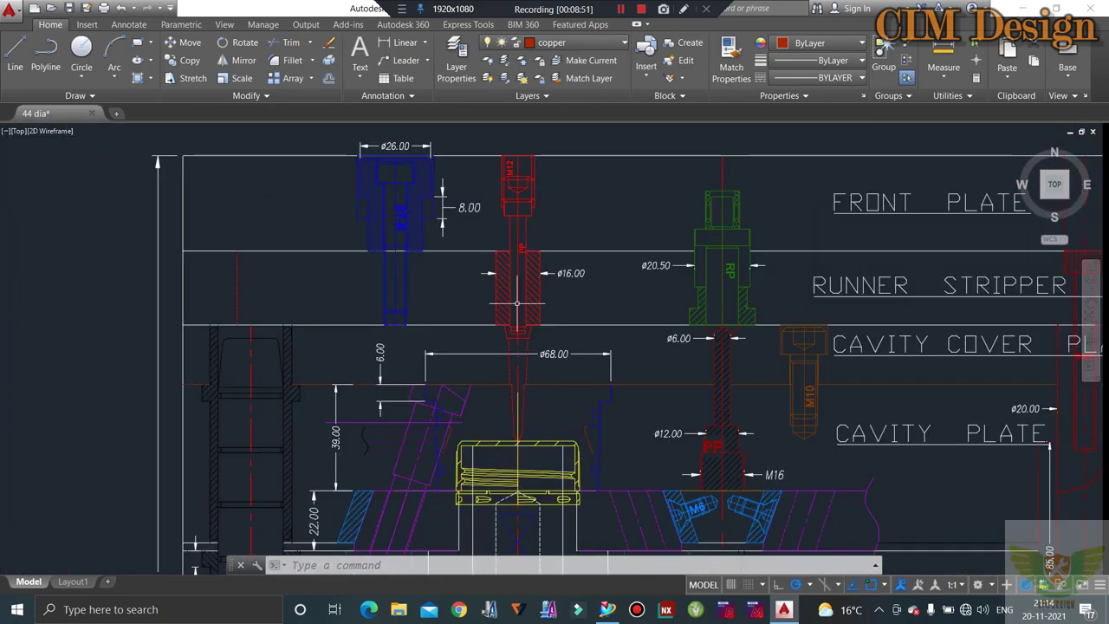
scroll(517, 304, down, 4)
scroll(546, 364, down, 3)
scroll(516, 311, down, 2)
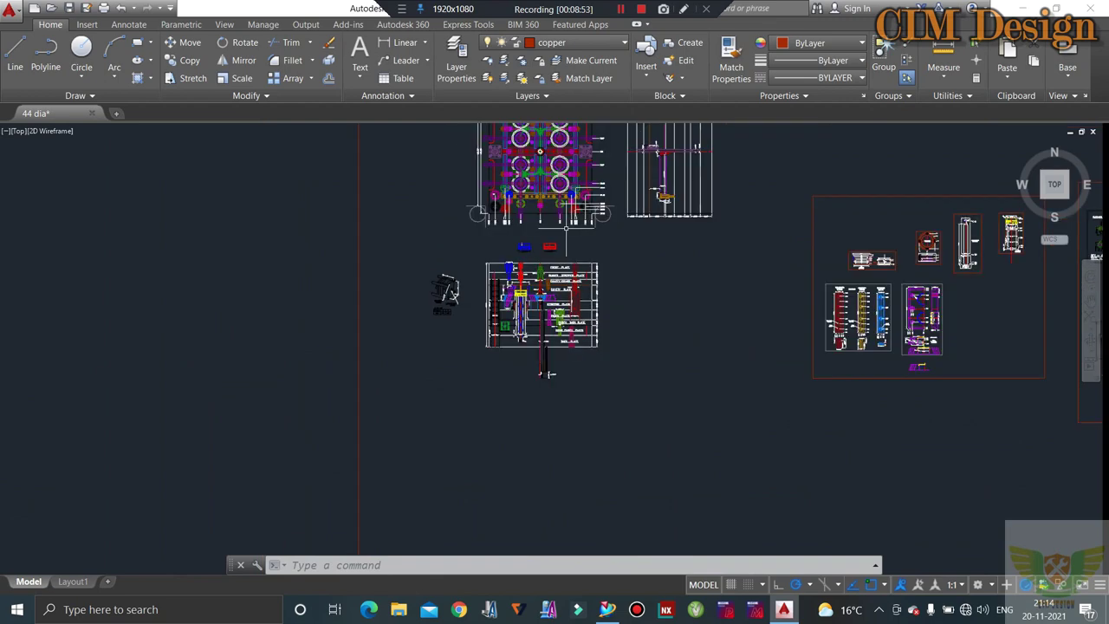
scroll(546, 374, up, 4)
scroll(564, 515, up, 2)
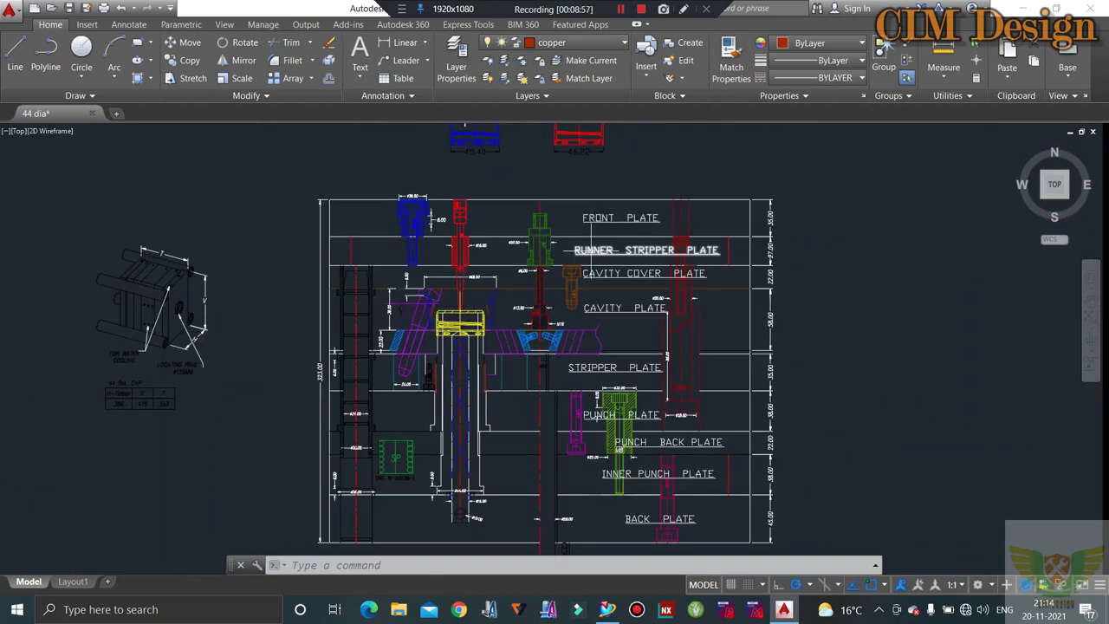
scroll(615, 250, up, 3)
scroll(599, 248, up, 2)
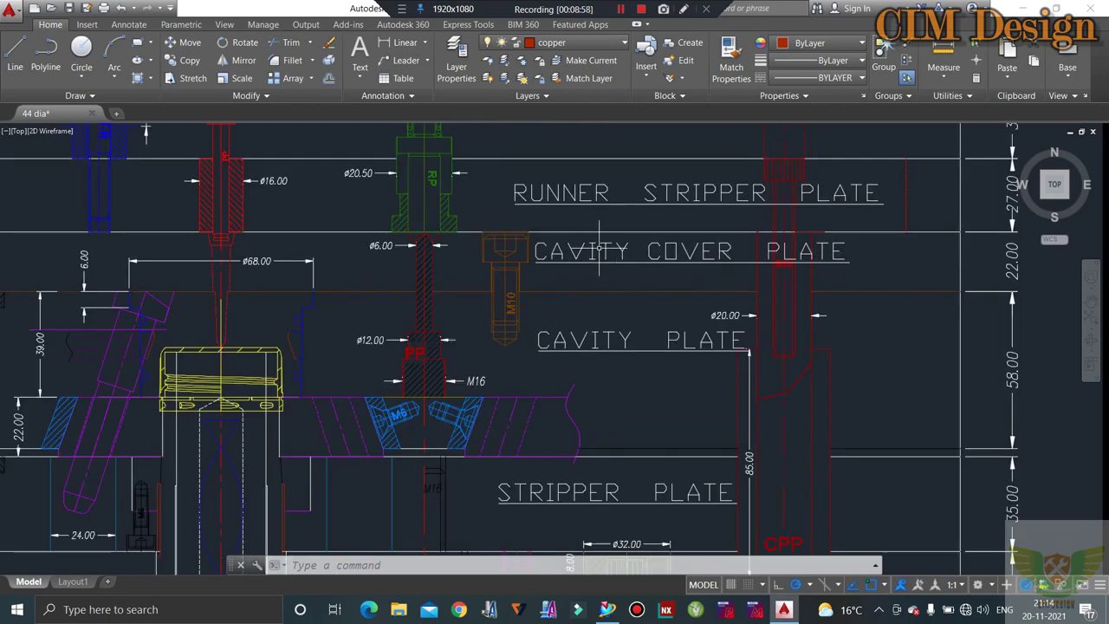
scroll(659, 277, down, 4)
scroll(650, 286, up, 3)
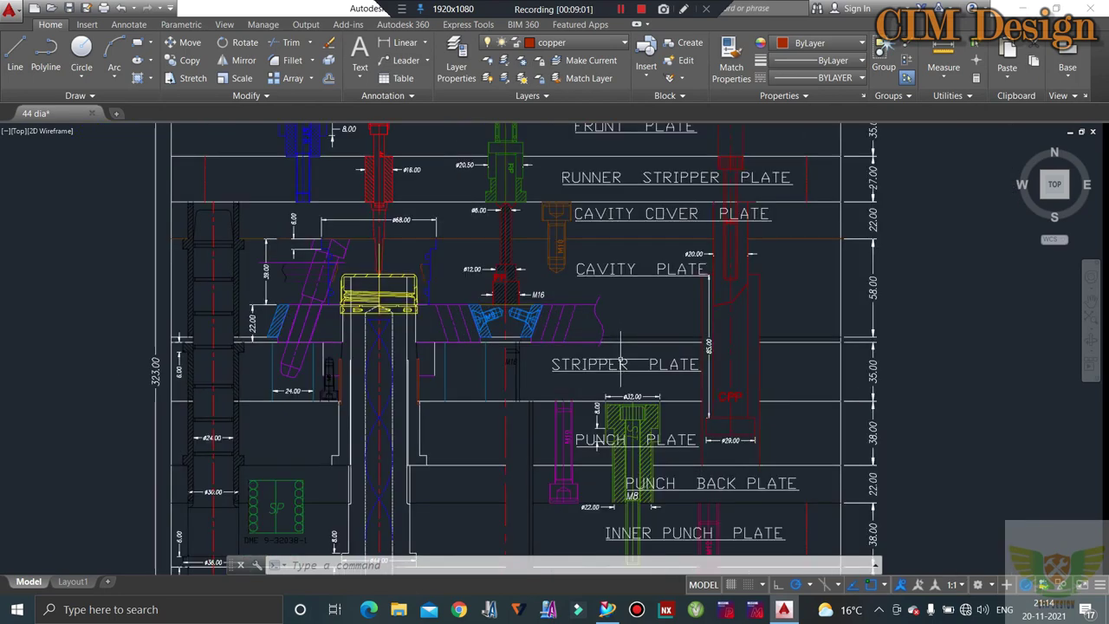
scroll(646, 295, up, 1)
scroll(642, 307, down, 3)
scroll(579, 468, down, 3)
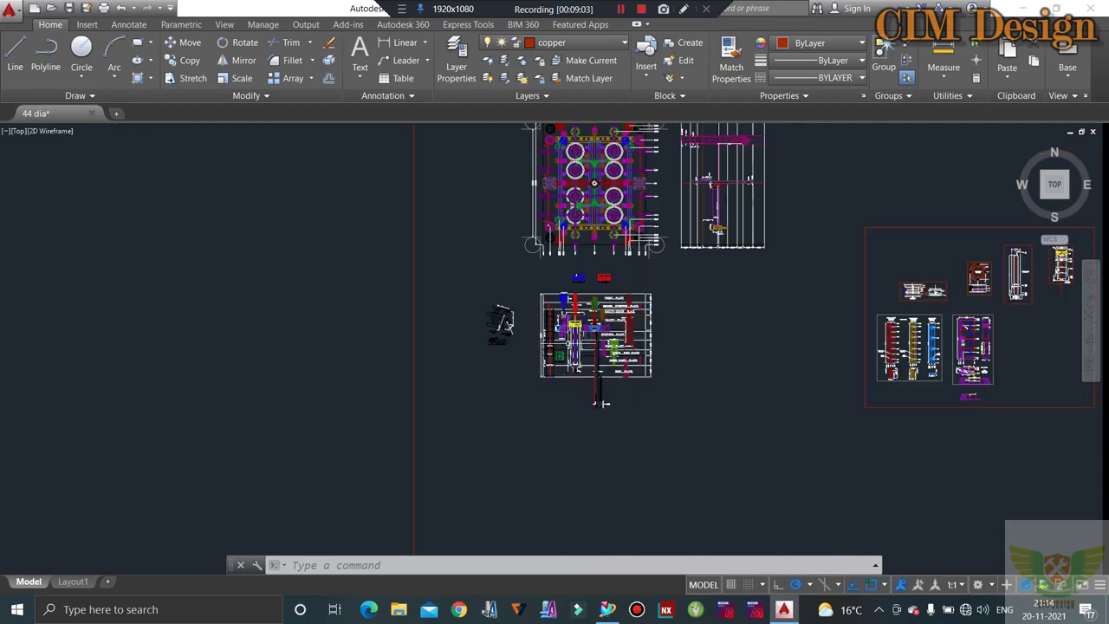
scroll(577, 390, down, 2)
scroll(576, 294, up, 4)
scroll(572, 243, up, 2)
scroll(524, 308, down, 5)
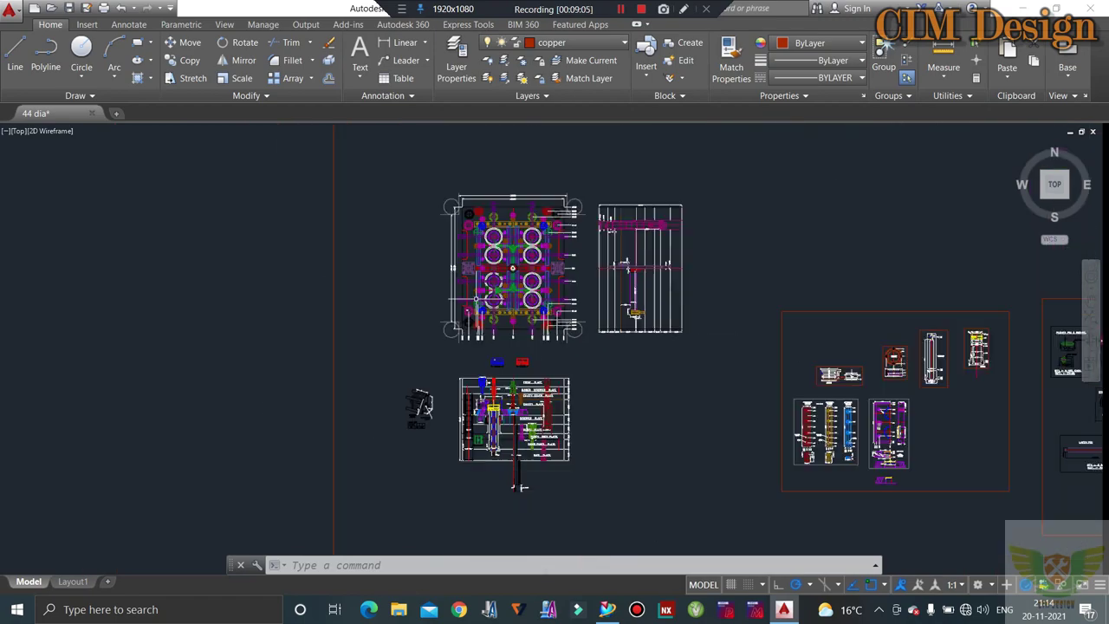
scroll(844, 374, up, 2)
scroll(850, 395, up, 4)
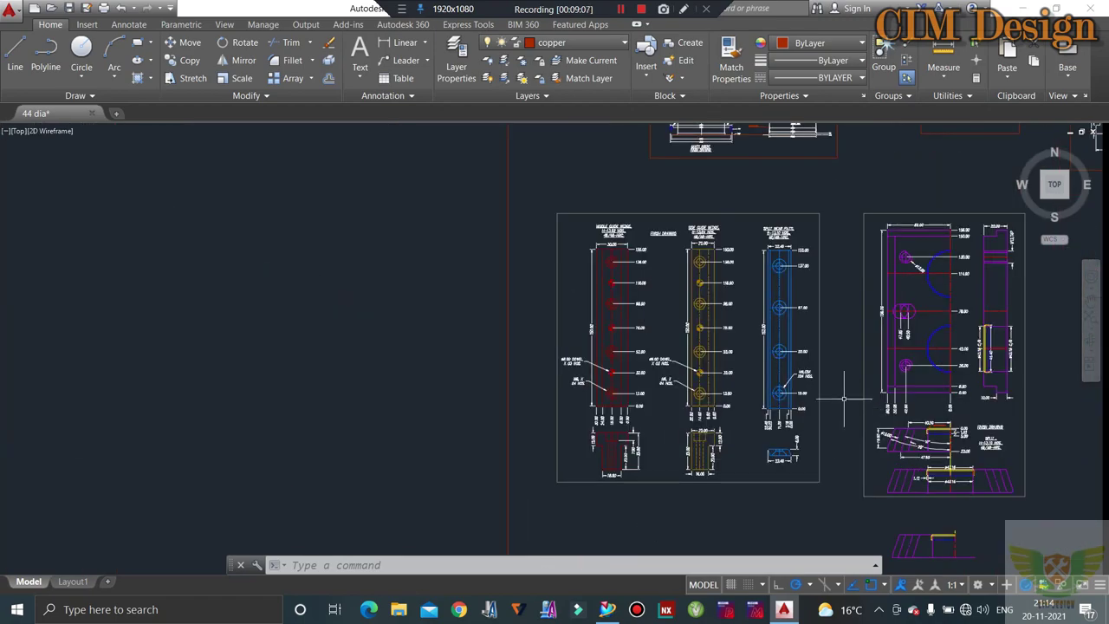
scroll(844, 399, down, 5)
scroll(788, 314, up, 2)
scroll(791, 286, up, 3)
scroll(792, 266, down, 3)
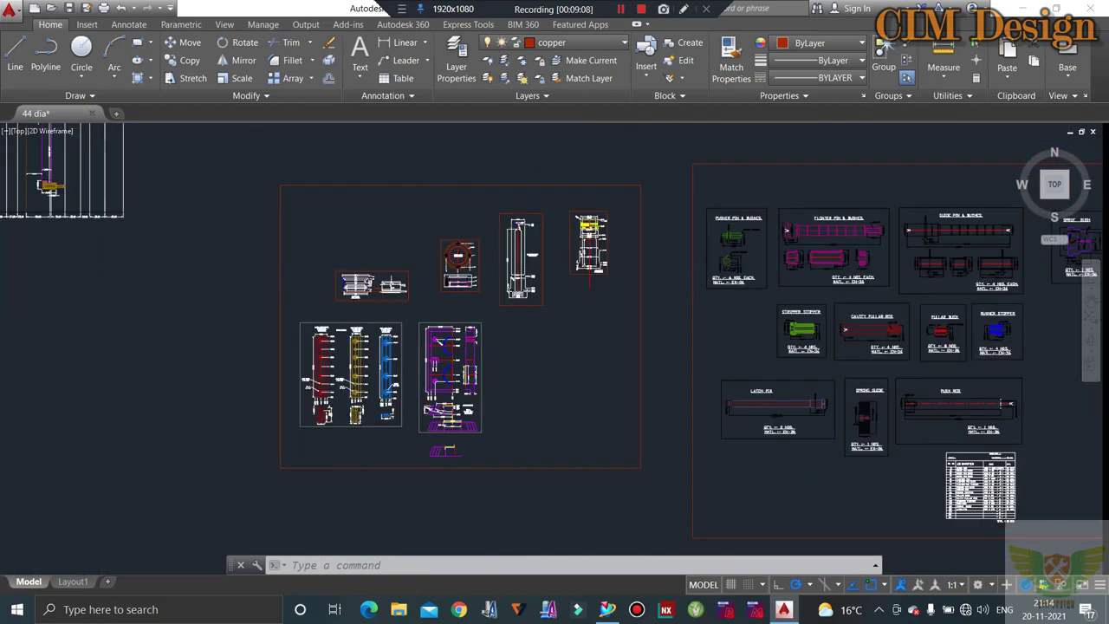
scroll(780, 269, down, 2)
scroll(755, 267, up, 5)
scroll(713, 260, down, 2)
scroll(692, 307, down, 2)
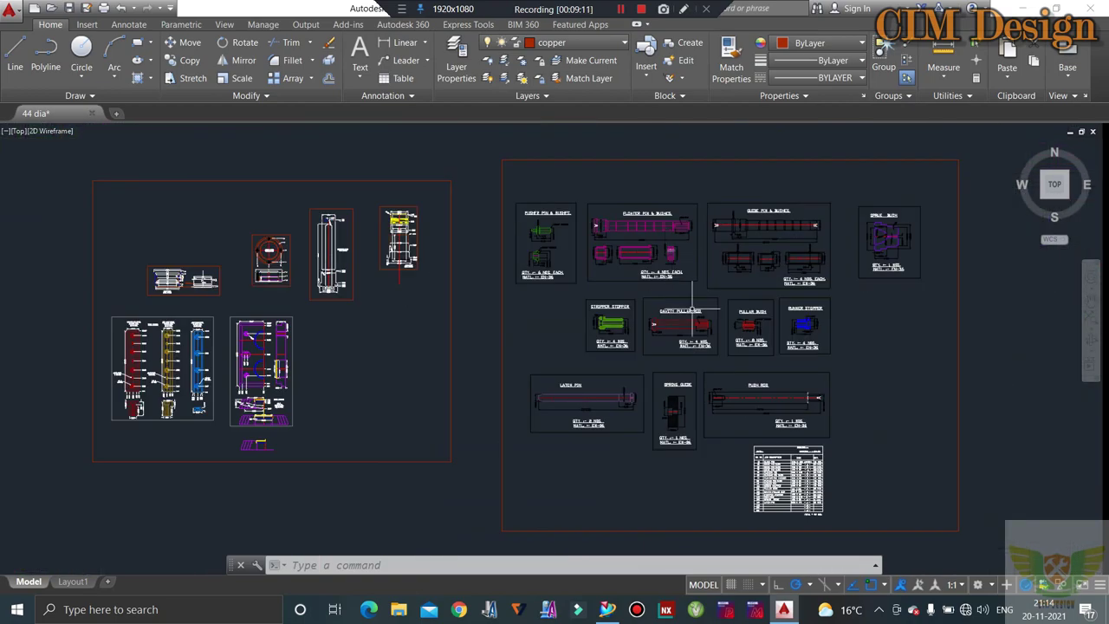
scroll(692, 308, up, 3)
scroll(689, 321, down, 3)
scroll(762, 485, up, 4)
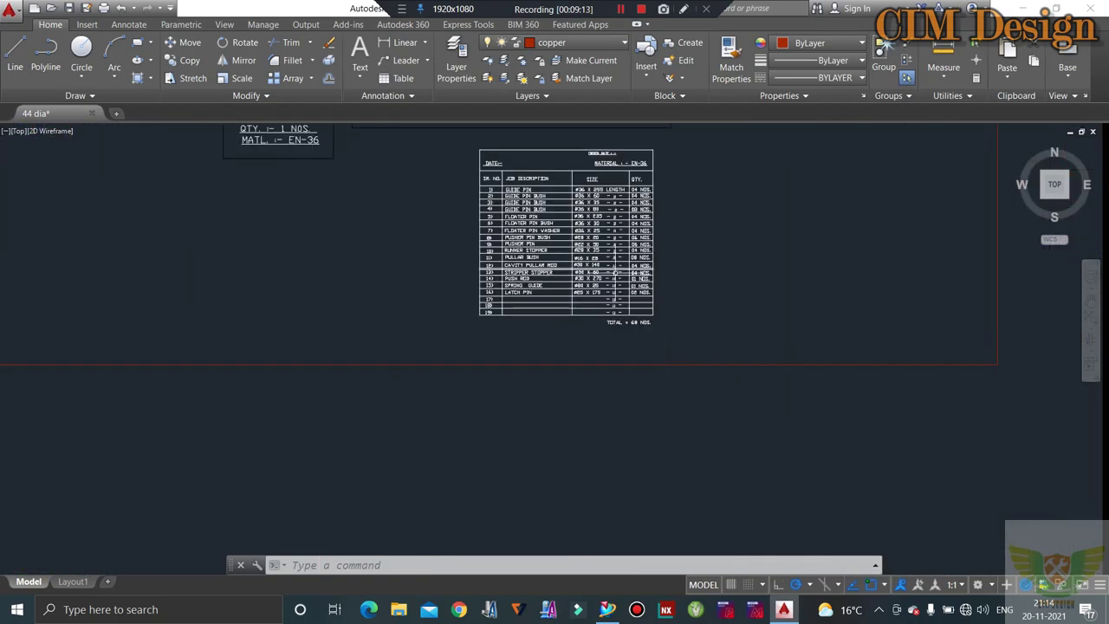
scroll(615, 273, up, 2)
scroll(606, 251, up, 1)
scroll(659, 312, down, 3)
scroll(664, 310, up, 3)
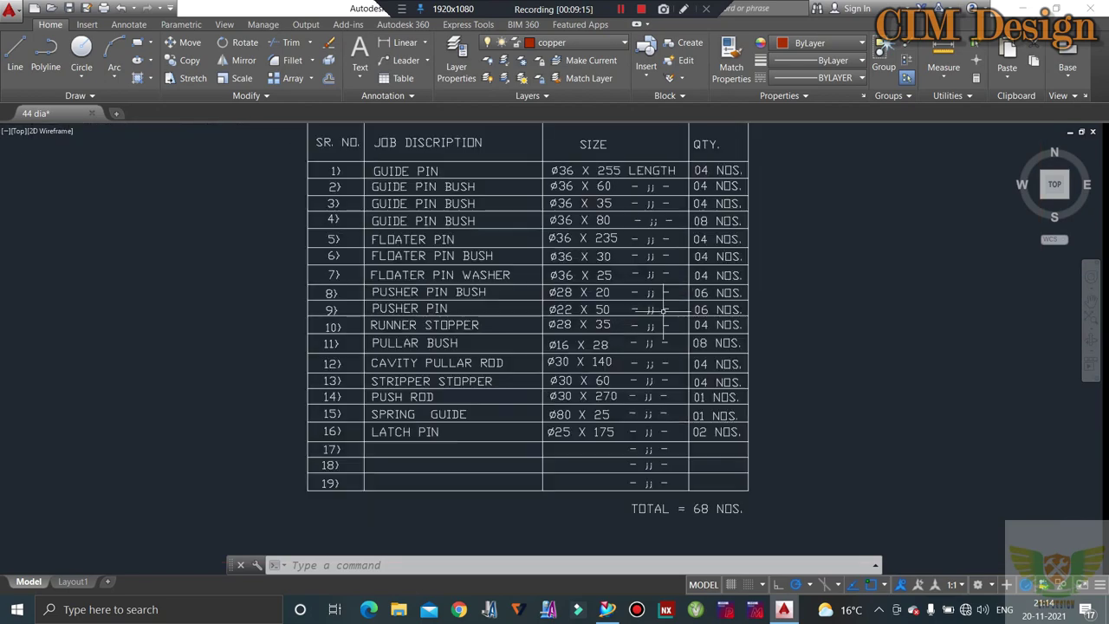
scroll(664, 309, down, 4)
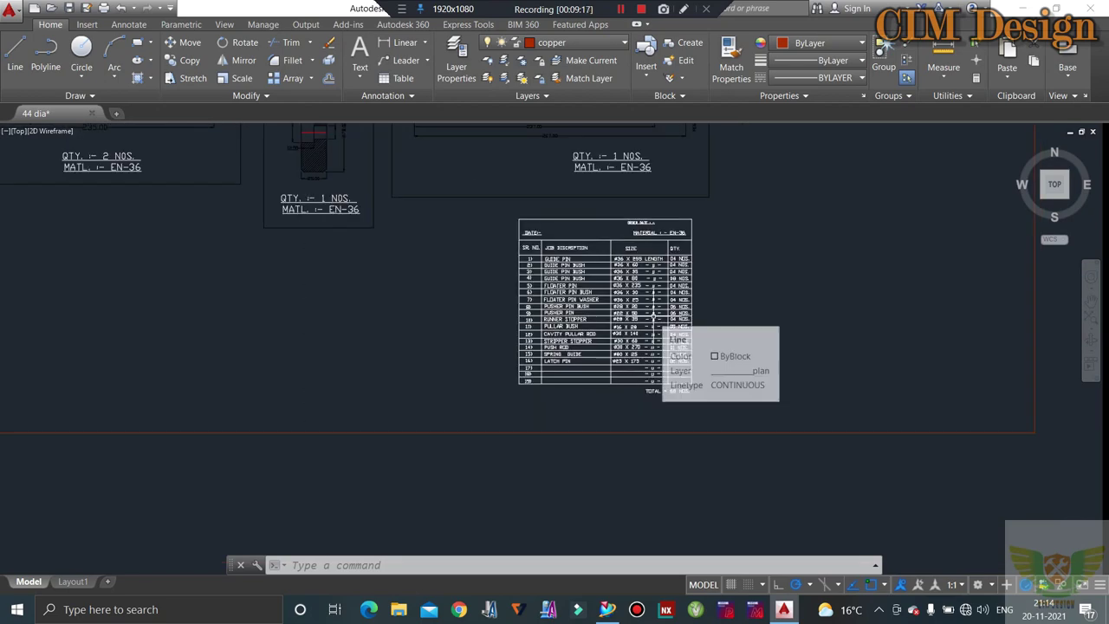
mouse_move(654, 316)
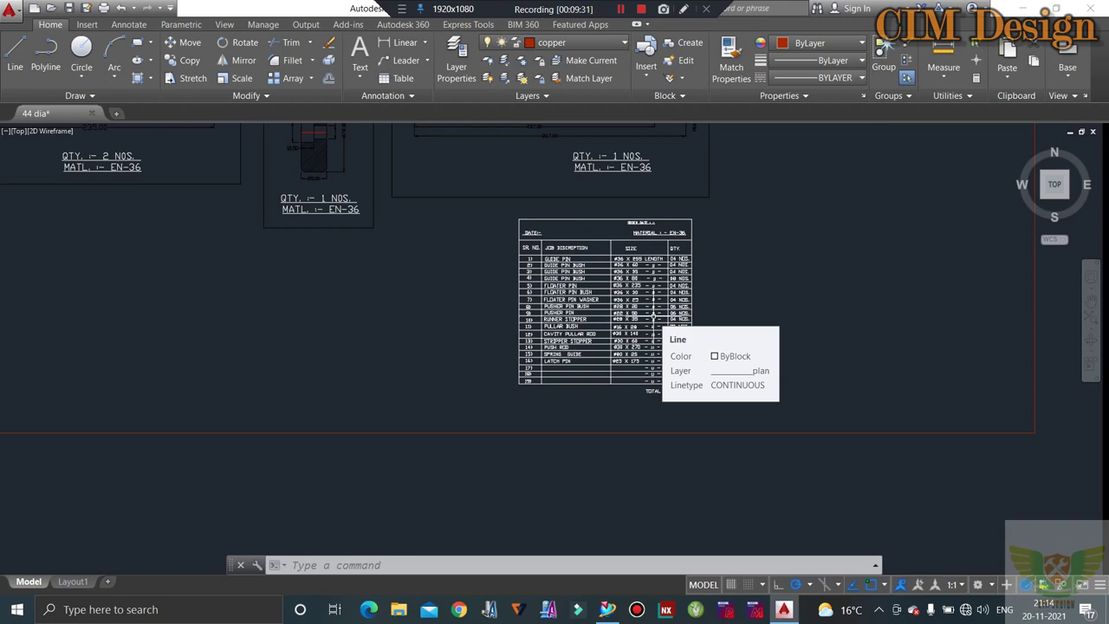
scroll(641, 321, down, 3)
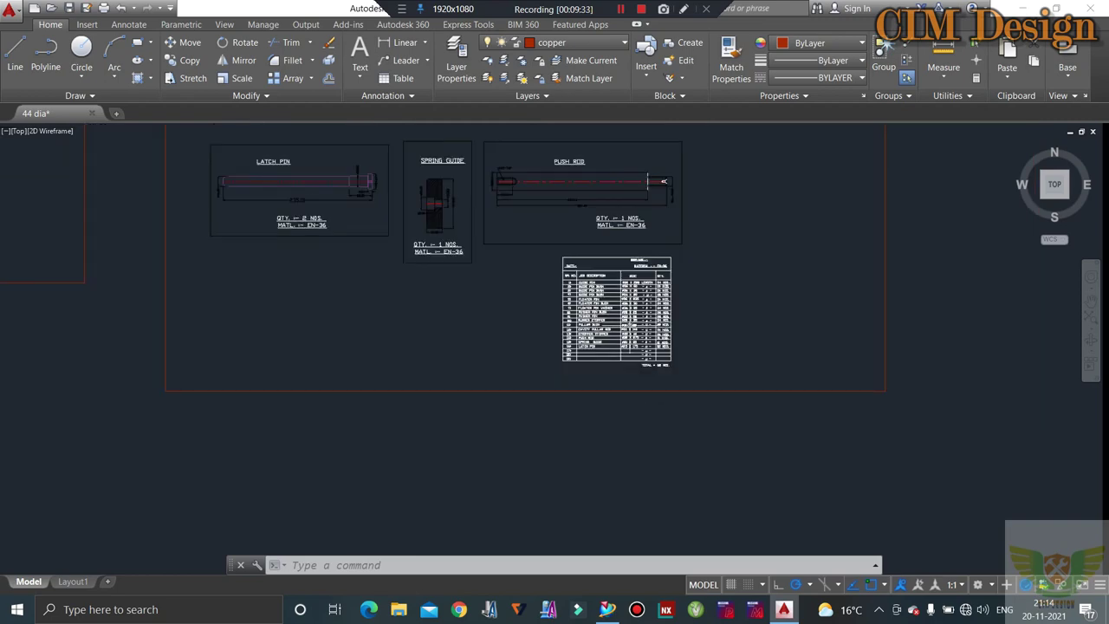
scroll(624, 312, down, 3)
scroll(598, 312, down, 2)
scroll(490, 234, up, 3)
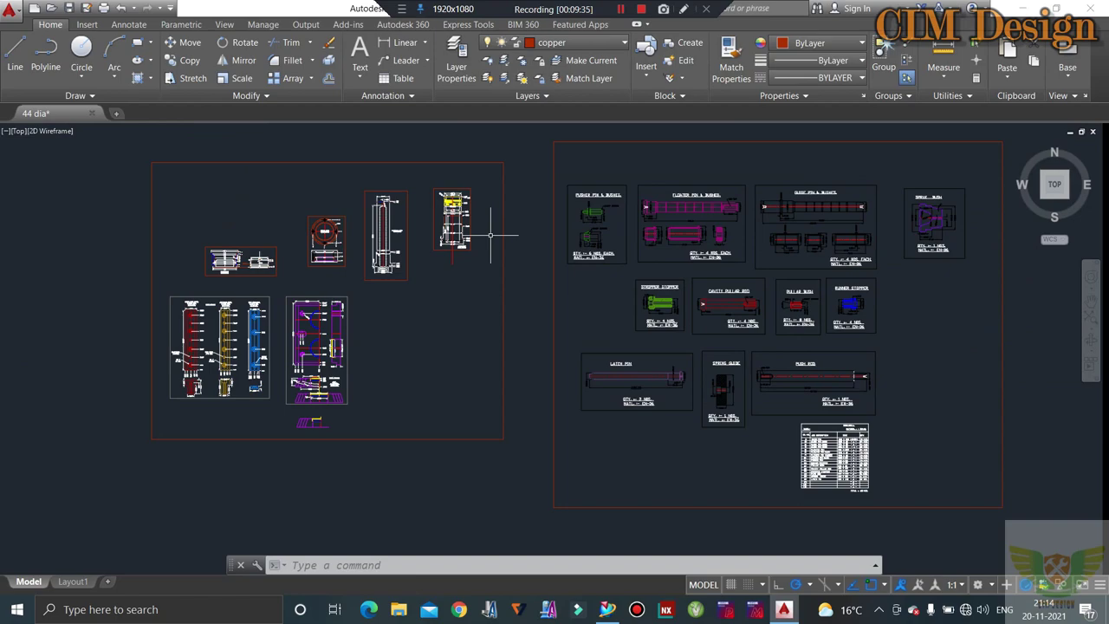
scroll(558, 290, down, 3)
scroll(567, 290, up, 3)
scroll(573, 269, up, 2)
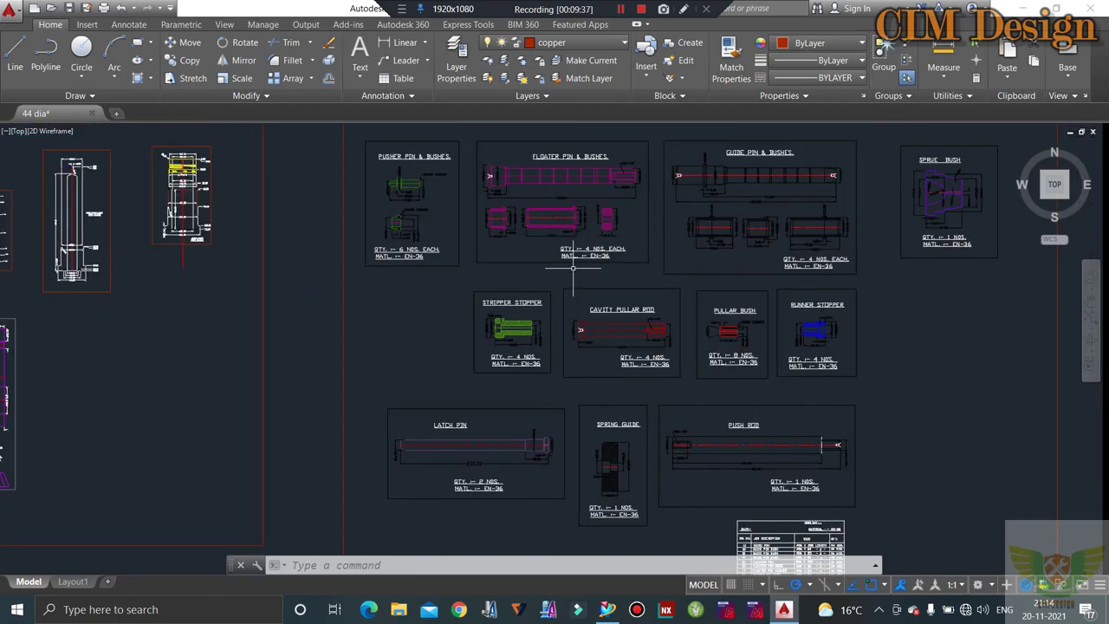
scroll(580, 192, up, 5)
scroll(512, 289, down, 6)
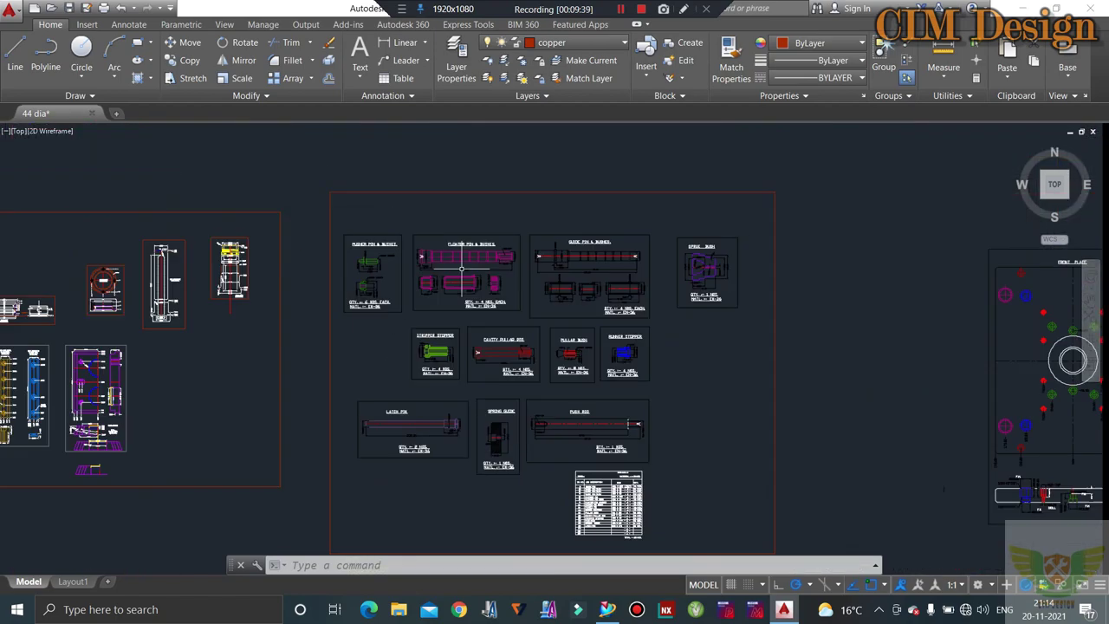
scroll(622, 248, up, 5)
scroll(621, 248, up, 2)
scroll(632, 240, down, 6)
scroll(607, 320, up, 4)
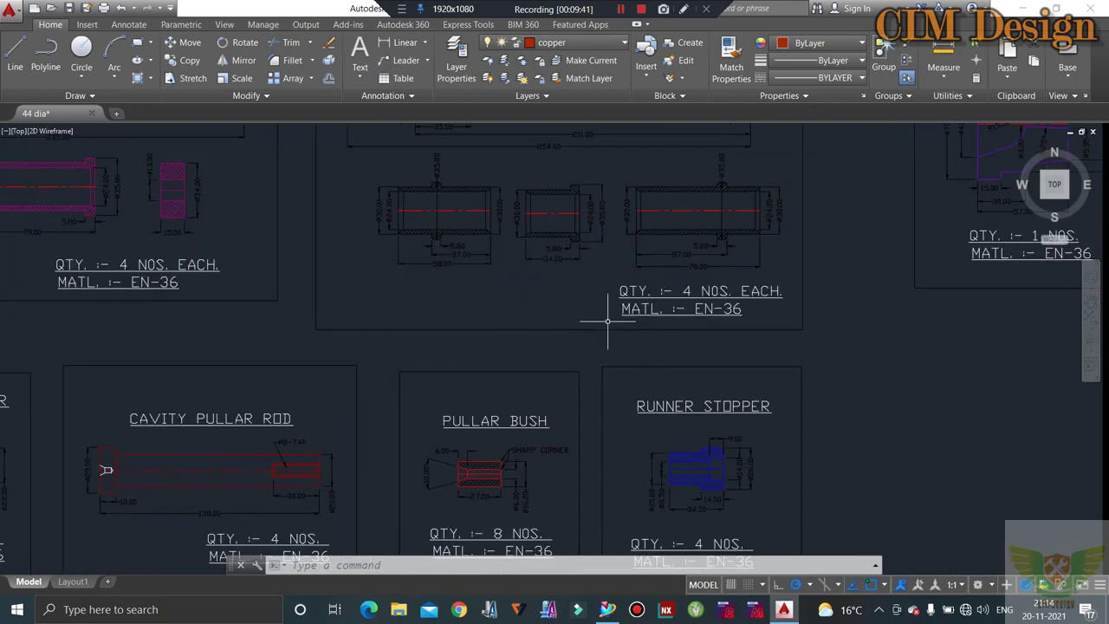
scroll(520, 241, down, 2)
scroll(509, 249, up, 5)
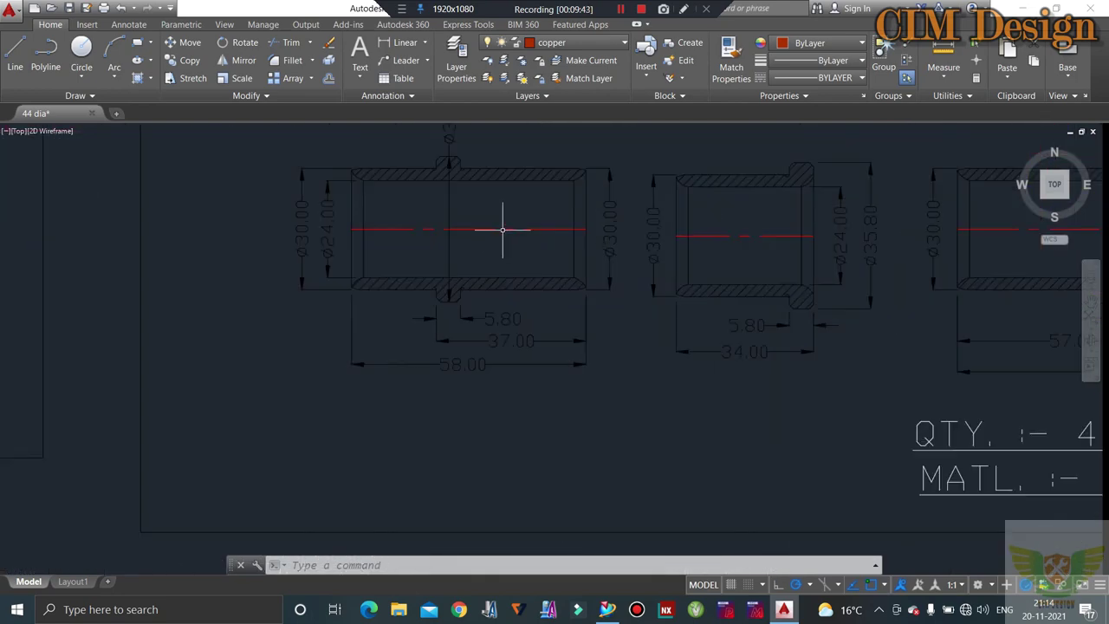
scroll(503, 230, down, 4)
scroll(503, 241, up, 2)
scroll(525, 376, up, 4)
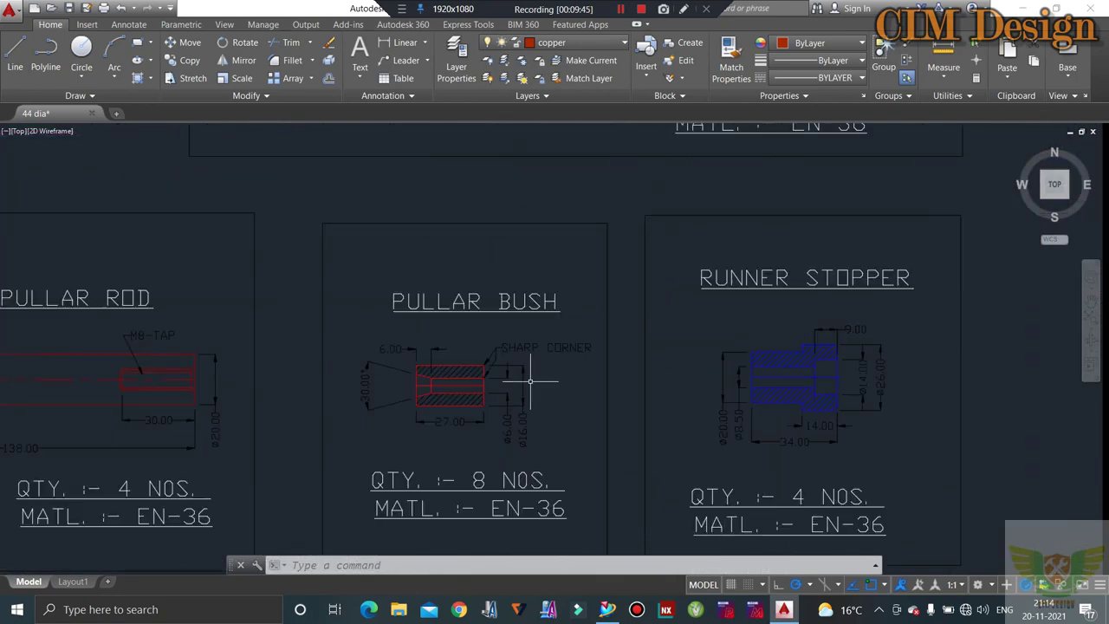
scroll(513, 322, down, 5)
scroll(578, 289, down, 5)
scroll(643, 251, up, 8)
scroll(642, 250, up, 1)
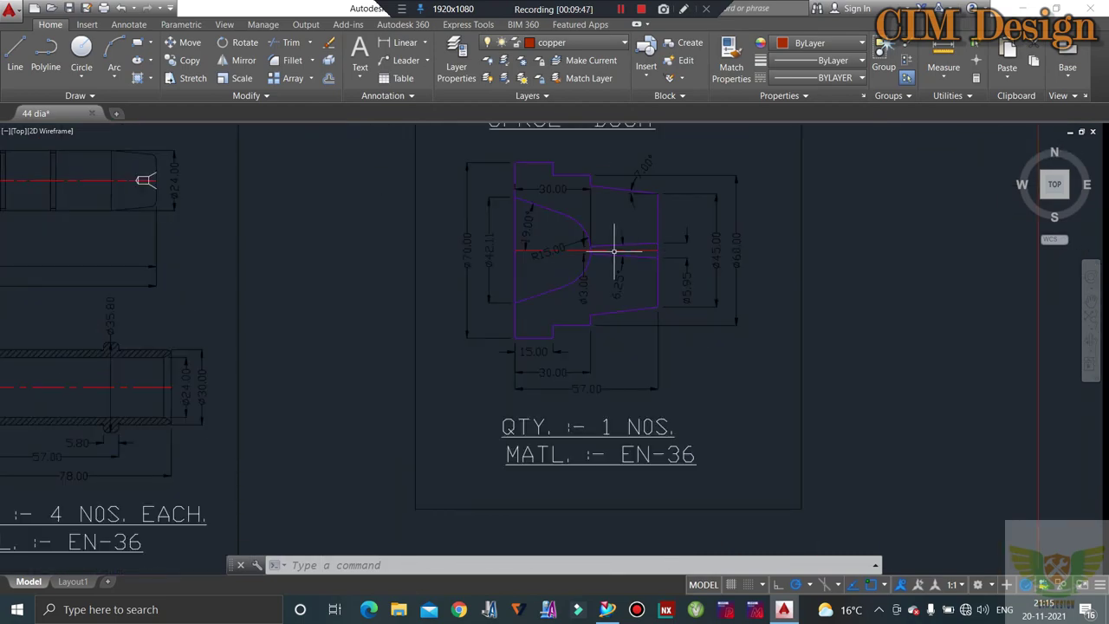
scroll(615, 248, down, 6)
scroll(674, 277, up, 4)
scroll(745, 321, up, 2)
scroll(778, 328, down, 6)
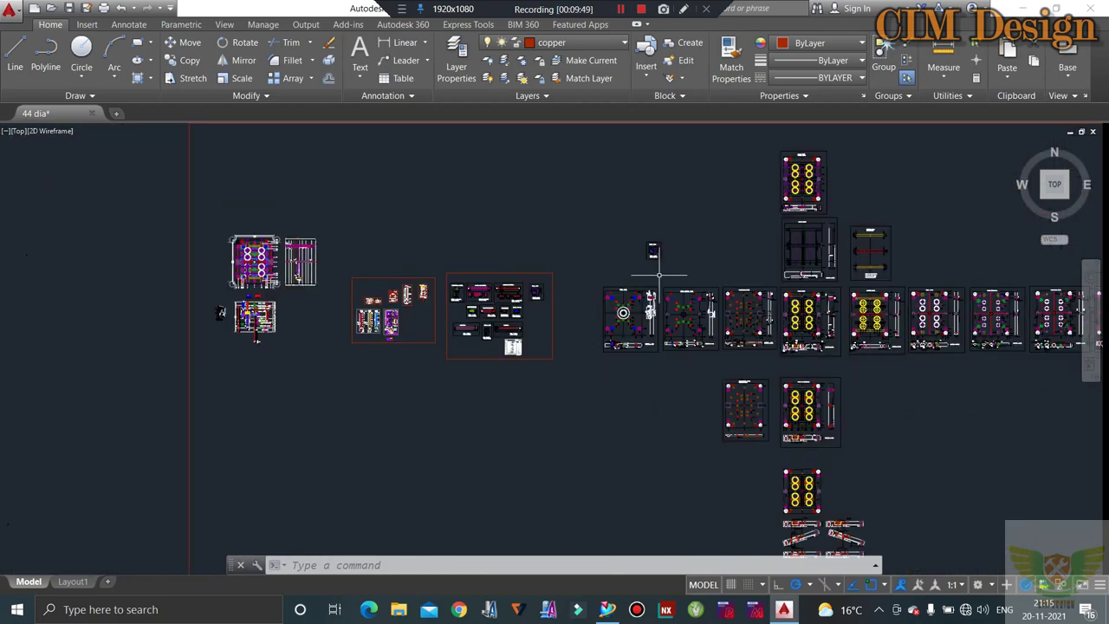
scroll(656, 260, up, 3)
scroll(762, 200, up, 3)
scroll(788, 162, down, 4)
scroll(718, 238, down, 2)
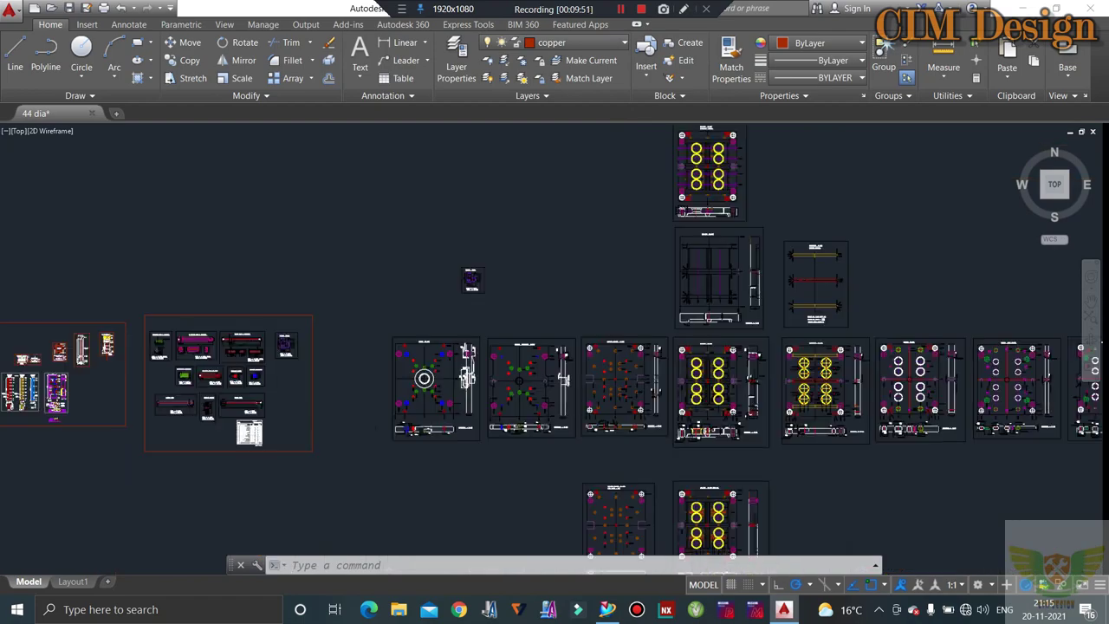
scroll(729, 326, up, 5)
scroll(708, 253, up, 2)
scroll(707, 260, down, 4)
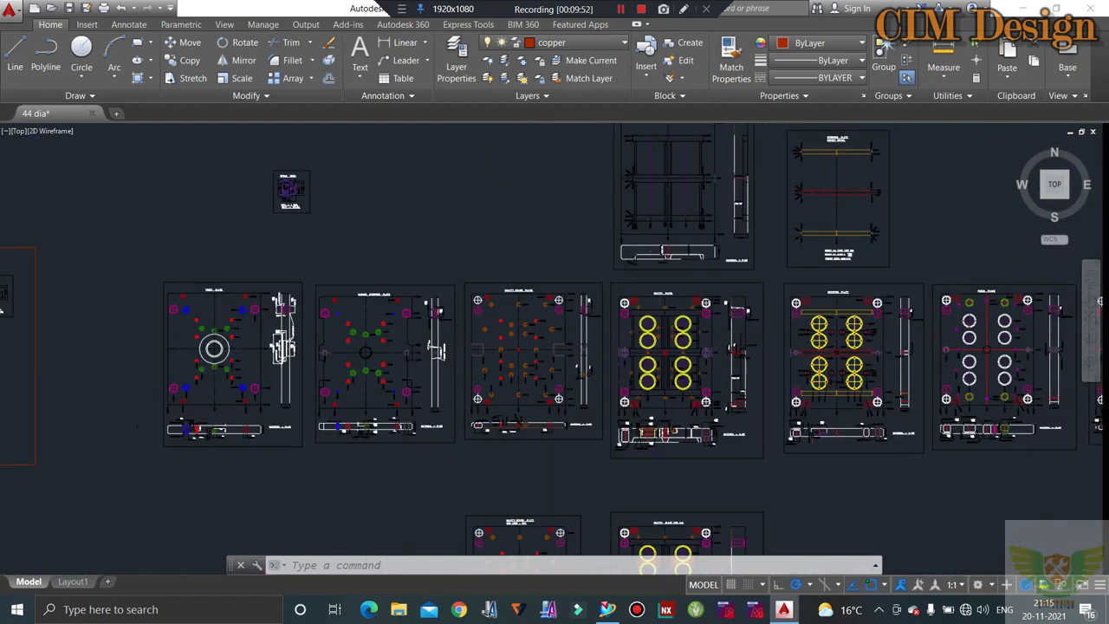
scroll(705, 358, up, 3)
scroll(705, 359, up, 2)
scroll(607, 391, down, 5)
scroll(607, 391, up, 3)
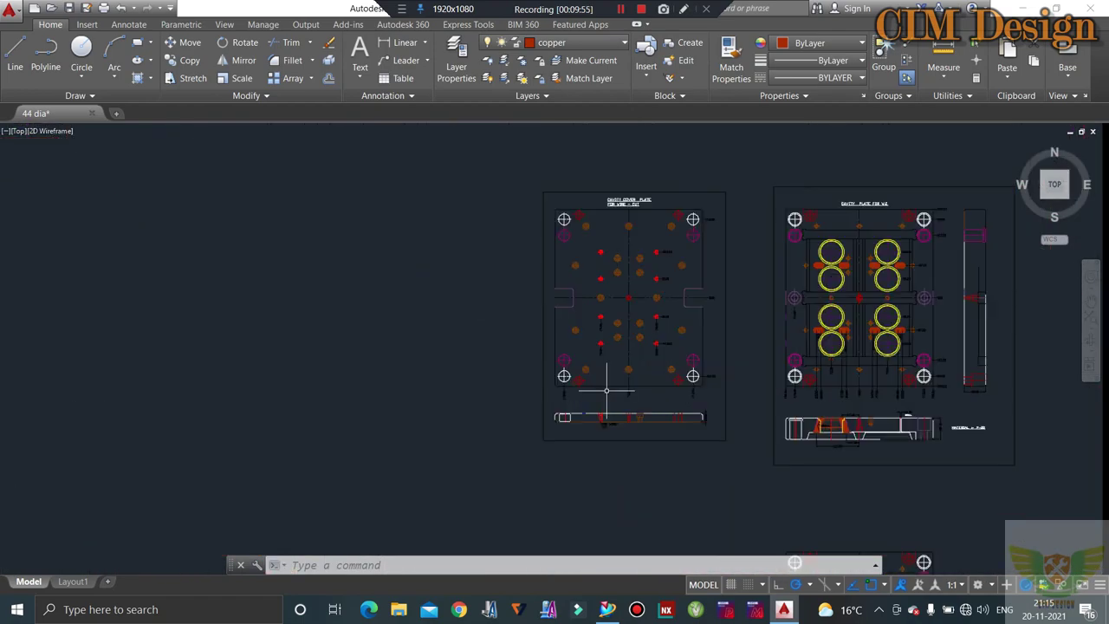
scroll(611, 354, down, 5)
scroll(656, 439, up, 5)
scroll(696, 434, up, 3)
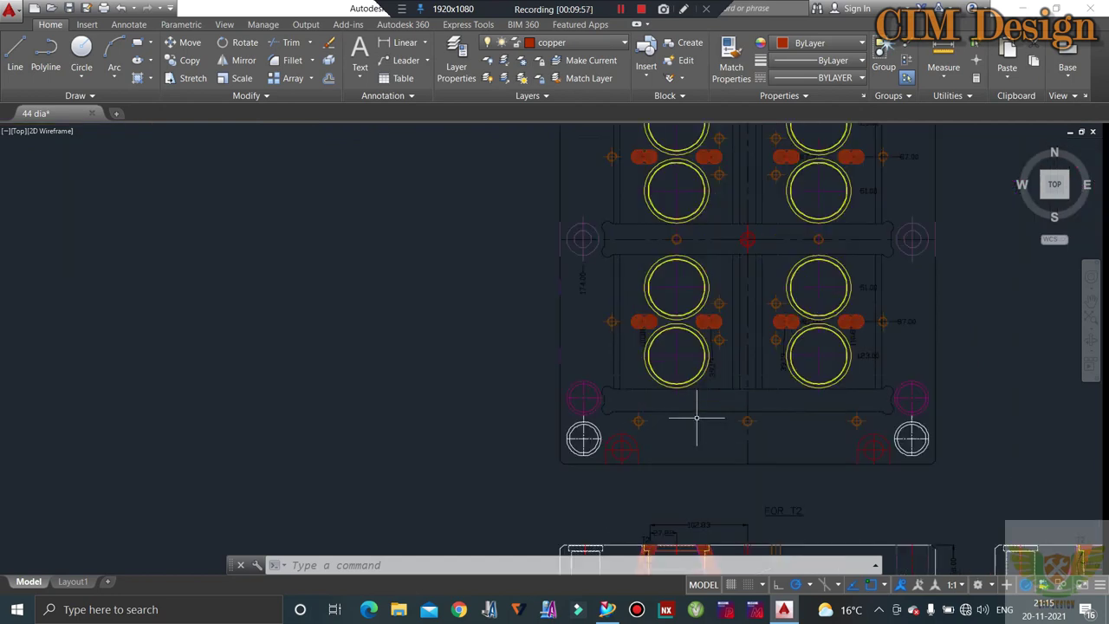
scroll(672, 340, down, 3)
scroll(693, 294, up, 4)
scroll(708, 266, down, 5)
scroll(694, 273, down, 3)
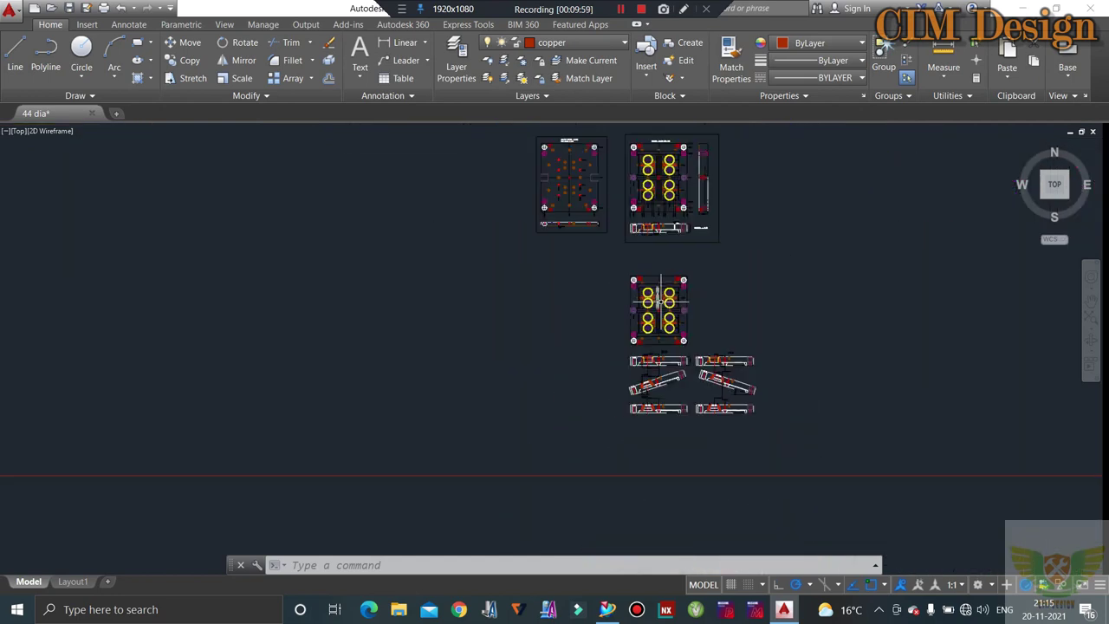
scroll(686, 283, down, 4)
scroll(686, 282, up, 4)
scroll(743, 240, down, 2)
scroll(565, 245, down, 3)
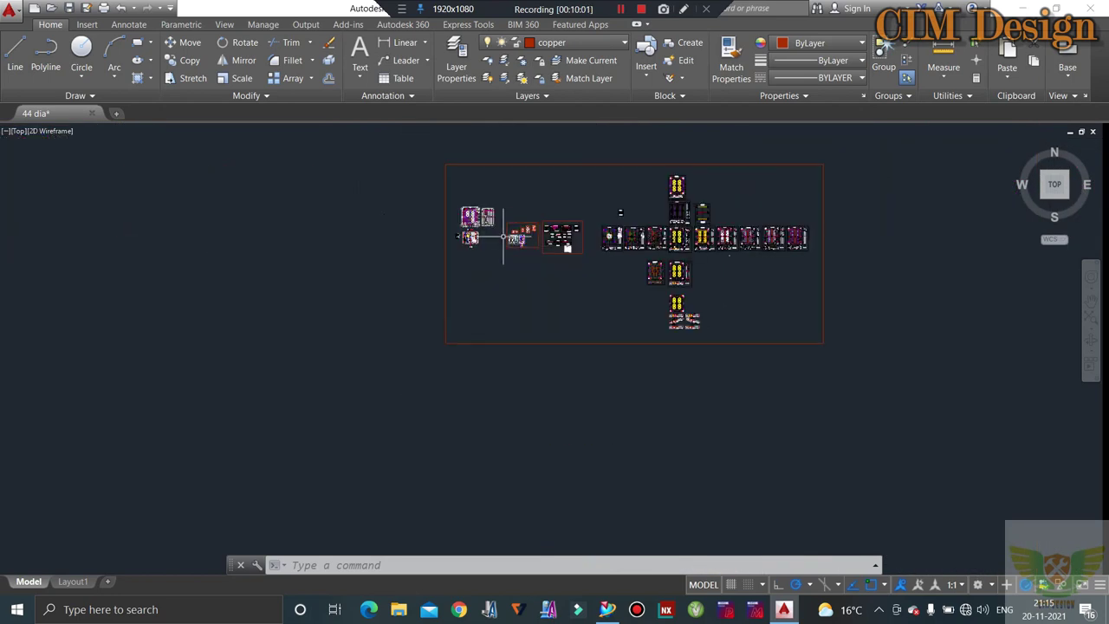
scroll(500, 234, up, 4)
scroll(376, 282, up, 2)
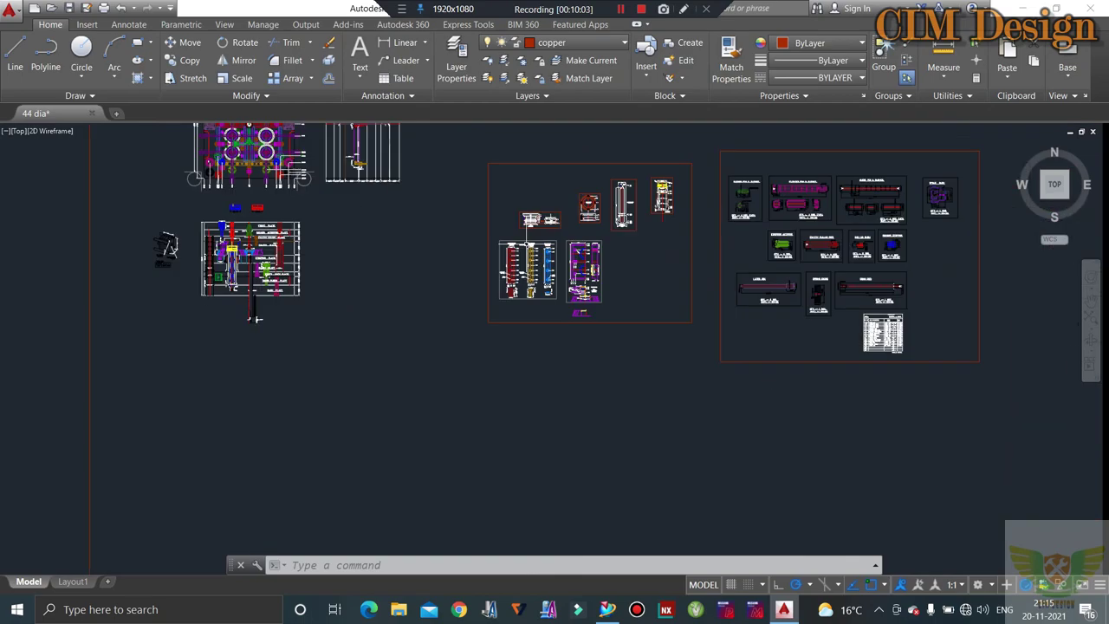
scroll(355, 285, down, 2)
scroll(364, 277, down, 2)
scroll(382, 364, up, 5)
scroll(384, 378, up, 3)
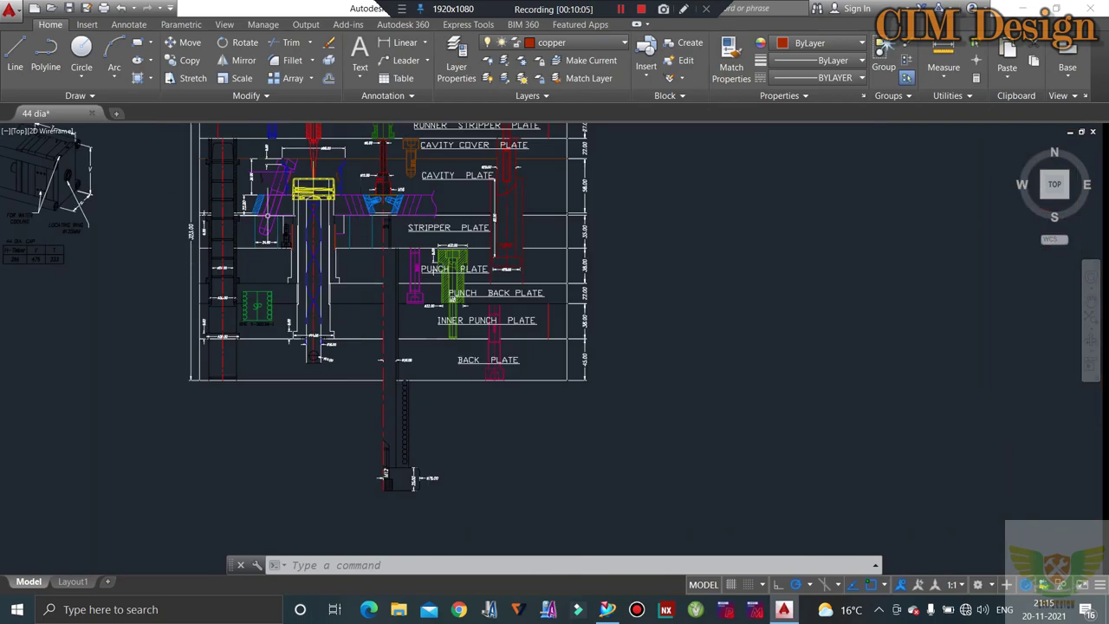
scroll(373, 347, up, 3)
scroll(359, 277, down, 2)
scroll(351, 232, up, 2)
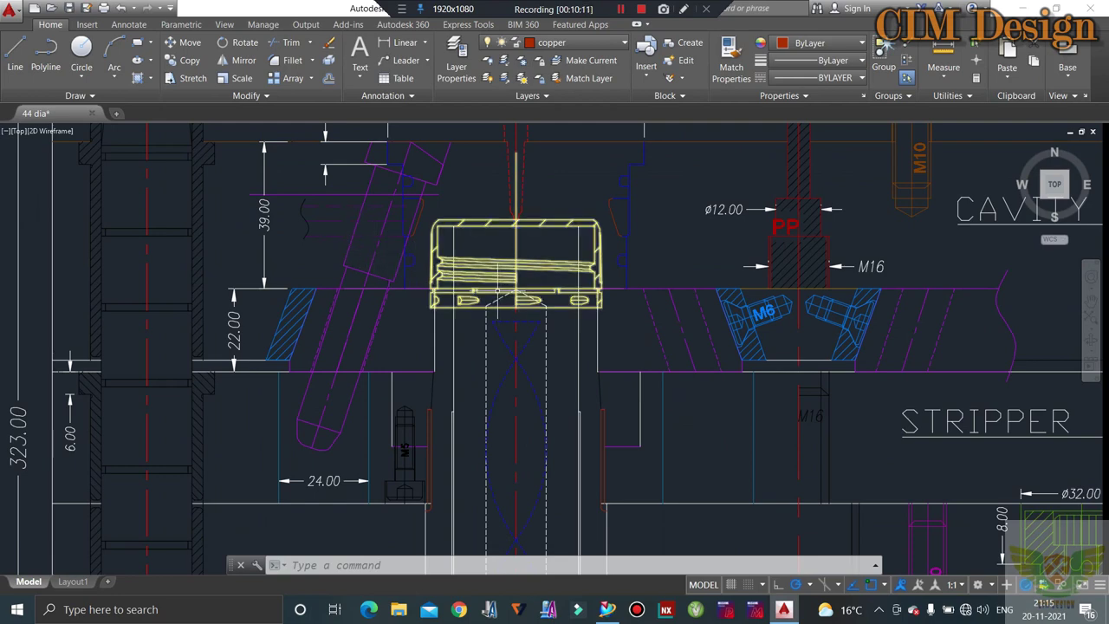
scroll(498, 299, down, 5)
scroll(423, 306, up, 3)
scroll(364, 312, up, 2)
scroll(250, 306, up, 2)
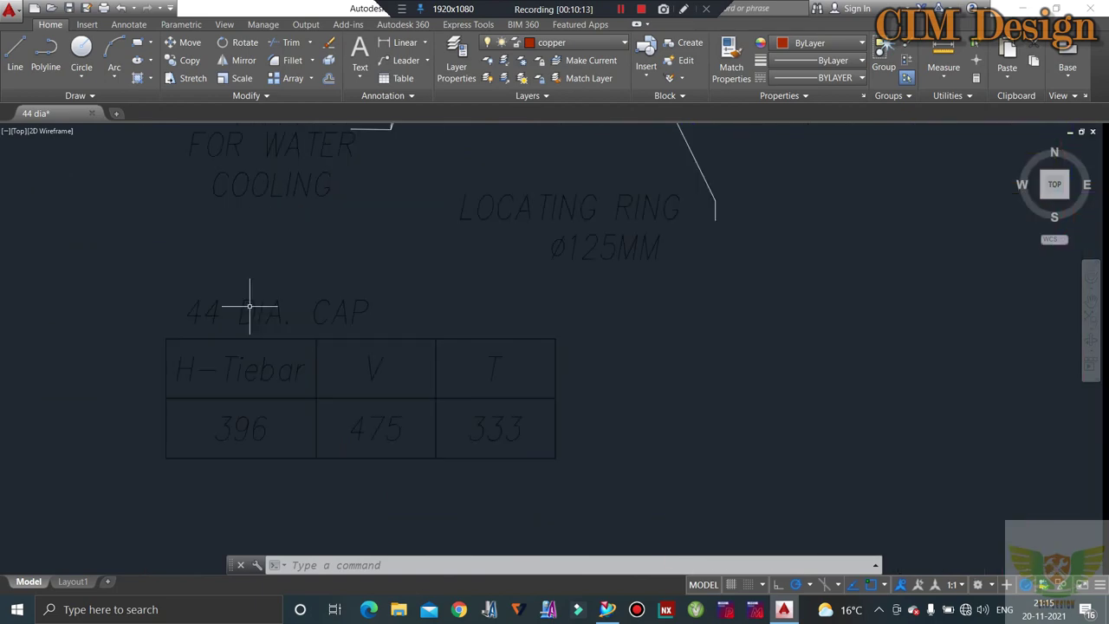
scroll(250, 306, down, 3)
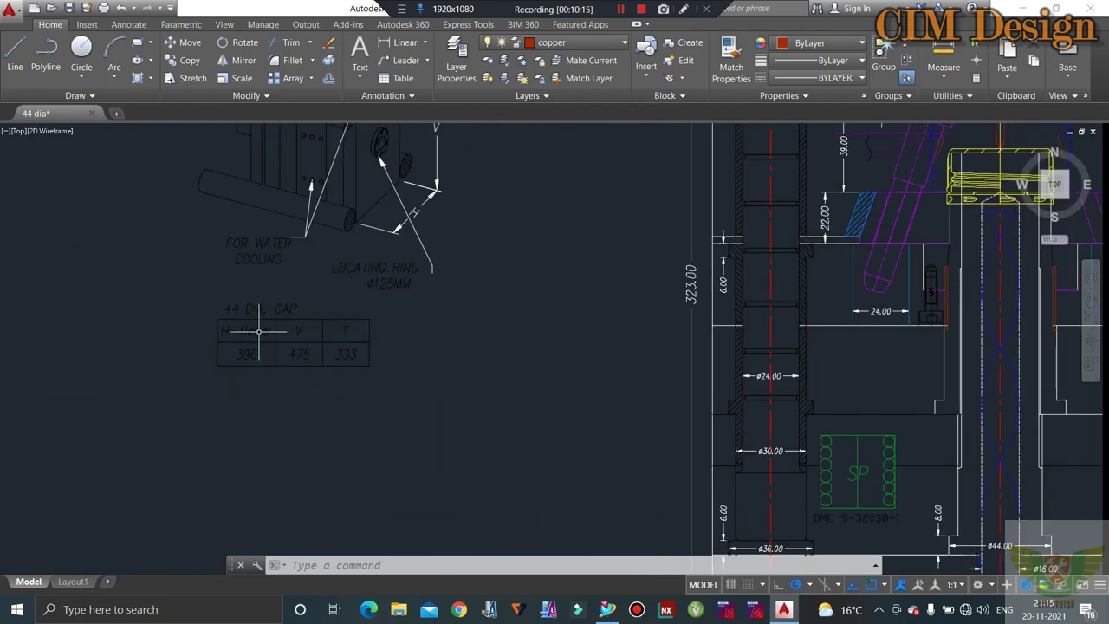
scroll(254, 329, up, 3)
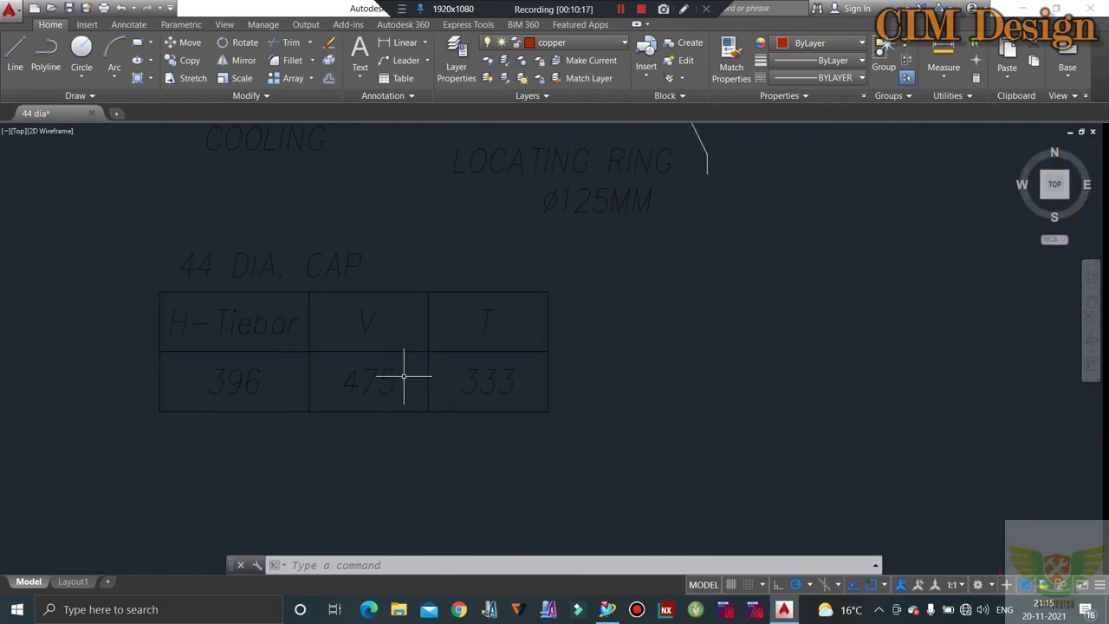
scroll(404, 375, down, 4)
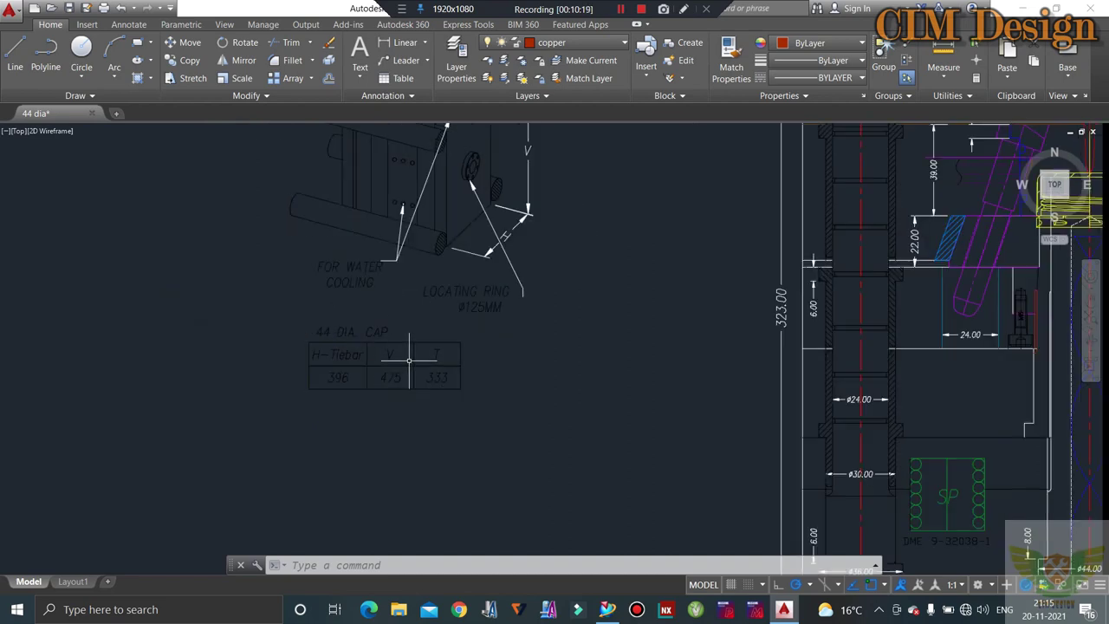
scroll(409, 359, up, 4)
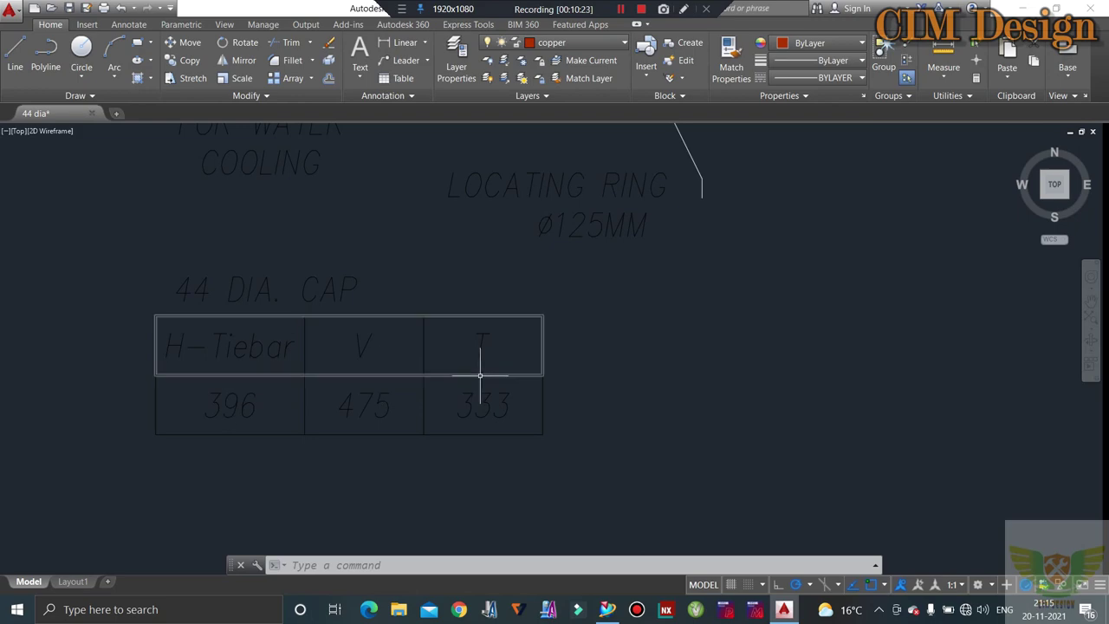
scroll(485, 370, down, 3)
scroll(473, 342, down, 3)
scroll(462, 329, down, 3)
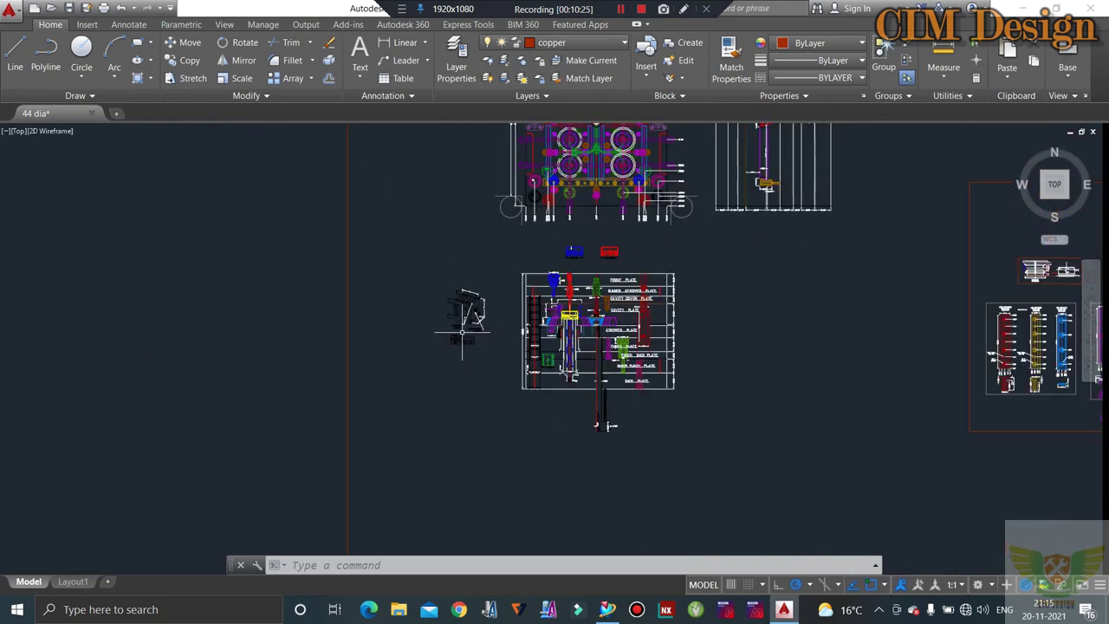
scroll(488, 321, down, 3)
scroll(390, 446, up, 3)
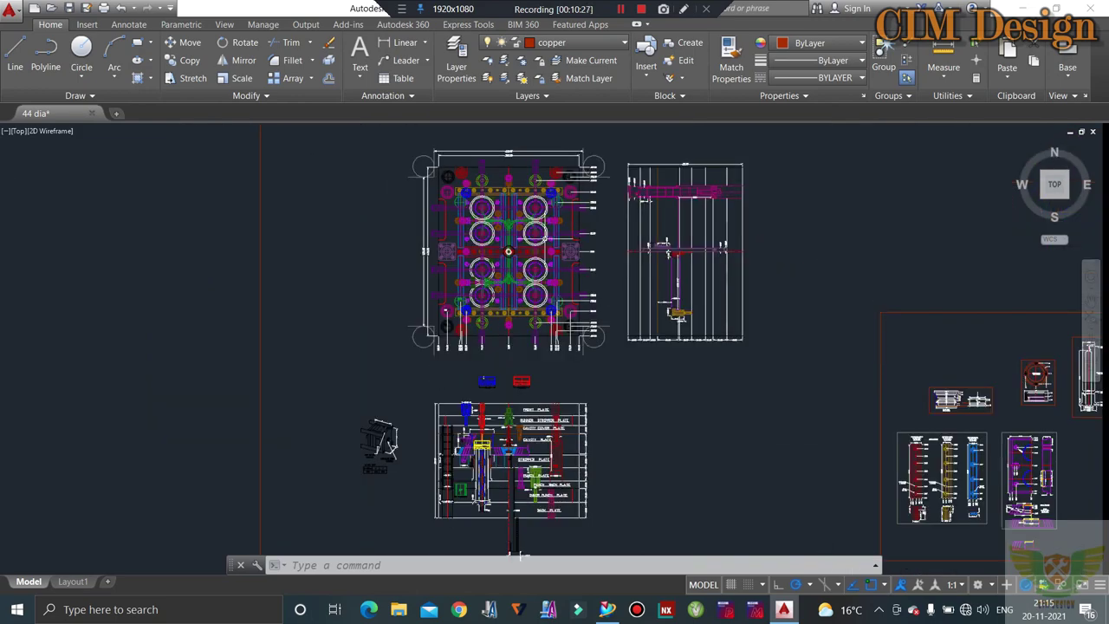
scroll(509, 252, down, 3)
scroll(556, 303, up, 3)
scroll(593, 260, down, 5)
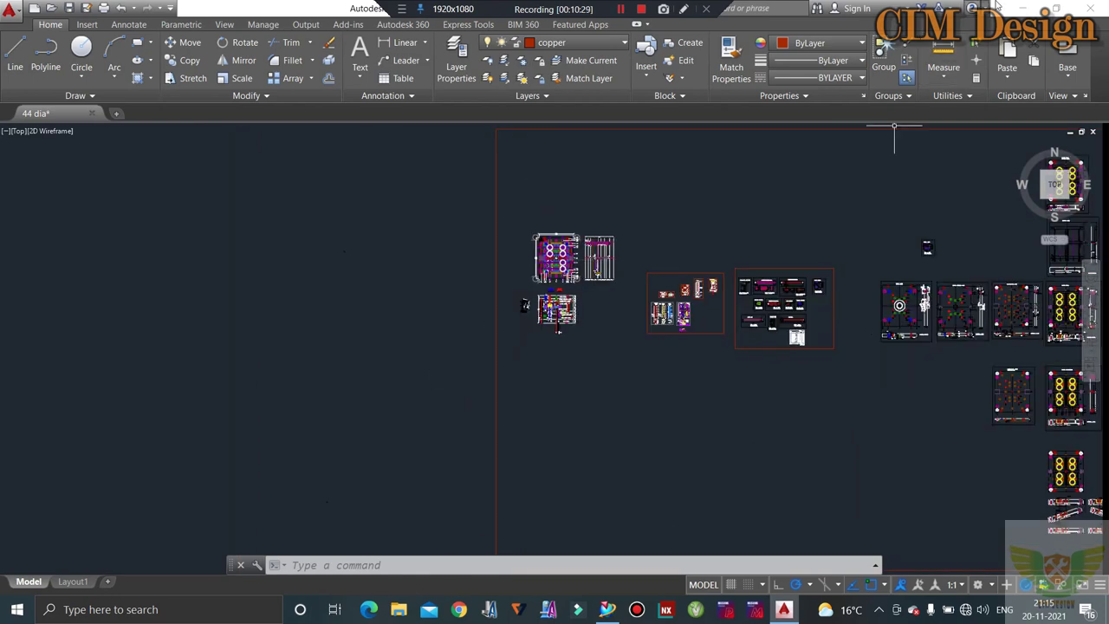
click(1027, 9)
scroll(631, 286, up, 2)
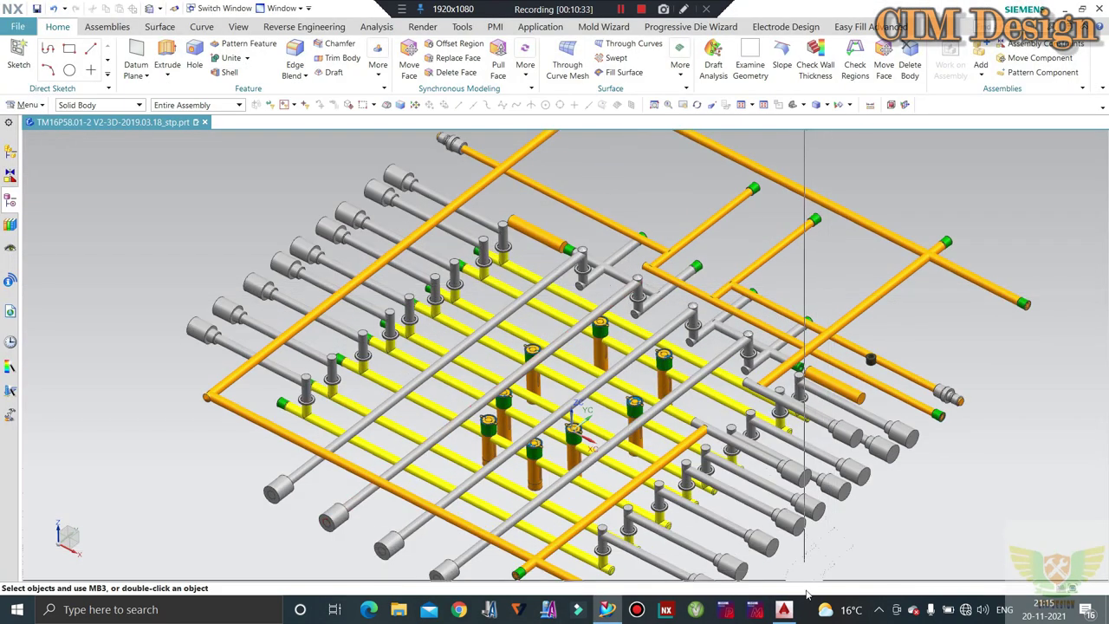
click(784, 609)
- Zoom in and out over the full mold layout drawing in AutoCAD
scroll(555, 260, up, 3)
scroll(512, 278, up, 2)
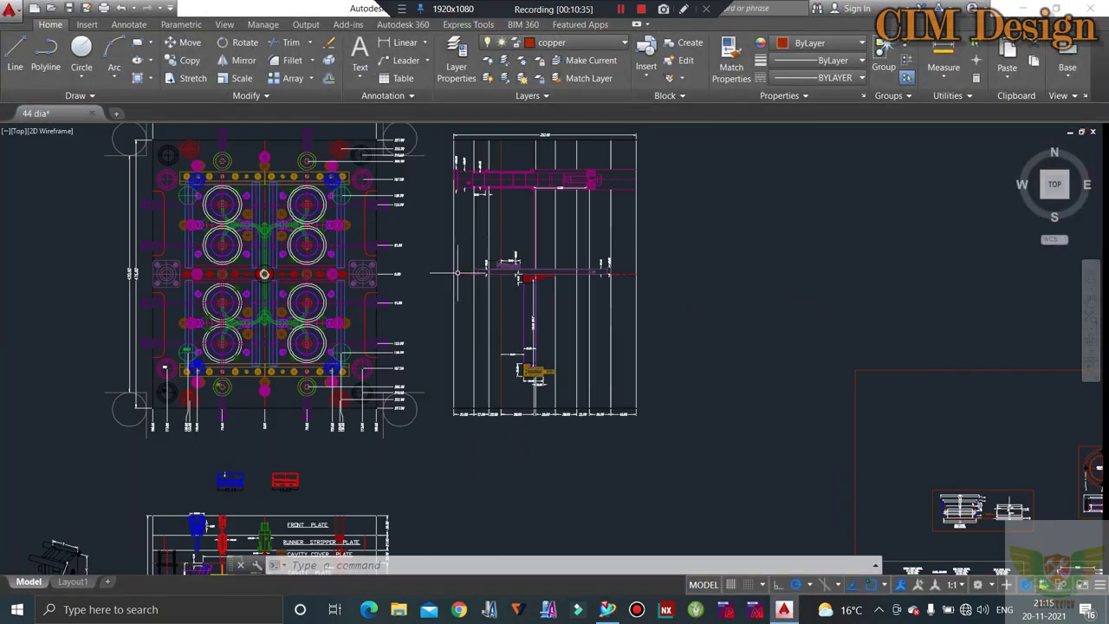
scroll(259, 221, up, 2)
scroll(221, 210, up, 2)
scroll(344, 269, down, 5)
scroll(511, 219, up, 6)
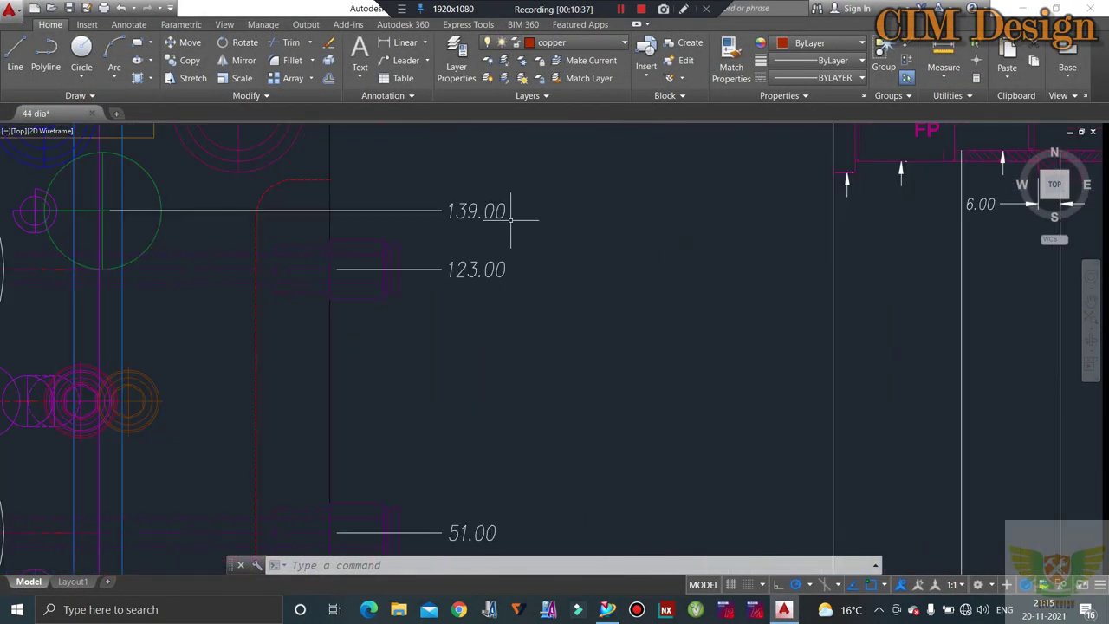
scroll(479, 280, down, 3)
scroll(408, 277, down, 2)
scroll(428, 280, up, 5)
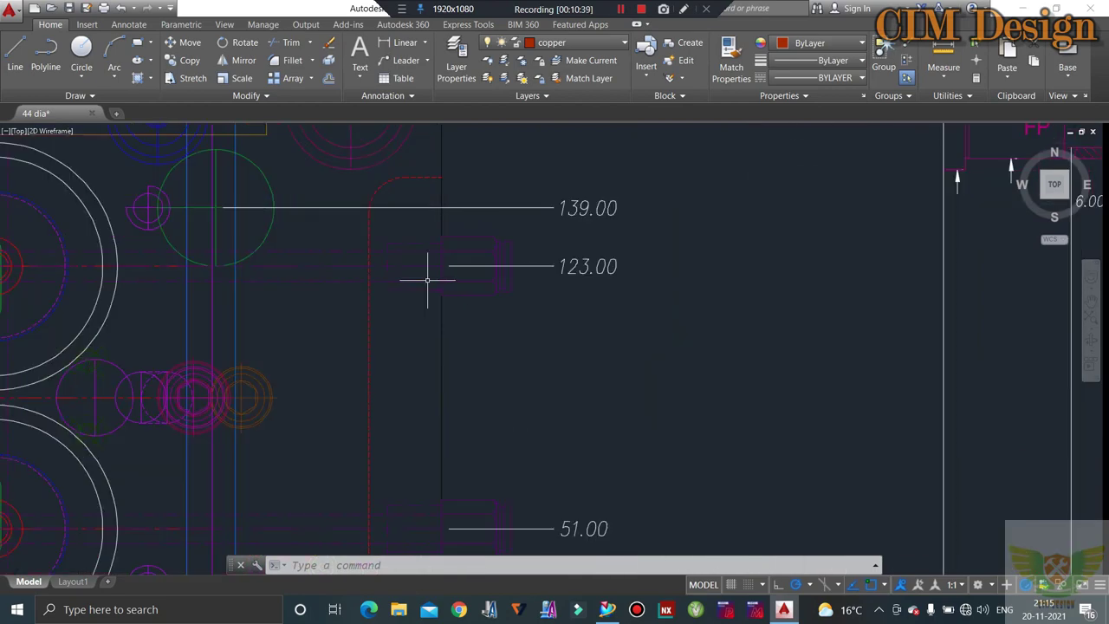
scroll(338, 226, down, 5)
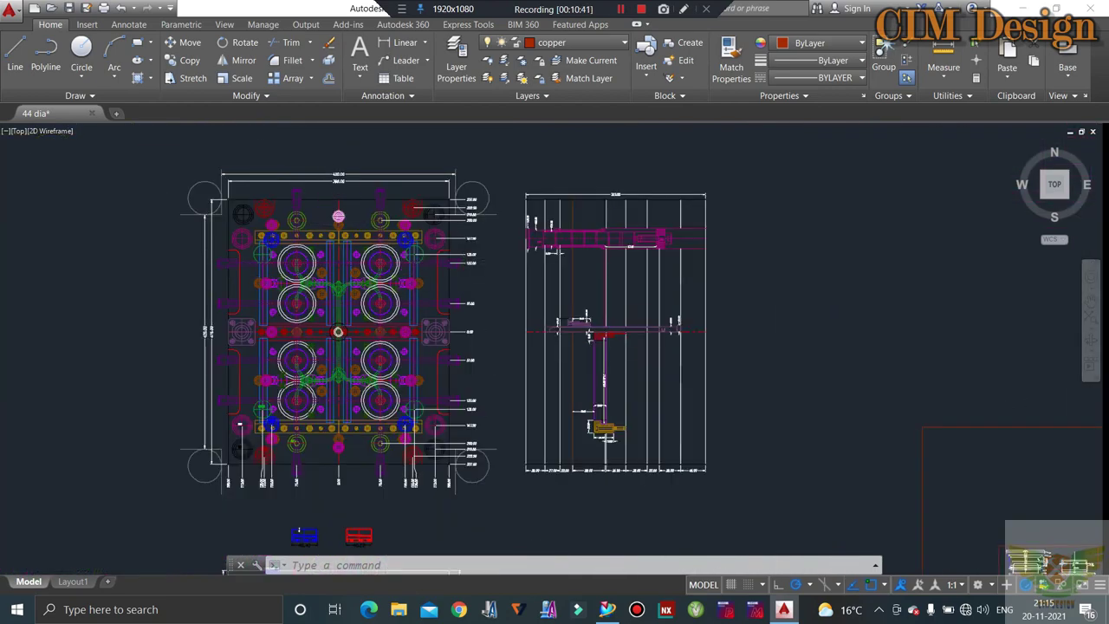
scroll(332, 189, up, 4)
scroll(420, 212, down, 3)
scroll(453, 333, down, 2)
scroll(468, 381, up, 3)
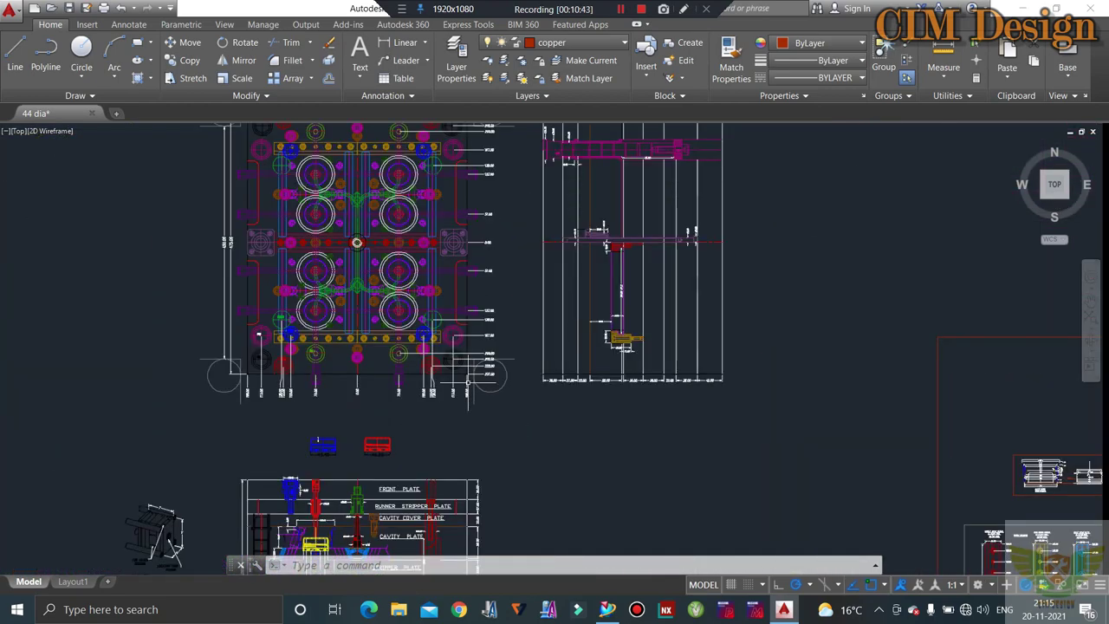
scroll(468, 382, down, 3)
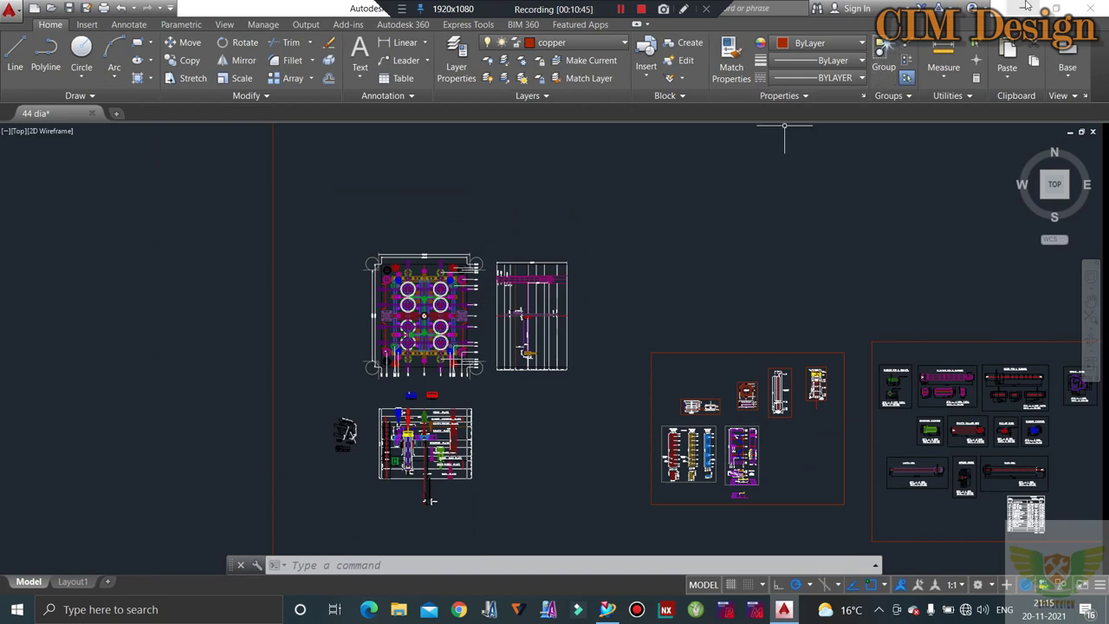
- Minimize AutoCAD to bring back the NX cooling-line assembly
click(1025, 6)
scroll(514, 243, down, 2)
scroll(514, 247, up, 2)
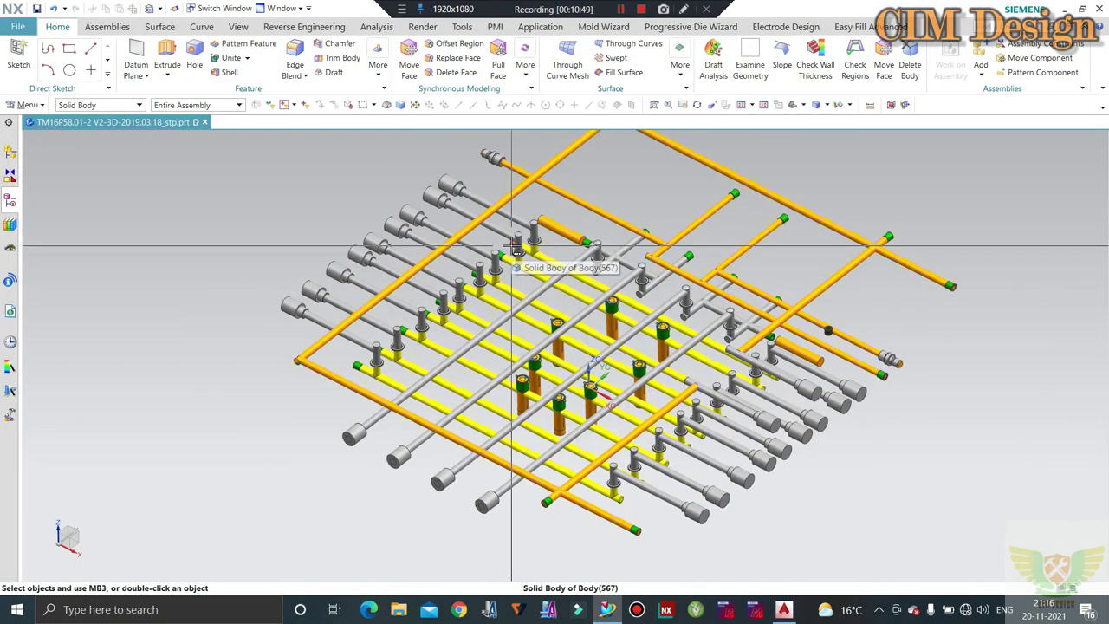
- Switch off layers 19 and 11 in Layer Settings so the full mold assembly reappears
middle_drag(514, 247, 276, 185)
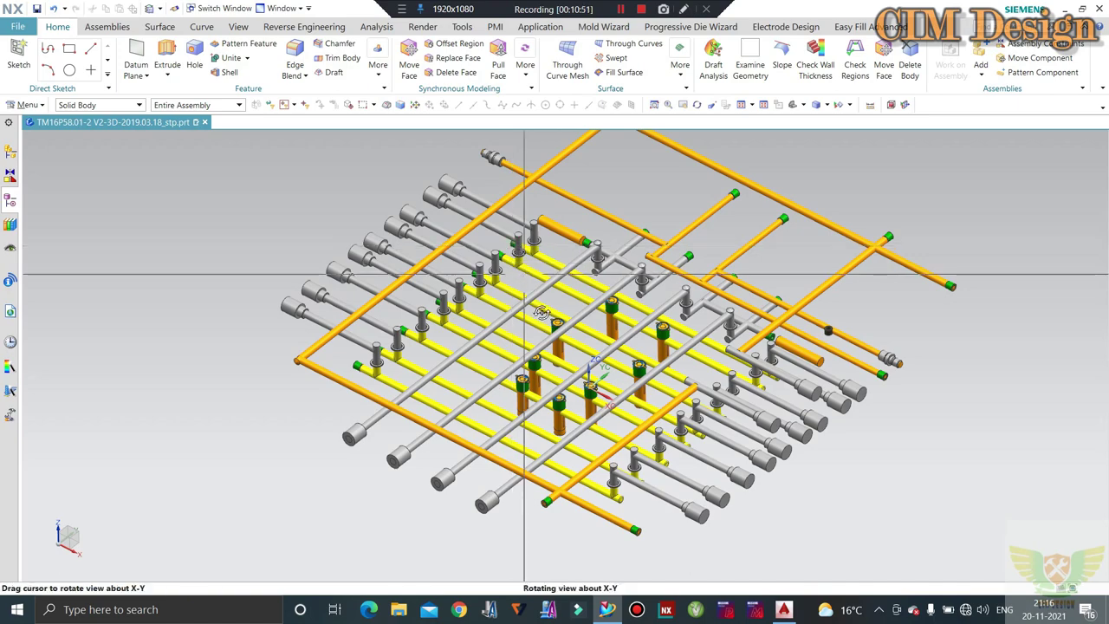
key(F8)
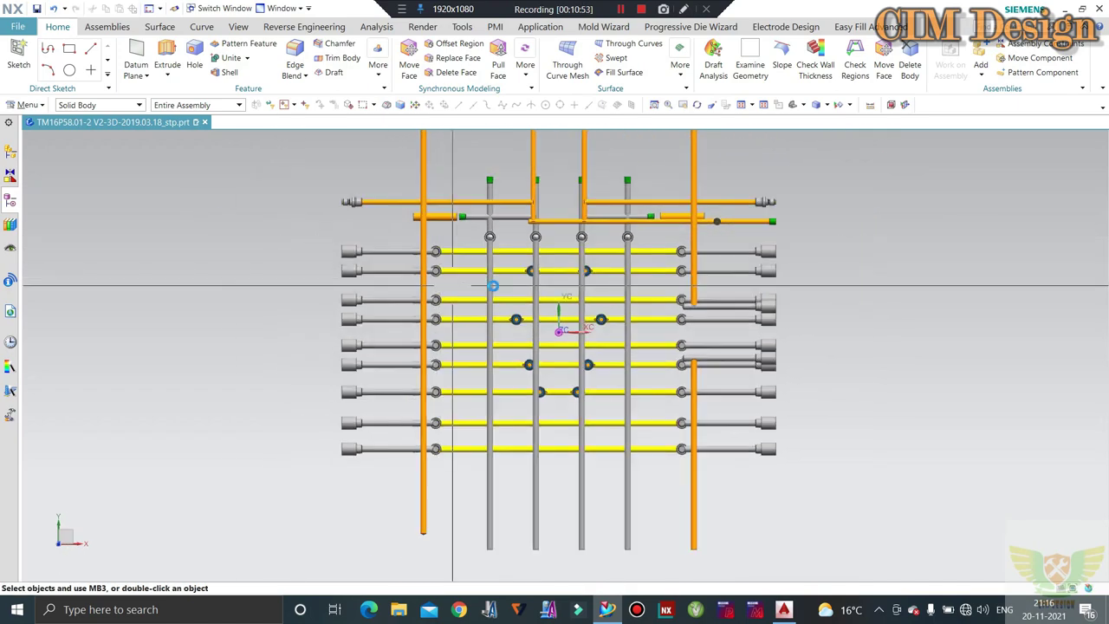
middle_drag(493, 287, 507, 210)
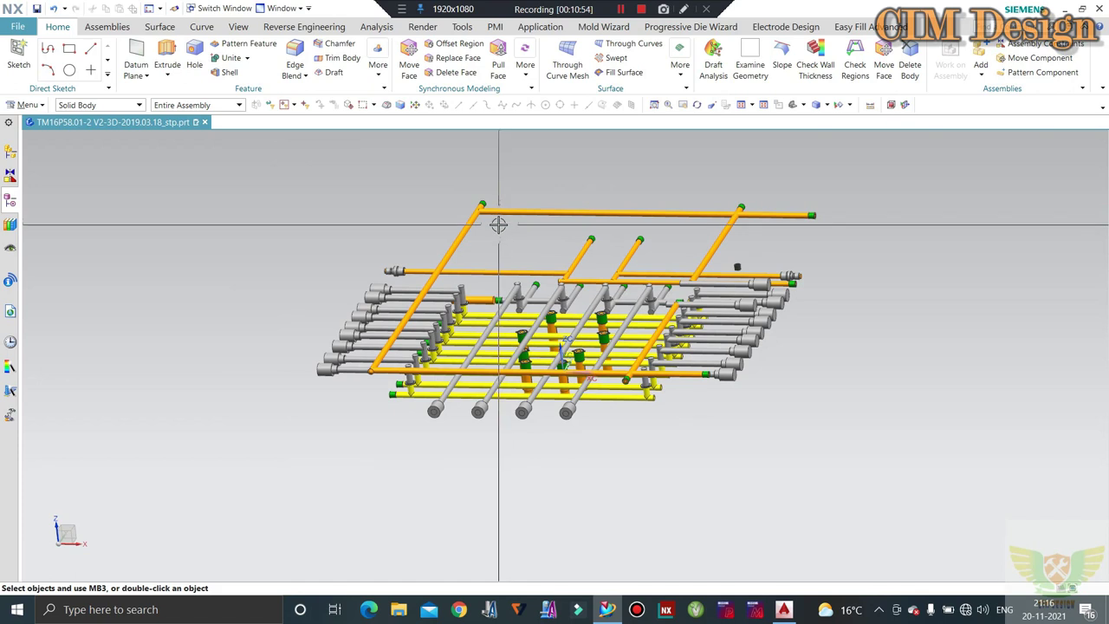
key(ctrl+l)
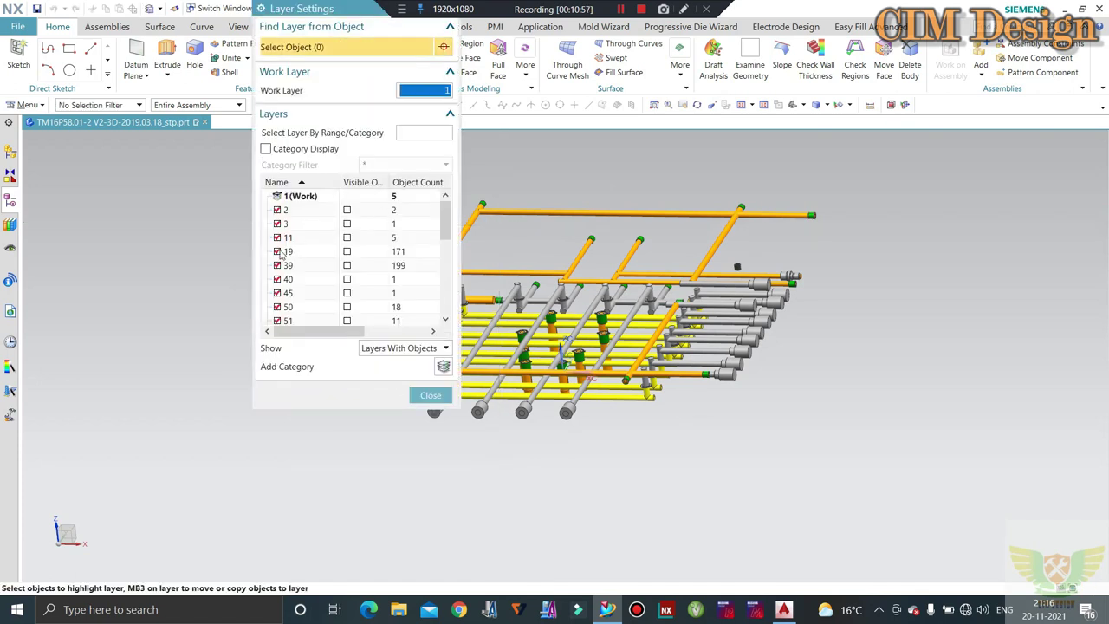
click(278, 251)
click(277, 279)
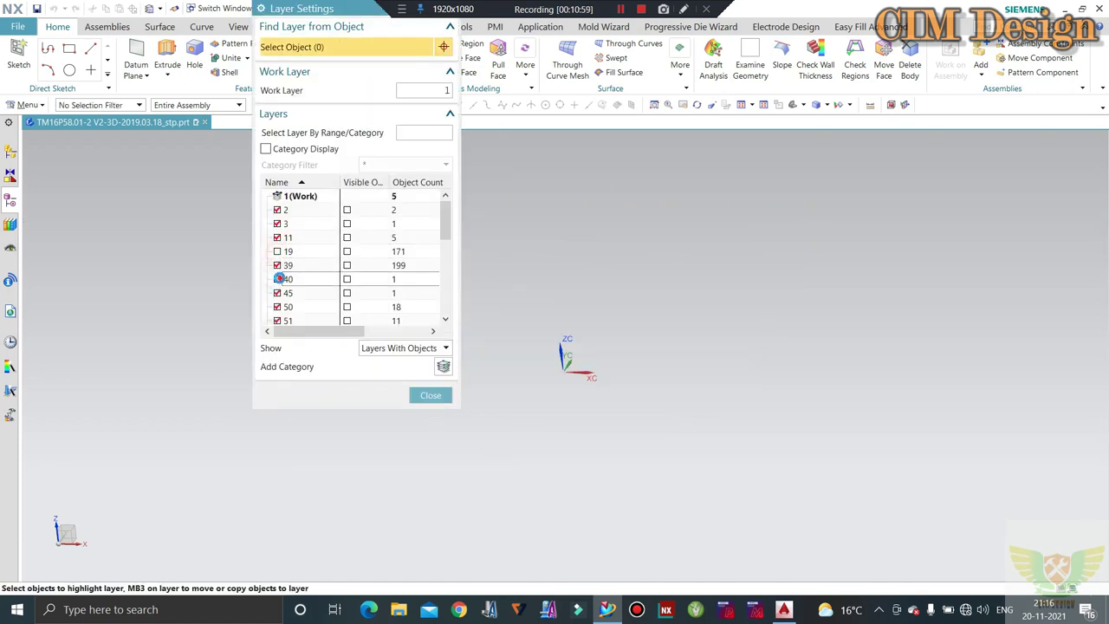
click(277, 265)
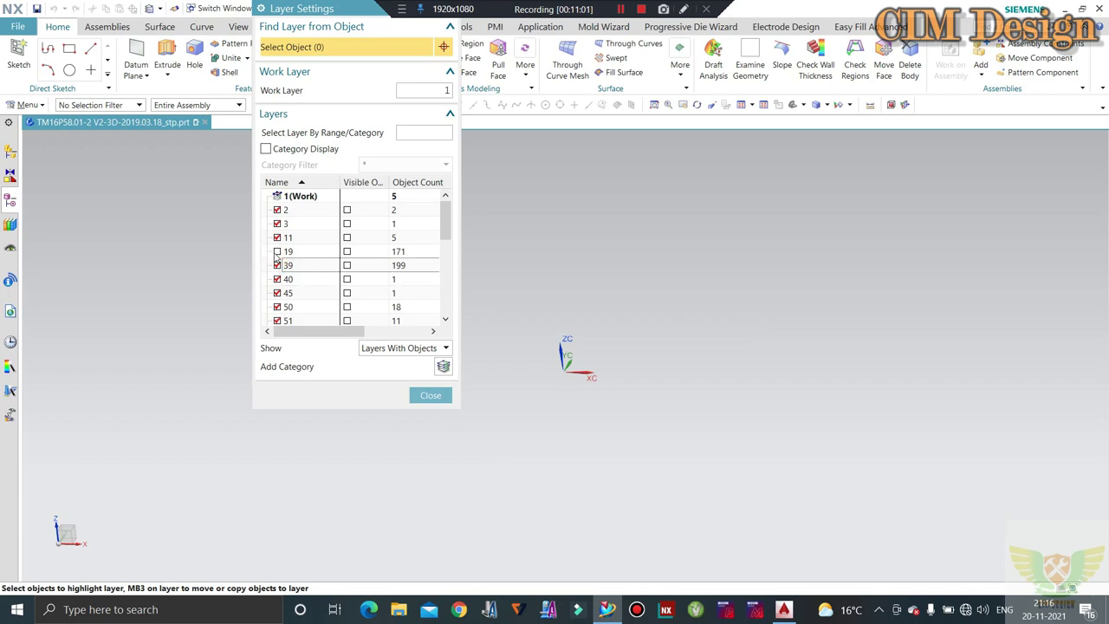
click(277, 251)
click(276, 252)
click(277, 237)
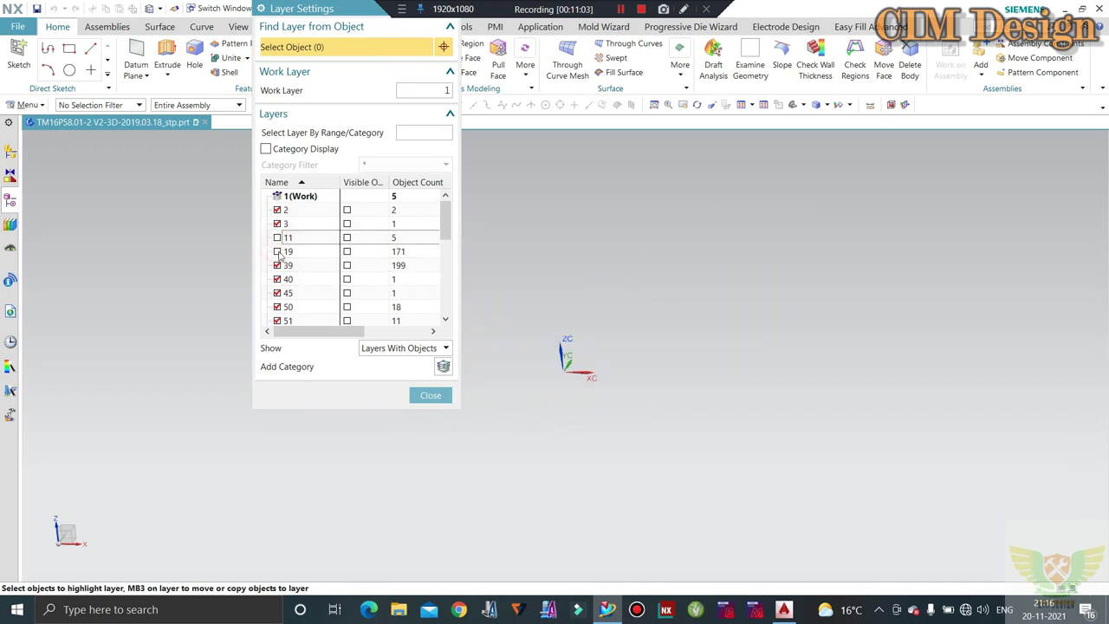
scroll(280, 260, down, 1)
scroll(280, 294, down, 1)
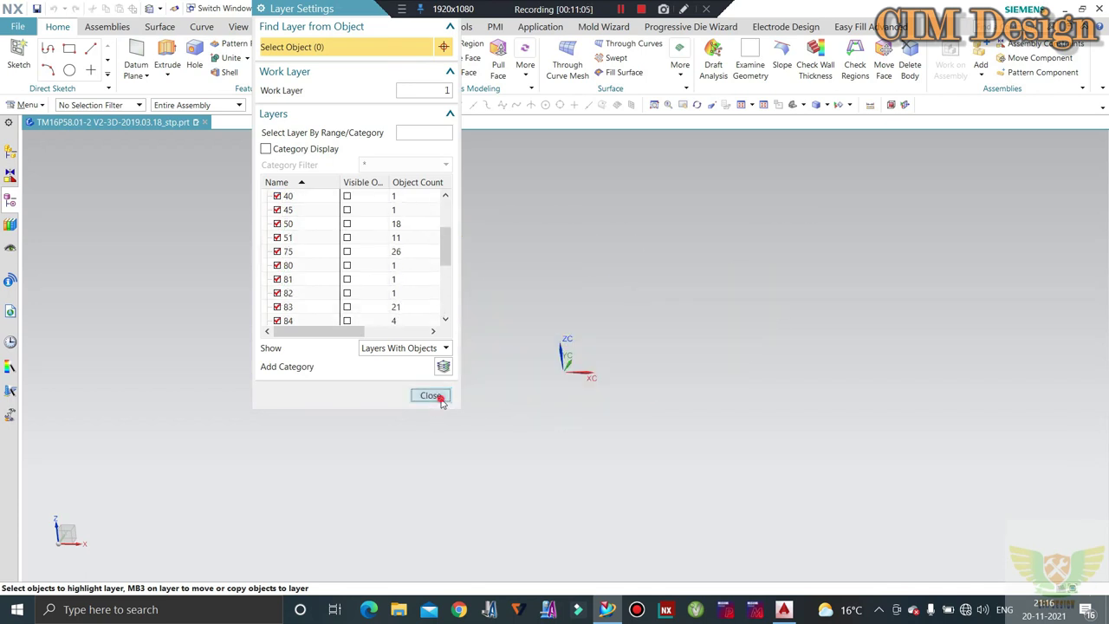
click(431, 396)
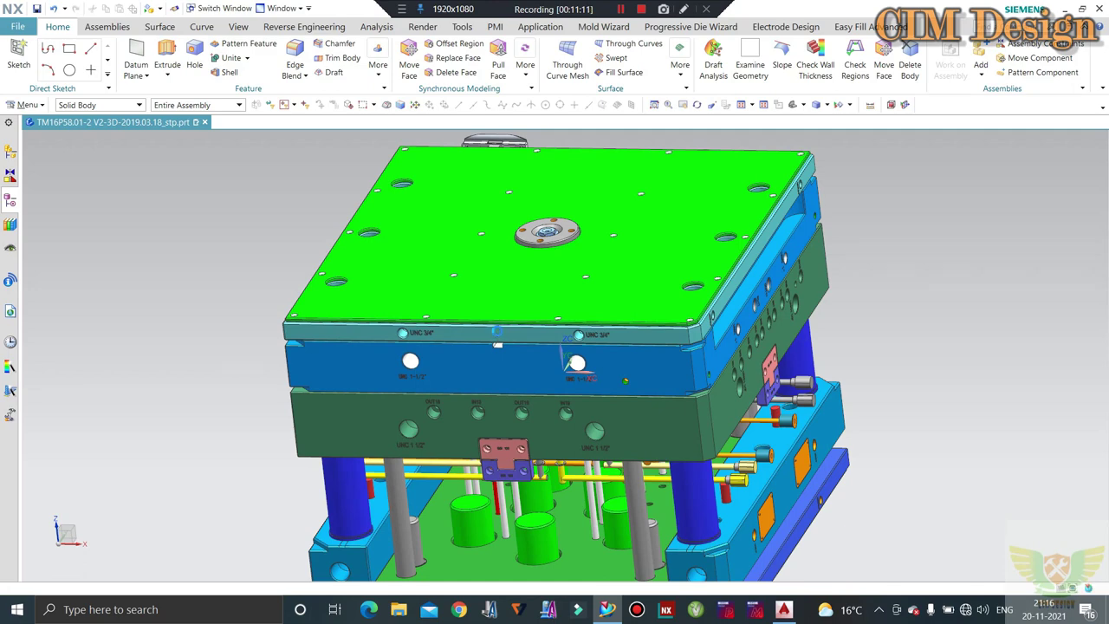
- Fit the mold to the window and turn layers 11 and 89 back on
key(End)
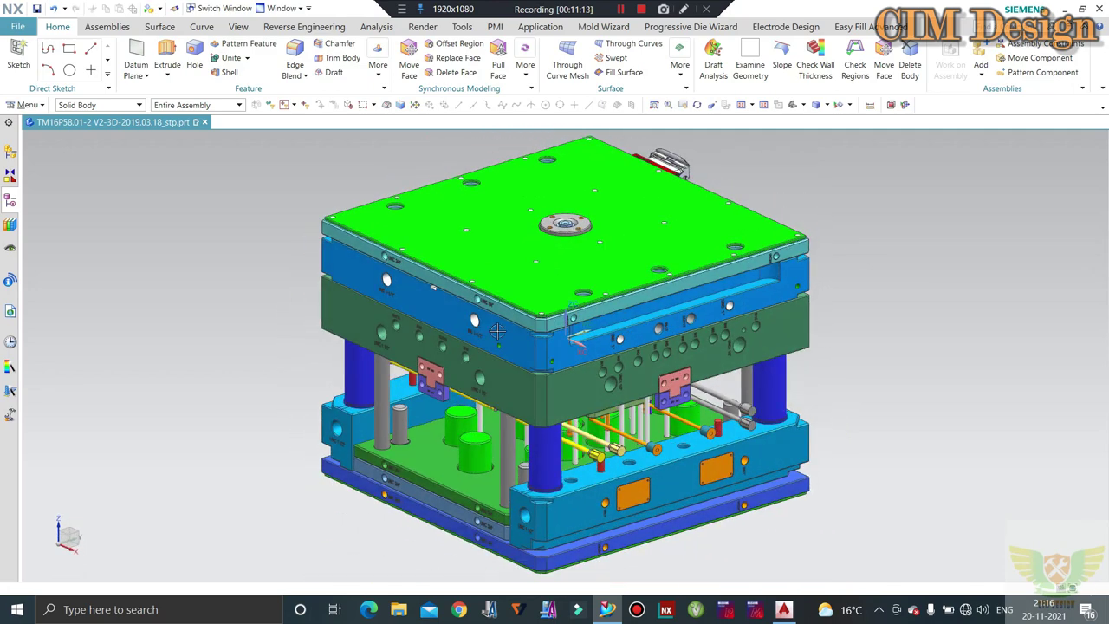
key(ctrl+l)
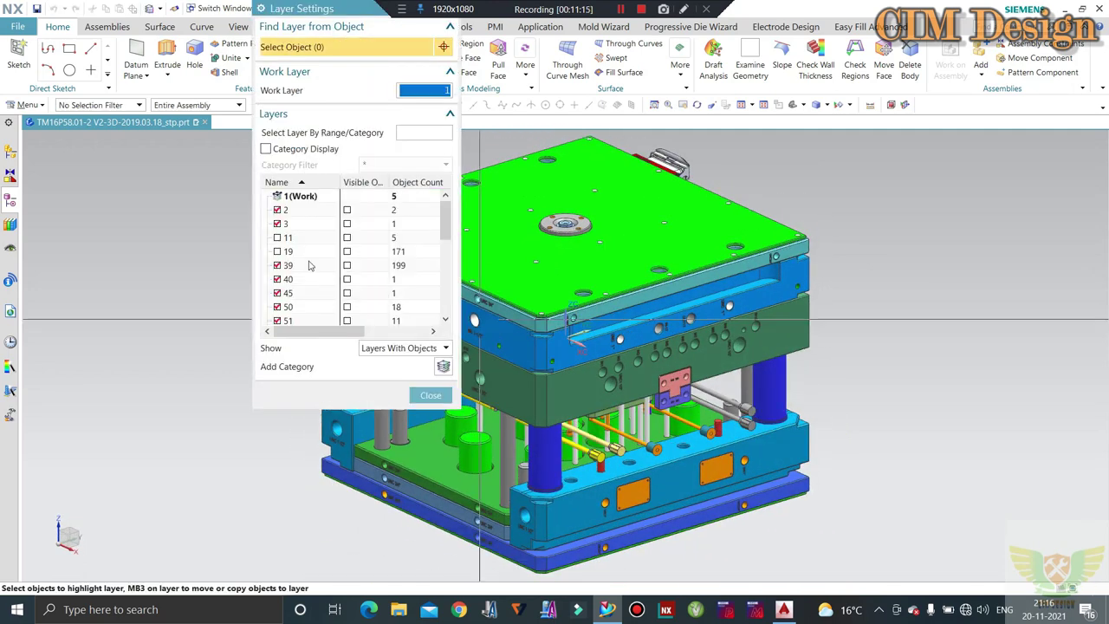
click(277, 237)
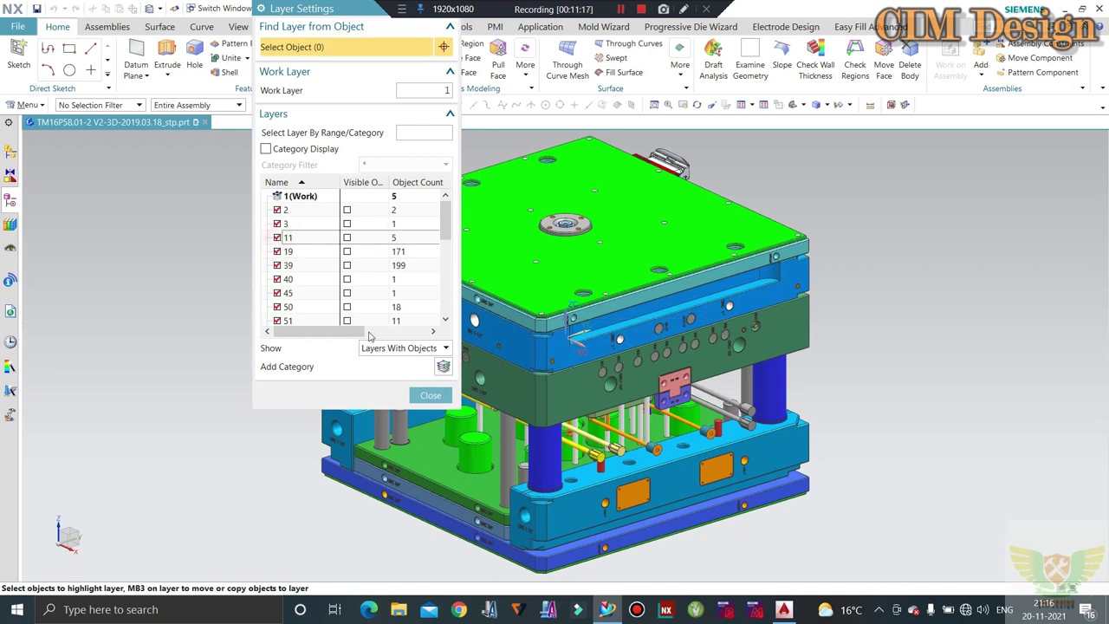
scroll(338, 299, down, 3)
scroll(336, 295, down, 3)
scroll(316, 275, down, 1)
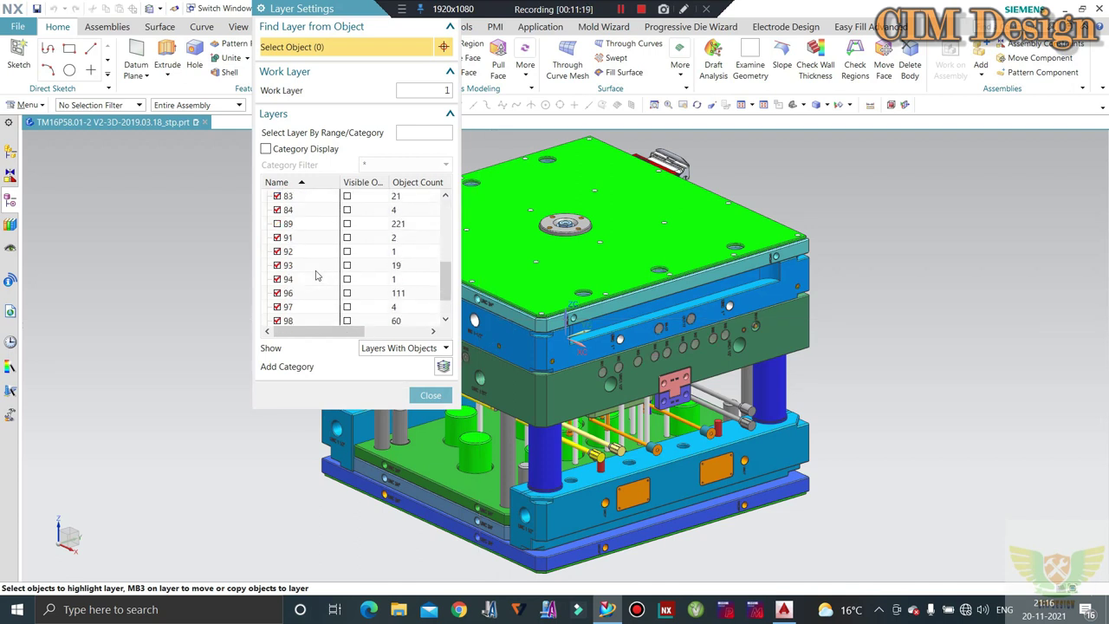
click(278, 223)
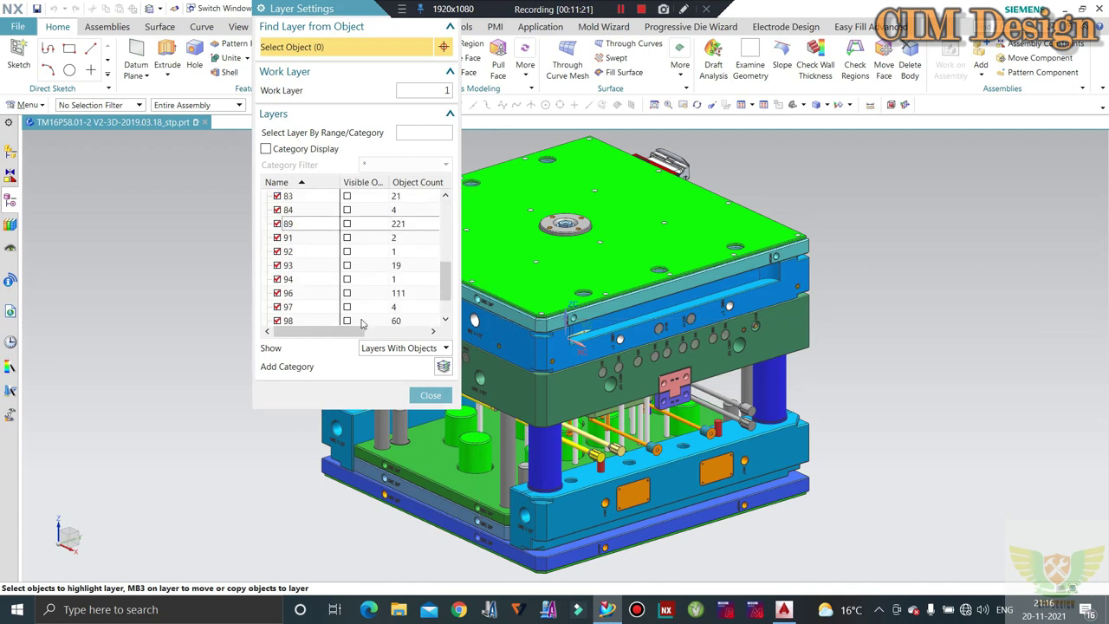
click(429, 396)
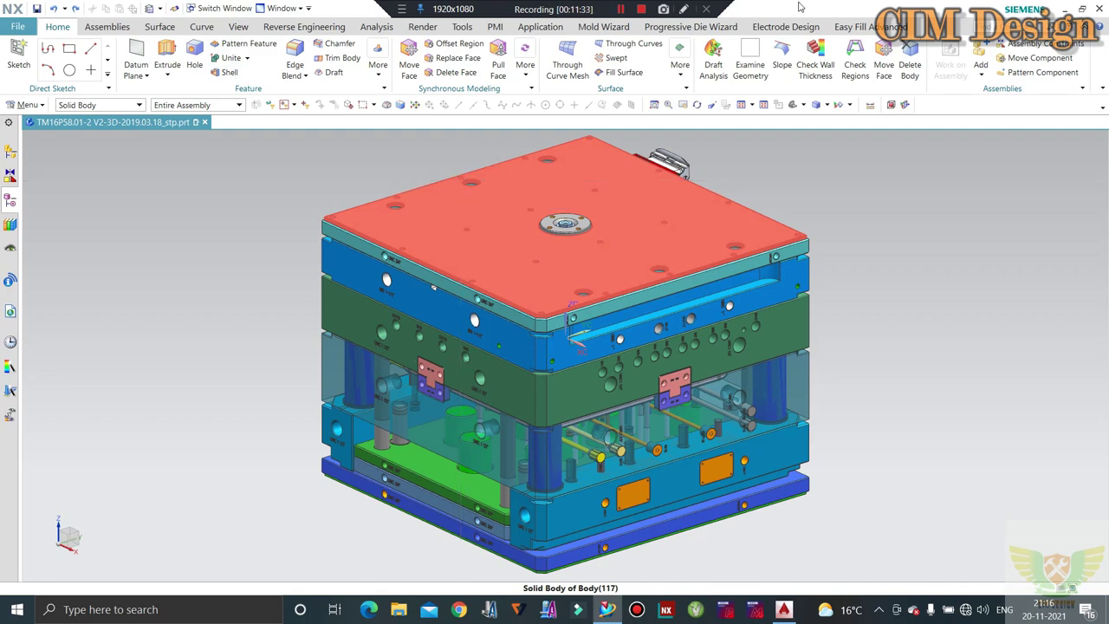
- Hide the top, green, pink and red plates in turn so the green seat part shows
click(664, 238)
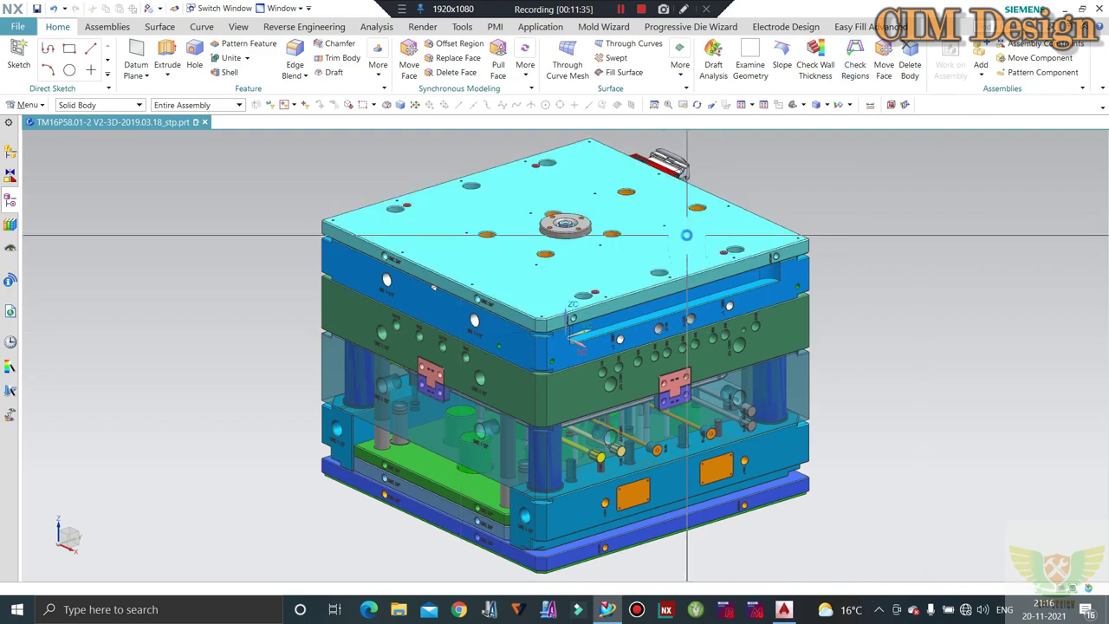
click(667, 243)
key(ctrl+b)
click(665, 333)
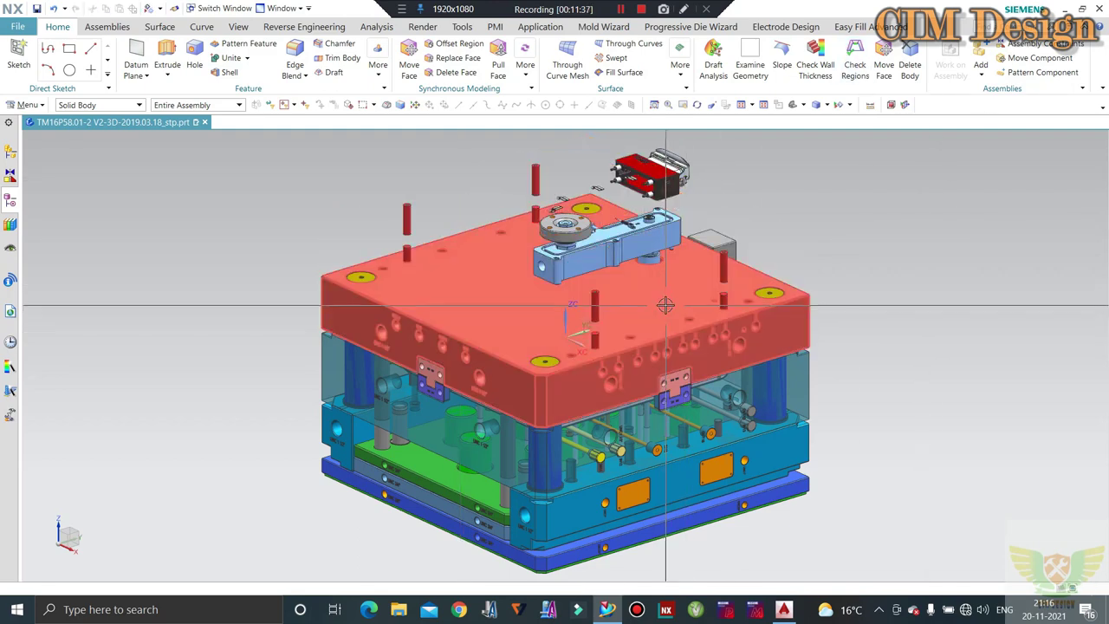
key(ctrl+b)
mouse_move(665, 333)
middle_down()
mouse_move(686, 330)
mouse_move(631, 346)
middle_up()
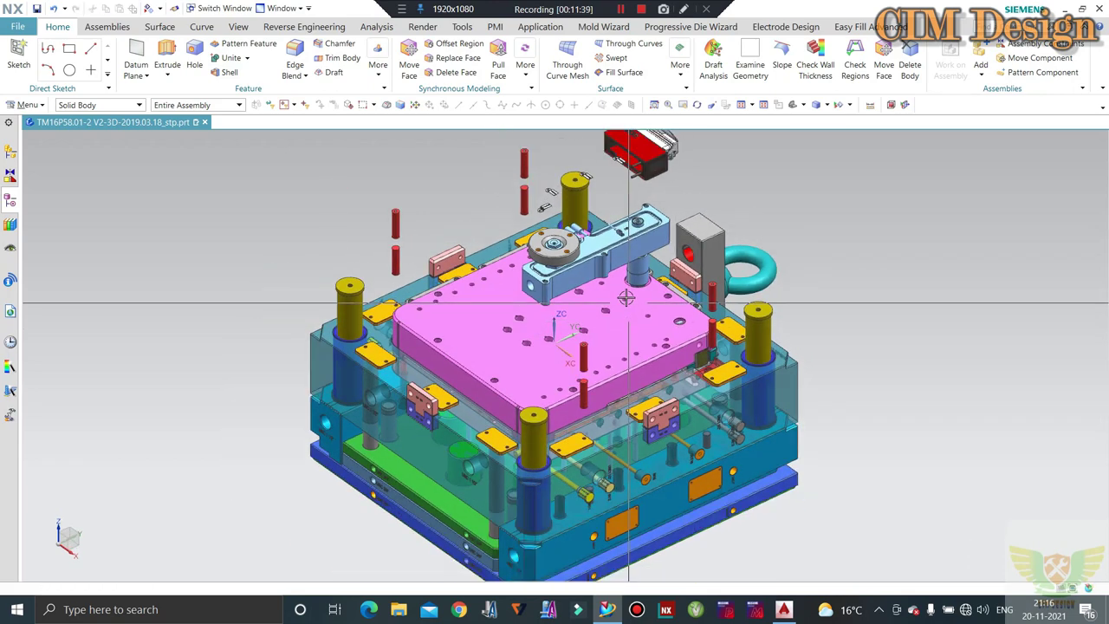
click(631, 347)
key(ctrl+b)
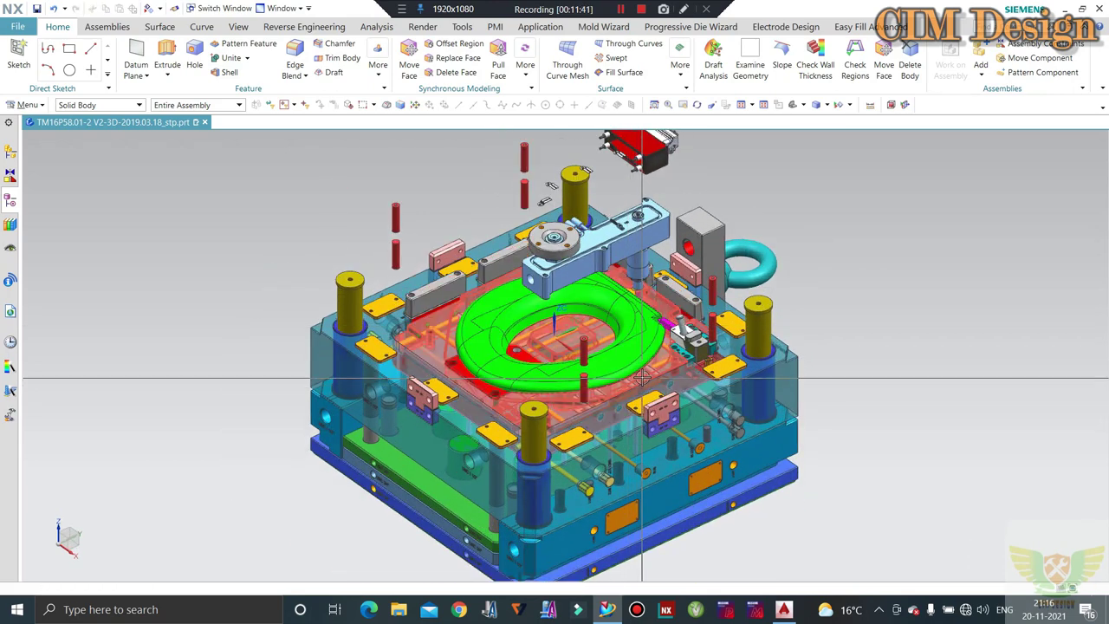
click(643, 378)
key(ctrl+b)
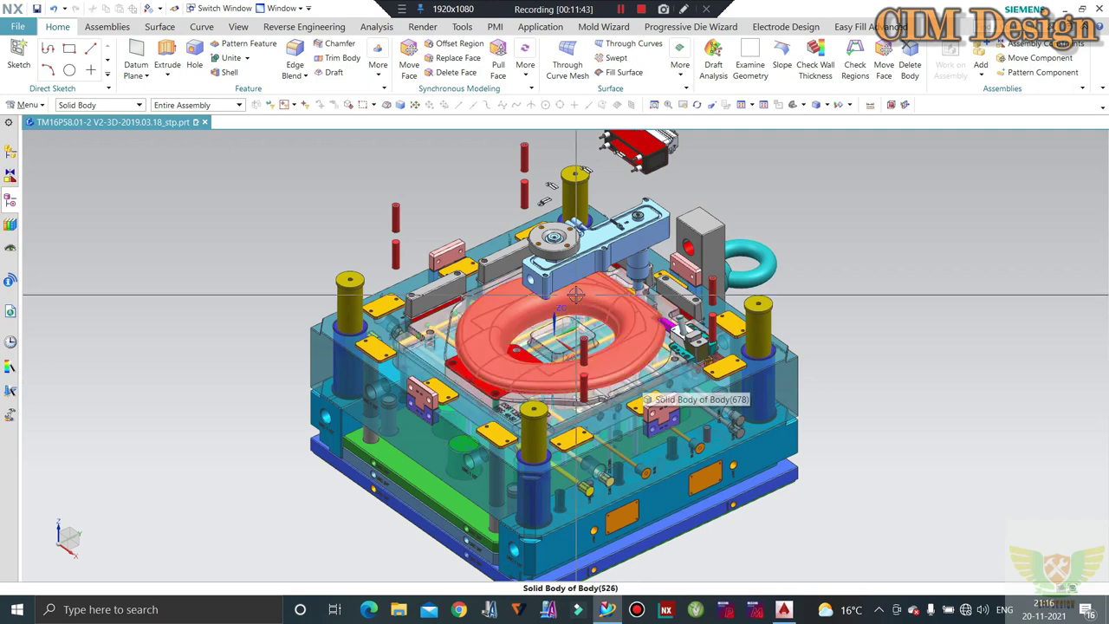
scroll(661, 334, down, 3)
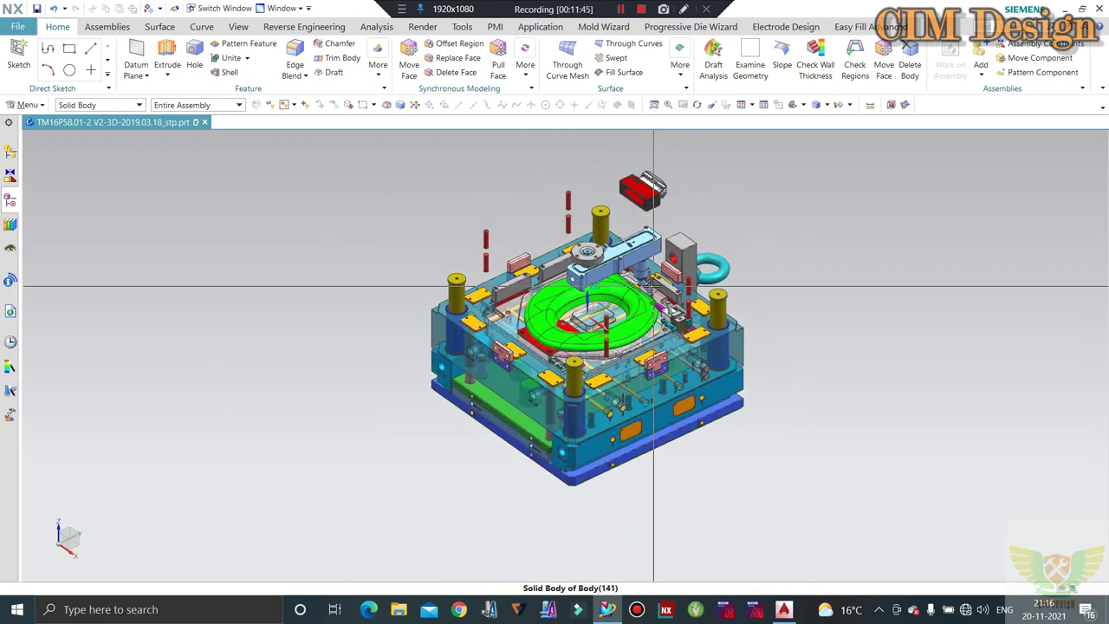
middle_drag(659, 287, 644, 286)
scroll(642, 304, up, 2)
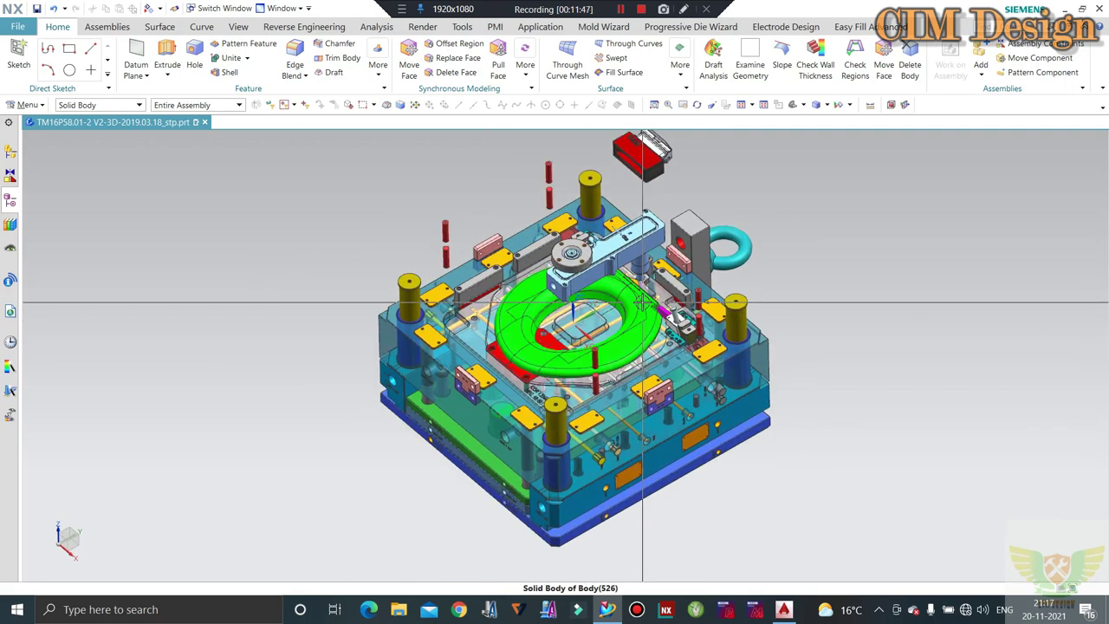
scroll(641, 314, up, 2)
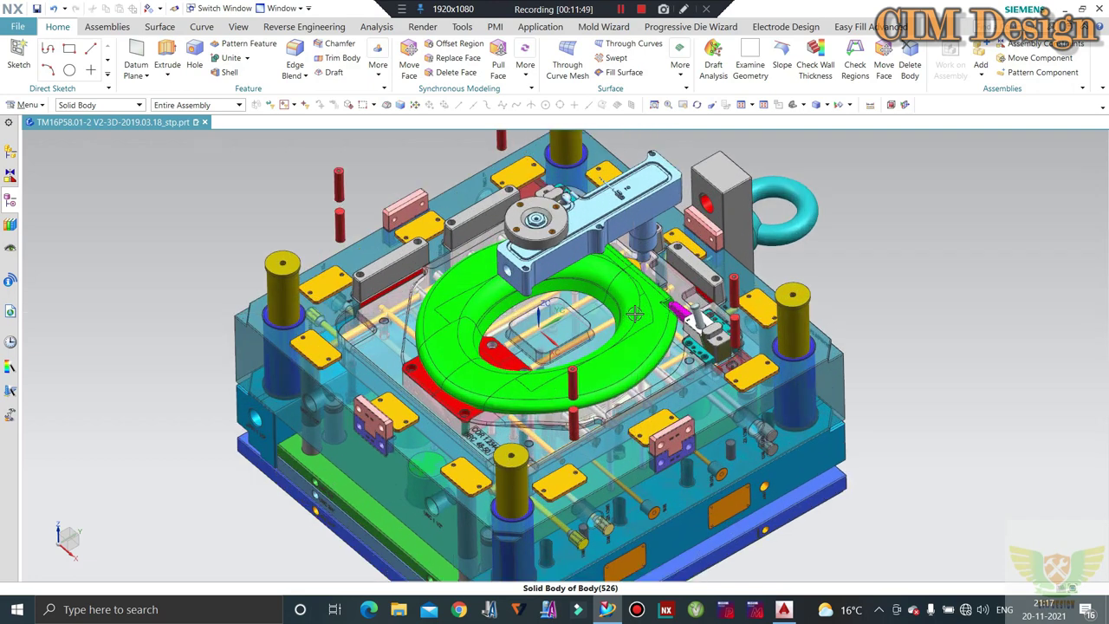
scroll(633, 312, down, 1)
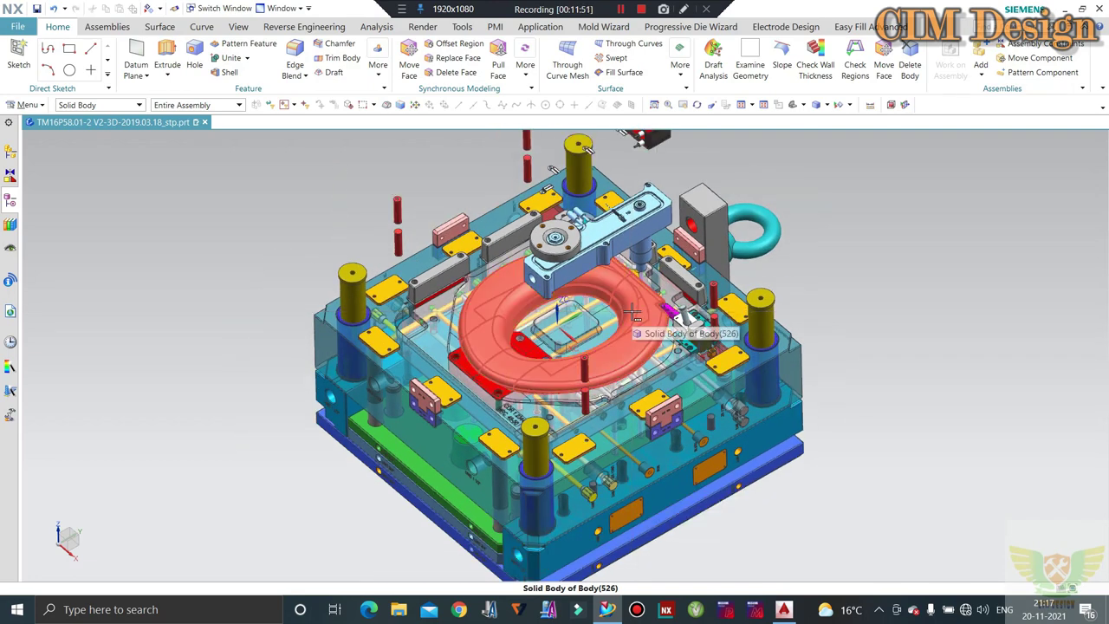
scroll(632, 312, down, 2)
mouse_move(632, 312)
middle_down()
mouse_move(626, 295)
mouse_move(639, 285)
middle_up()
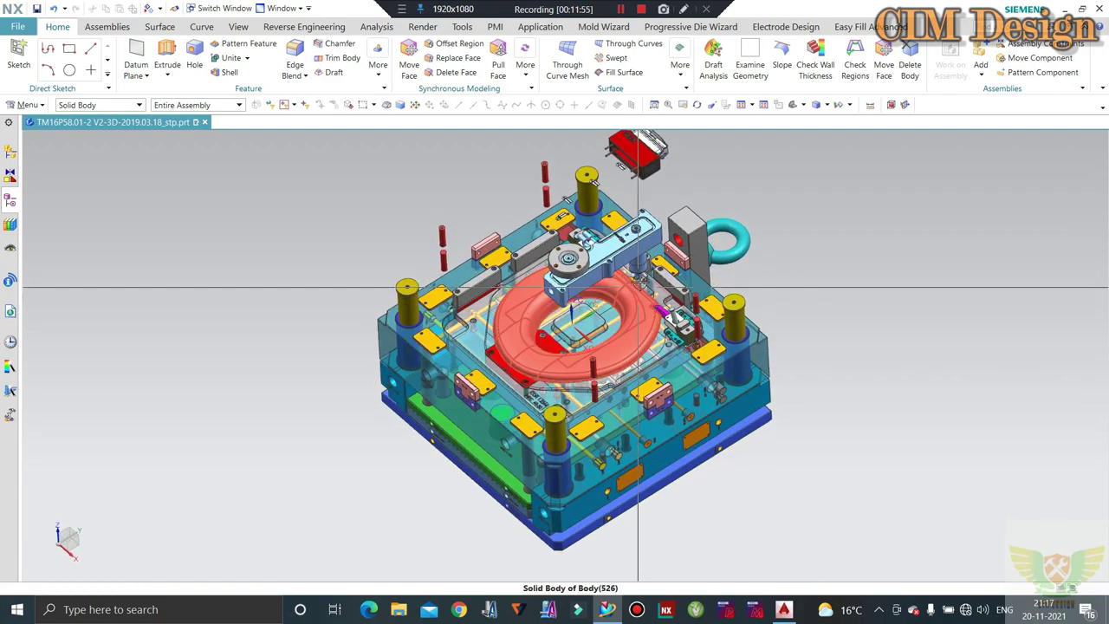
scroll(641, 279, up, 2)
scroll(641, 278, down, 1)
scroll(641, 277, down, 1)
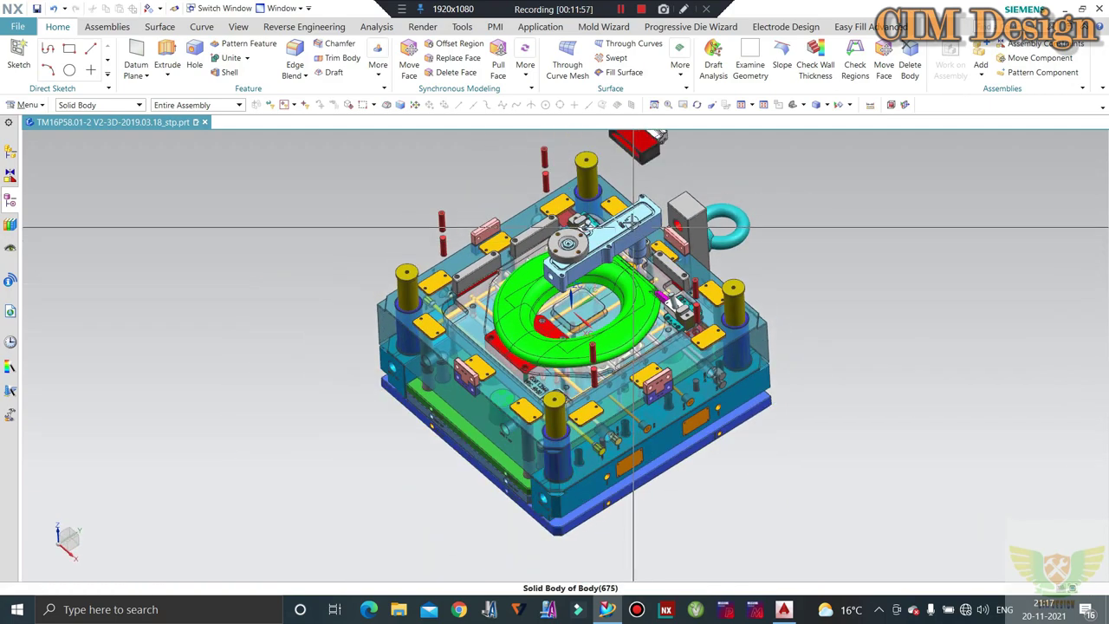
middle_drag(641, 278, 633, 215)
scroll(633, 217, up, 1)
scroll(636, 230, up, 1)
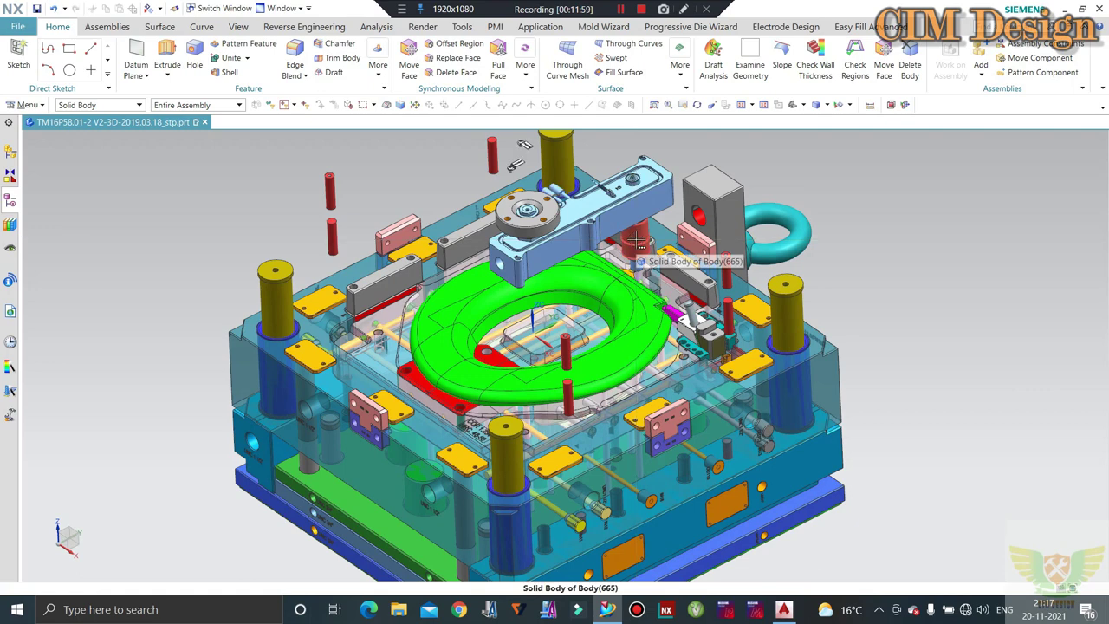
mouse_move(640, 242)
middle_down()
mouse_move(644, 264)
mouse_move(640, 251)
middle_up()
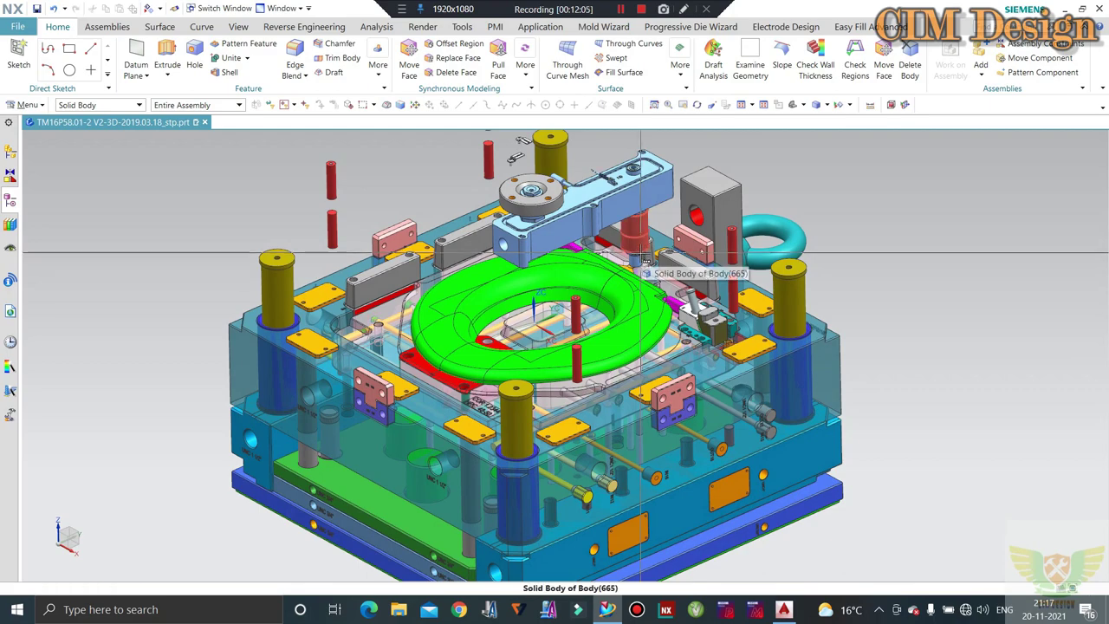
scroll(636, 259, up, 1)
scroll(637, 260, down, 2)
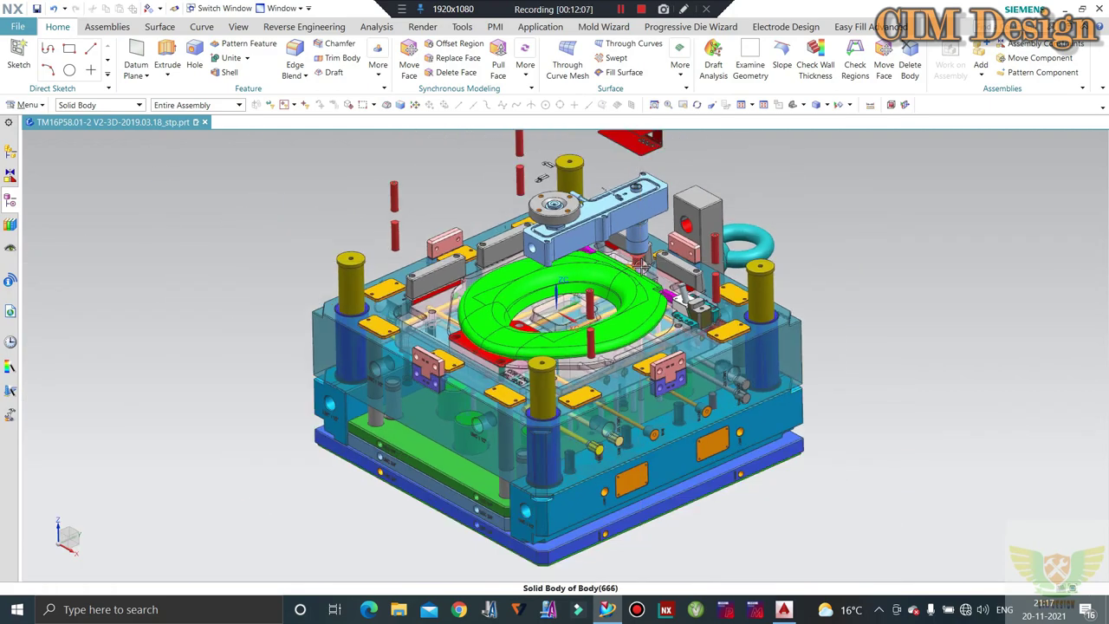
scroll(638, 264, up, 1)
middle_drag(638, 263, 641, 269)
scroll(641, 269, down, 2)
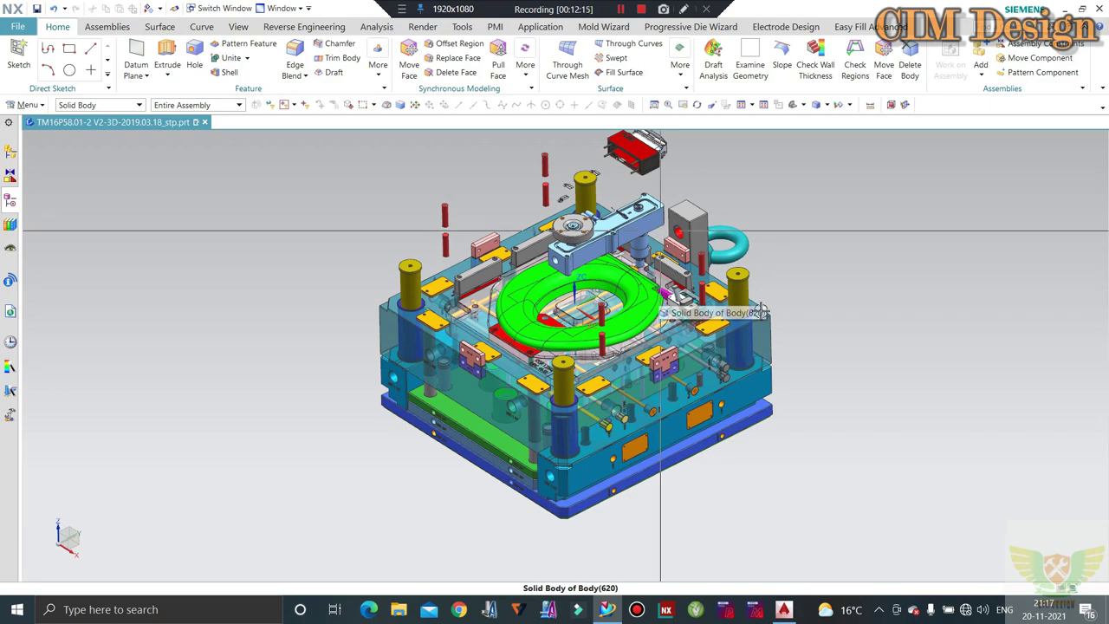
scroll(532, 373, down, 2)
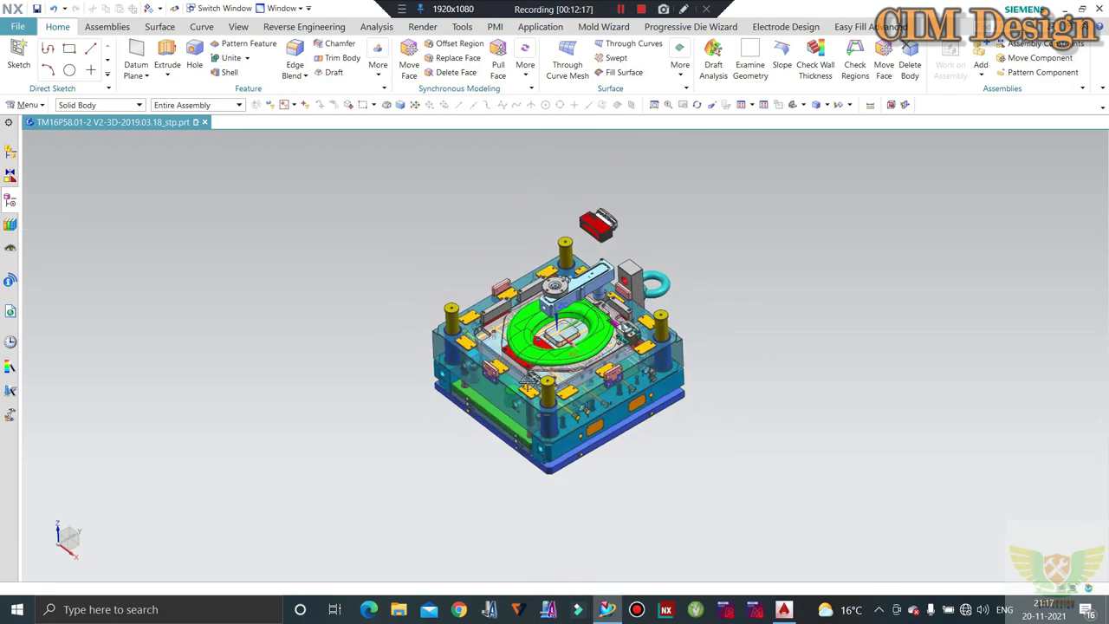
scroll(538, 360, up, 5)
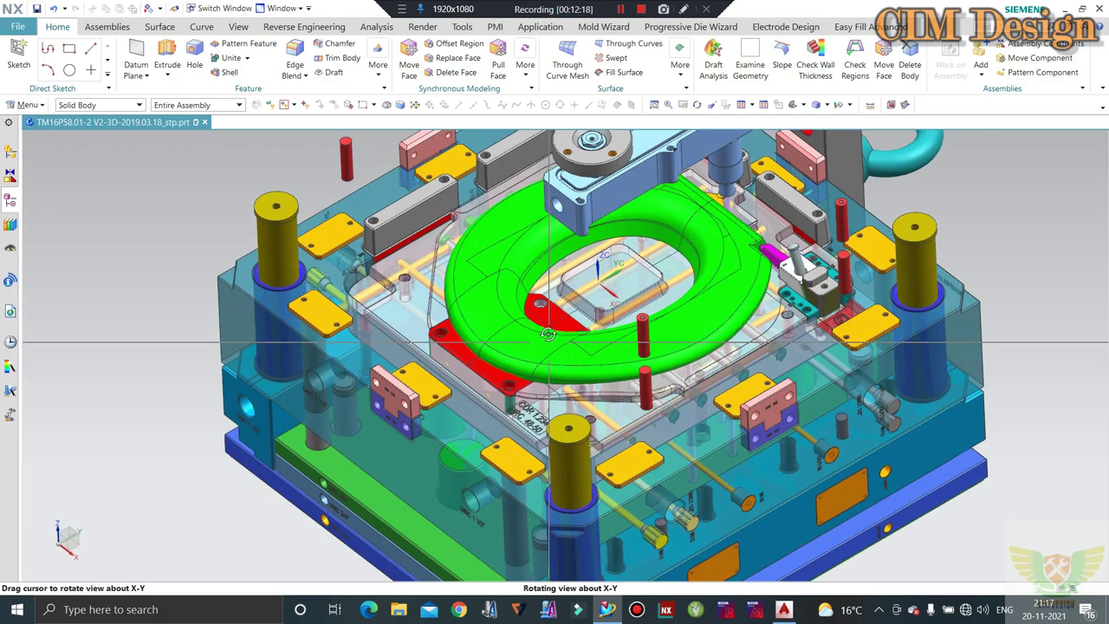
middle_drag(548, 334, 520, 291)
scroll(529, 305, down, 2)
scroll(520, 292, up, 2)
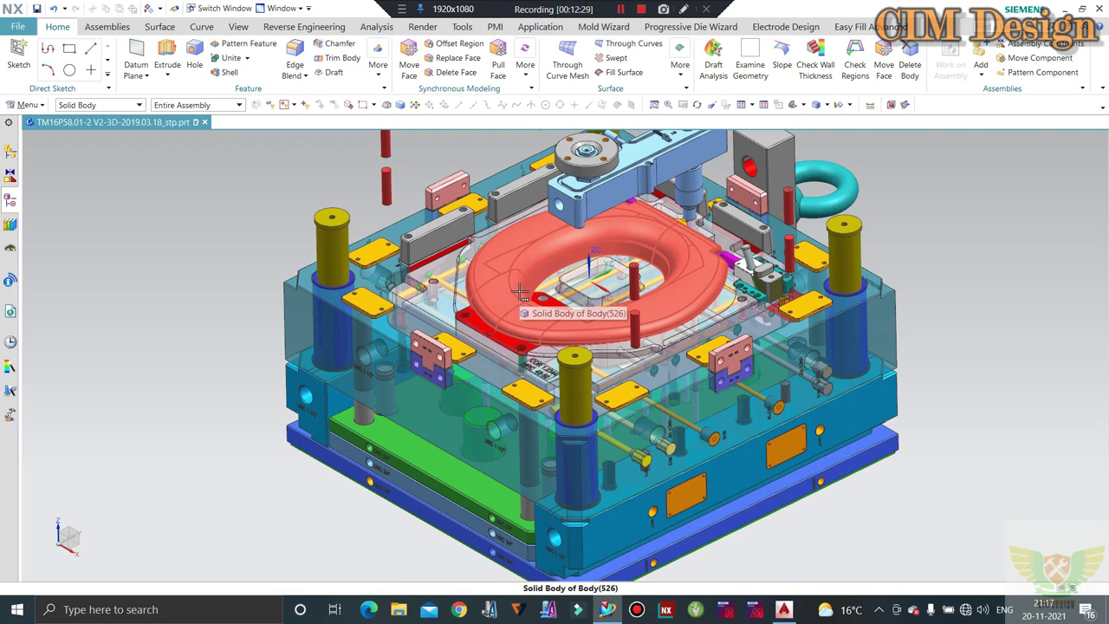
scroll(518, 283, down, 1)
click(517, 282)
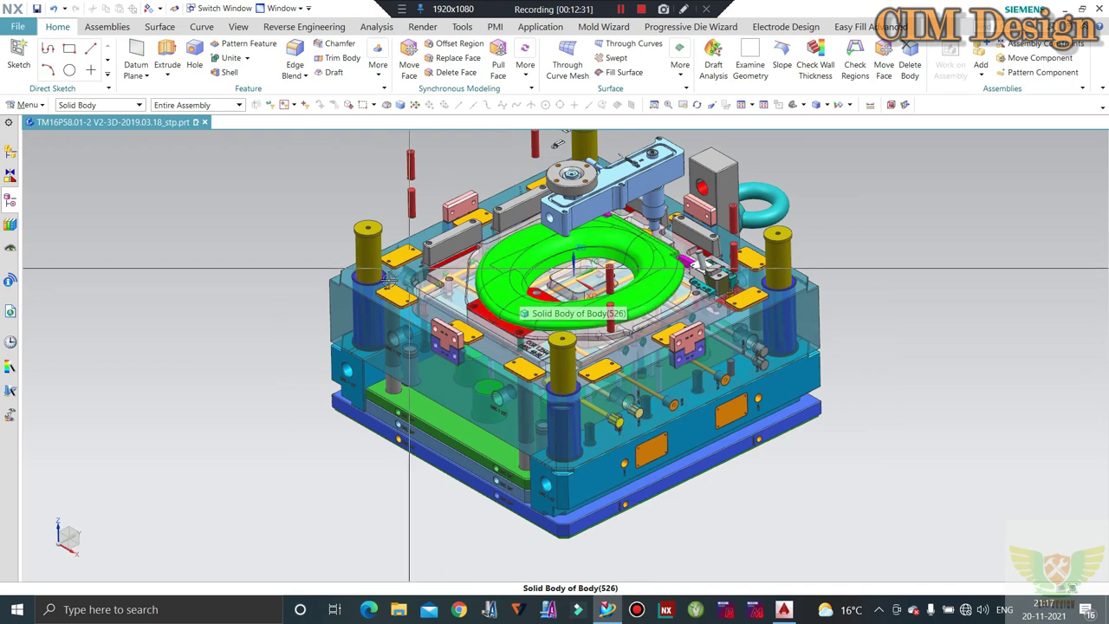
key(Escape)
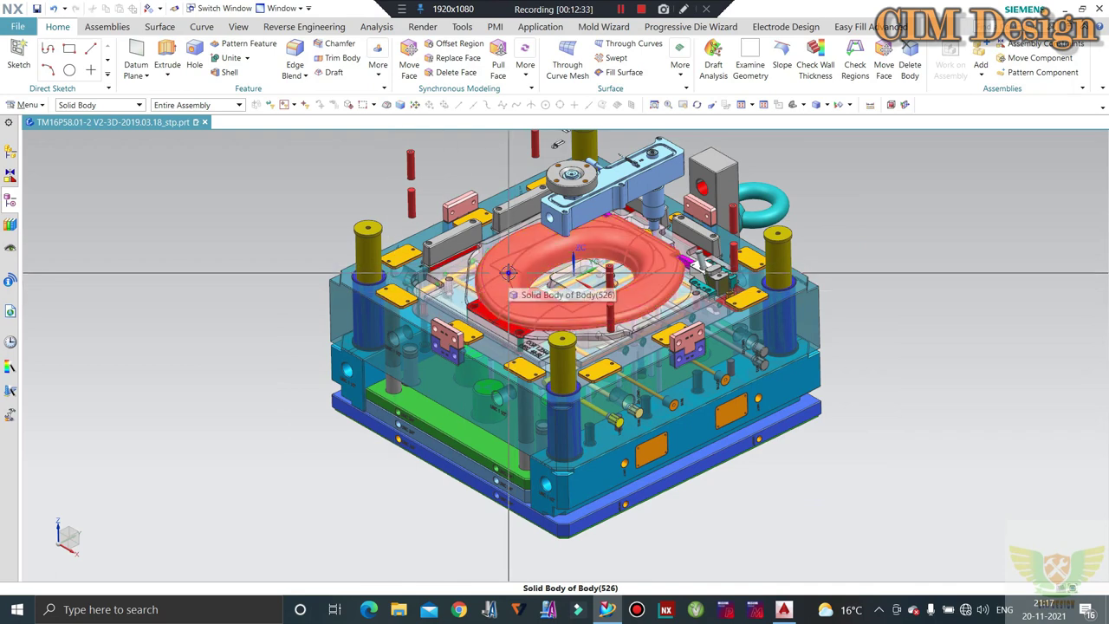
- Hide the selected toilet-seat body and turn the view toward the red core insert
key(ctrl+b)
middle_drag(505, 335, 505, 303)
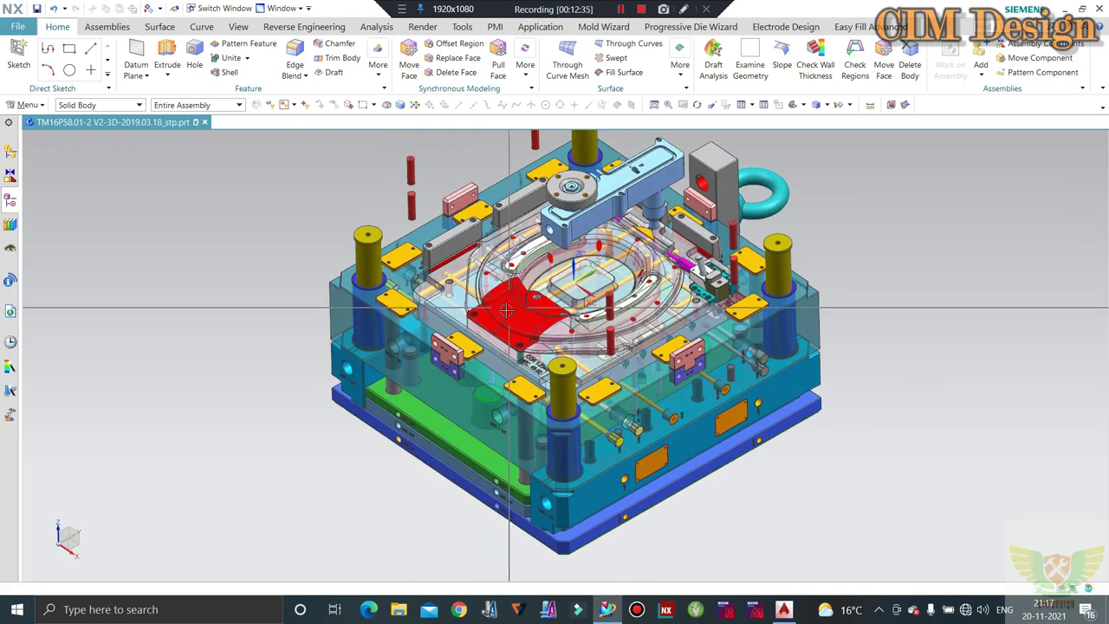
scroll(505, 311, up, 2)
scroll(505, 311, up, 1)
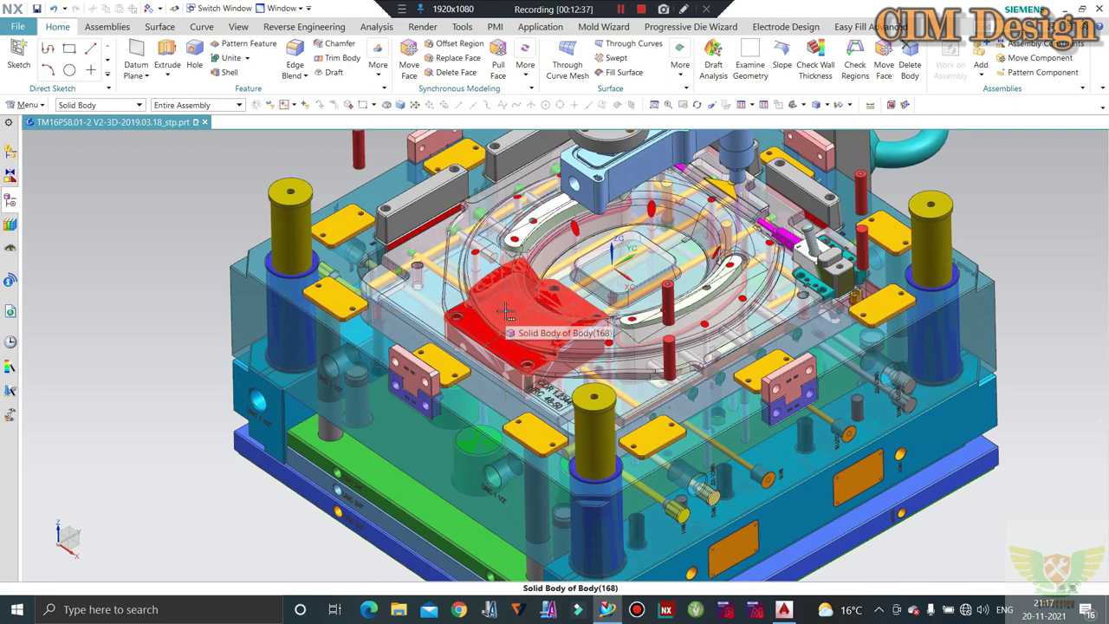
scroll(505, 310, down, 3)
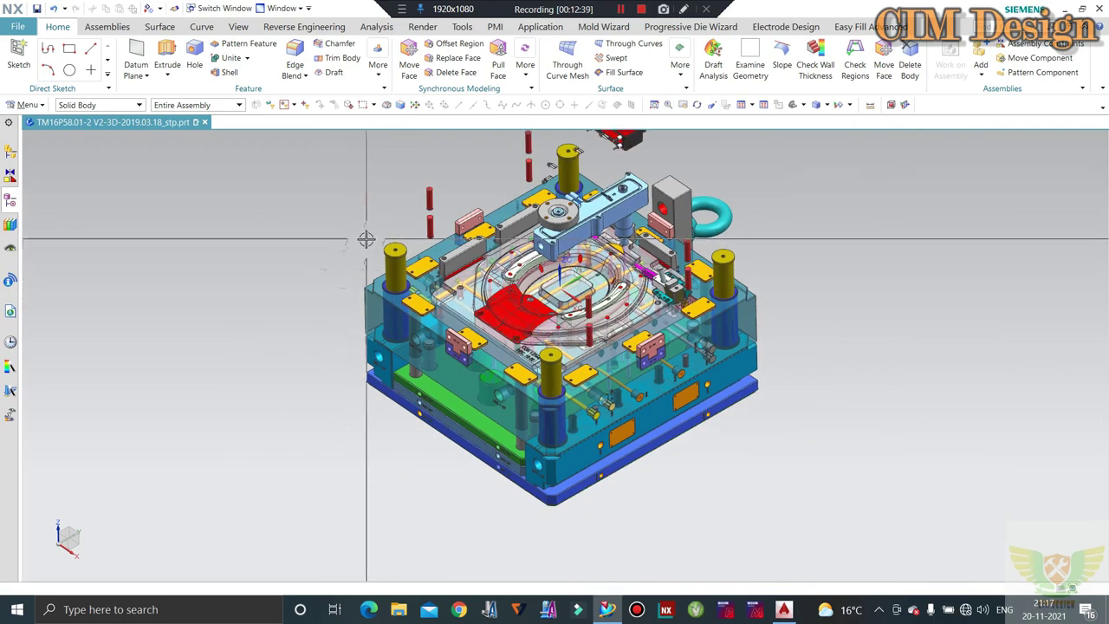
- Orbit and zoom around the red core insert to examine it from several angles
mouse_move(366, 239)
middle_down()
mouse_move(367, 226)
mouse_move(416, 227)
mouse_move(565, 332)
middle_up()
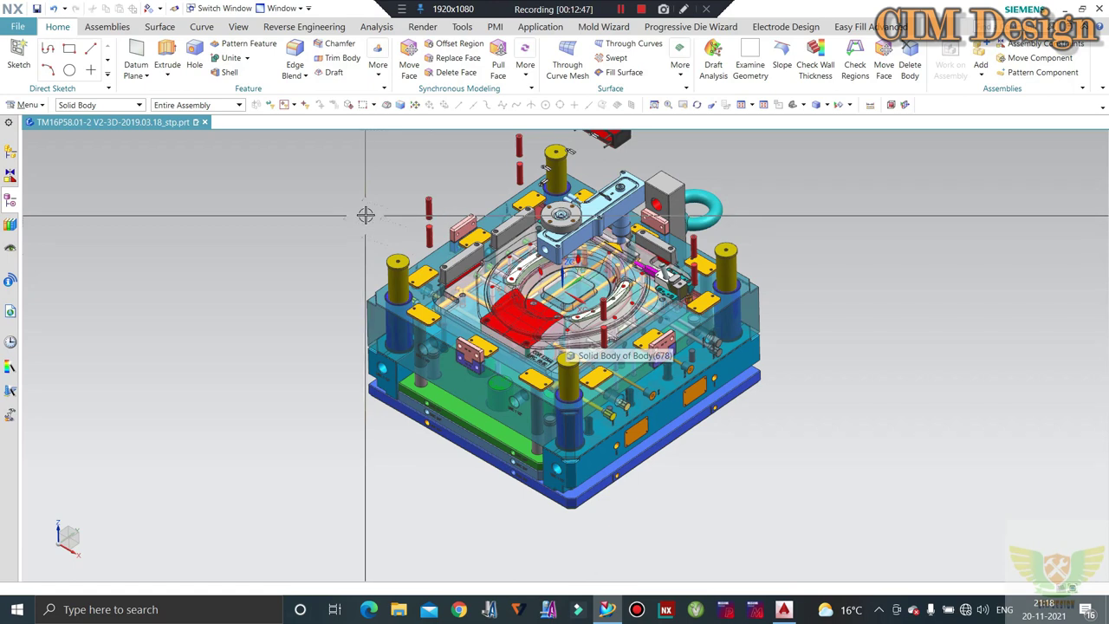
scroll(364, 216, up, 2)
scroll(382, 230, up, 2)
scroll(404, 245, down, 2)
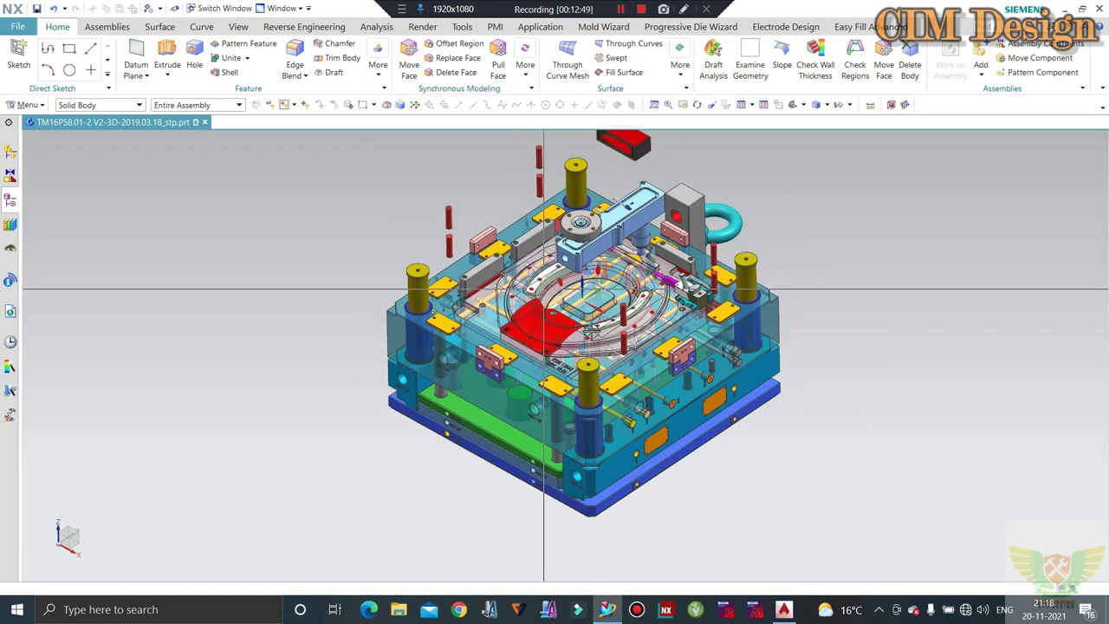
middle_drag(589, 286, 585, 325)
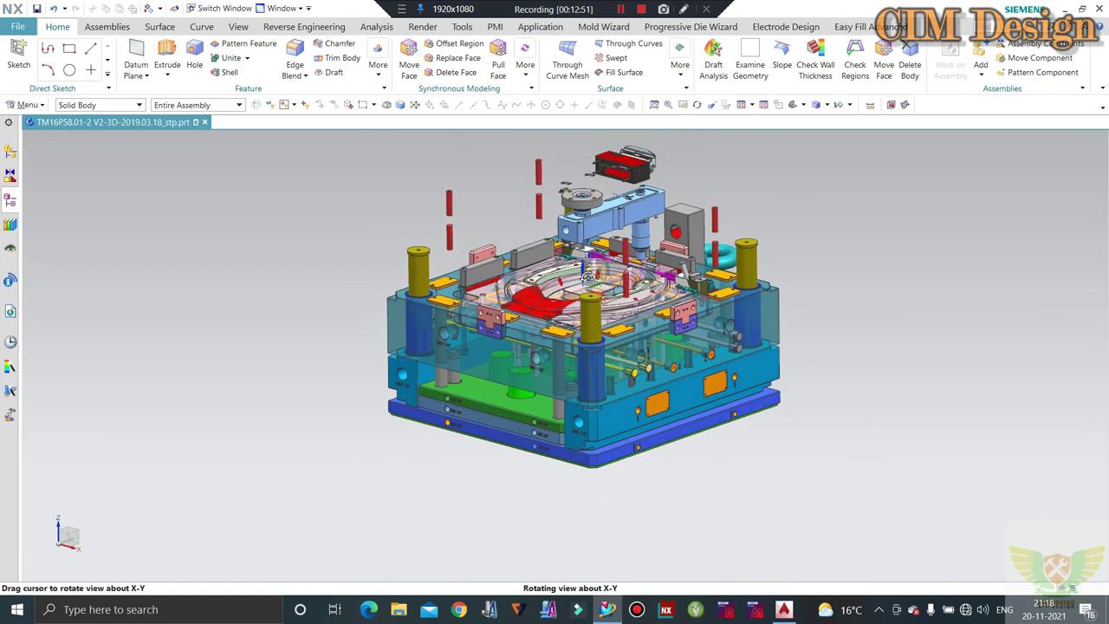
scroll(585, 368, up, 2)
scroll(585, 369, up, 1)
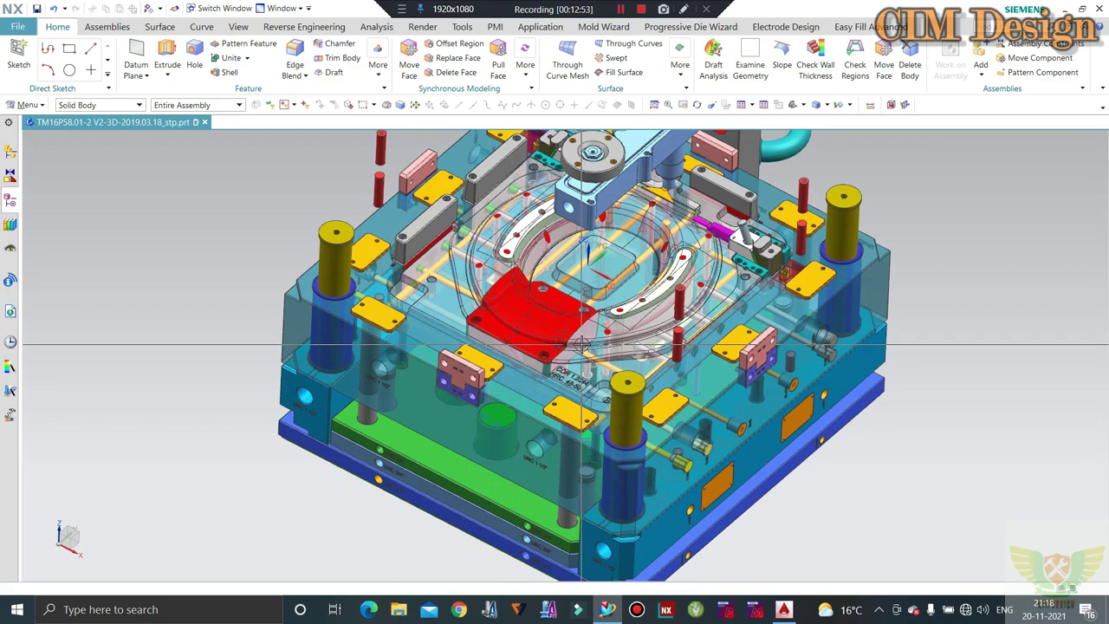
scroll(583, 346, up, 2)
scroll(580, 332, down, 1)
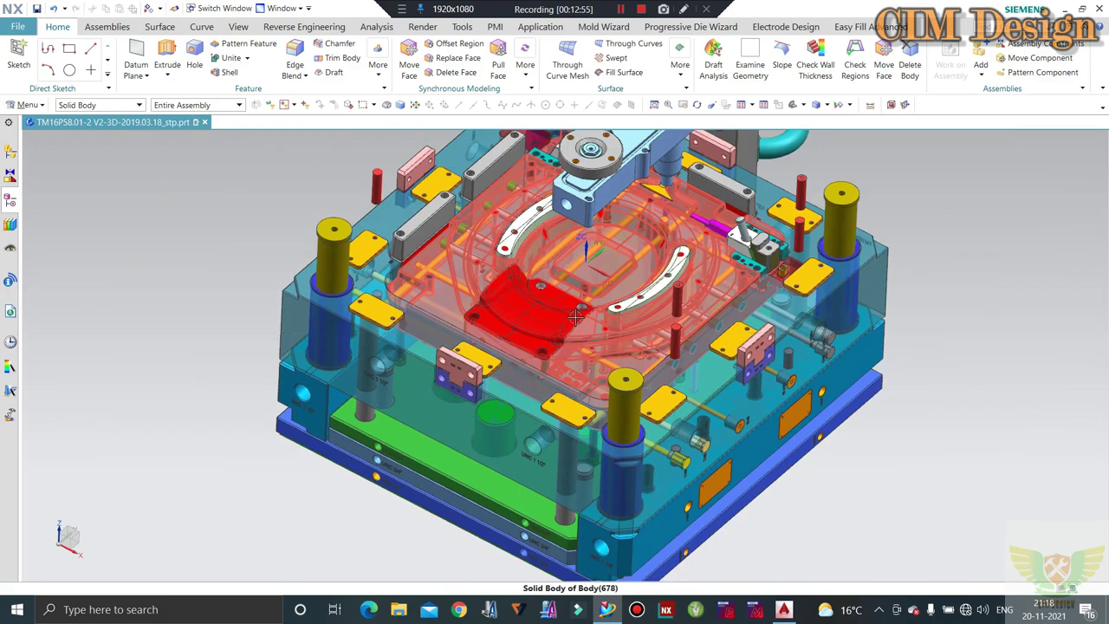
middle_drag(580, 332, 572, 310)
scroll(571, 310, down, 5)
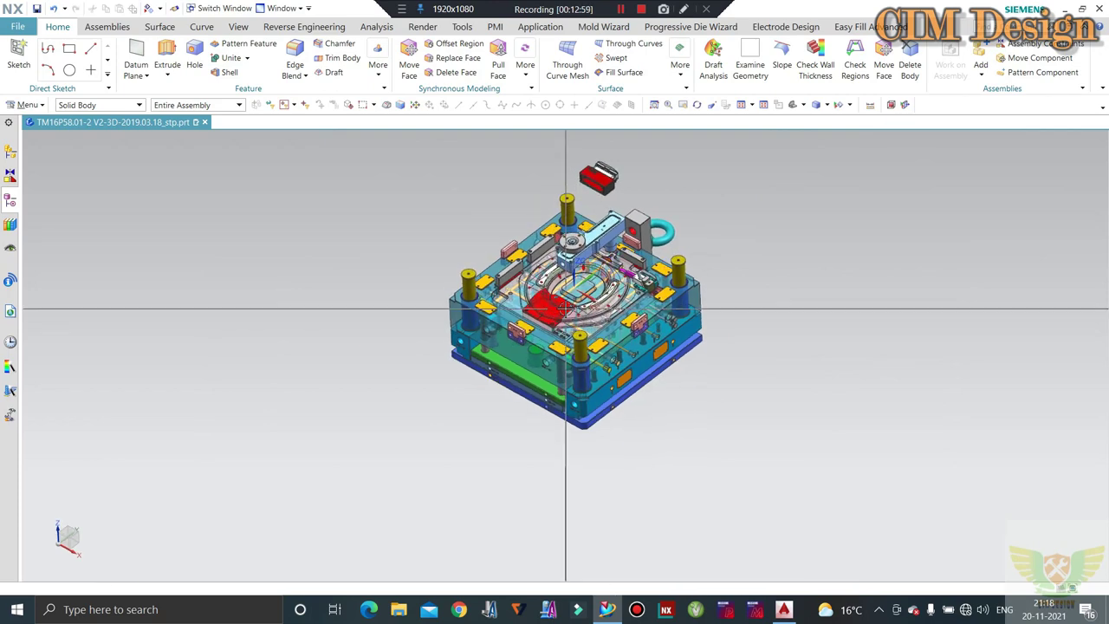
scroll(607, 342, up, 1)
scroll(621, 354, up, 1)
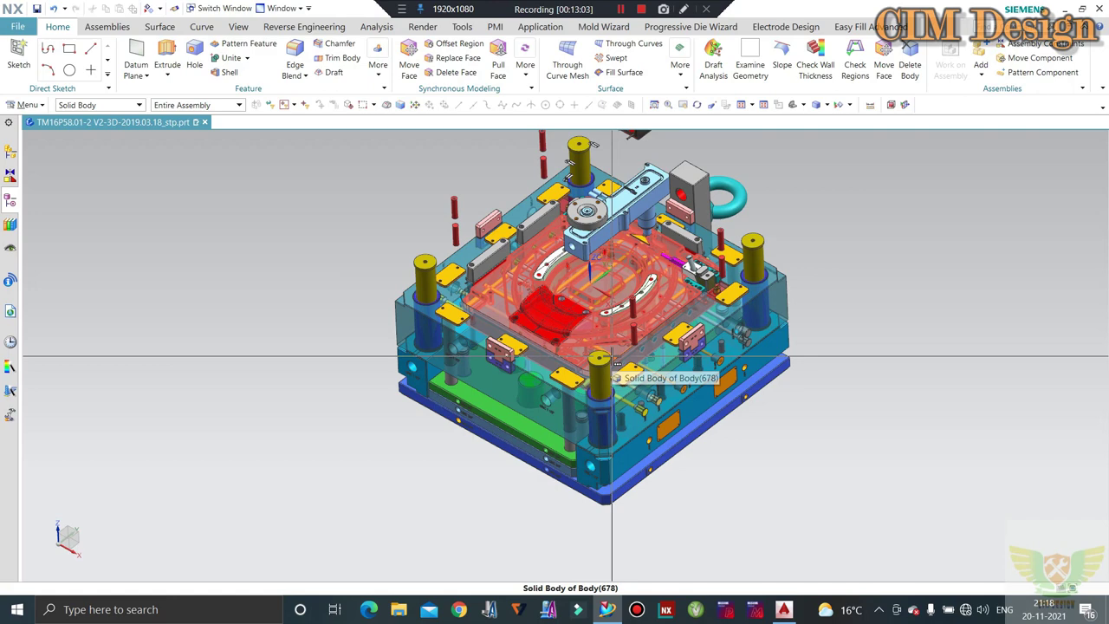
mouse_move(613, 361)
middle_down()
mouse_move(587, 299)
mouse_move(534, 302)
middle_up()
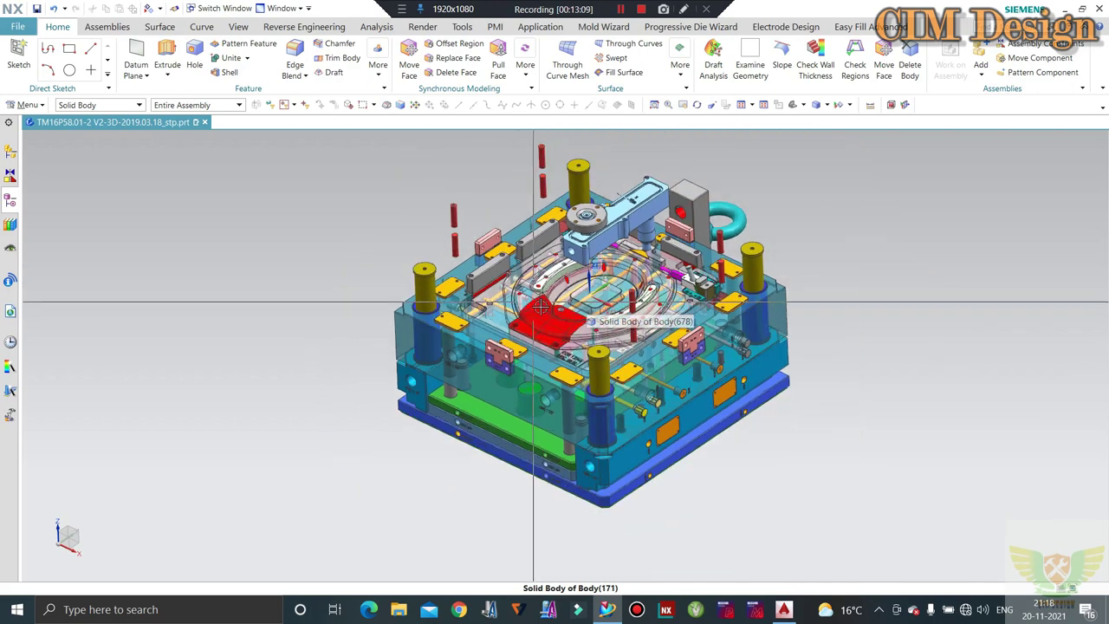
scroll(534, 303, up, 1)
scroll(538, 307, up, 2)
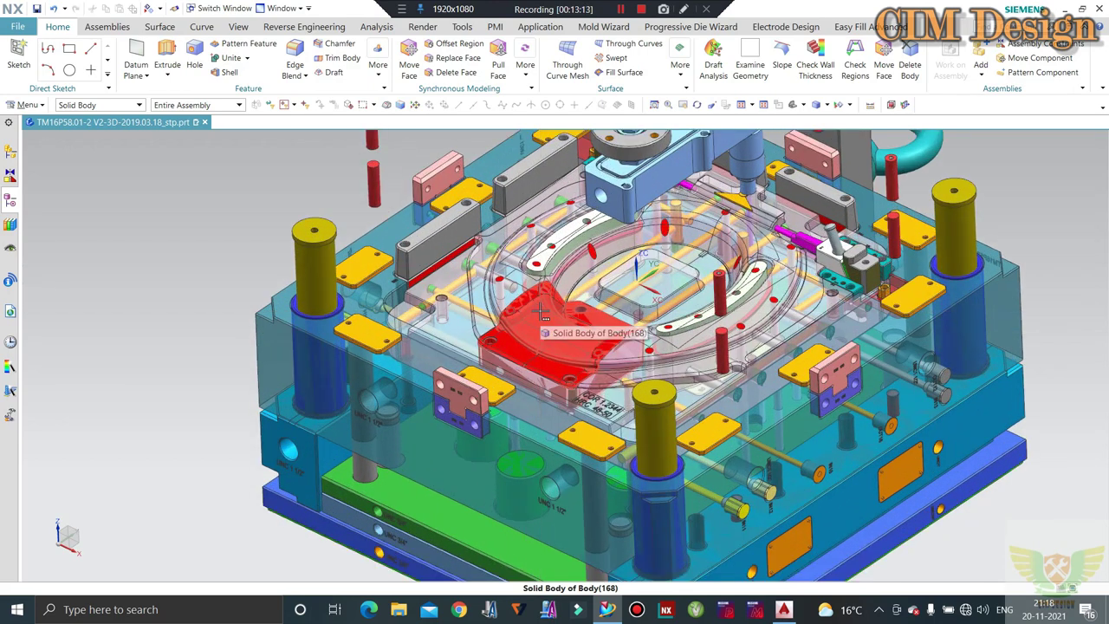
scroll(543, 314, down, 2)
scroll(546, 321, down, 2)
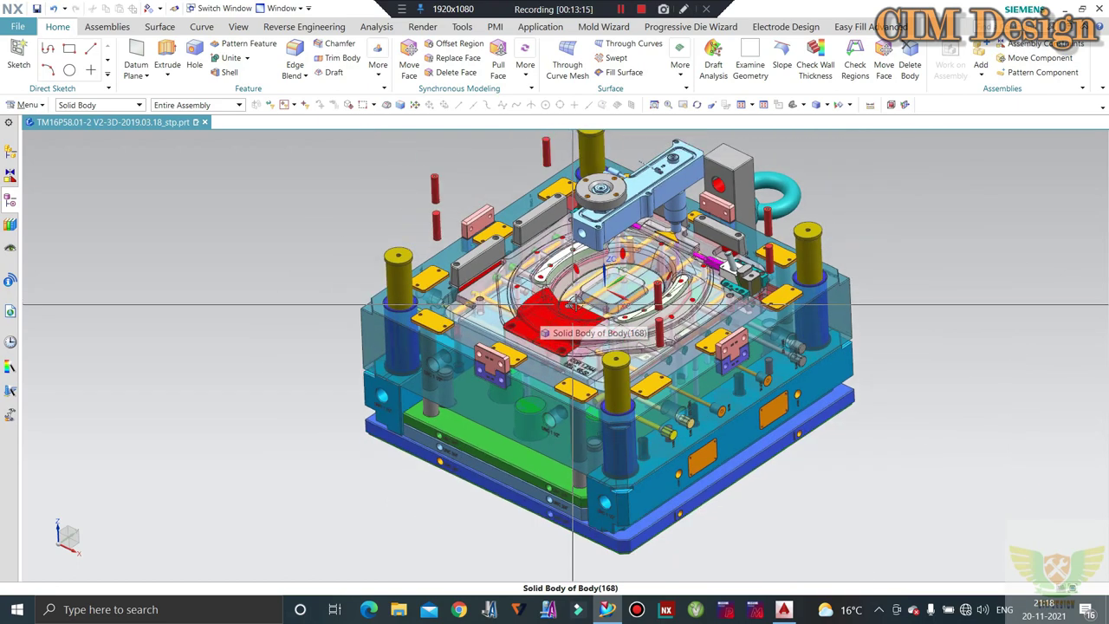
- Rotate the mold toward a side view and bring the slider block area into view
mouse_move(554, 322)
middle_down()
mouse_move(579, 295)
mouse_move(575, 305)
middle_up()
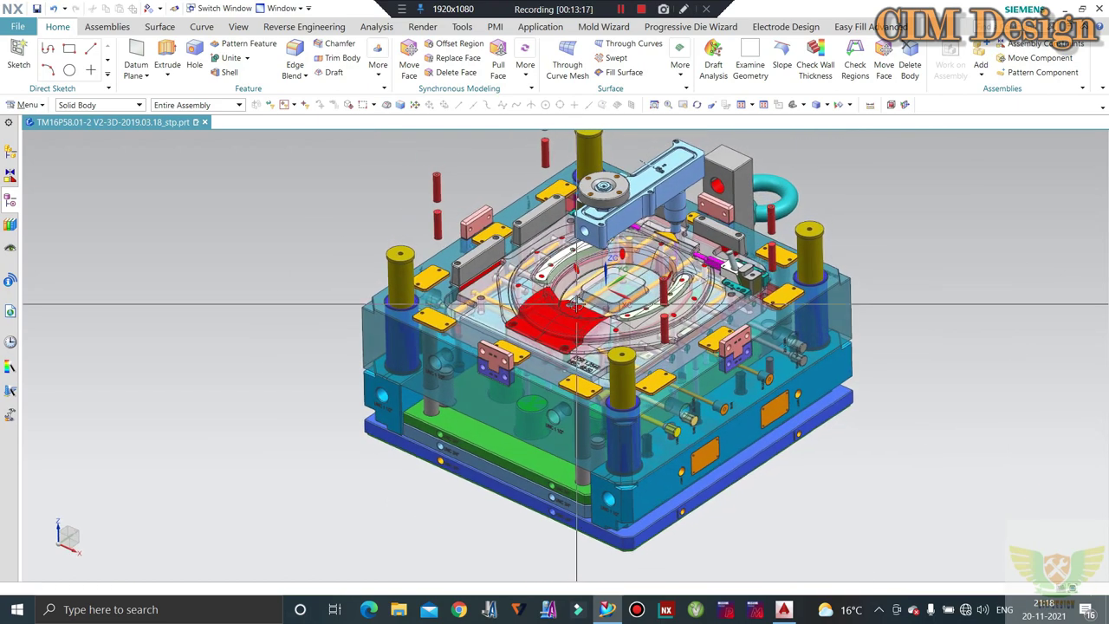
scroll(570, 314, up, 2)
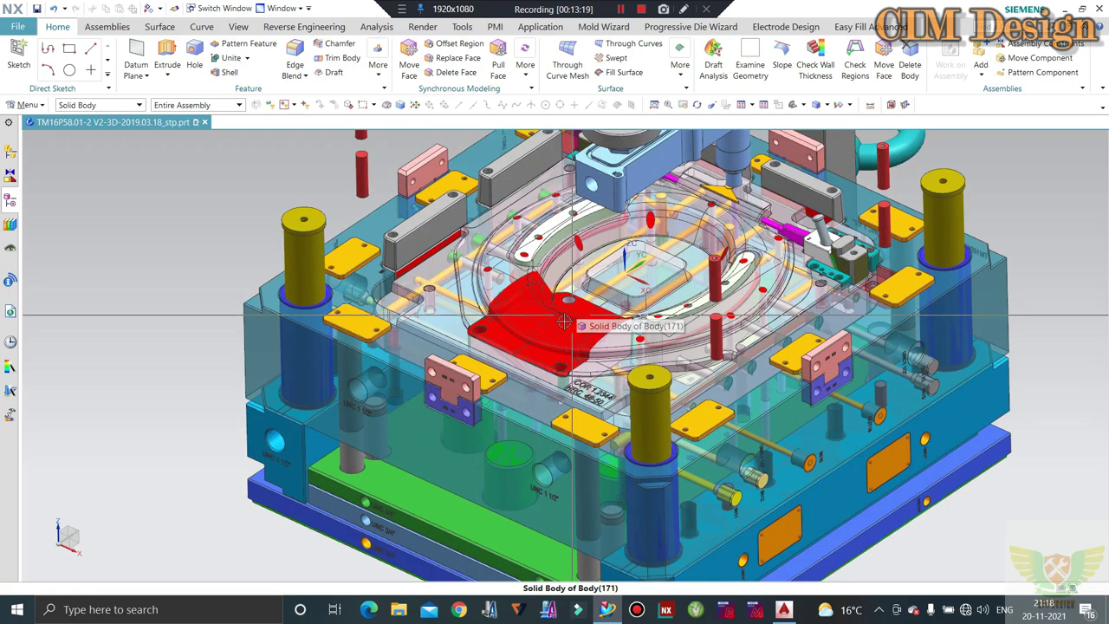
scroll(563, 320, down, 2)
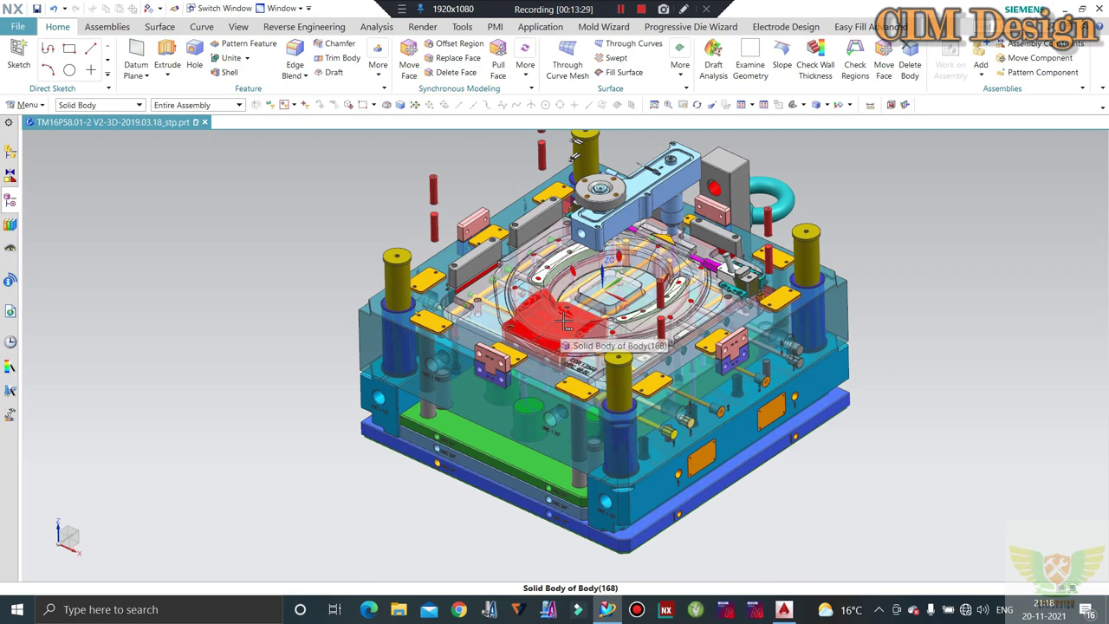
scroll(562, 326, up, 1)
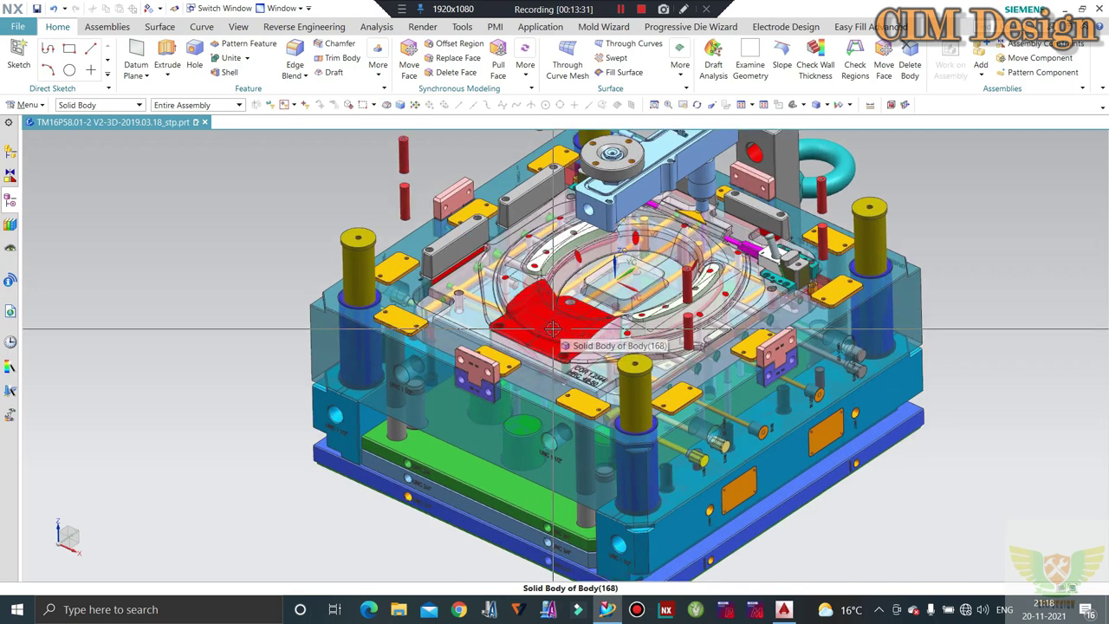
scroll(553, 334, up, 1)
scroll(553, 334, up, 1)
scroll(552, 334, up, 1)
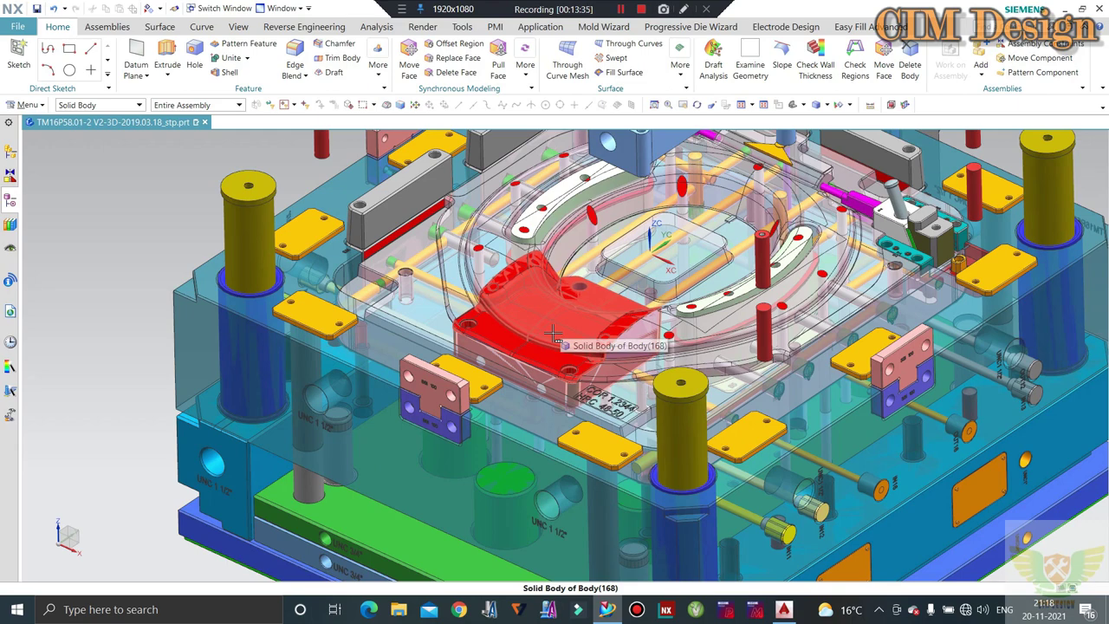
scroll(552, 335, down, 5)
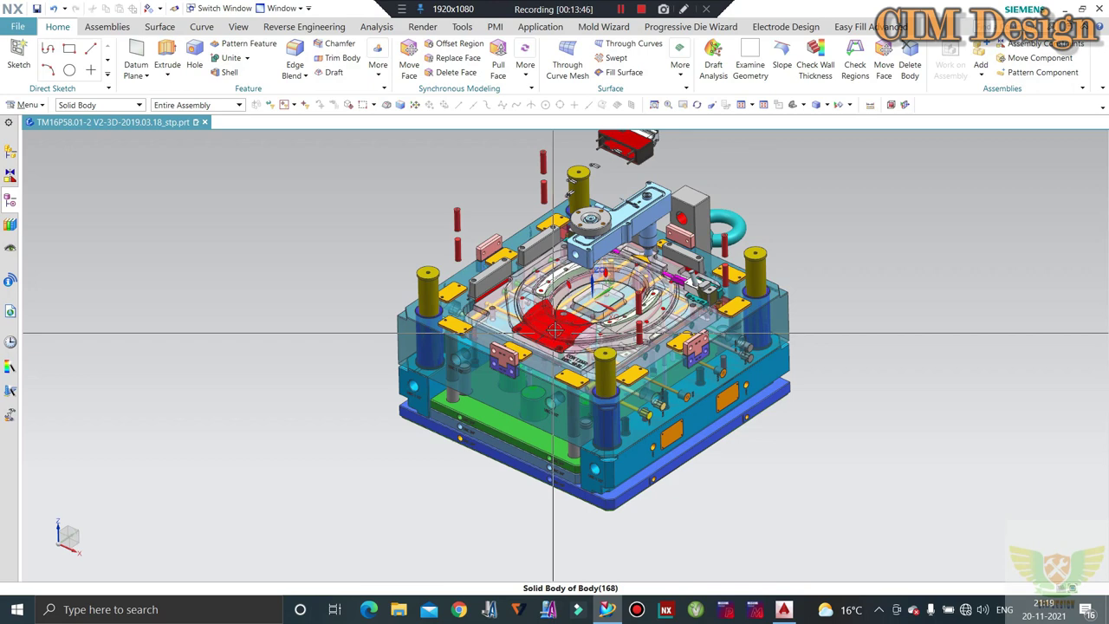
scroll(555, 329, up, 2)
scroll(547, 320, up, 1)
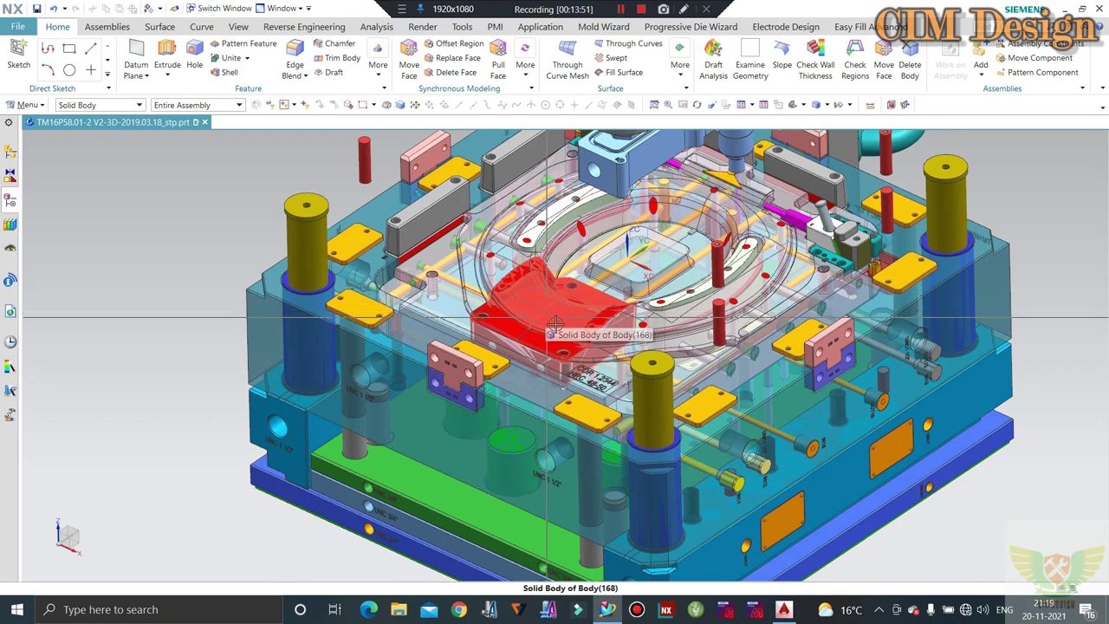
scroll(548, 318, down, 2)
scroll(548, 317, up, 1)
mouse_move(548, 317)
middle_down()
mouse_move(565, 306)
mouse_move(564, 323)
middle_up()
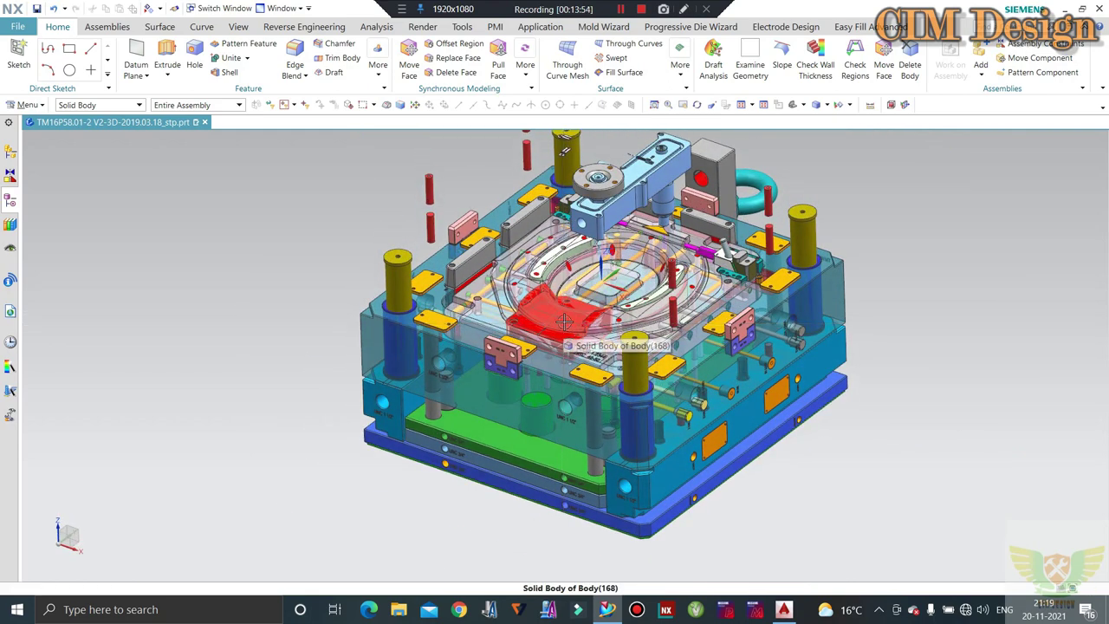
scroll(563, 323, down, 2)
scroll(565, 316, up, 2)
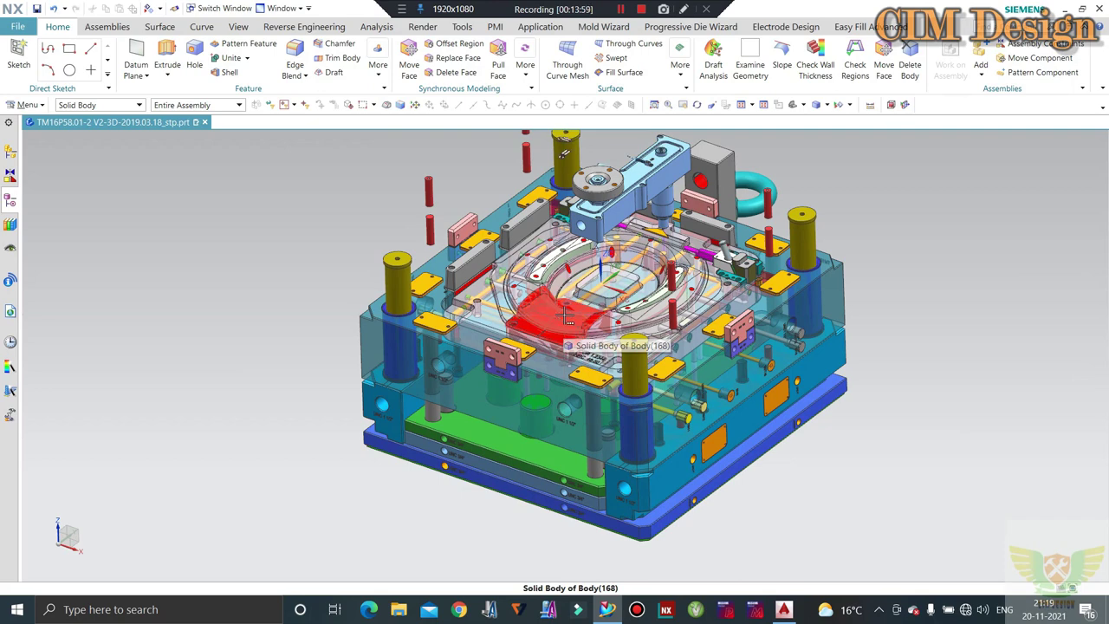
scroll(572, 313, up, 5)
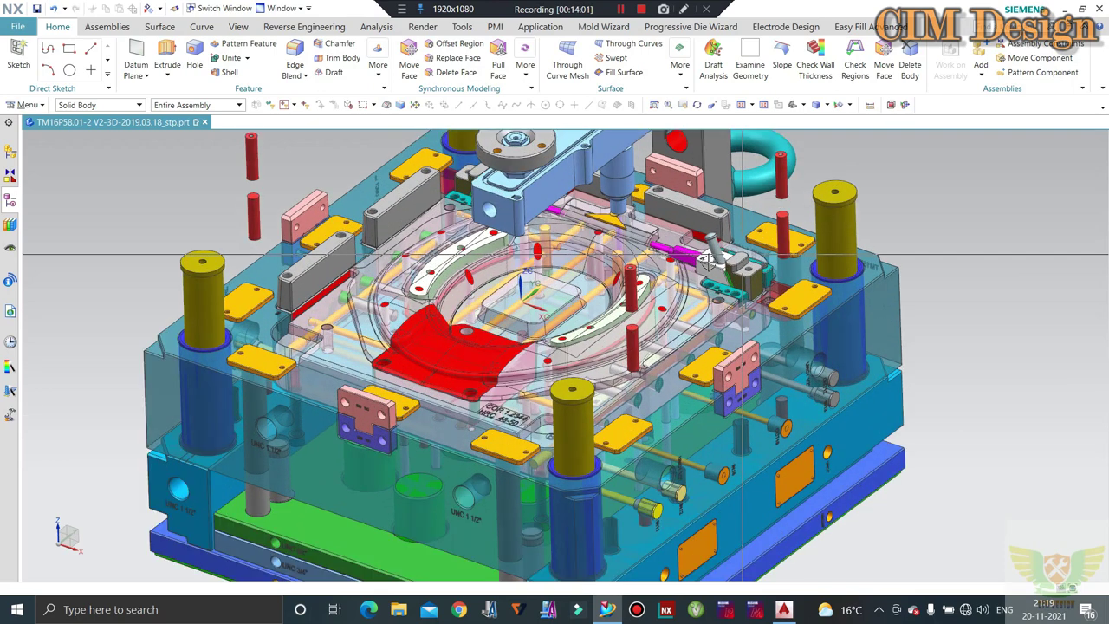
middle_drag(572, 312, 759, 307)
scroll(759, 307, up, 2)
- Hide the dark block beside the slider to reveal the part beneath it
scroll(759, 307, up, 2)
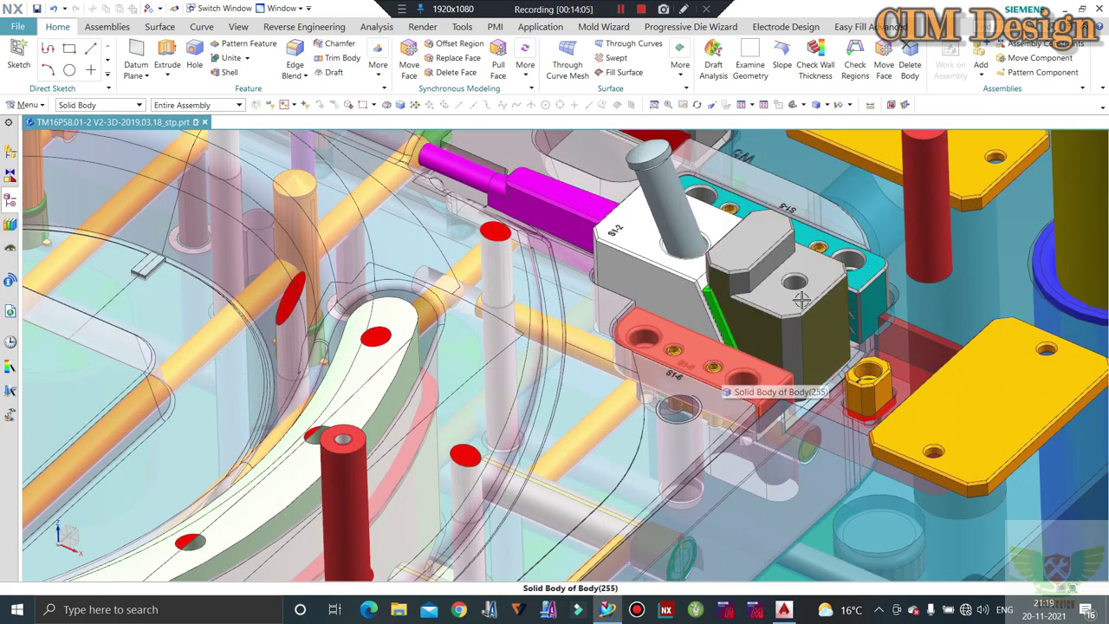
click(810, 351)
key(ctrl+b)
scroll(822, 299, up, 2)
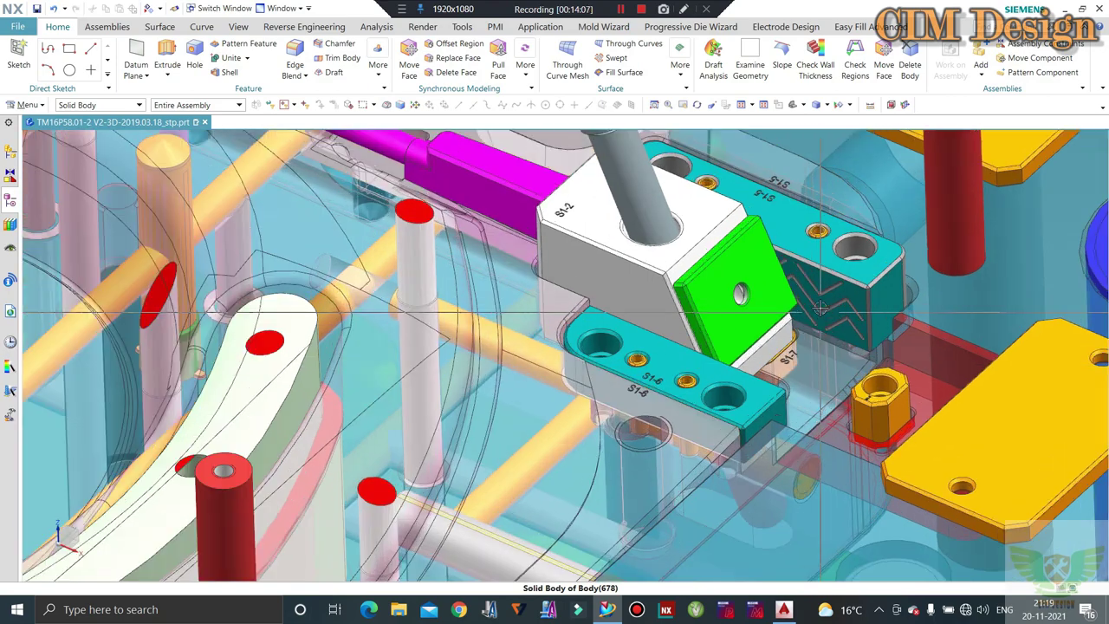
scroll(822, 299, up, 1)
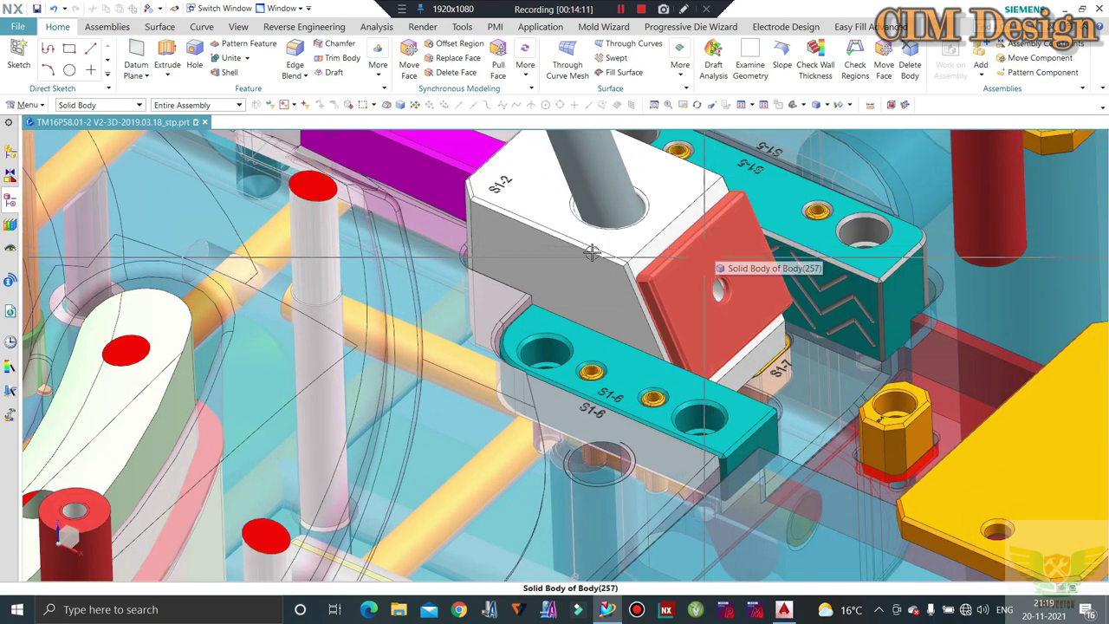
middle_drag(715, 246, 603, 221)
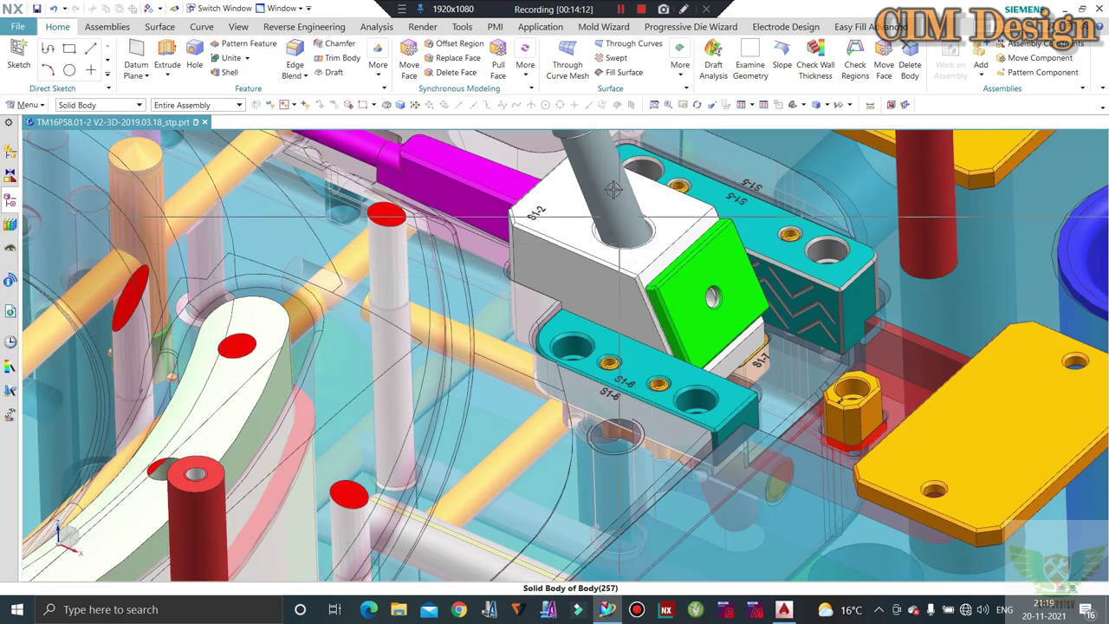
- Hide the S1-2 lifter block, restore it with undo, then hide it again
click(573, 235)
key(ctrl+b)
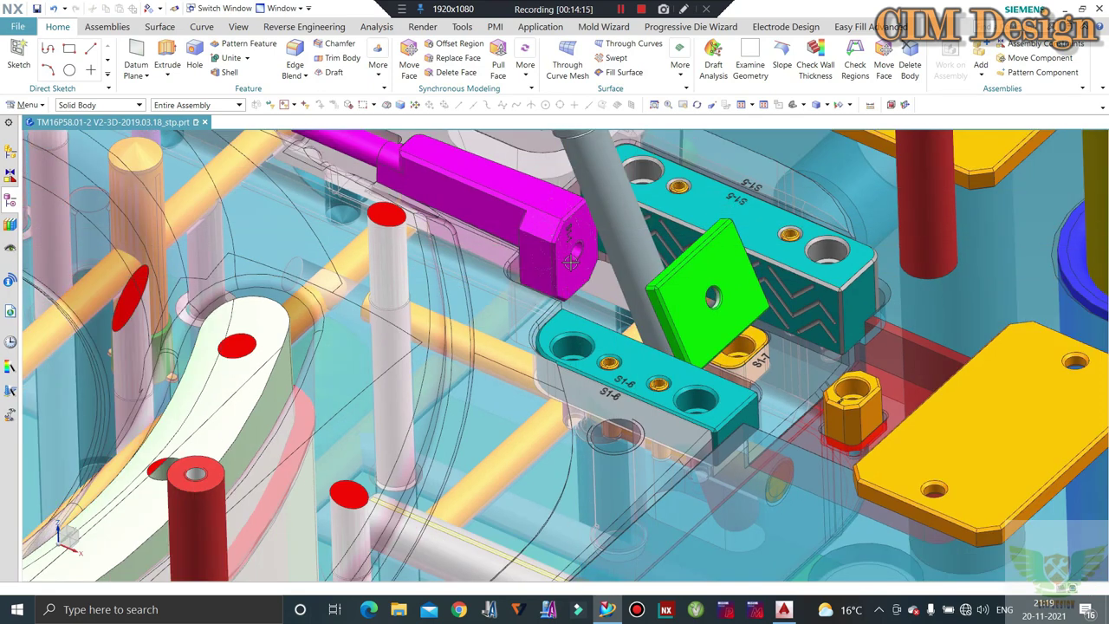
key(ctrl+z)
click(598, 245)
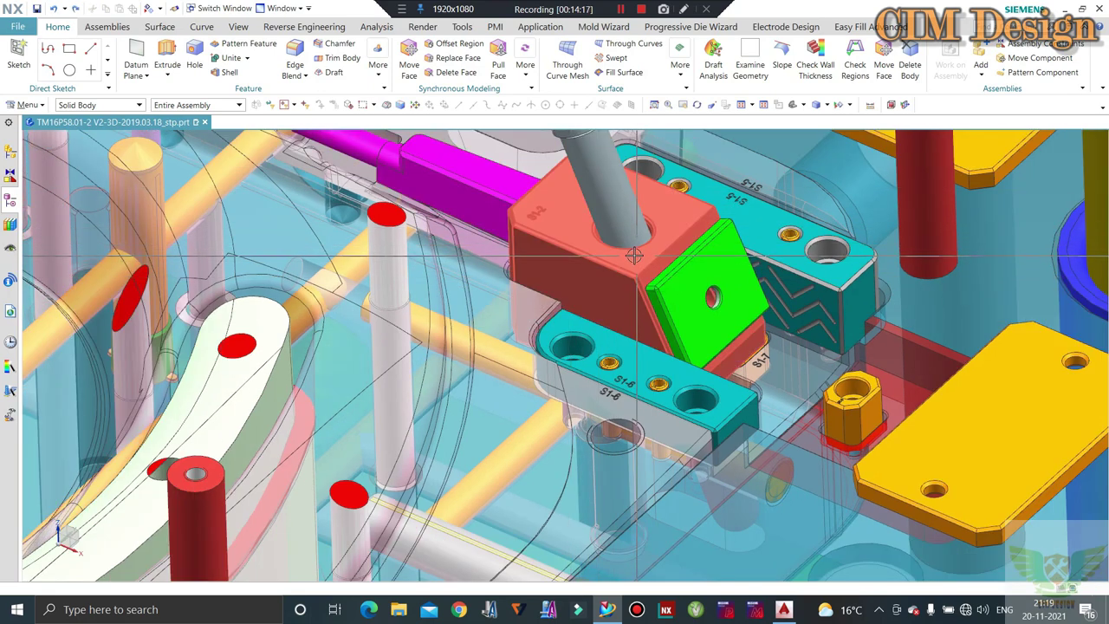
key(ctrl+b)
mouse_move(576, 251)
middle_down()
mouse_move(635, 272)
mouse_move(594, 254)
mouse_move(617, 221)
middle_up()
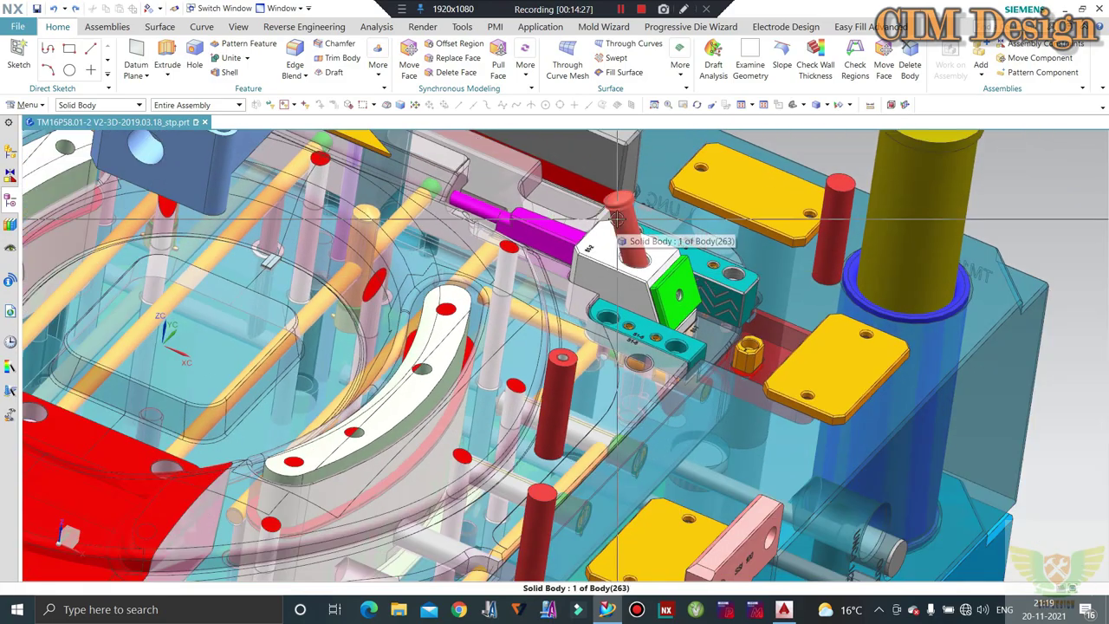
- Zoom and orbit around the lifter area and the magenta part behind it
scroll(620, 224, up, 2)
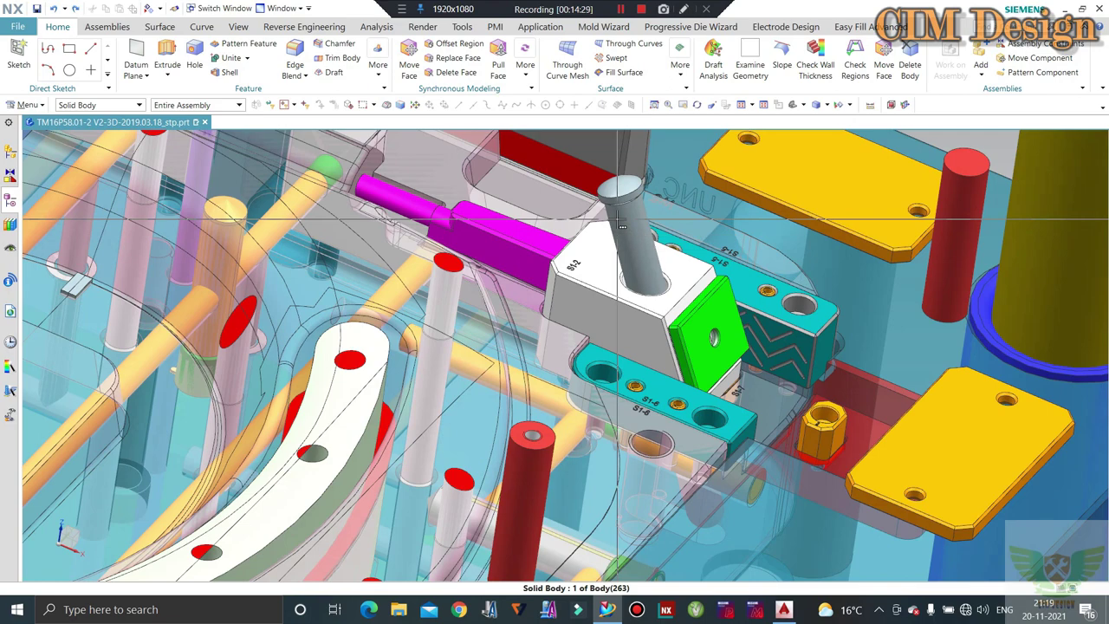
scroll(667, 267, down, 1)
scroll(667, 267, down, 1)
scroll(668, 268, down, 2)
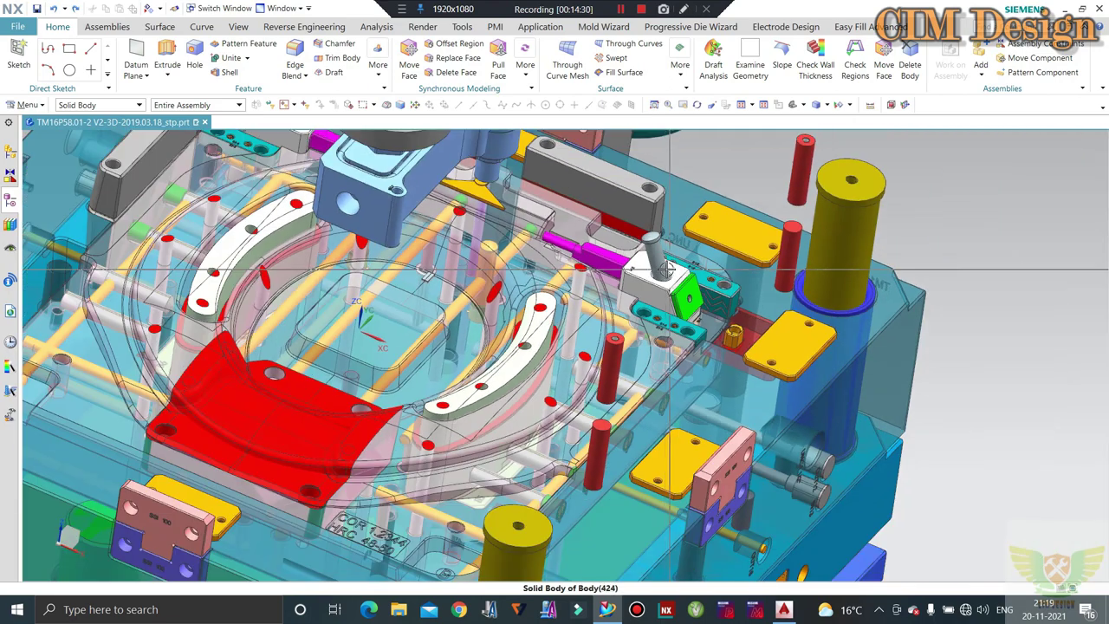
middle_drag(665, 269, 649, 248)
scroll(645, 260, up, 2)
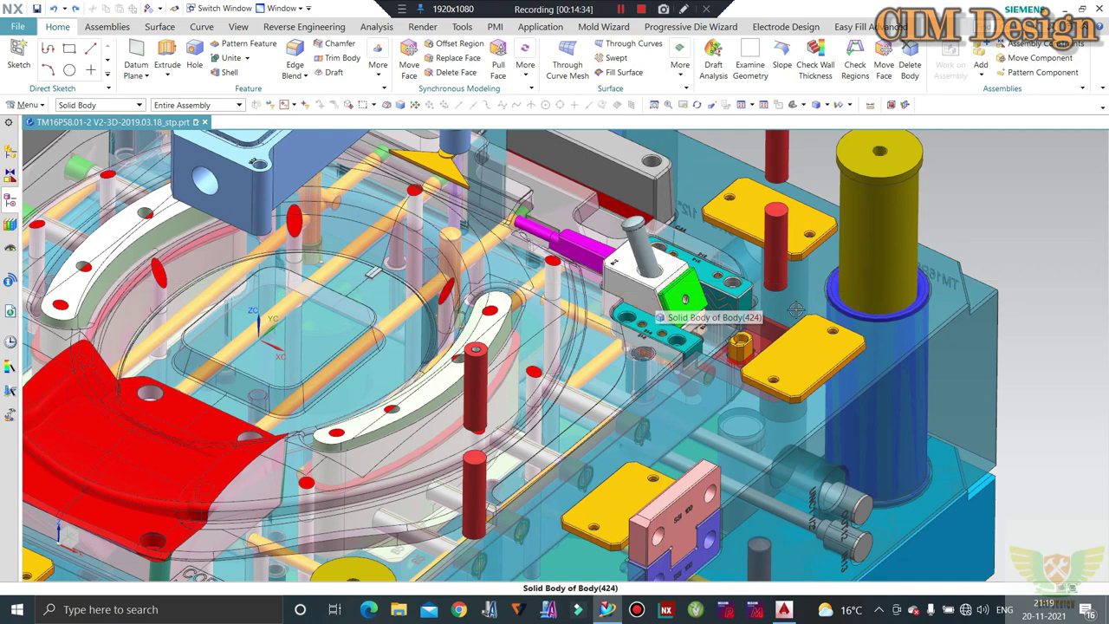
scroll(784, 311, down, 2)
middle_drag(784, 310, 711, 293)
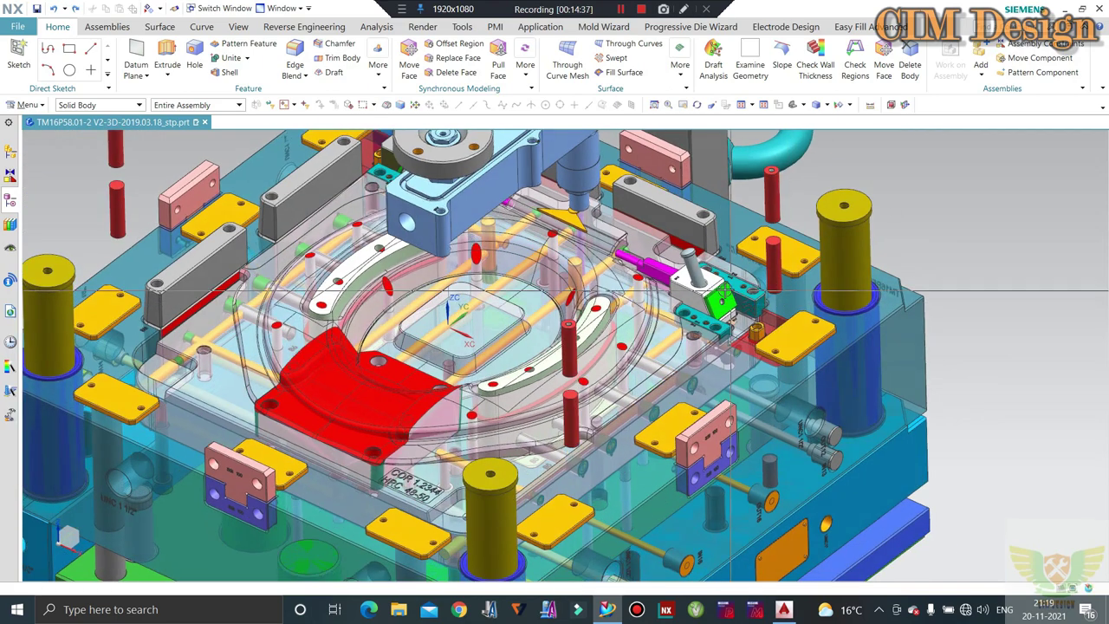
scroll(709, 291, up, 2)
scroll(676, 338, up, 1)
scroll(669, 345, up, 2)
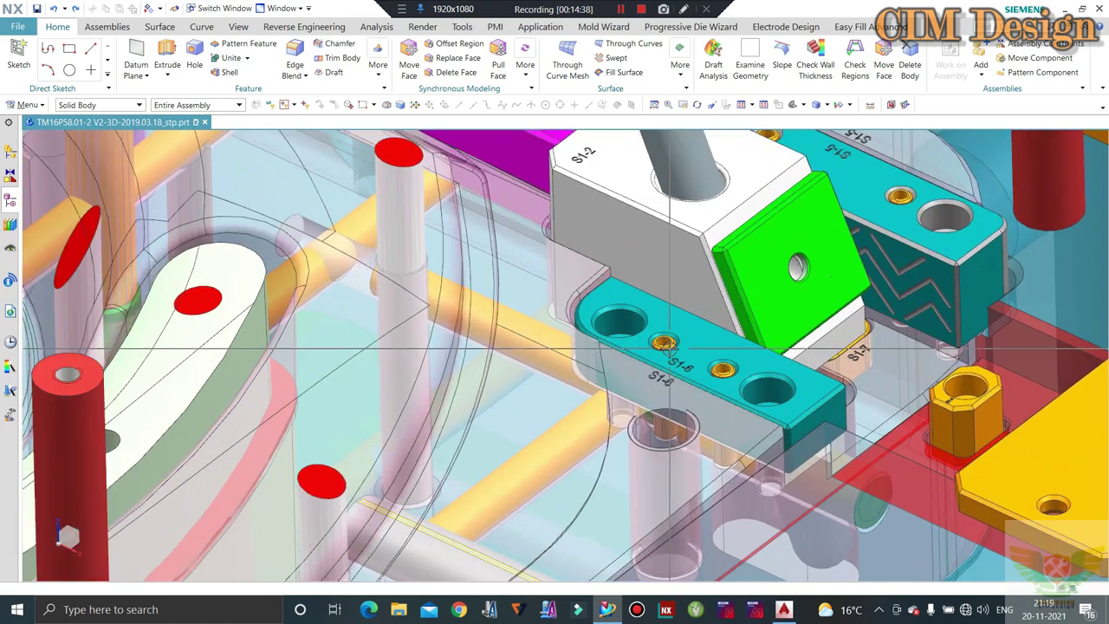
scroll(667, 347, up, 2)
scroll(736, 314, down, 1)
scroll(737, 313, down, 1)
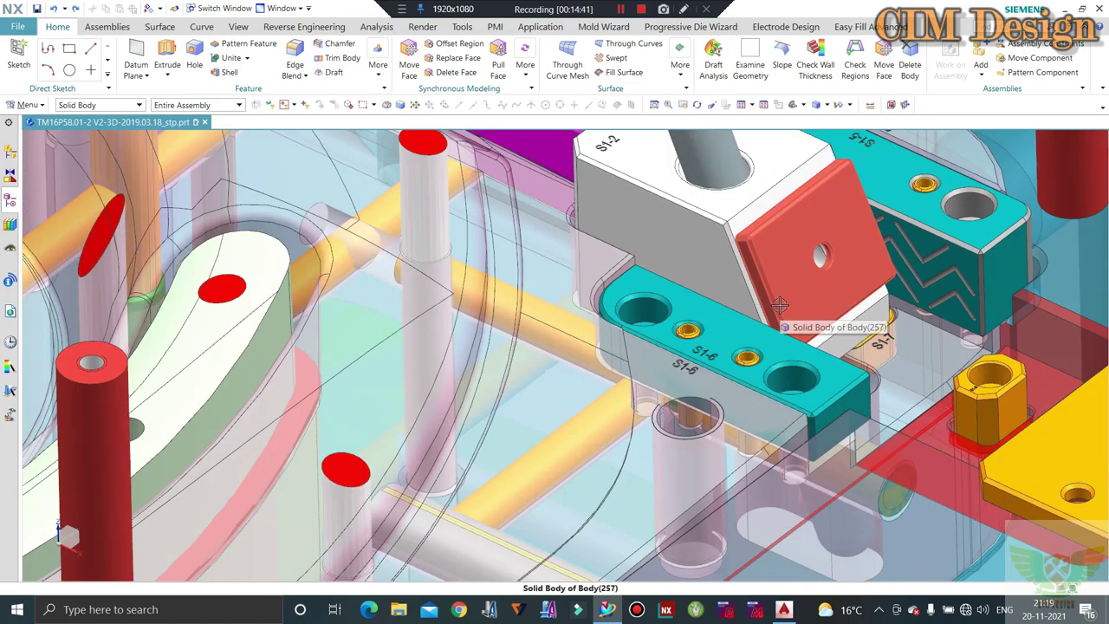
scroll(706, 164, down, 1)
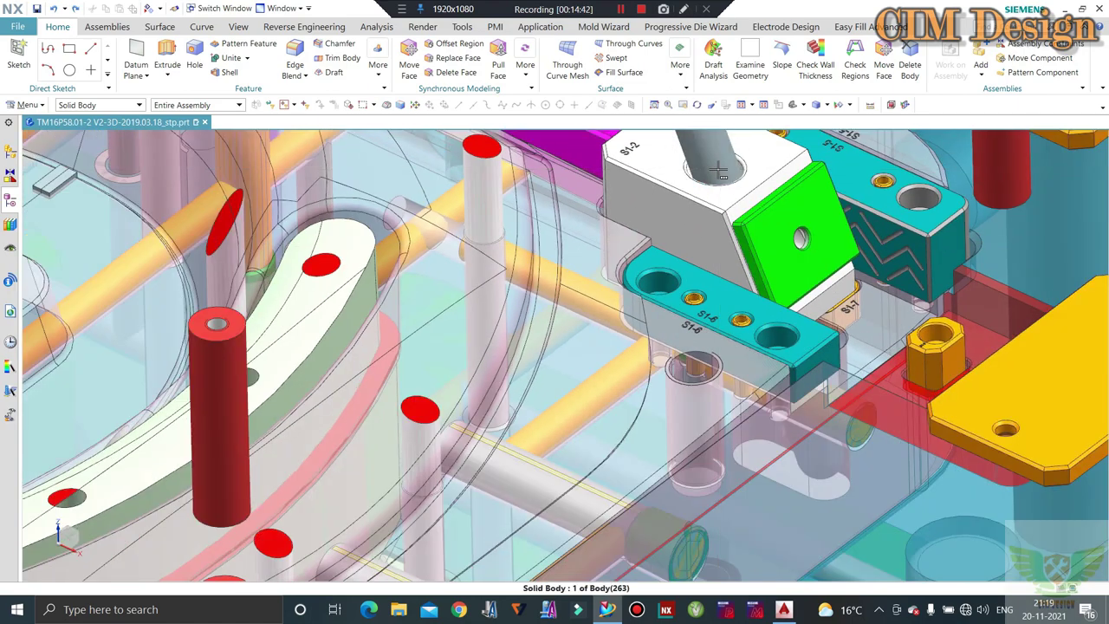
scroll(737, 209, down, 1)
scroll(728, 206, down, 1)
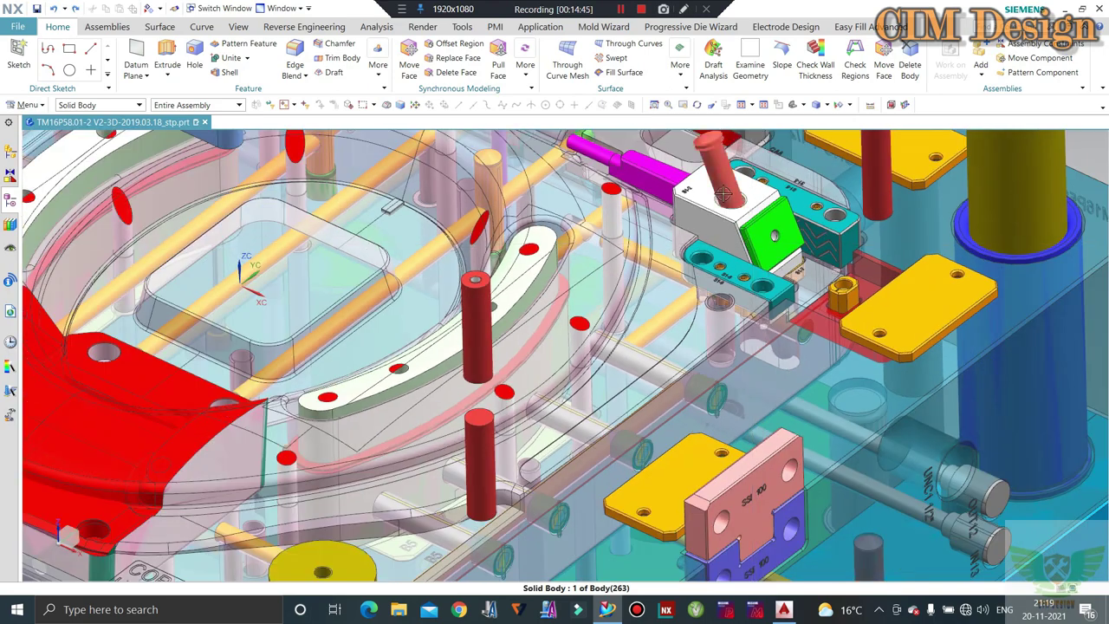
scroll(719, 201, up, 1)
scroll(784, 270, down, 2)
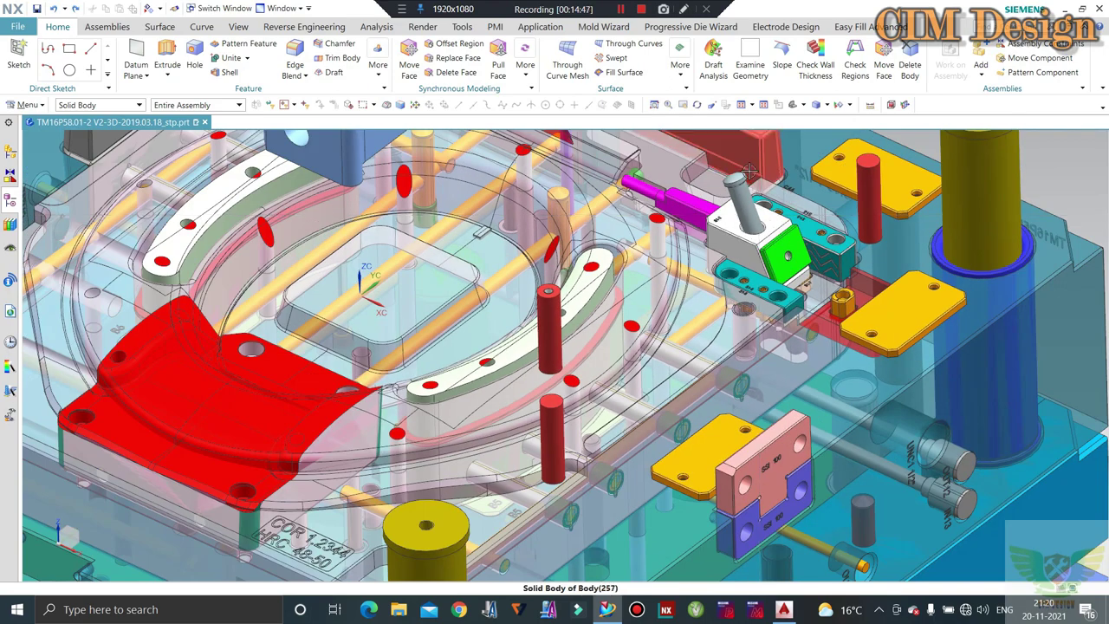
scroll(792, 274, up, 1)
scroll(792, 274, up, 1)
scroll(728, 230, up, 1)
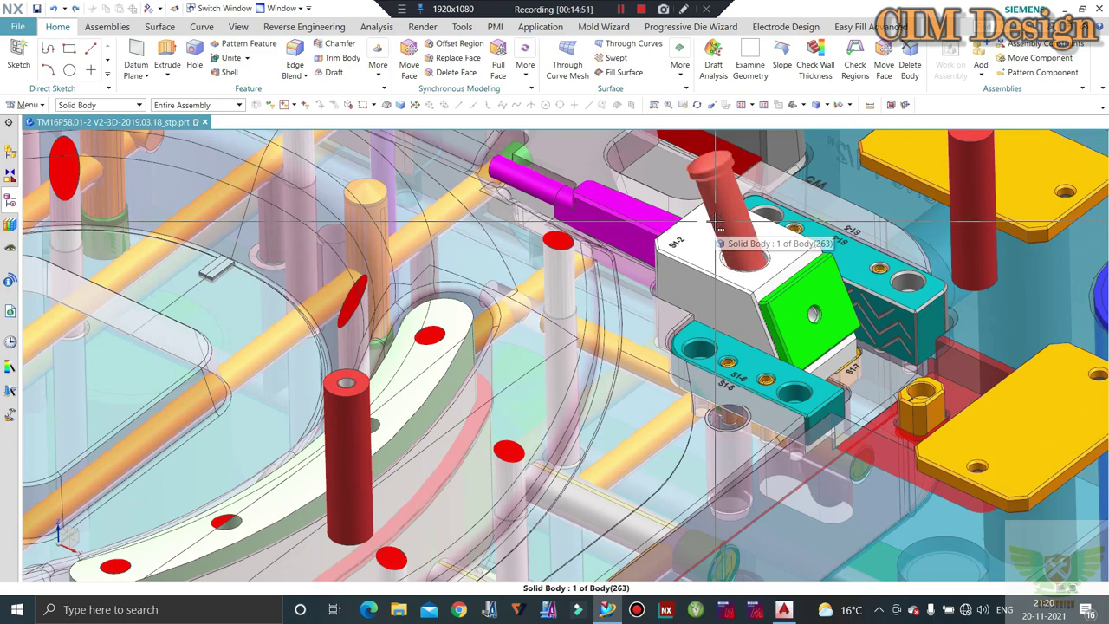
scroll(728, 230, up, 1)
scroll(754, 243, up, 1)
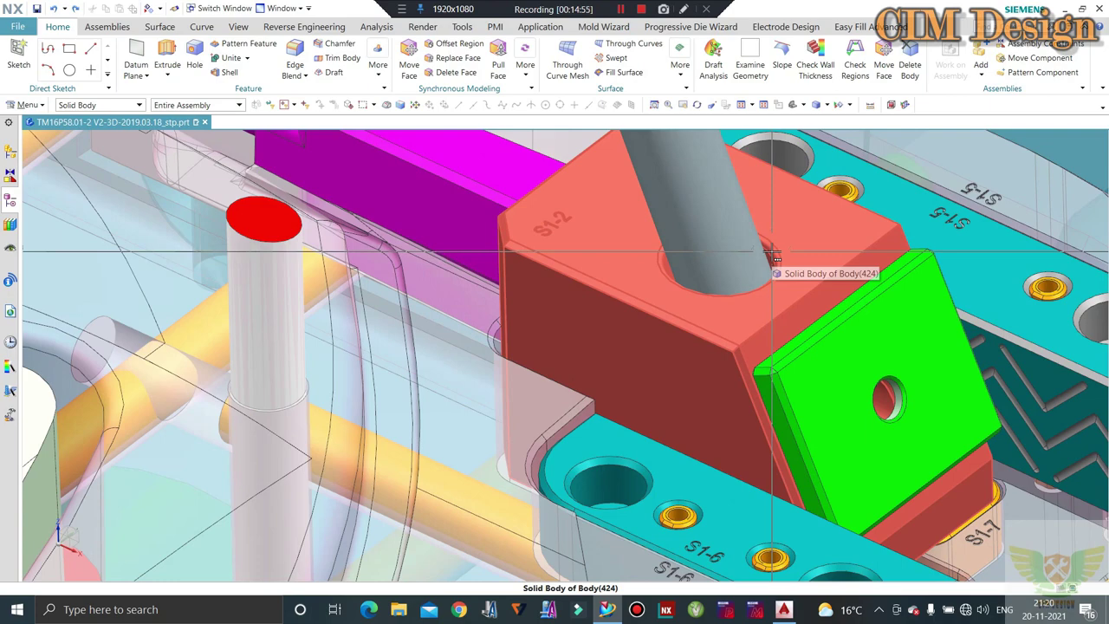
scroll(745, 295, down, 1)
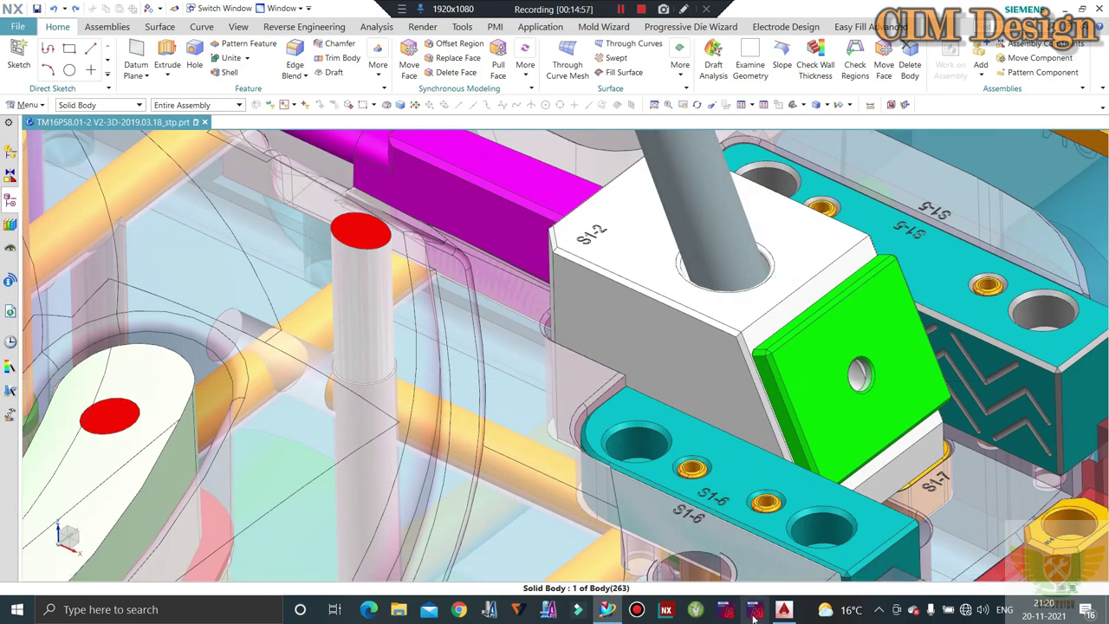
scroll(676, 295, down, 2)
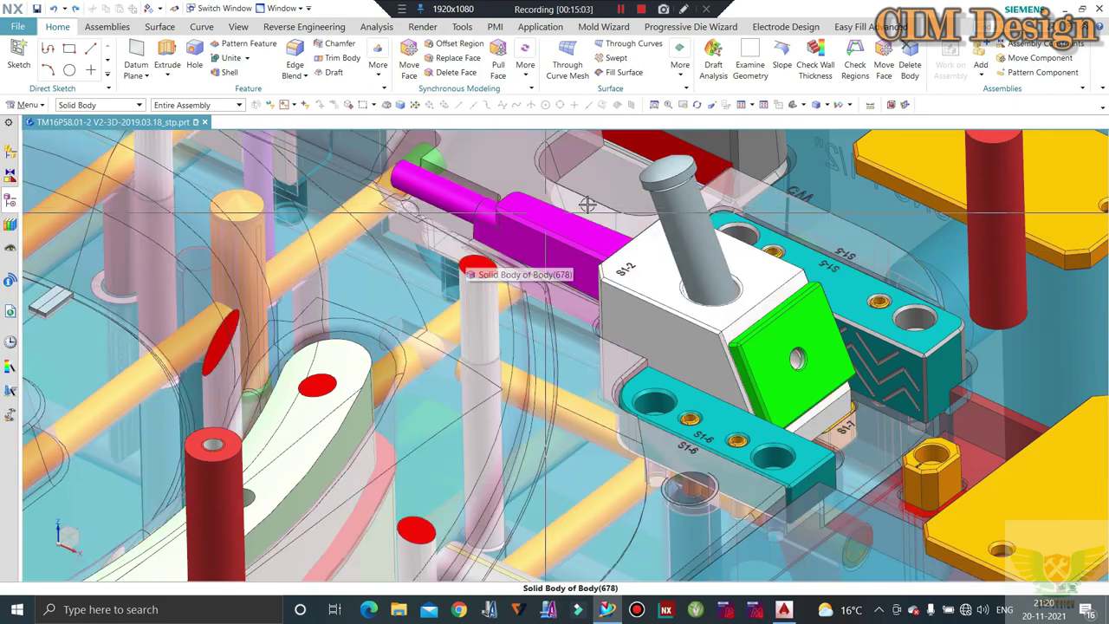
scroll(745, 318, down, 2)
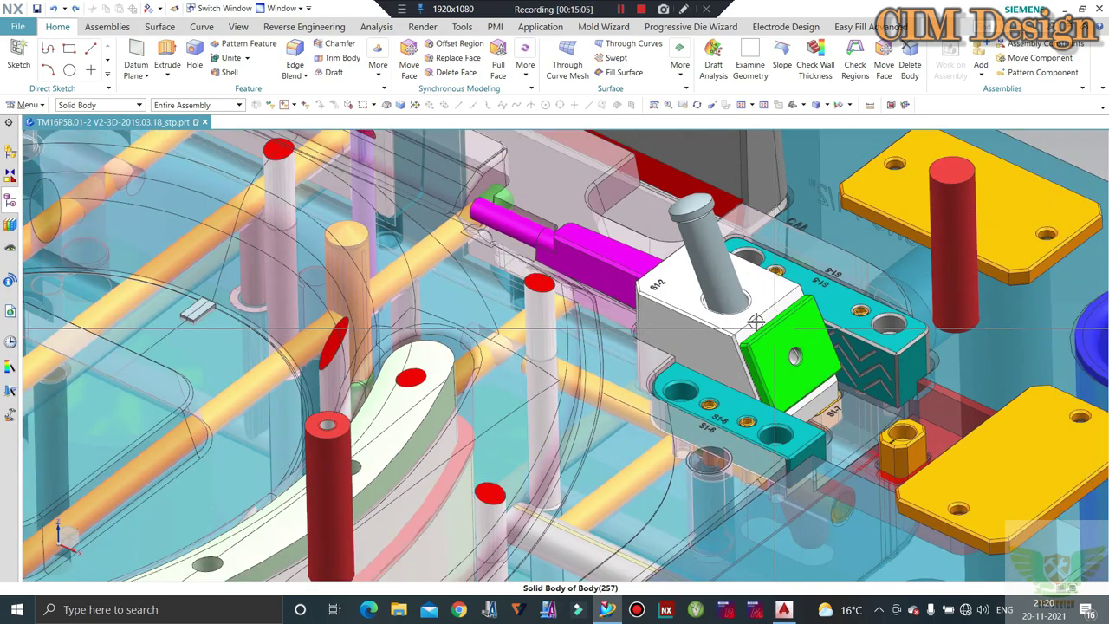
scroll(746, 318, down, 1)
scroll(735, 286, up, 1)
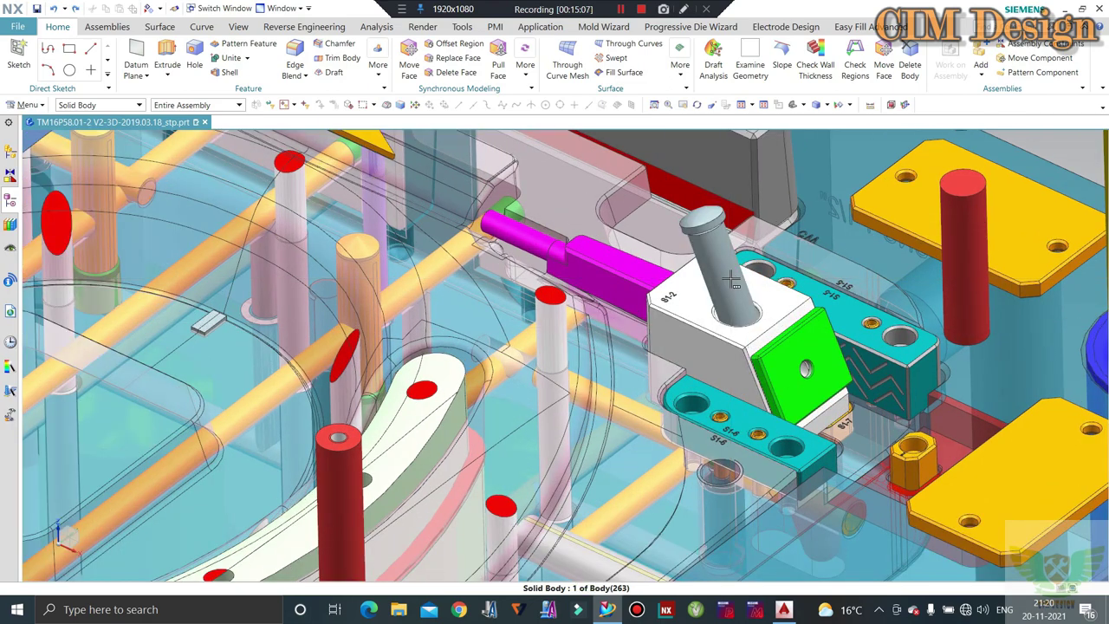
scroll(802, 227, up, 1)
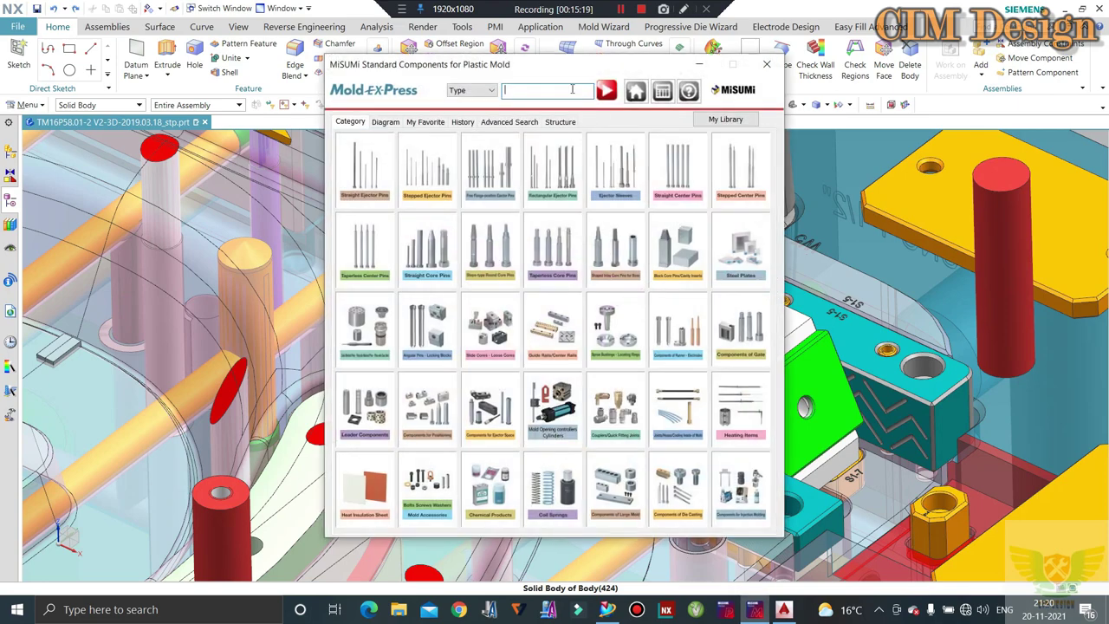
- Move the Mold EX-Press window aside and open the Angular pins-Locking blocks catalogue
drag(502, 69, 297, 55)
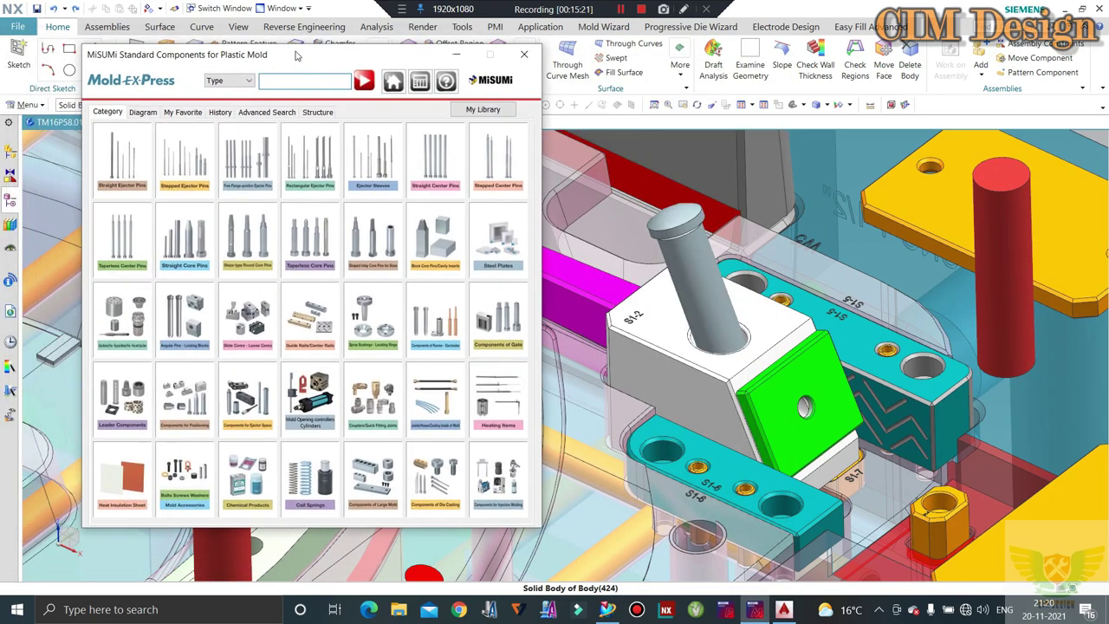
key(Escape)
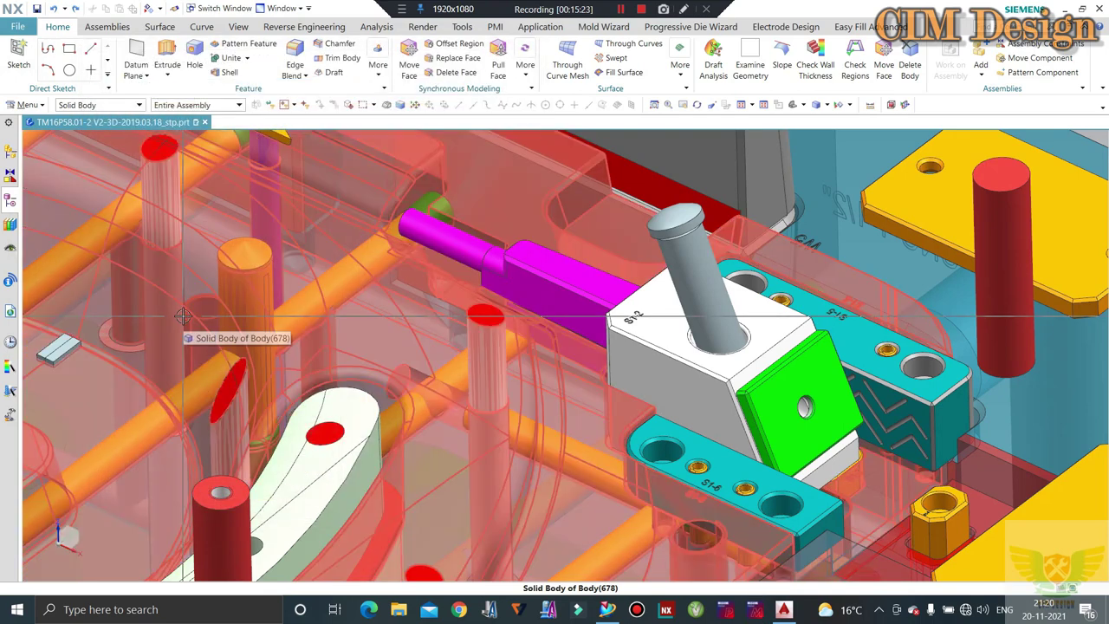
click(186, 323)
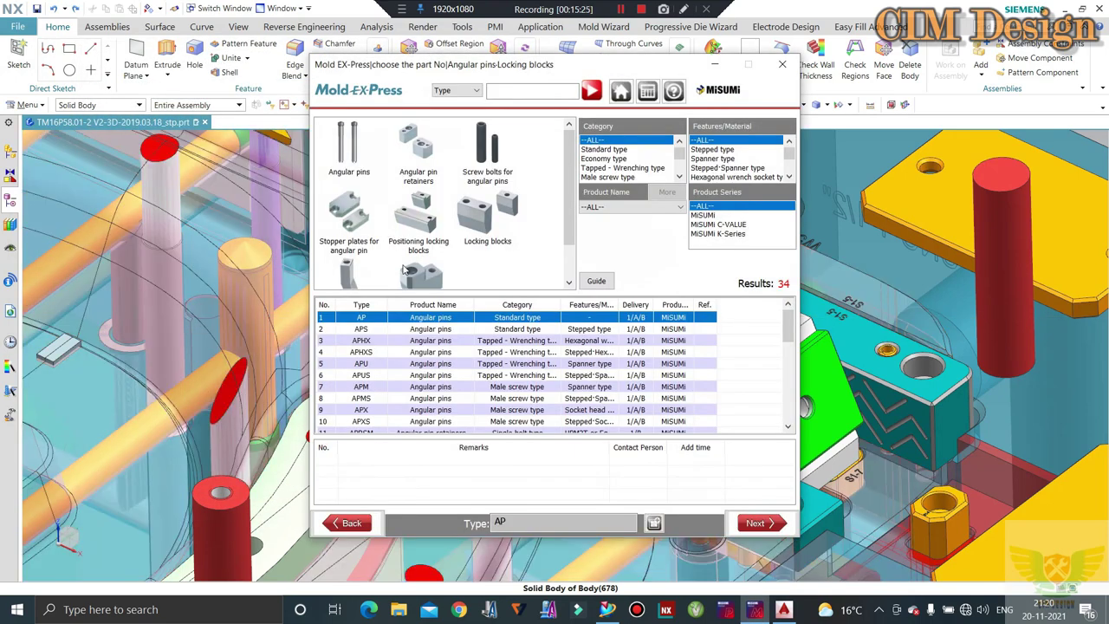
scroll(491, 212, down, 1)
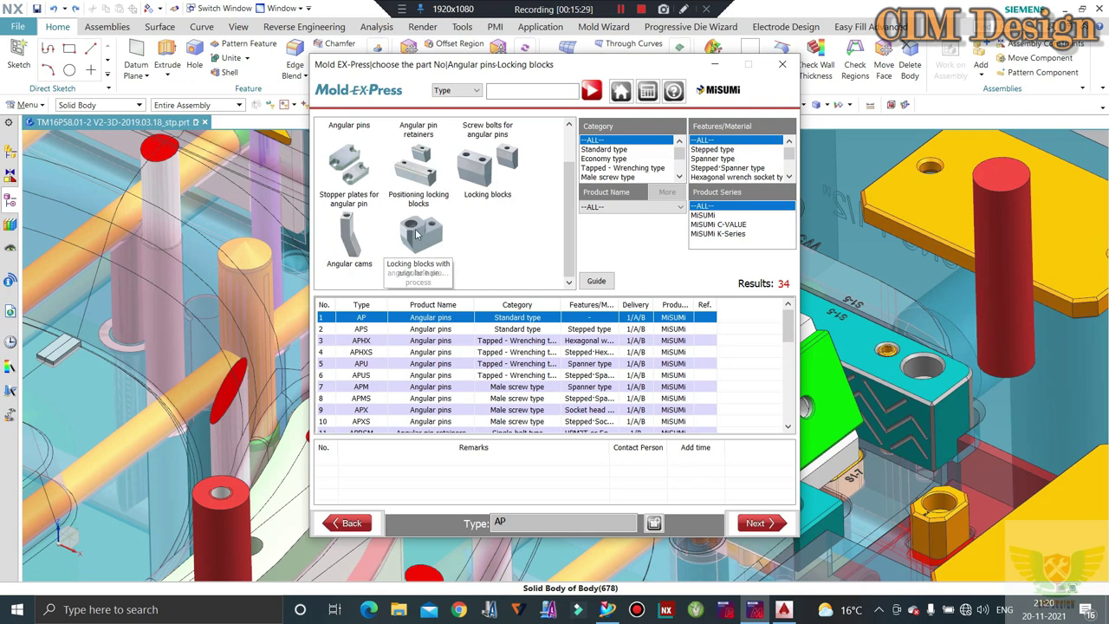
scroll(472, 273, up, 1)
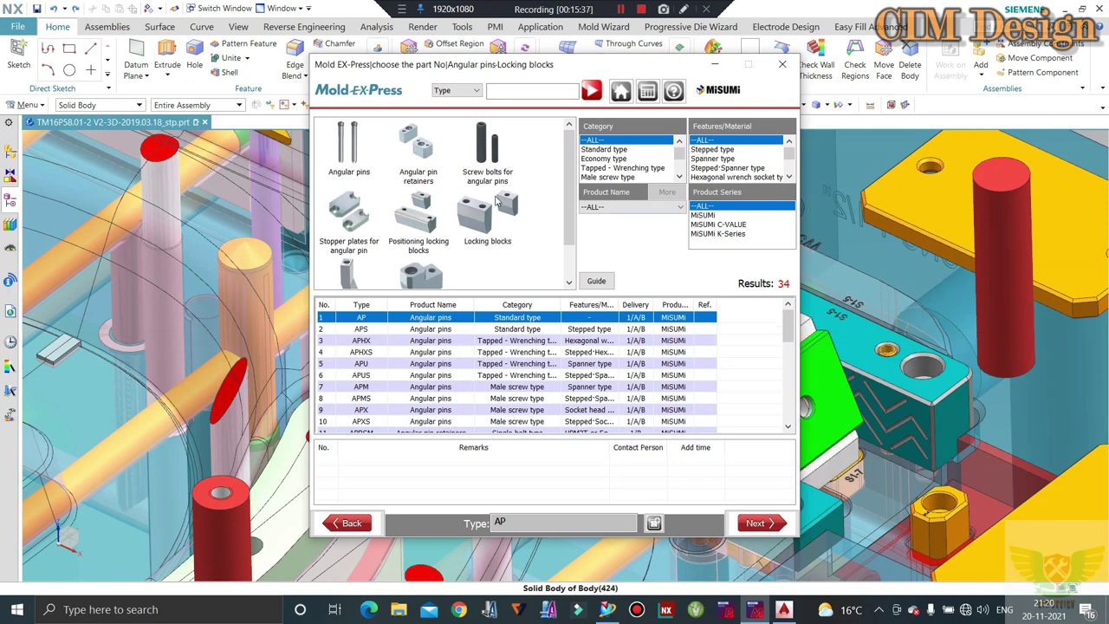
- Filter to standard-type Angular pins and proceed with the AP pin to its configuration
click(348, 152)
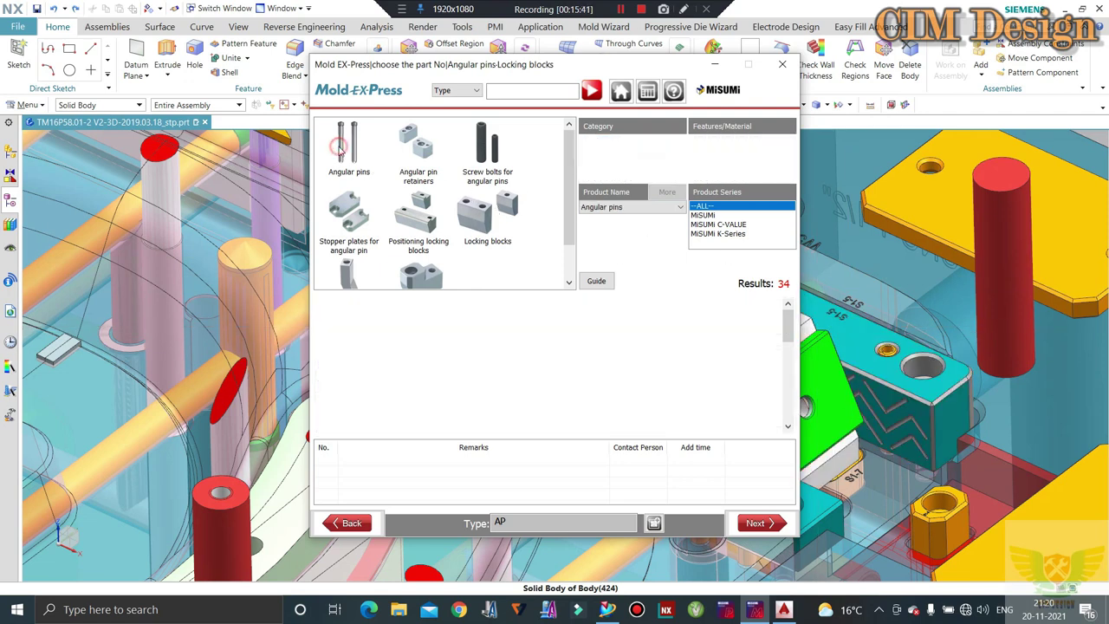
click(617, 150)
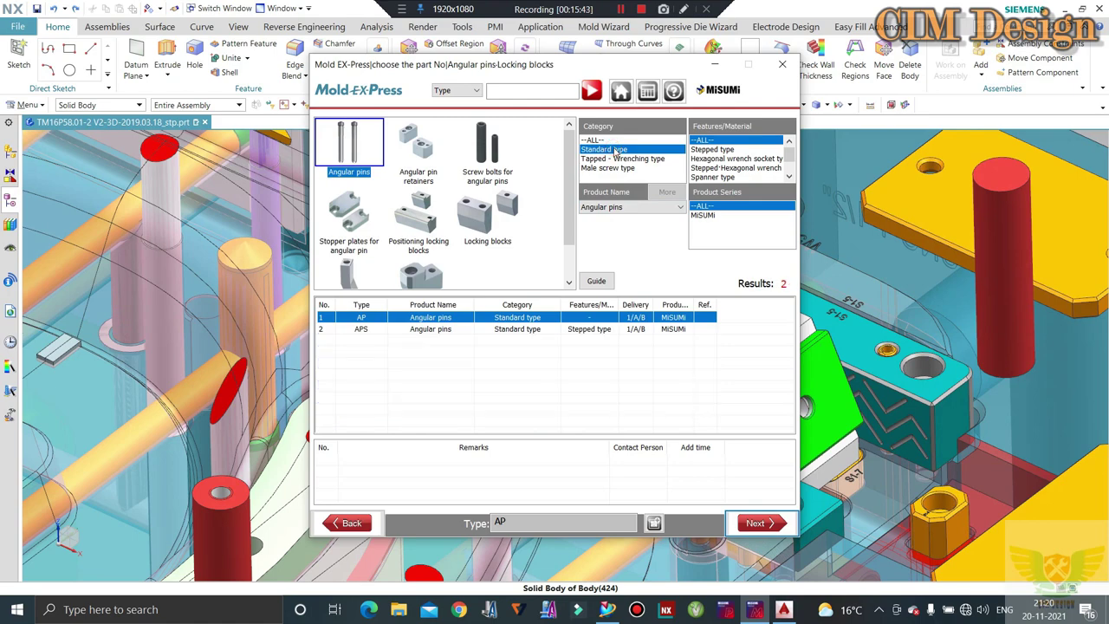
click(757, 523)
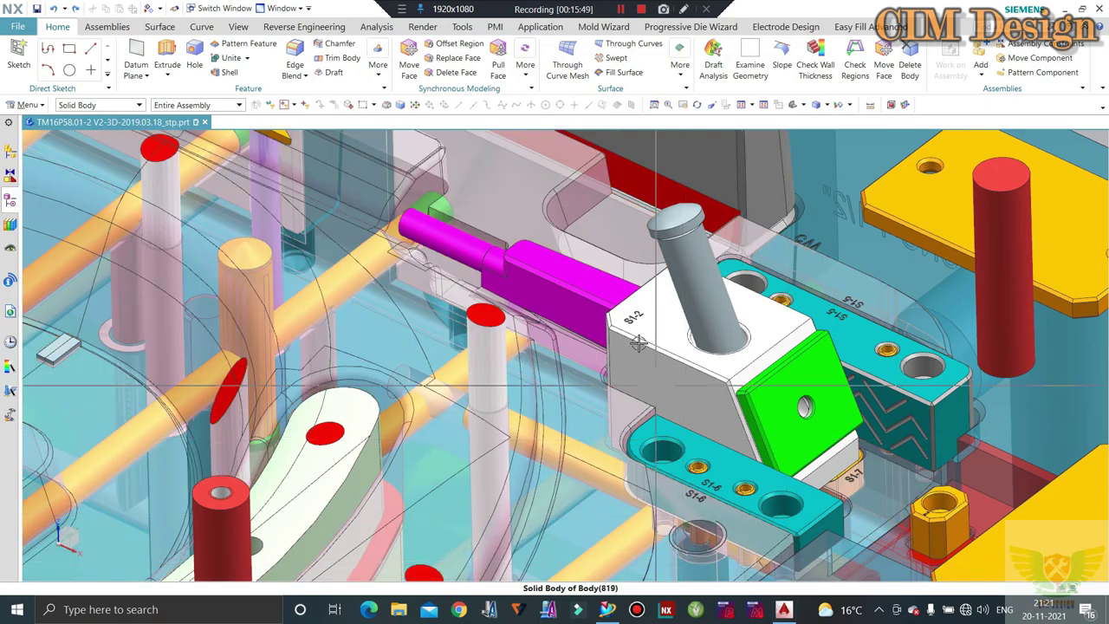
click(738, 518)
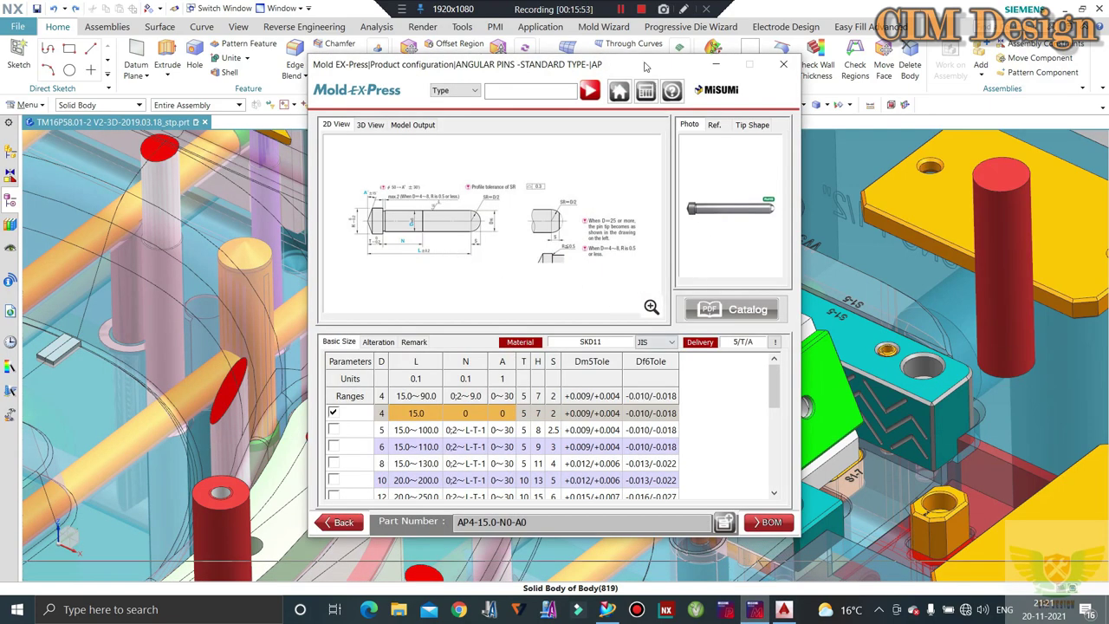
- Shift the AP4-15.0-N0-A0 configuration window left and show the pin in 3D View
drag(645, 66, 441, 81)
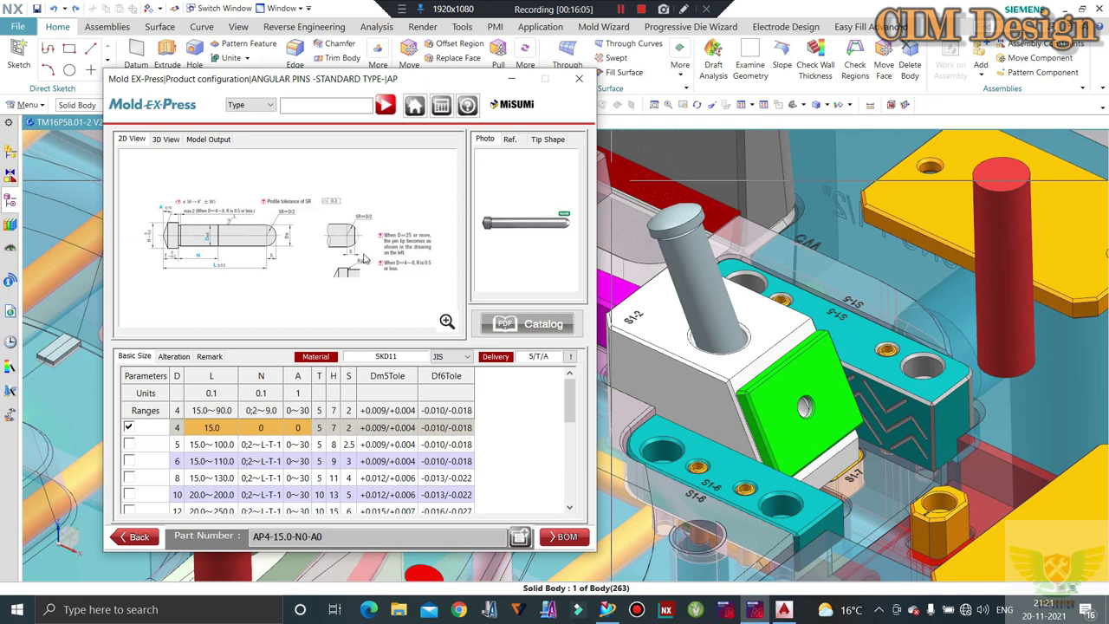
click(172, 146)
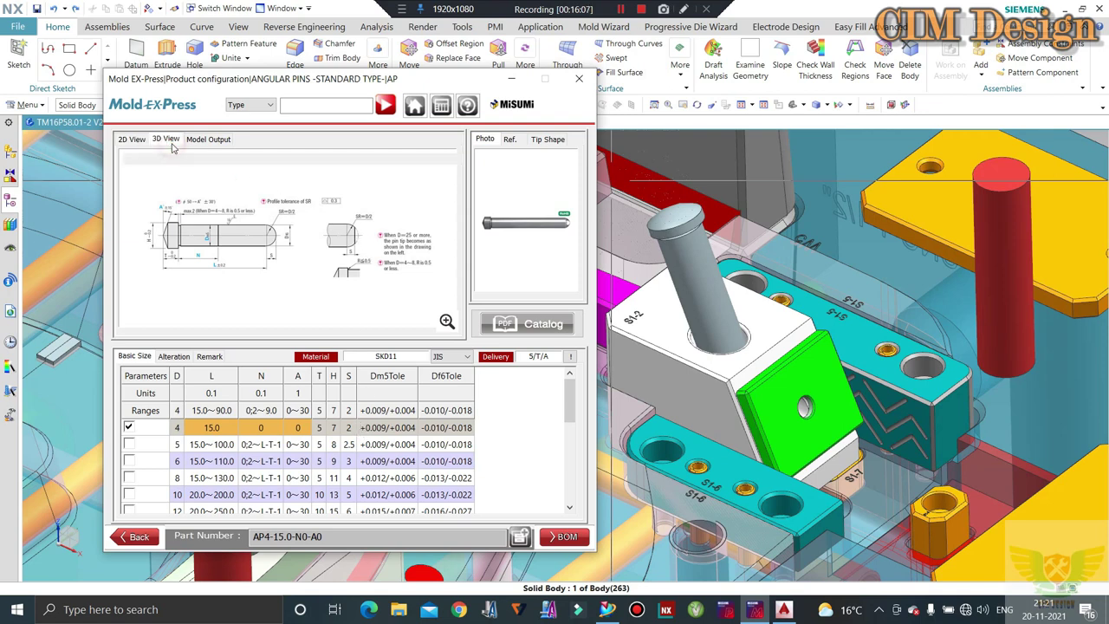
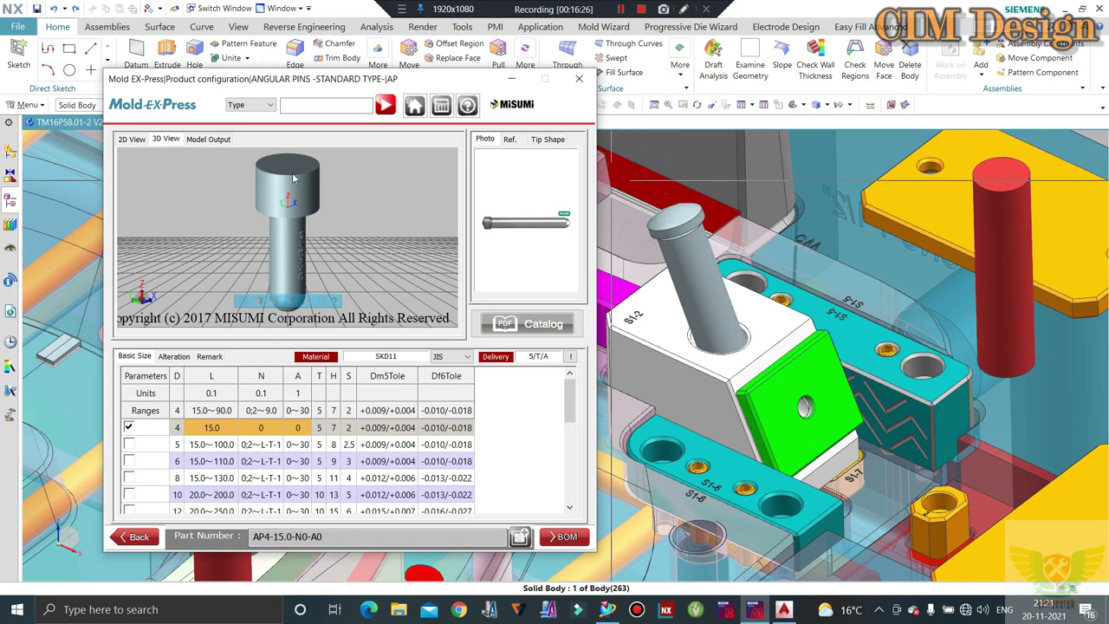
- Choose the N range in the D=8 row, review Model Output, and close the angular pin configurator
click(269, 475)
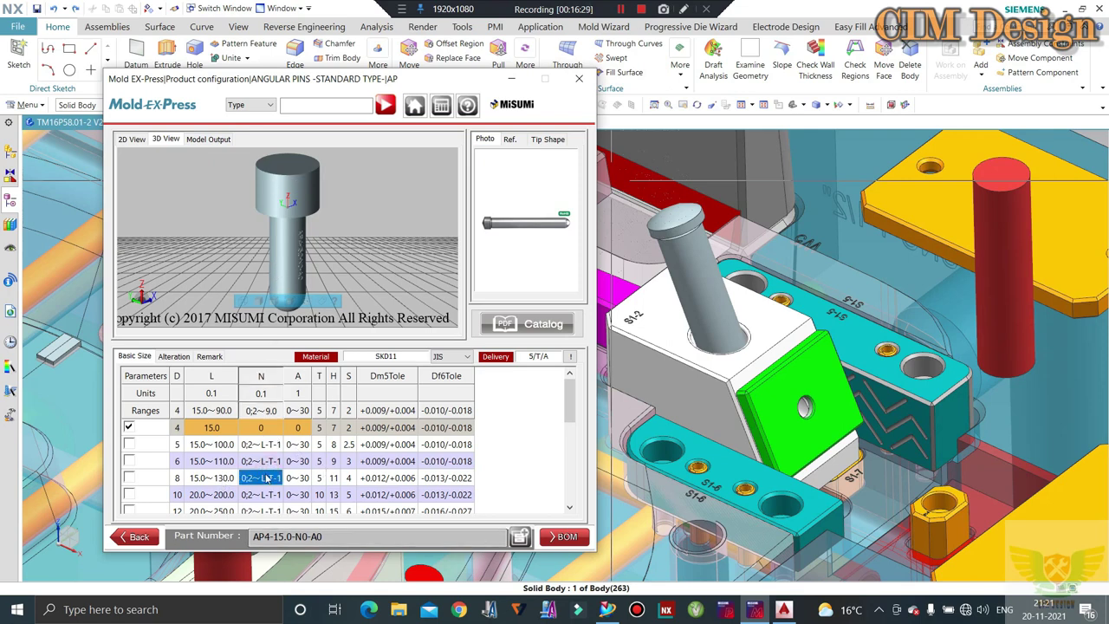
click(201, 138)
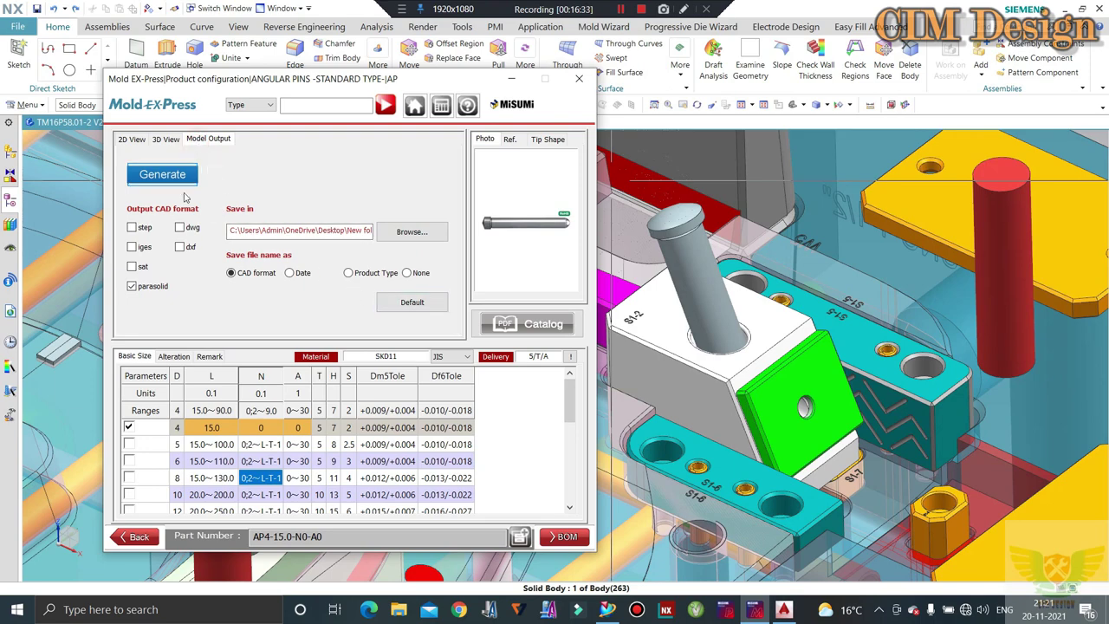
click(579, 78)
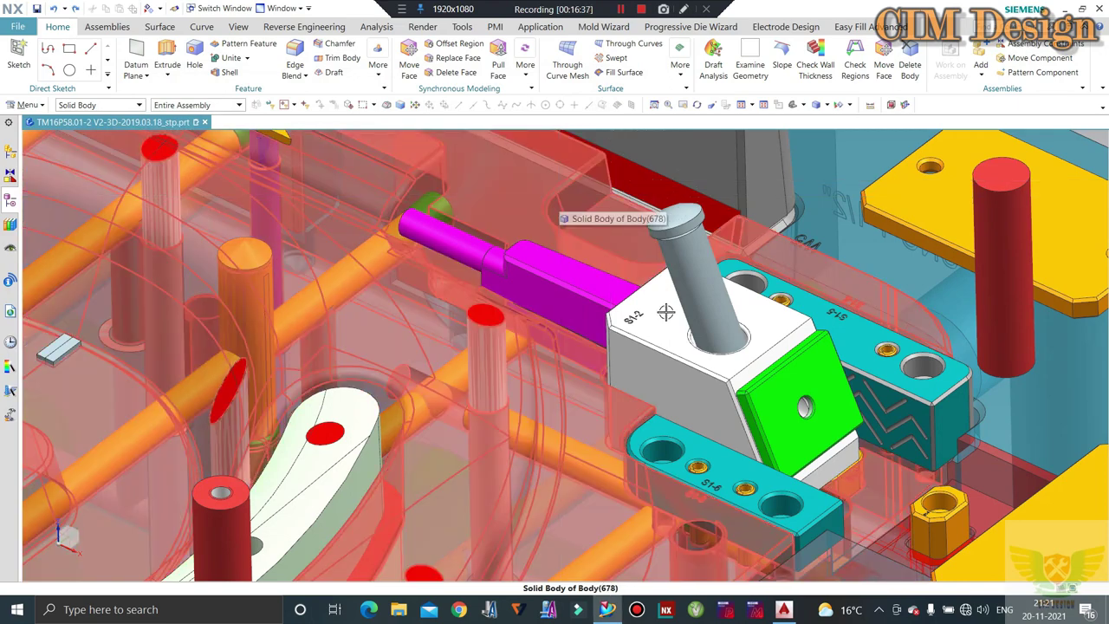
- Zoom out and pan to the full mold assembly, then turn on a one-plane section view (Ctrl+H)
scroll(692, 278, up, 8)
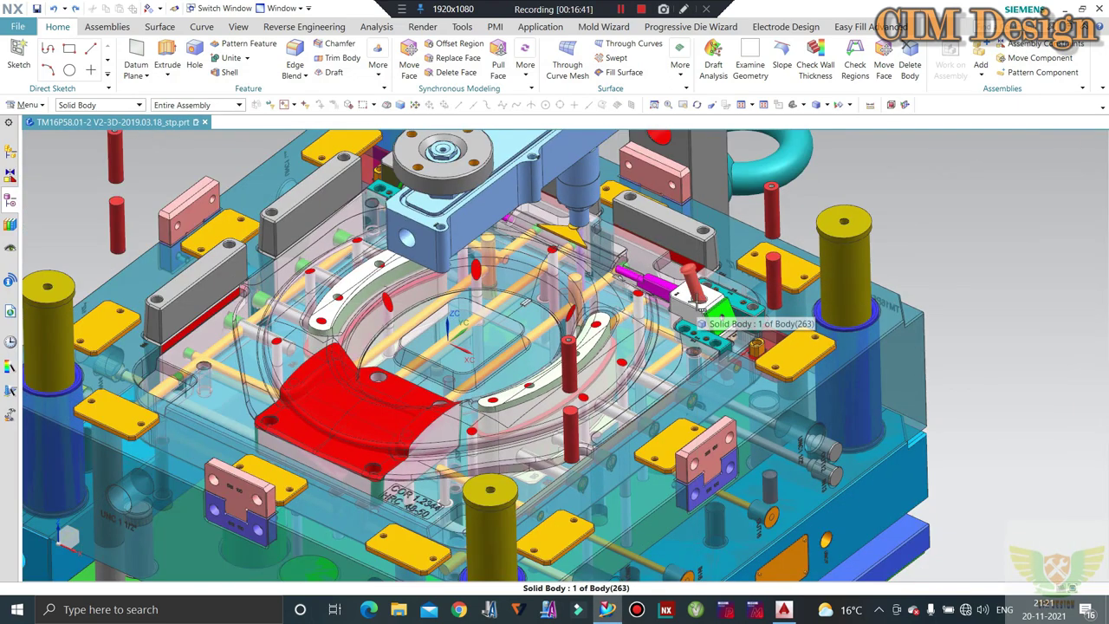
shift+middle_drag(699, 308, 594, 280)
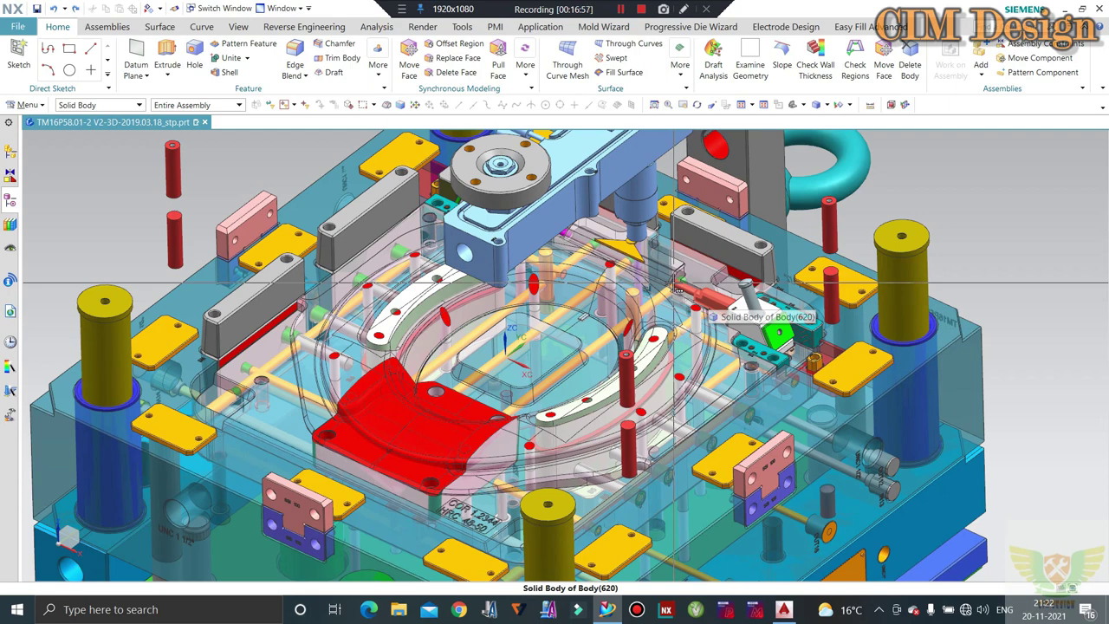
key(ctrl+h)
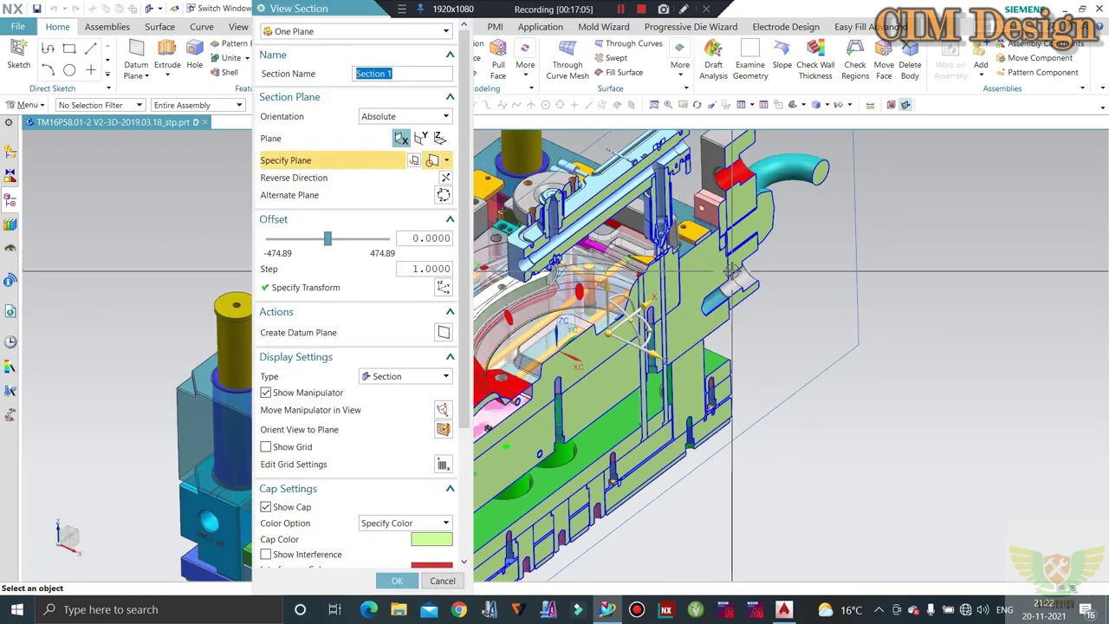
- Set Section 1 to the Y plane at offset 237.5 through the angular pin and apply it
click(421, 138)
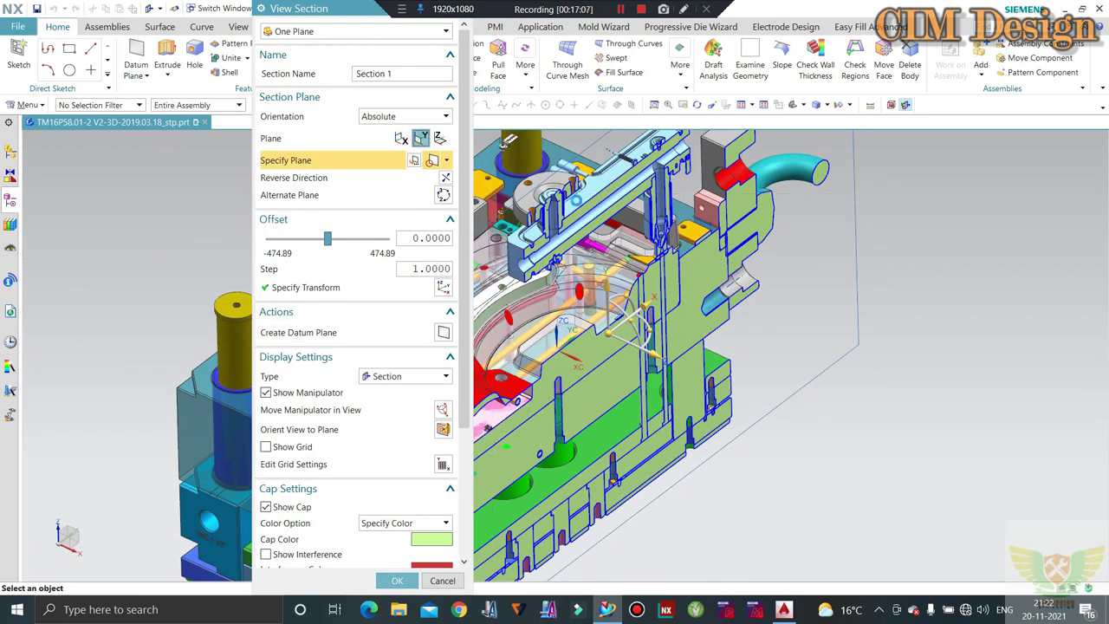
drag(608, 332, 693, 351)
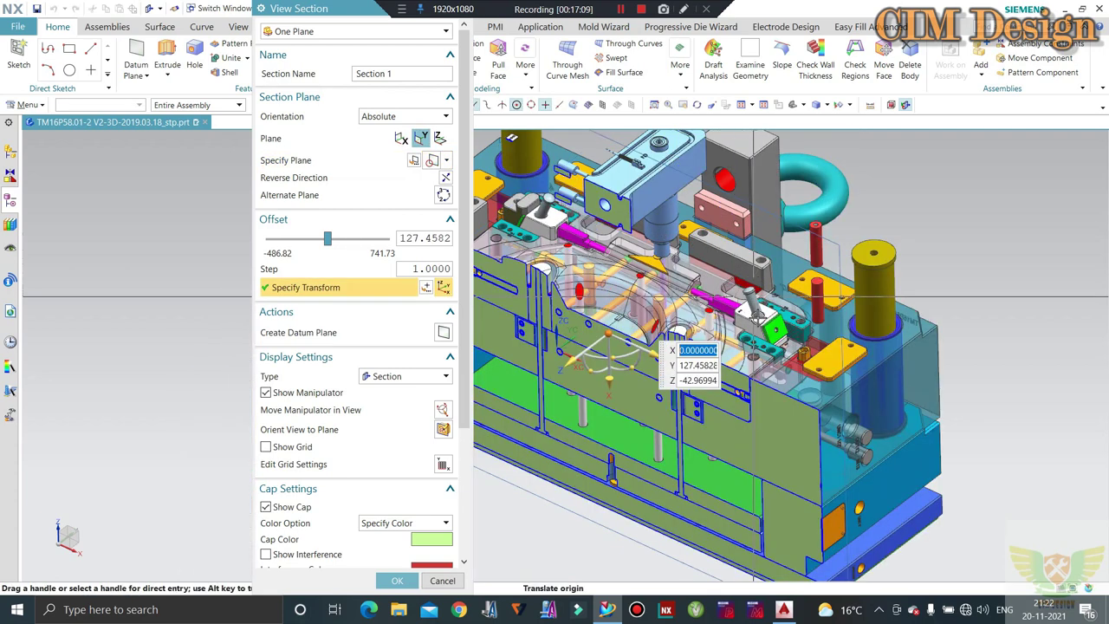
scroll(767, 321, up, 3)
scroll(767, 321, up, 3)
scroll(767, 321, up, 2)
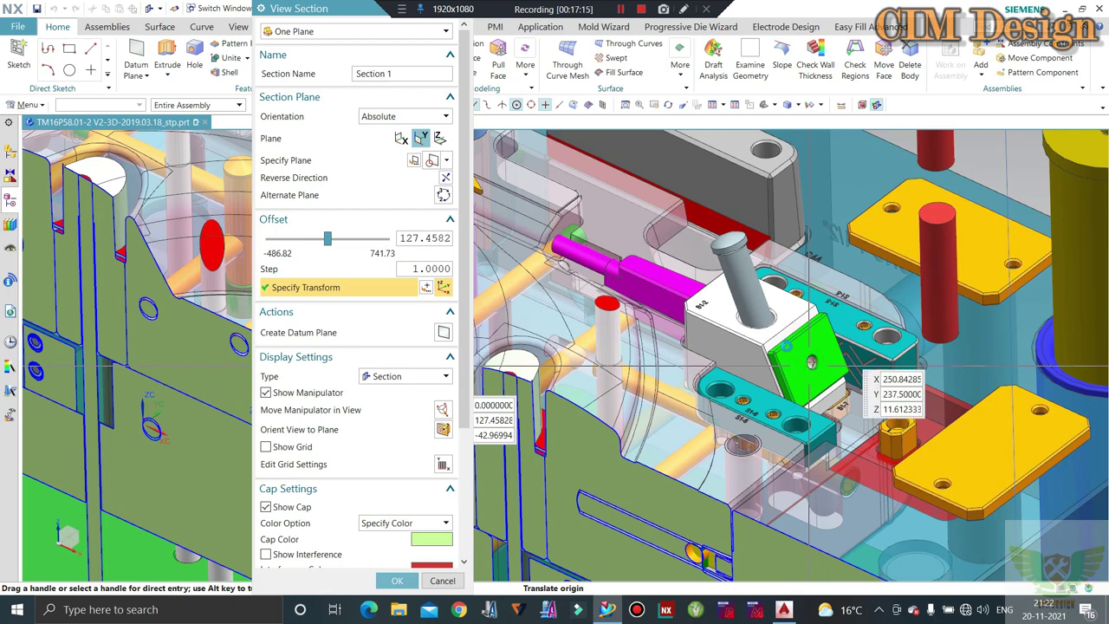
key(Return)
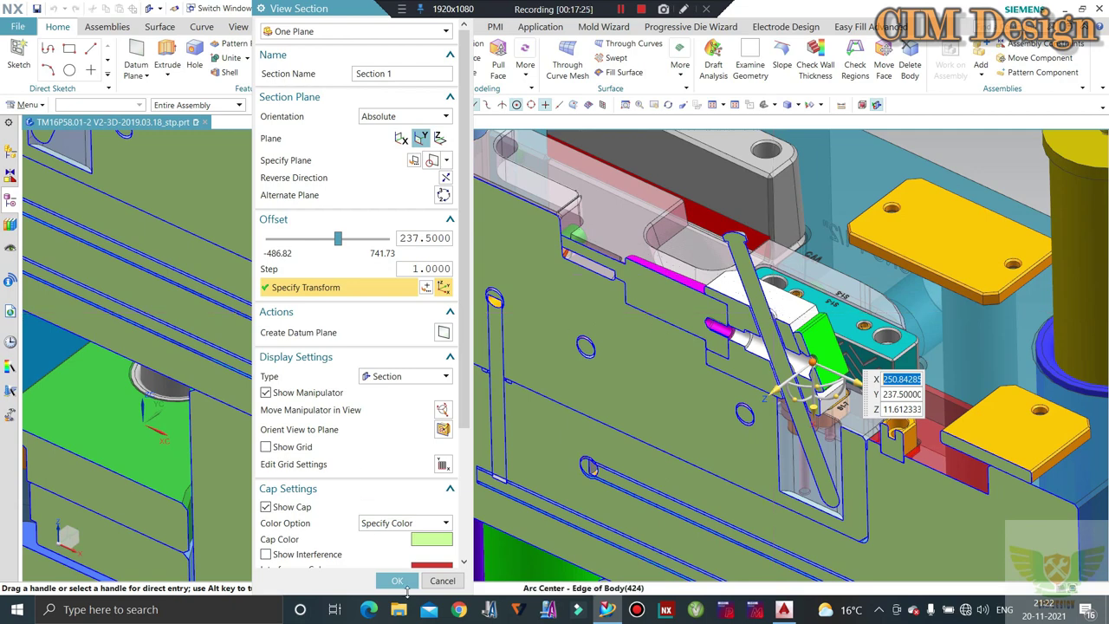
click(404, 585)
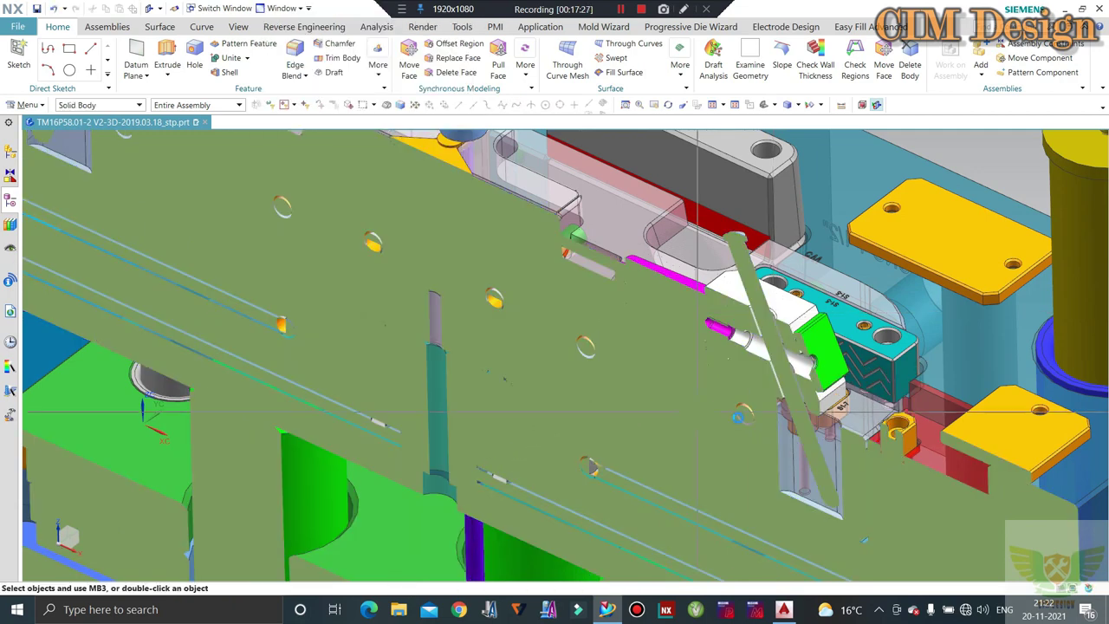
scroll(749, 319, up, 3)
scroll(749, 319, up, 3)
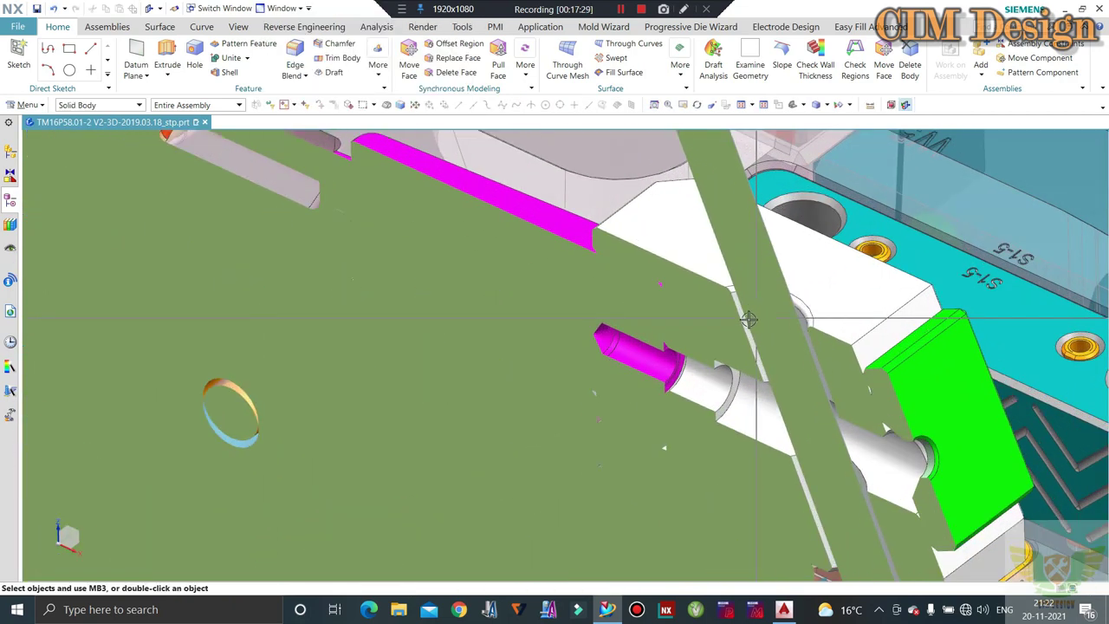
scroll(748, 319, up, 1)
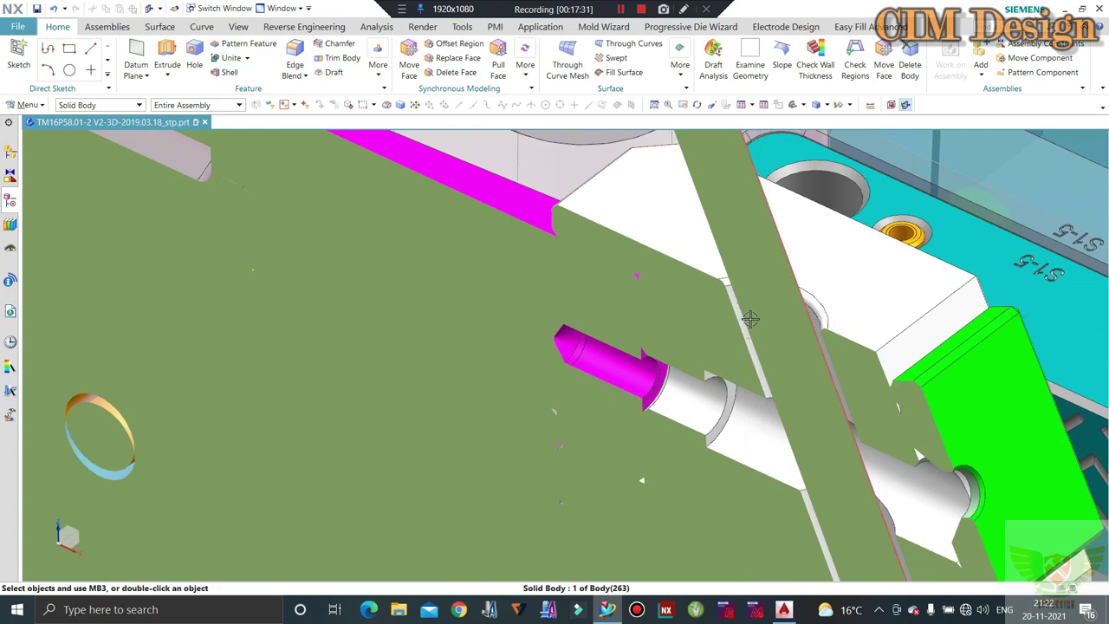
scroll(749, 325, down, 1)
scroll(747, 330, down, 1)
scroll(746, 334, down, 1)
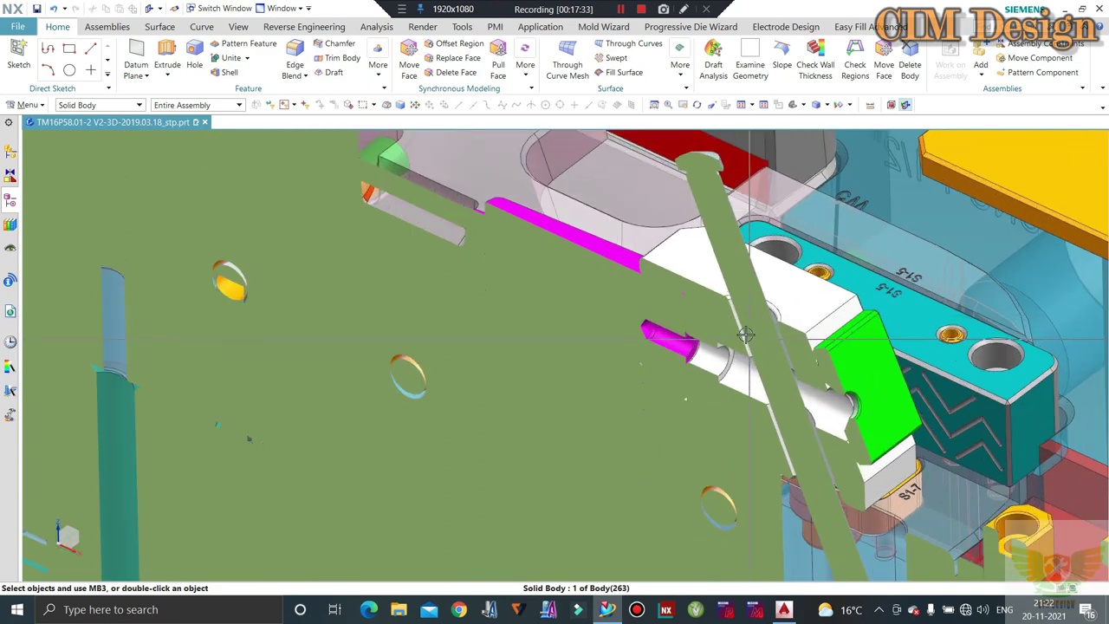
scroll(745, 335, up, 1)
scroll(745, 332, down, 1)
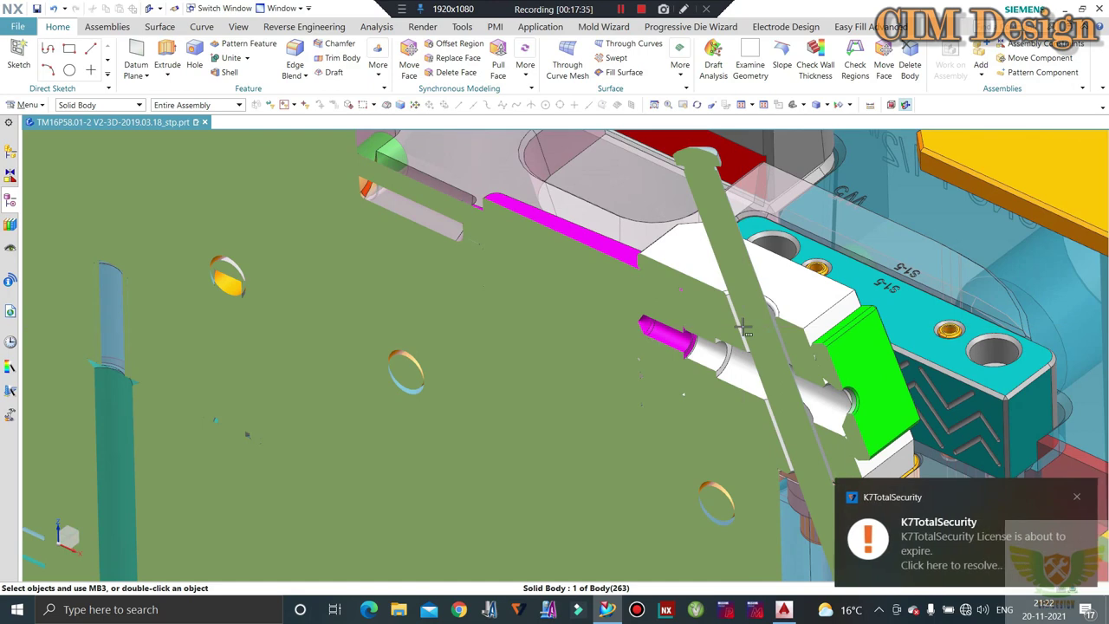
mouse_move(964, 530)
click(1077, 496)
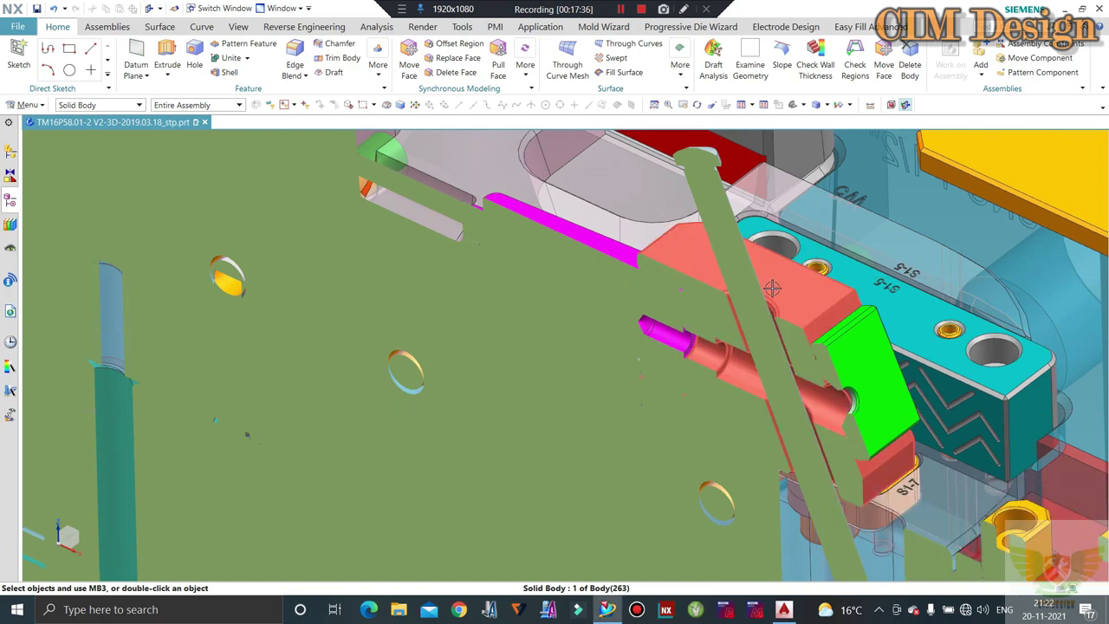
scroll(743, 319, up, 1)
scroll(743, 319, up, 2)
scroll(742, 319, down, 1)
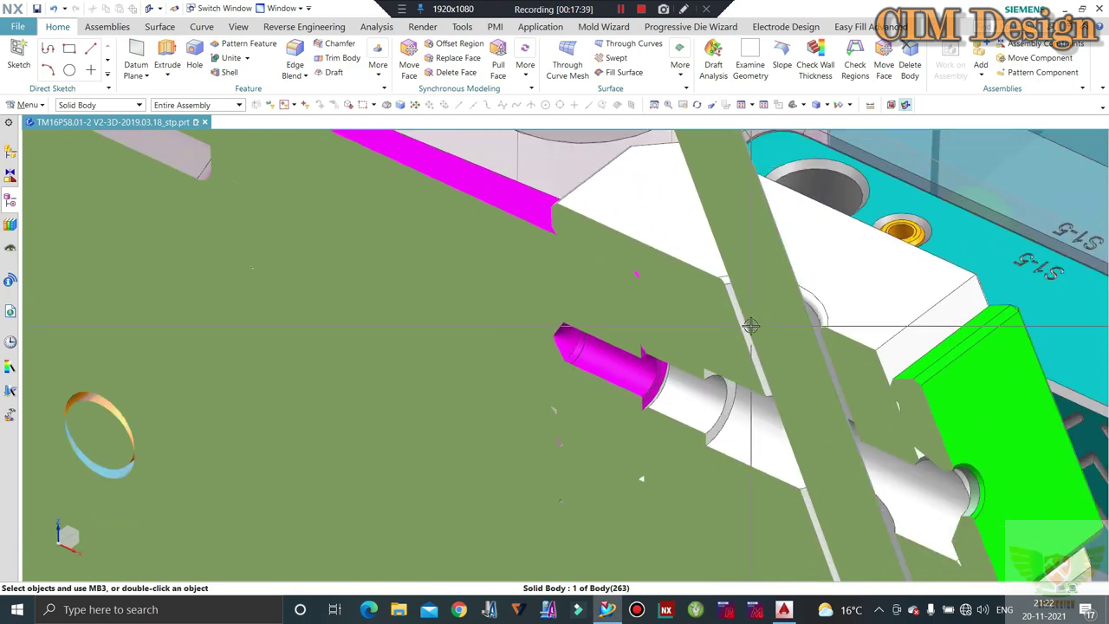
scroll(743, 314, down, 1)
scroll(743, 309, down, 1)
scroll(743, 310, down, 2)
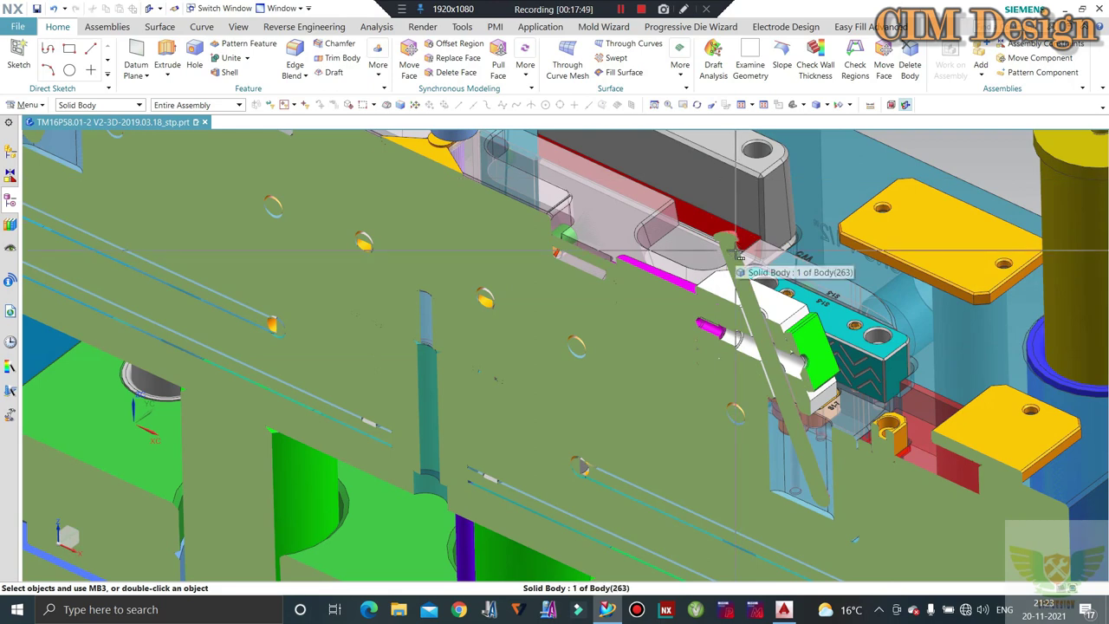
scroll(741, 256, up, 1)
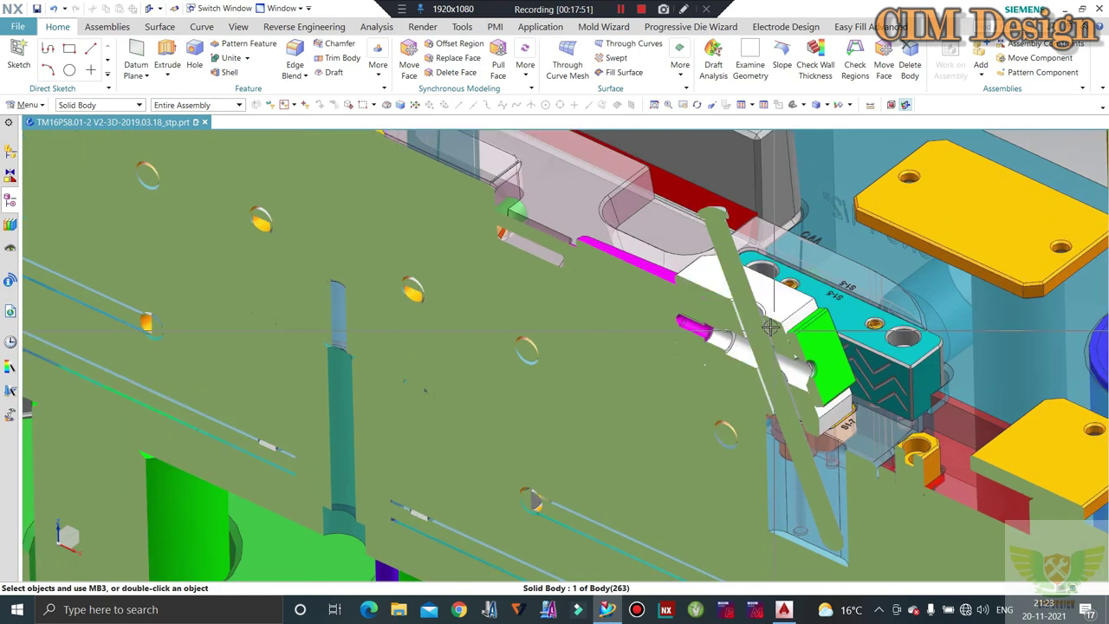
scroll(765, 319, up, 2)
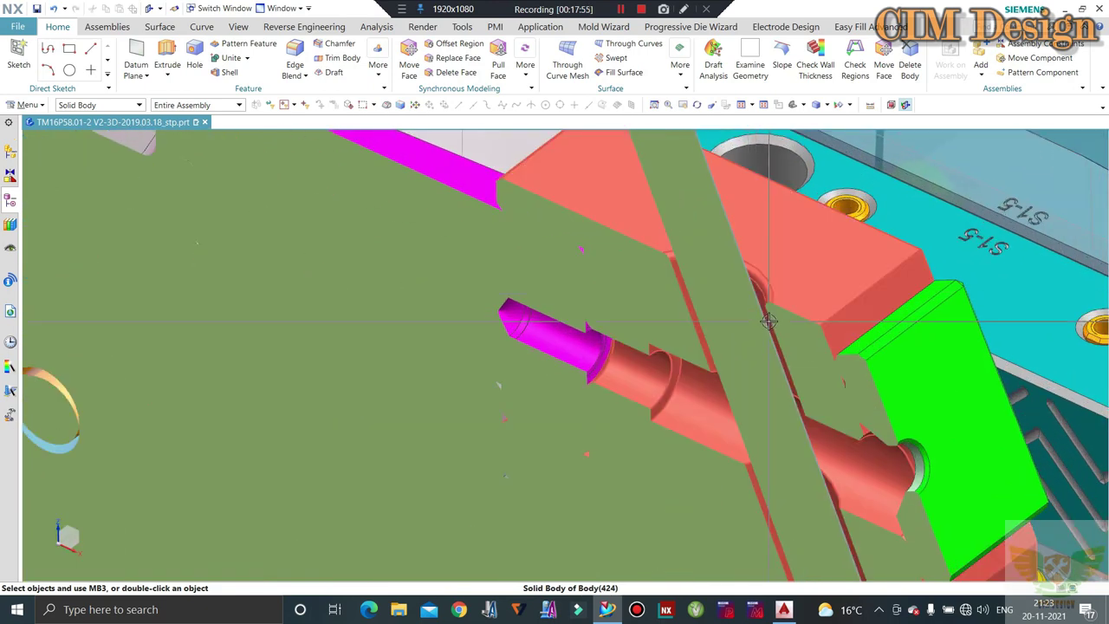
scroll(769, 323, down, 1)
scroll(767, 326, down, 1)
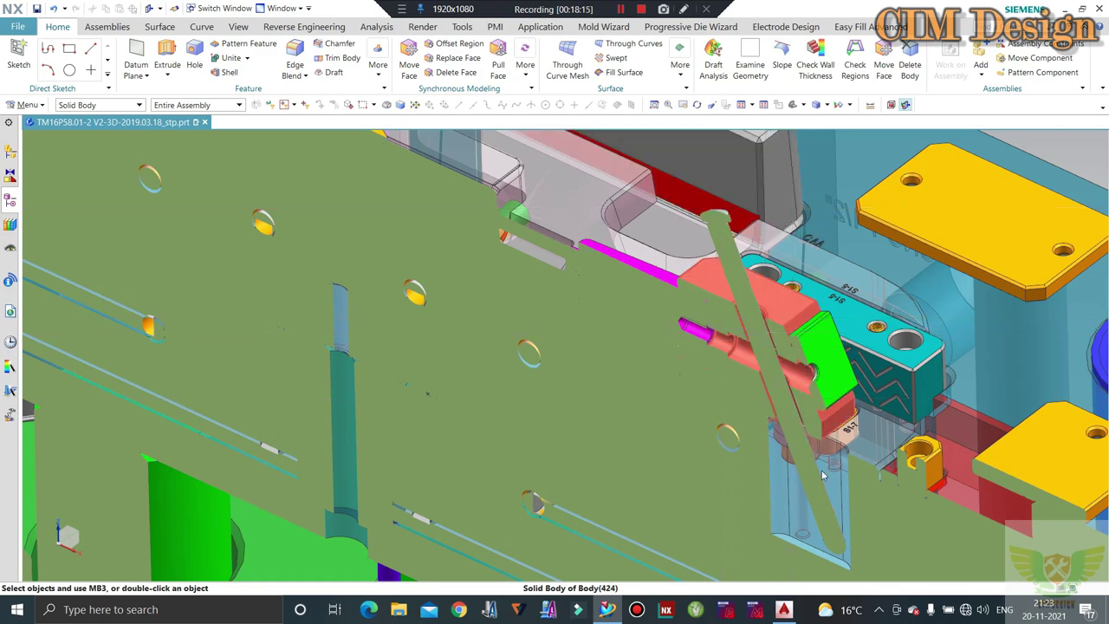
scroll(761, 319, up, 1)
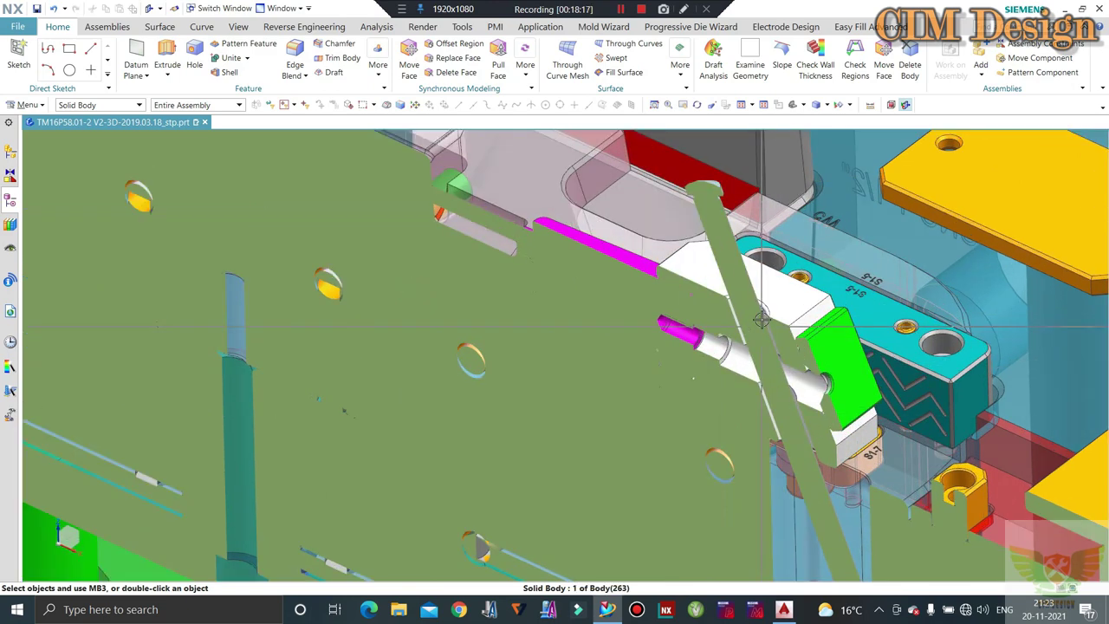
scroll(761, 319, up, 1)
scroll(771, 312, up, 2)
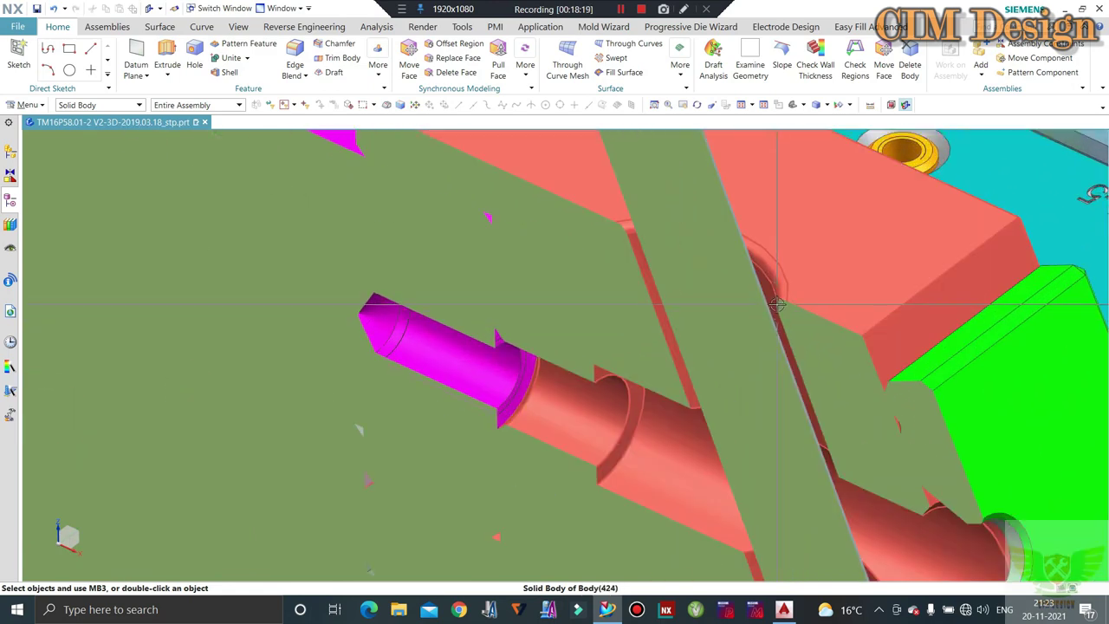
scroll(767, 303, down, 2)
scroll(759, 295, down, 2)
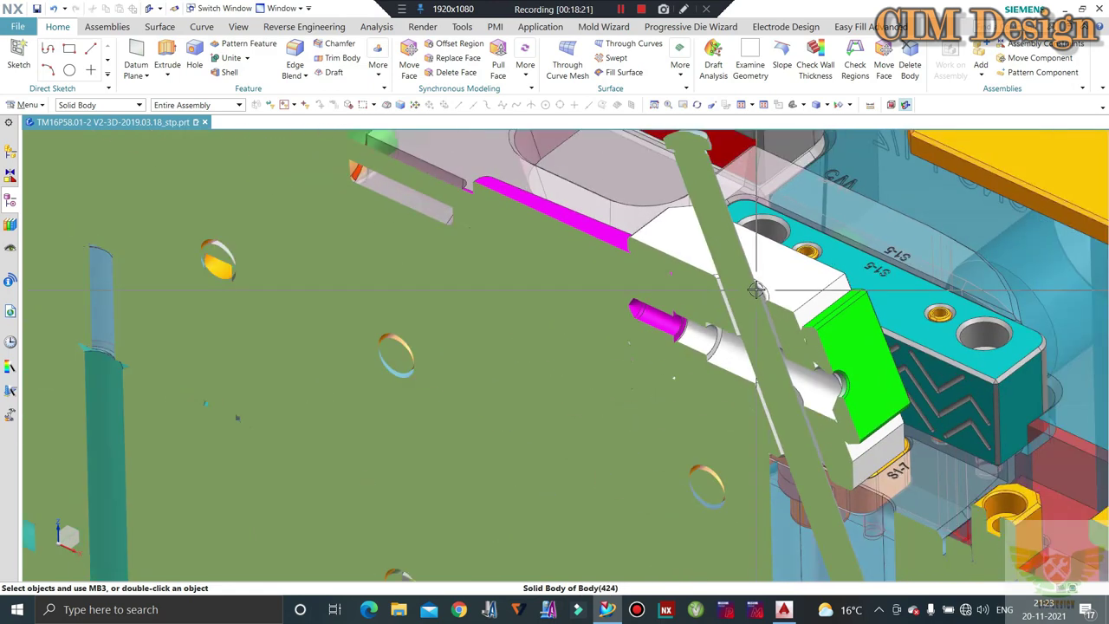
scroll(757, 290, down, 1)
scroll(758, 293, down, 2)
scroll(759, 295, up, 2)
scroll(761, 297, up, 2)
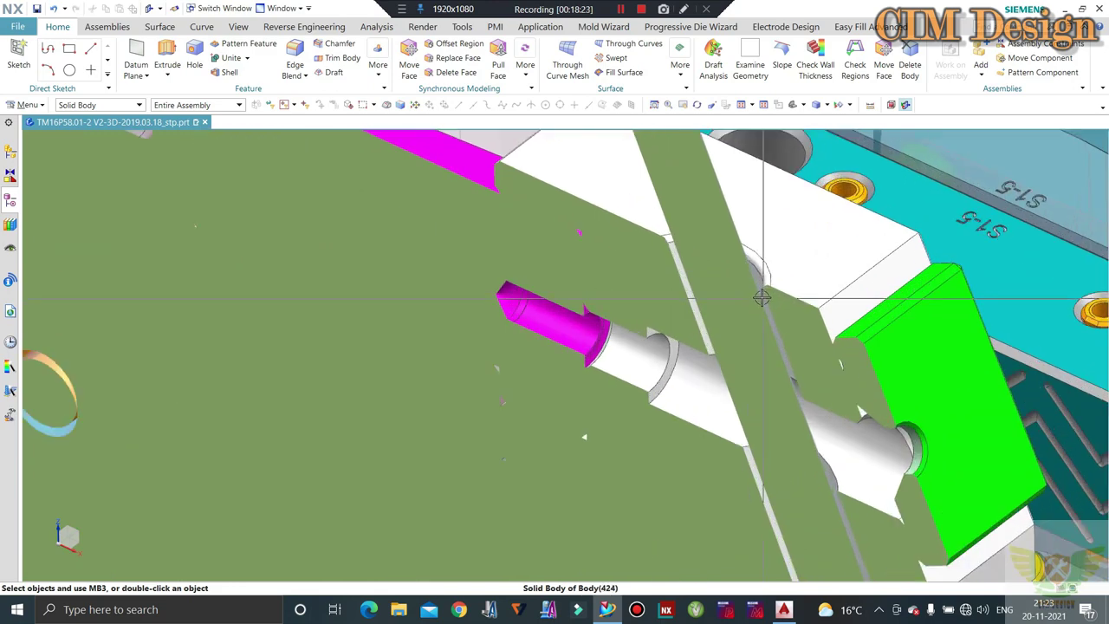
scroll(761, 297, up, 1)
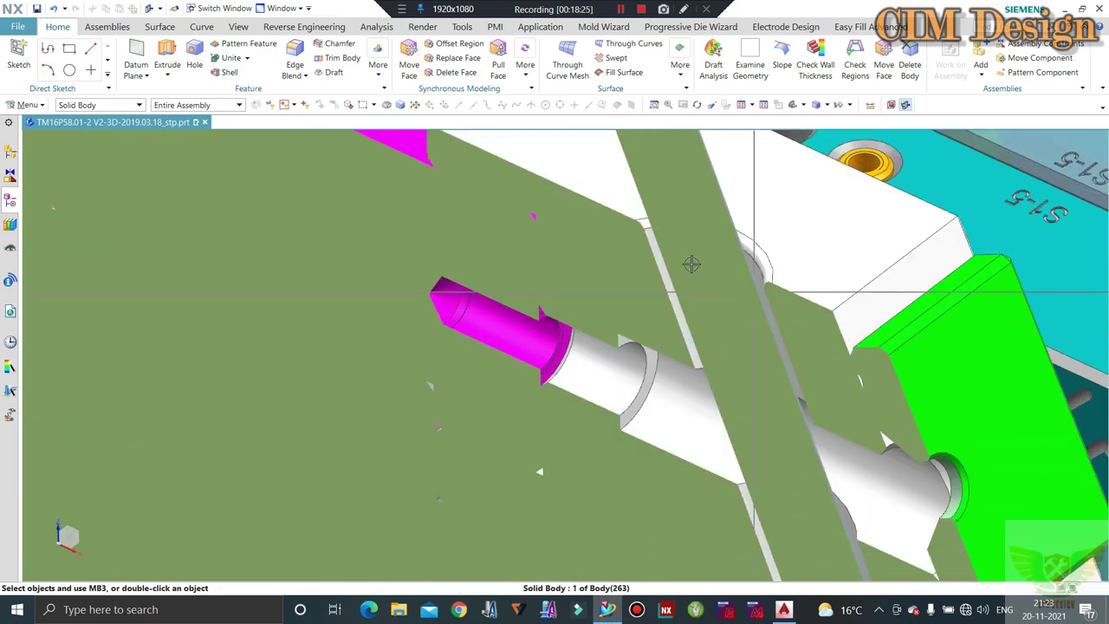
scroll(737, 364, down, 3)
scroll(780, 464, down, 1)
scroll(799, 537, up, 1)
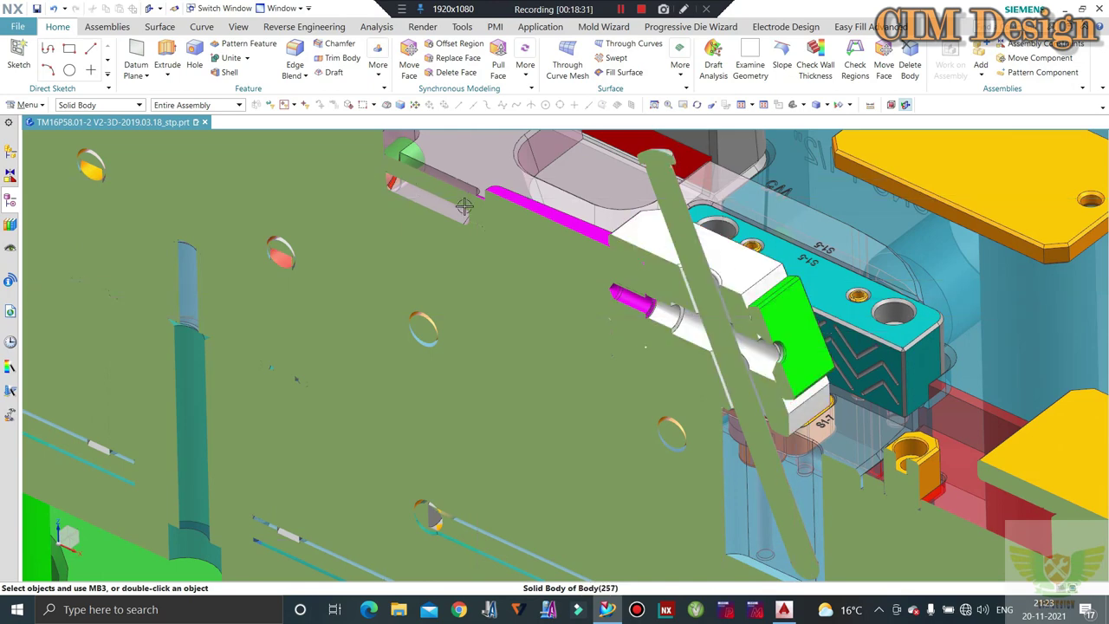
scroll(554, 253, down, 1)
scroll(598, 244, down, 1)
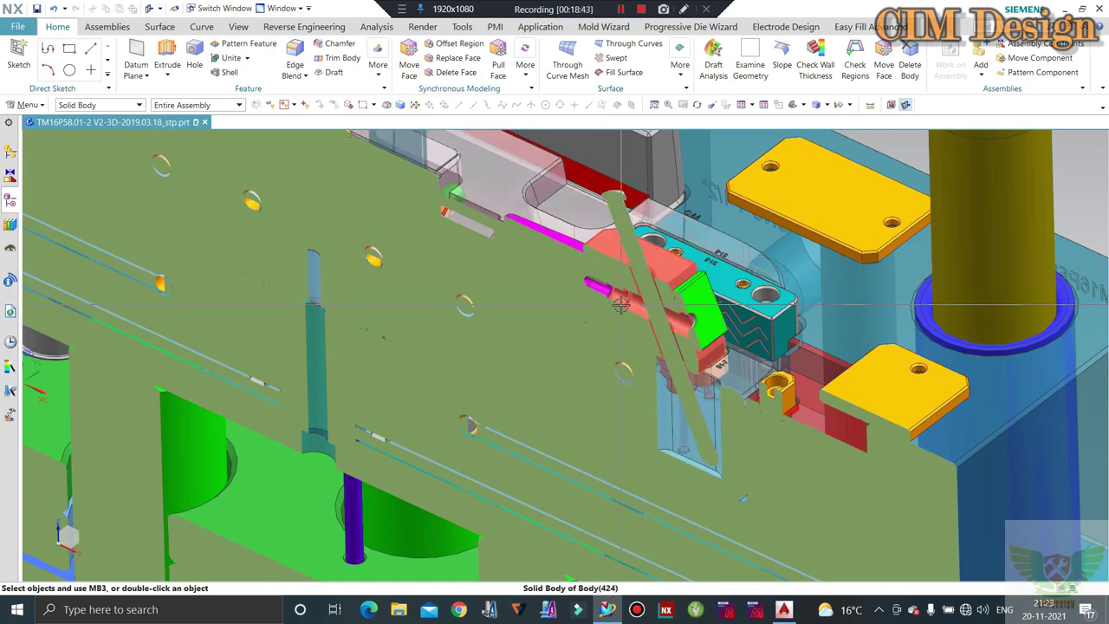
- Switch off the section cut to show the full uncut mold assembly, then orbit to view it from above
scroll(626, 310, down, 3)
scroll(626, 310, down, 3)
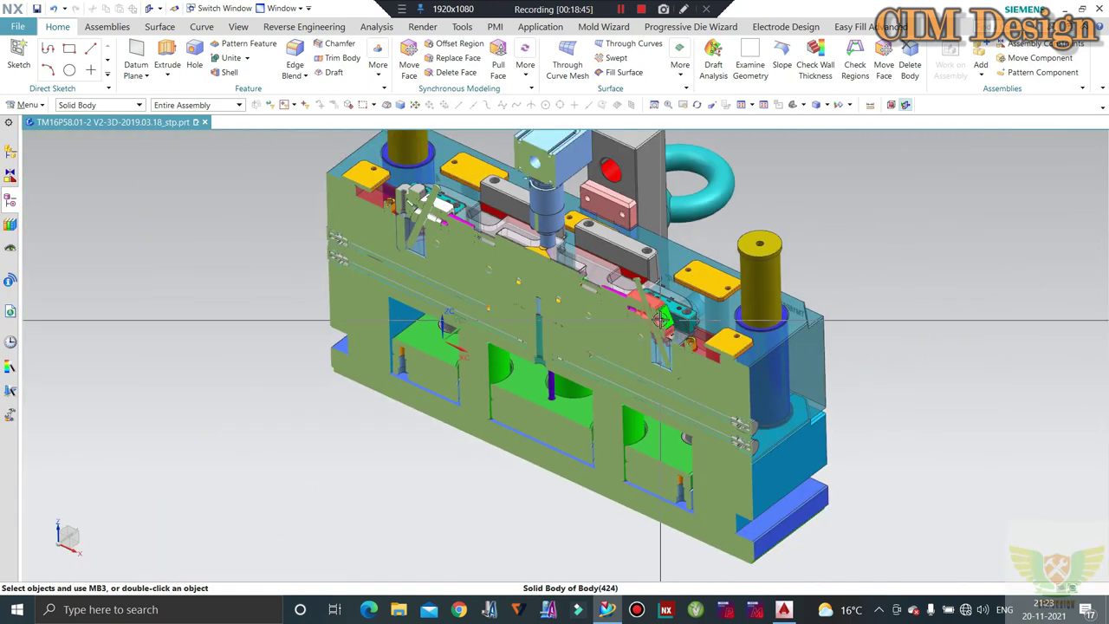
scroll(620, 319, down, 2)
scroll(617, 319, down, 1)
scroll(613, 171, up, 1)
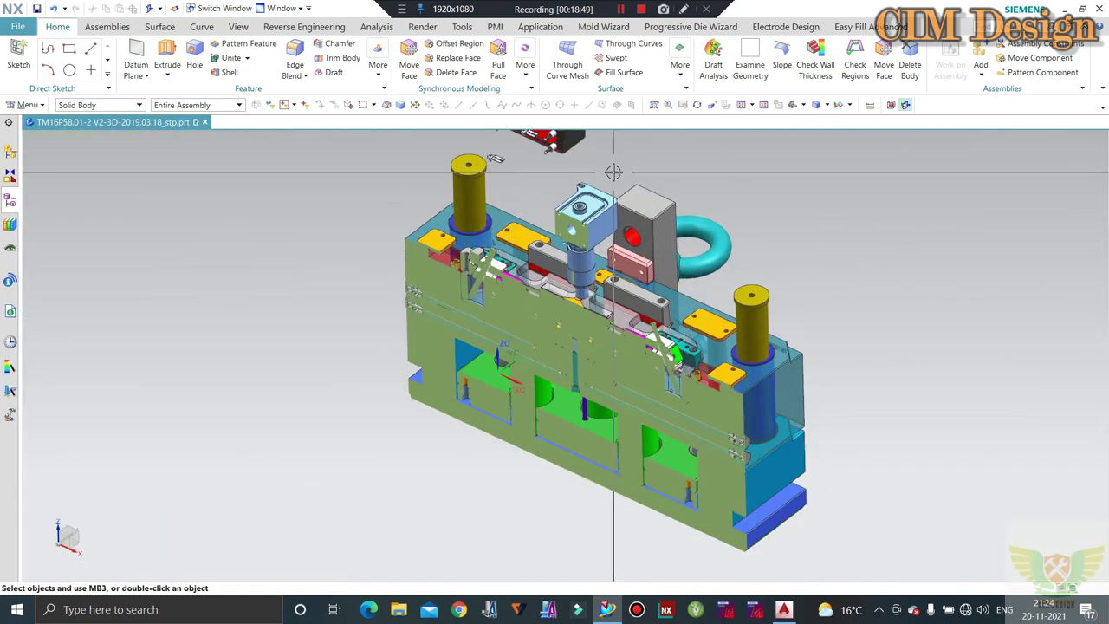
scroll(656, 325, up, 1)
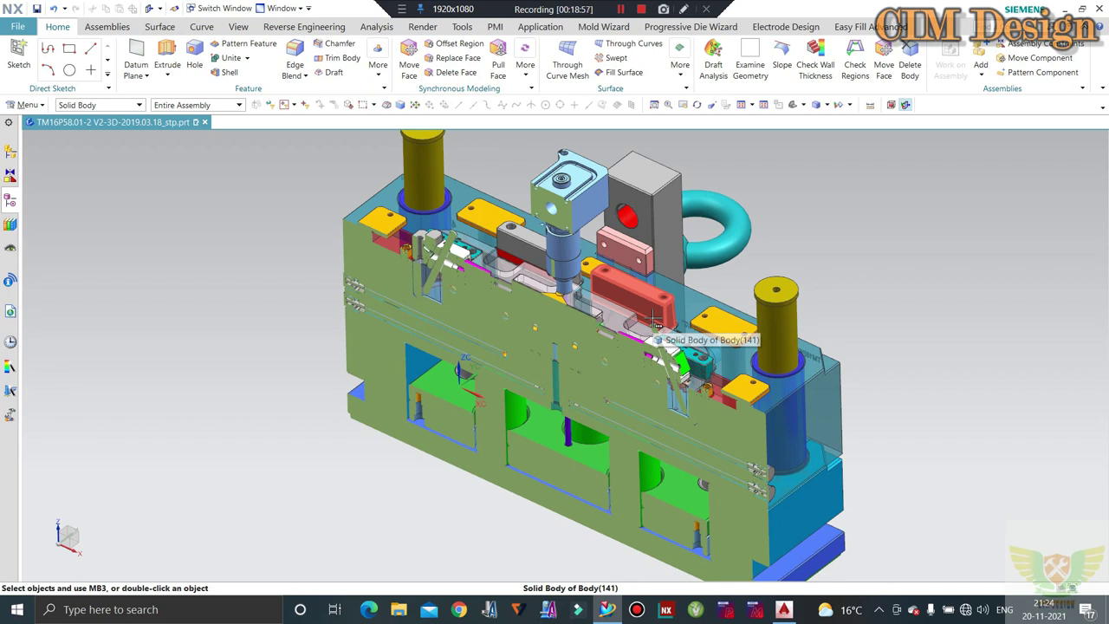
scroll(656, 325, down, 1)
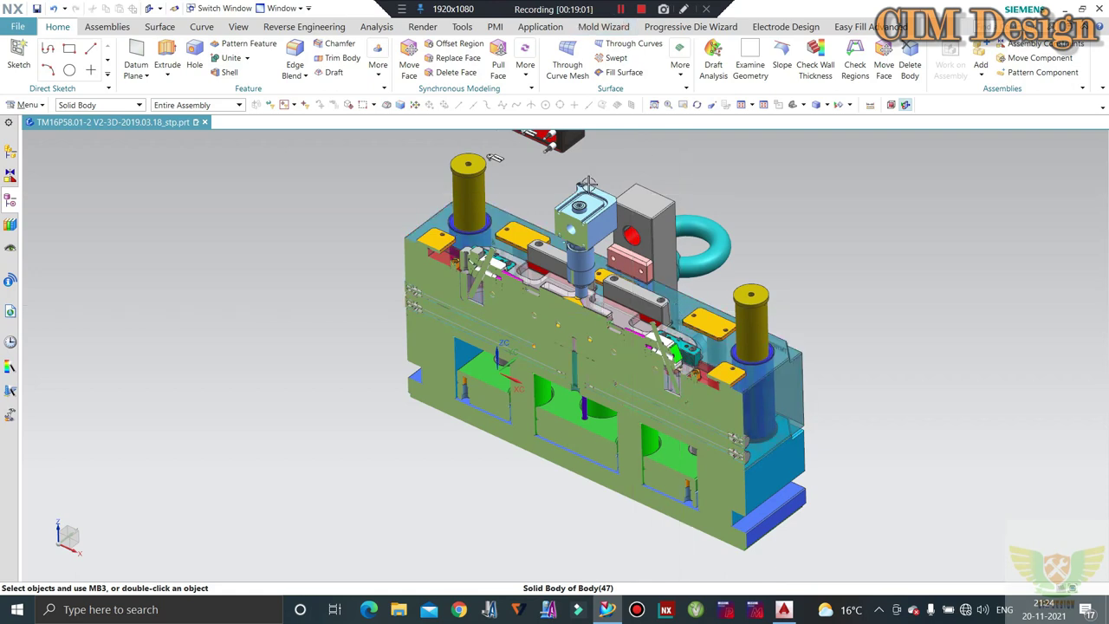
click(905, 105)
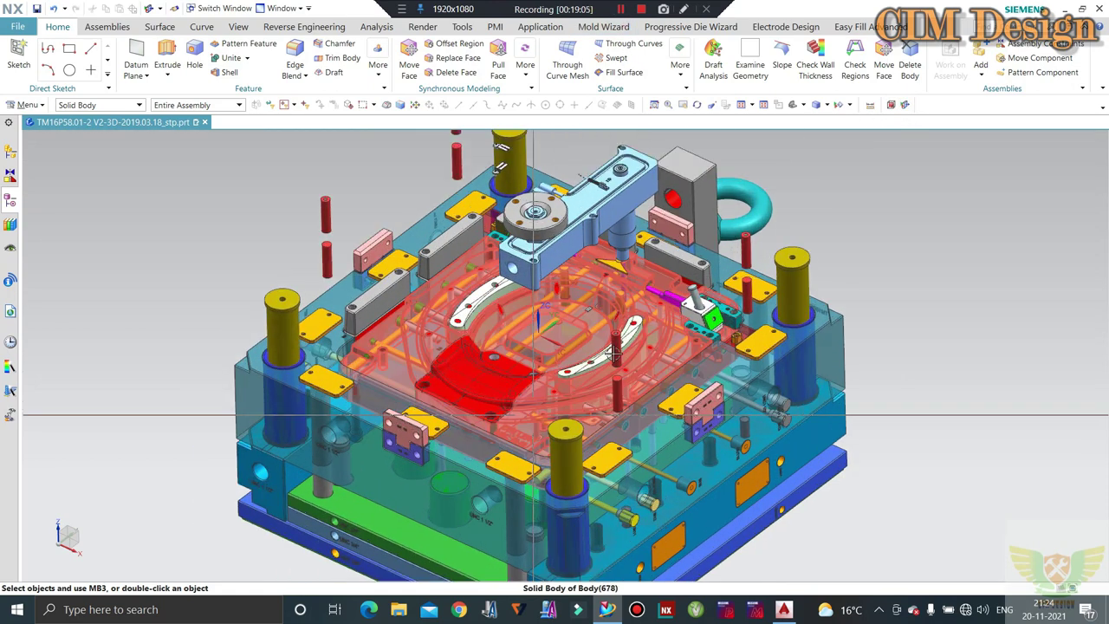
middle_drag(535, 414, 638, 310)
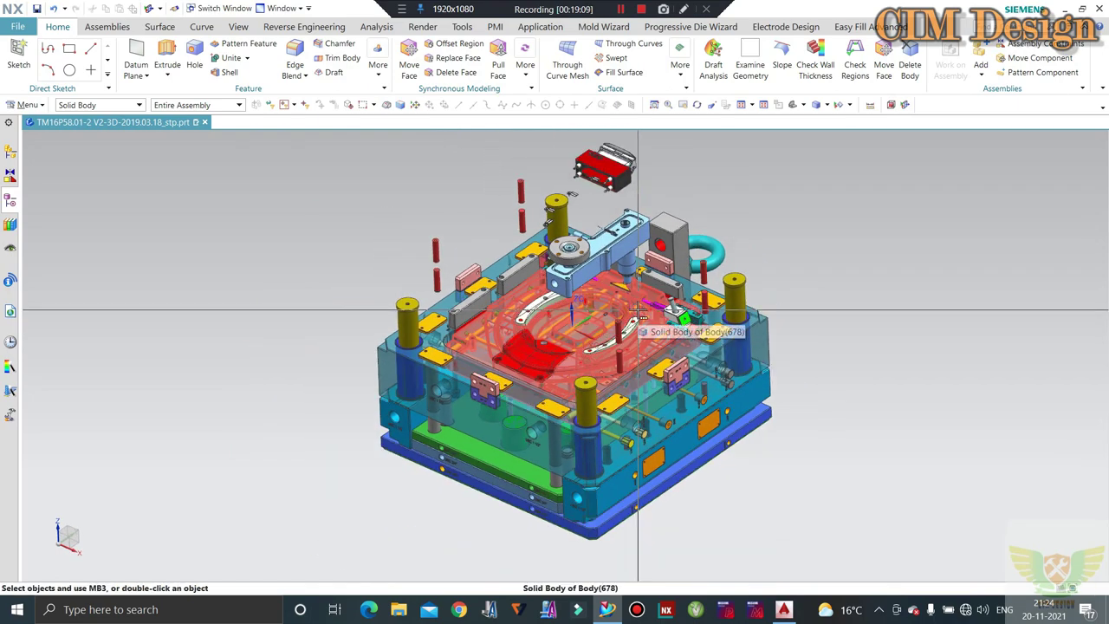
- Select the cavity plate and its inserts, invert the selection, and hide all other mold parts
click(638, 309)
key(ctrl+b)
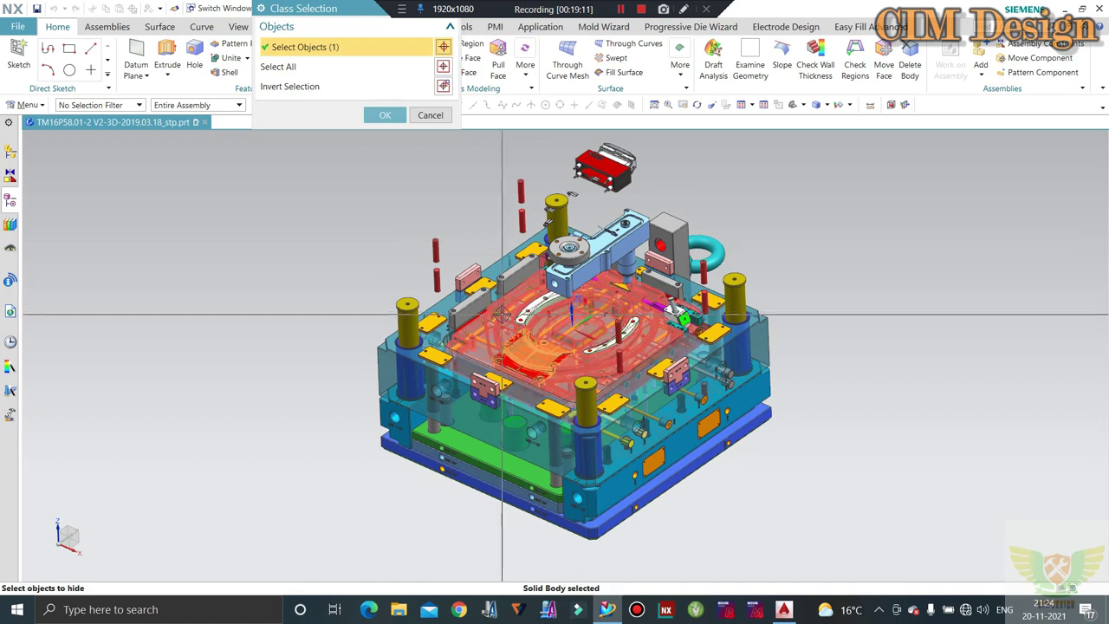
click(538, 312)
click(603, 342)
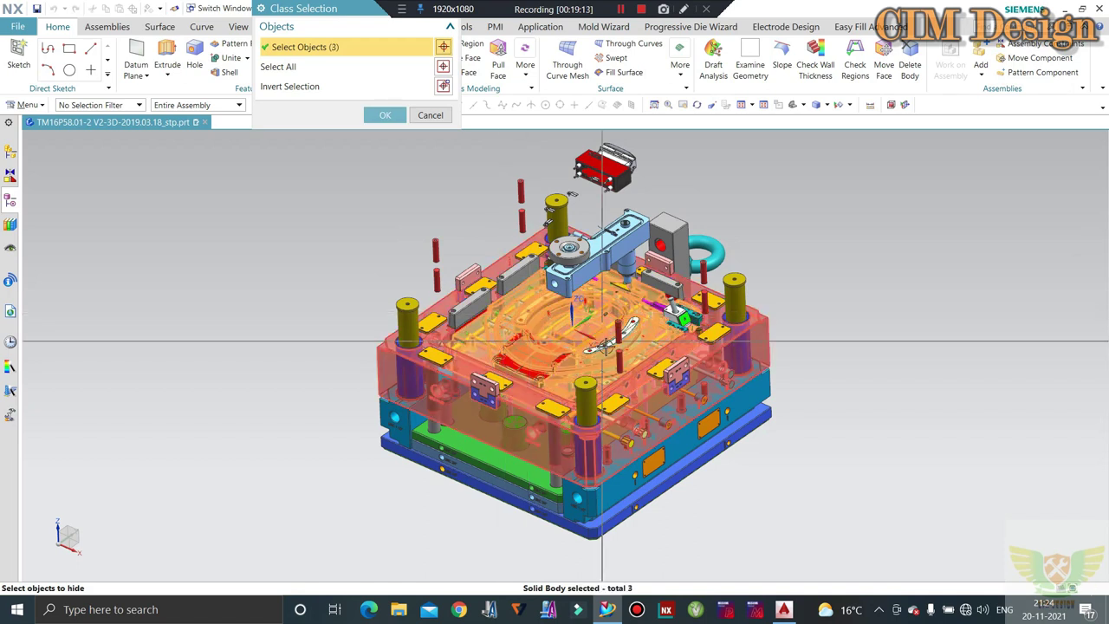
click(602, 343)
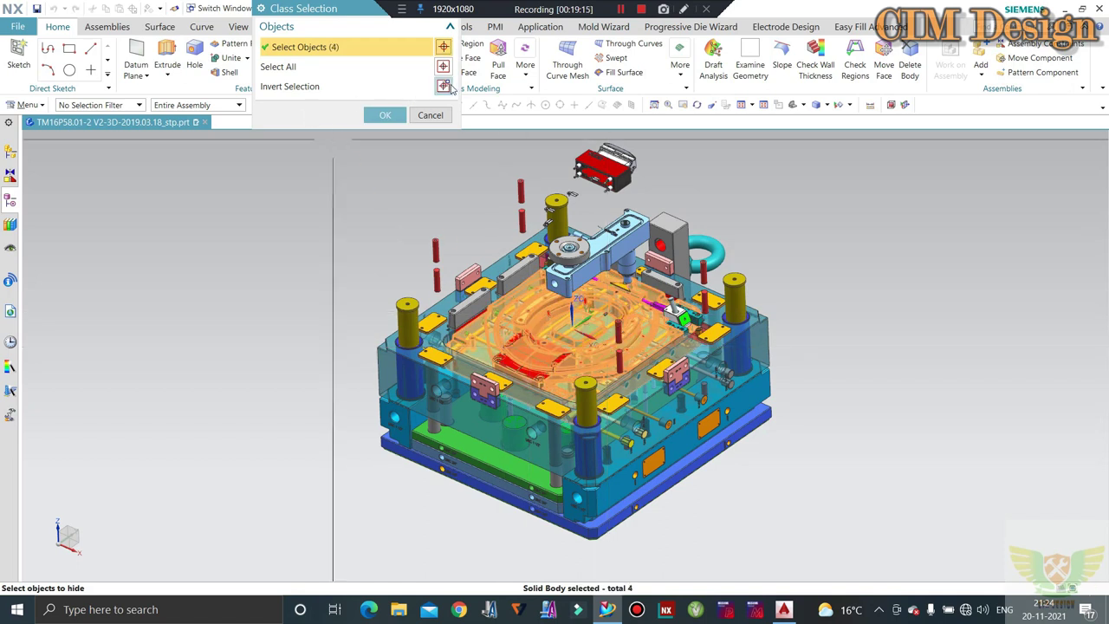
click(443, 86)
click(385, 115)
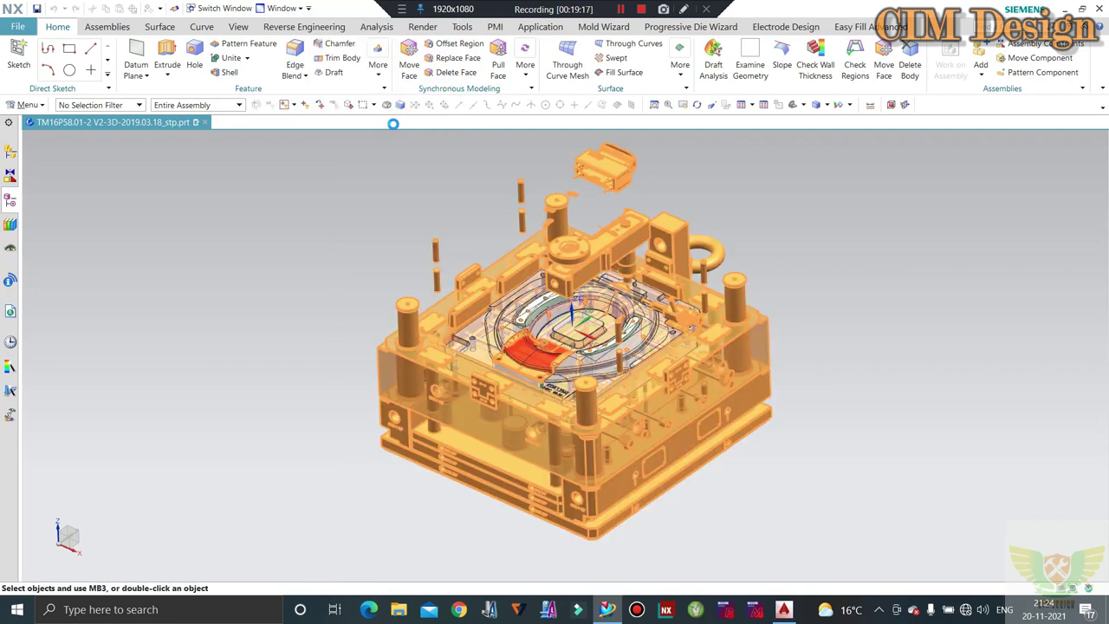
- Zoom and orbit the lone cavity plate through top-down, underside and oblique top views
scroll(520, 312, up, 2)
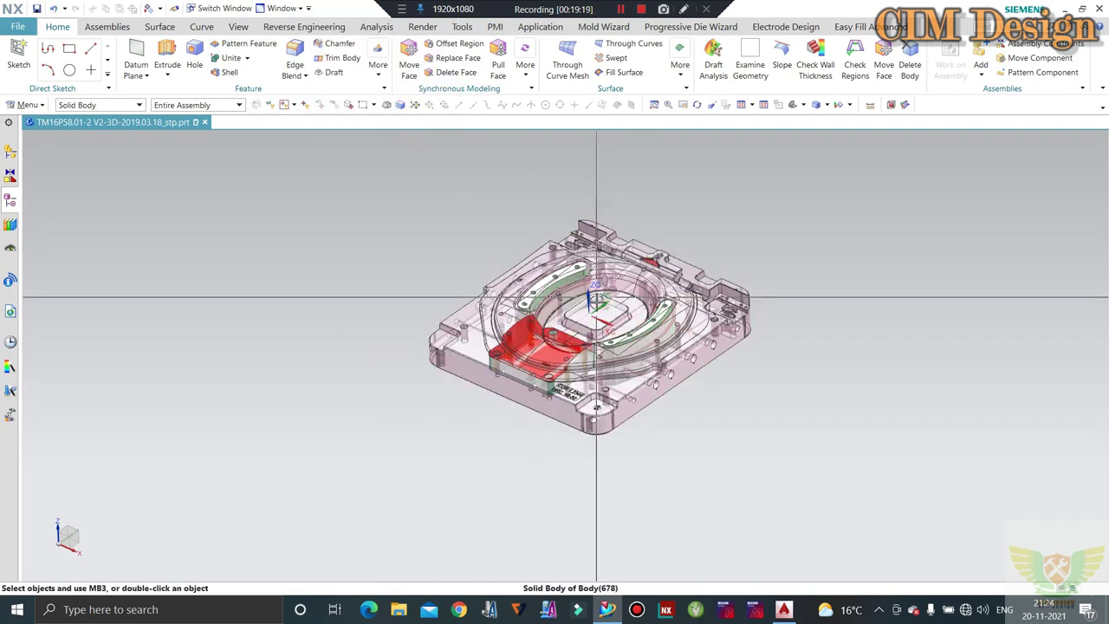
middle_drag(596, 297, 561, 314)
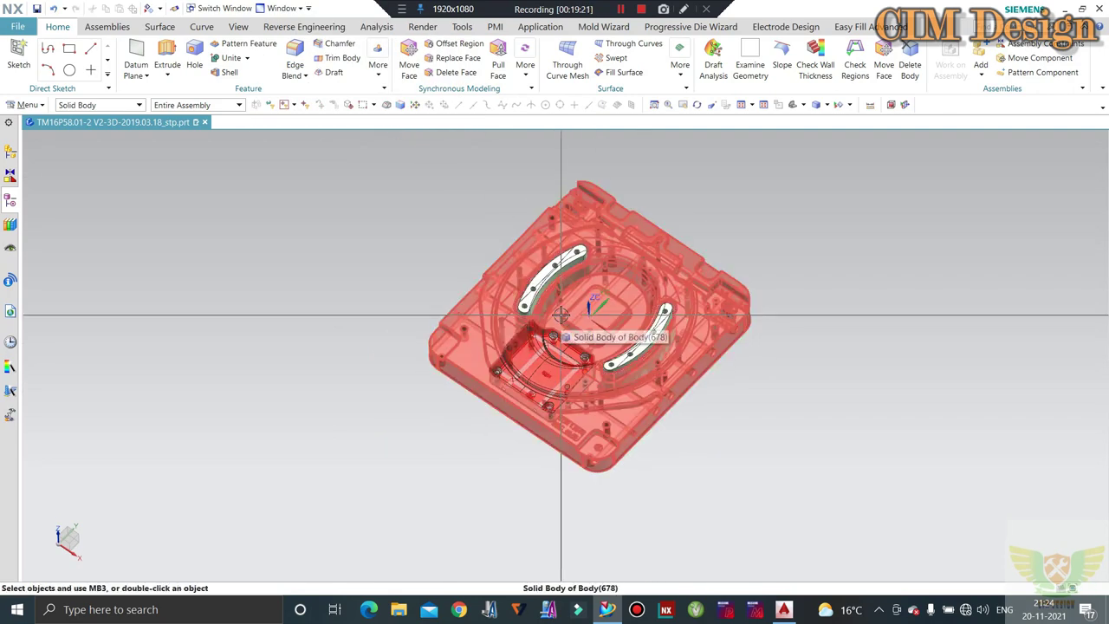
scroll(561, 314, up, 2)
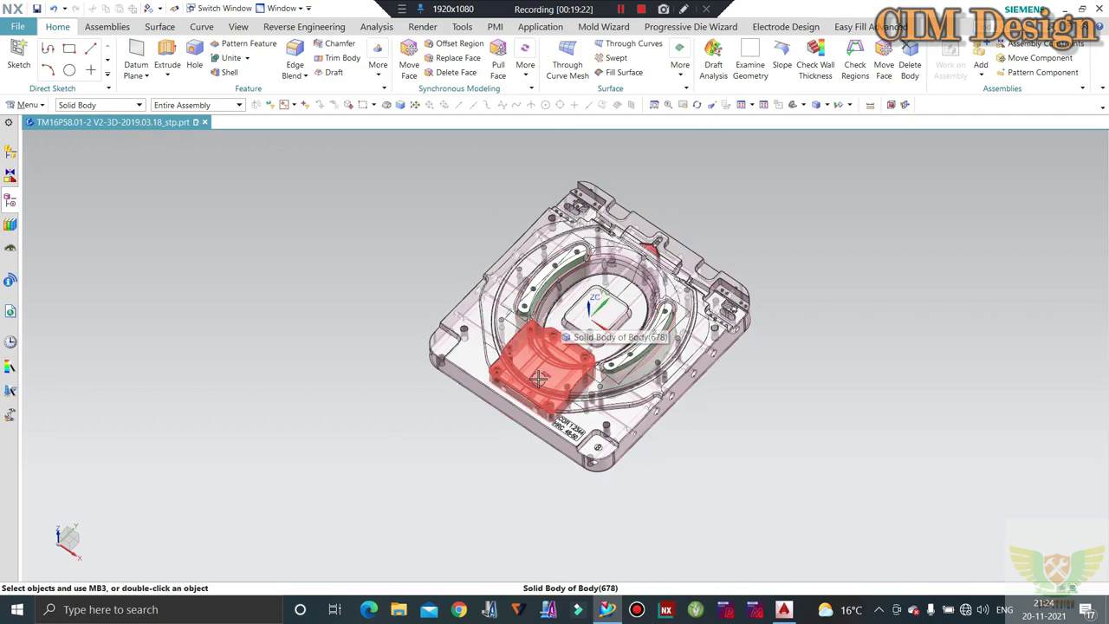
scroll(561, 314, up, 1)
mouse_move(561, 315)
middle_down()
mouse_move(539, 324)
mouse_move(548, 303)
middle_up()
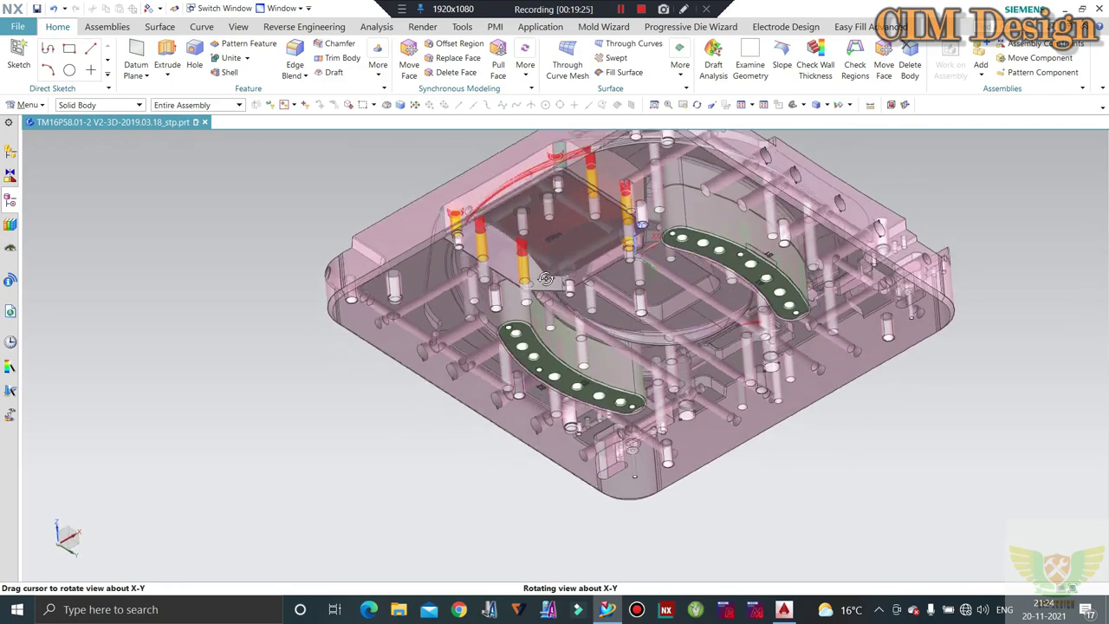
middle_drag(540, 333, 523, 327)
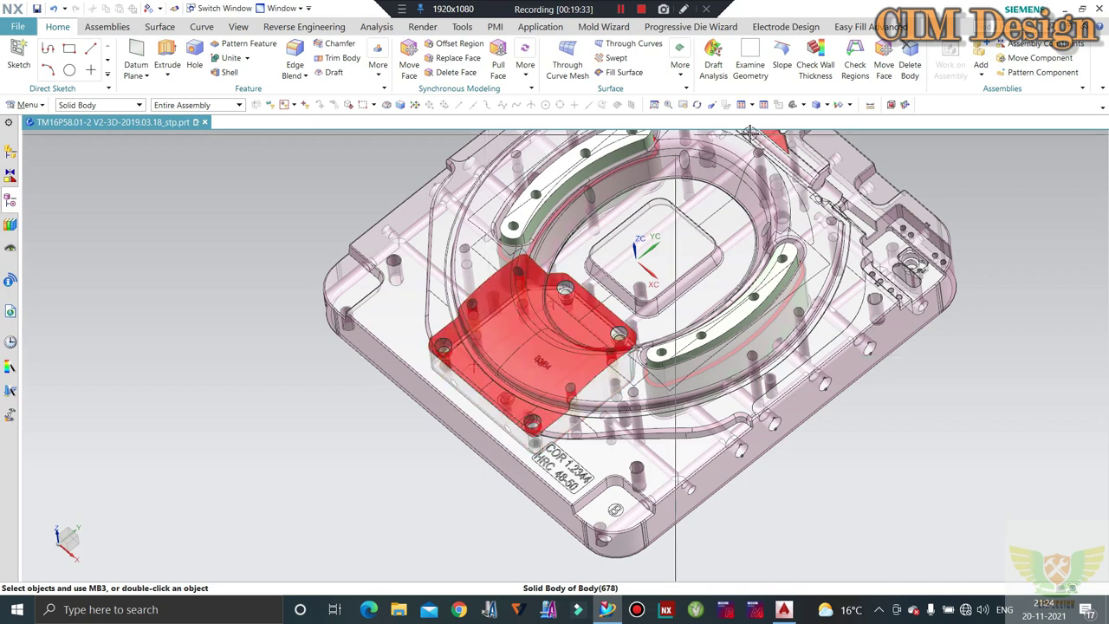
click(551, 326)
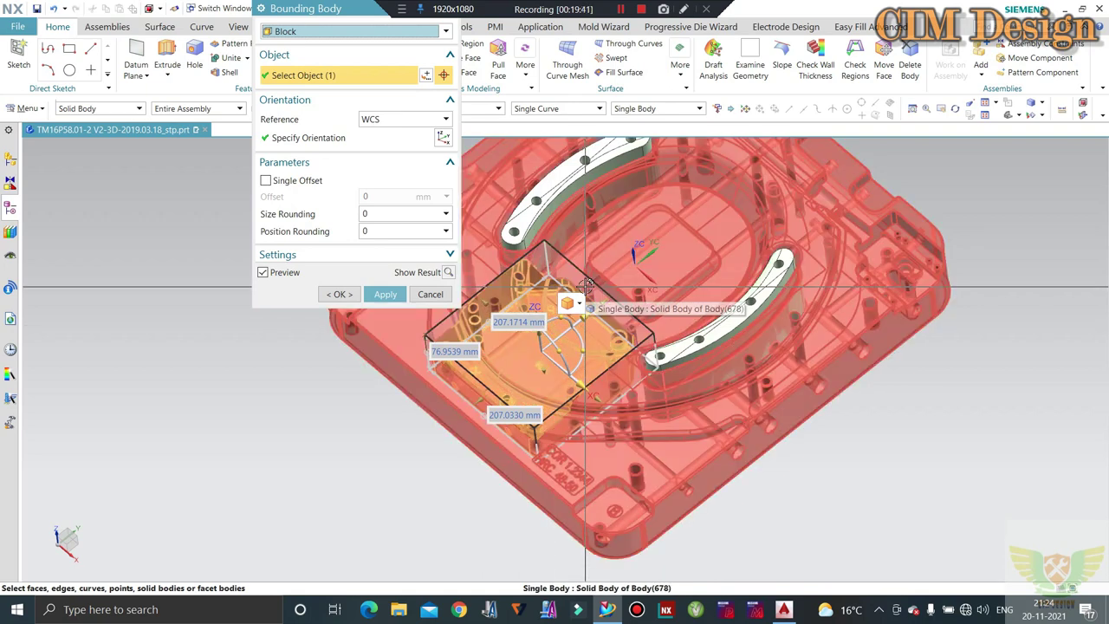
click(425, 295)
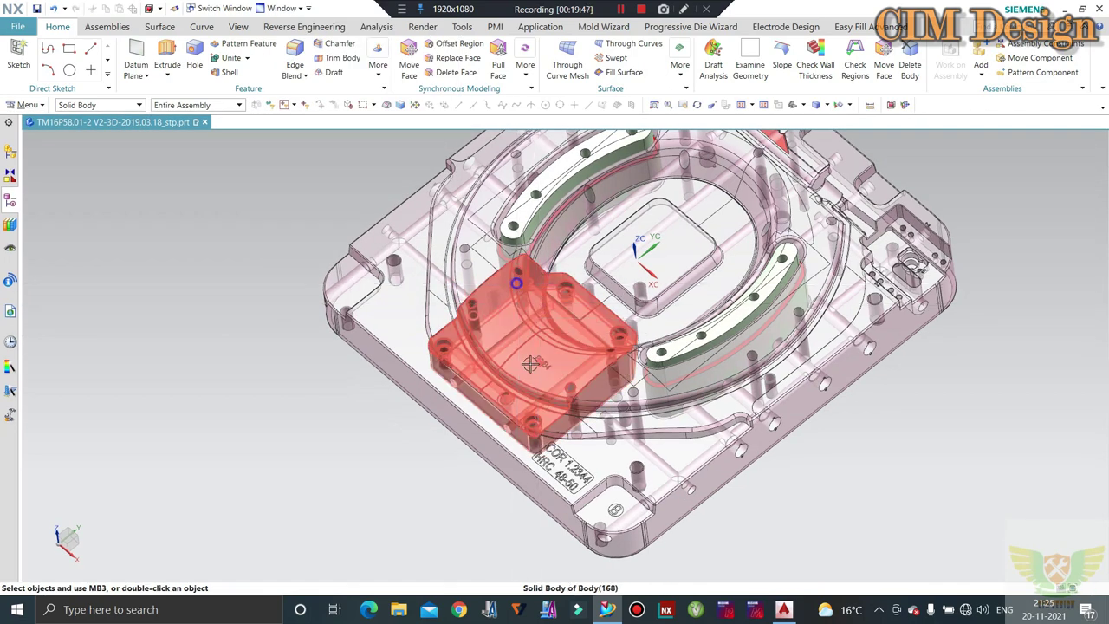
key(Delete)
scroll(532, 269, up, 2)
scroll(533, 269, down, 3)
middle_drag(532, 269, 459, 355)
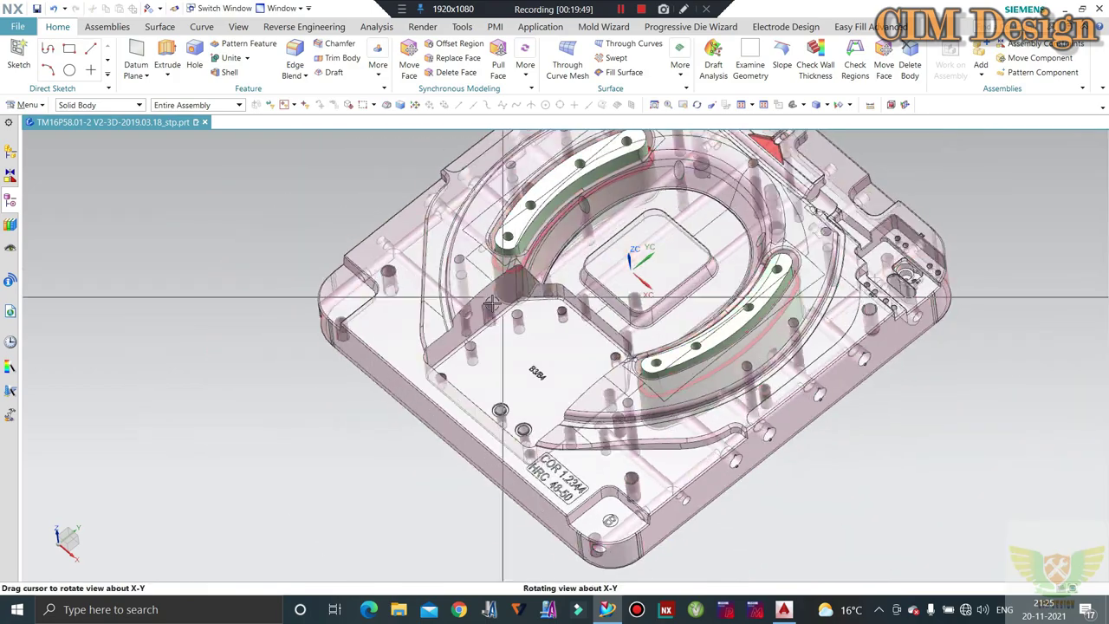
key(ctrl+shift+g)
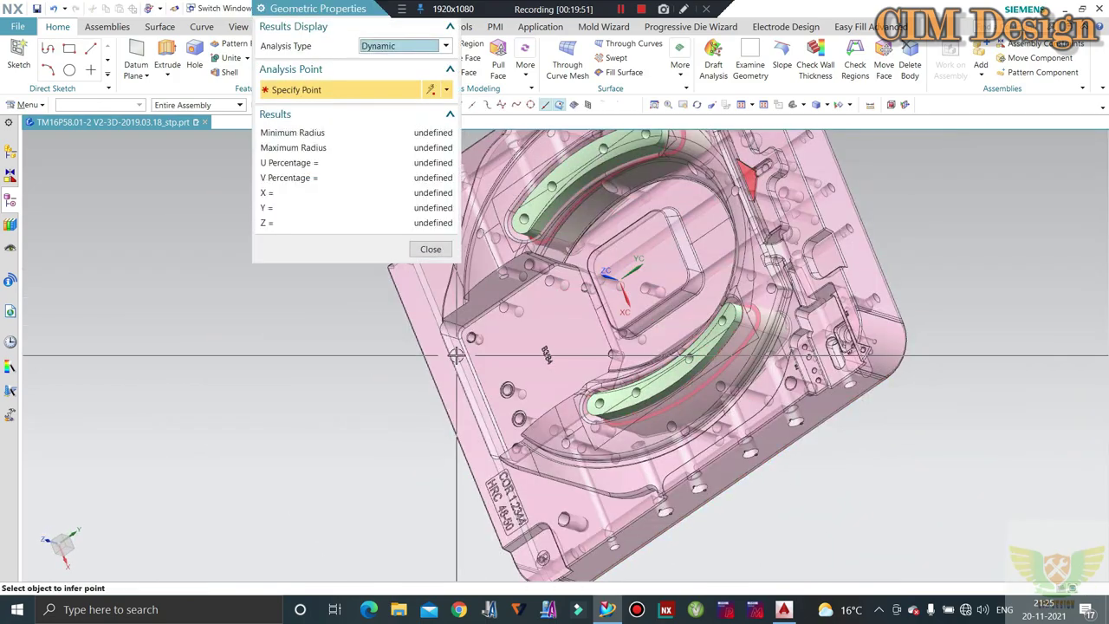
scroll(449, 330, up, 2)
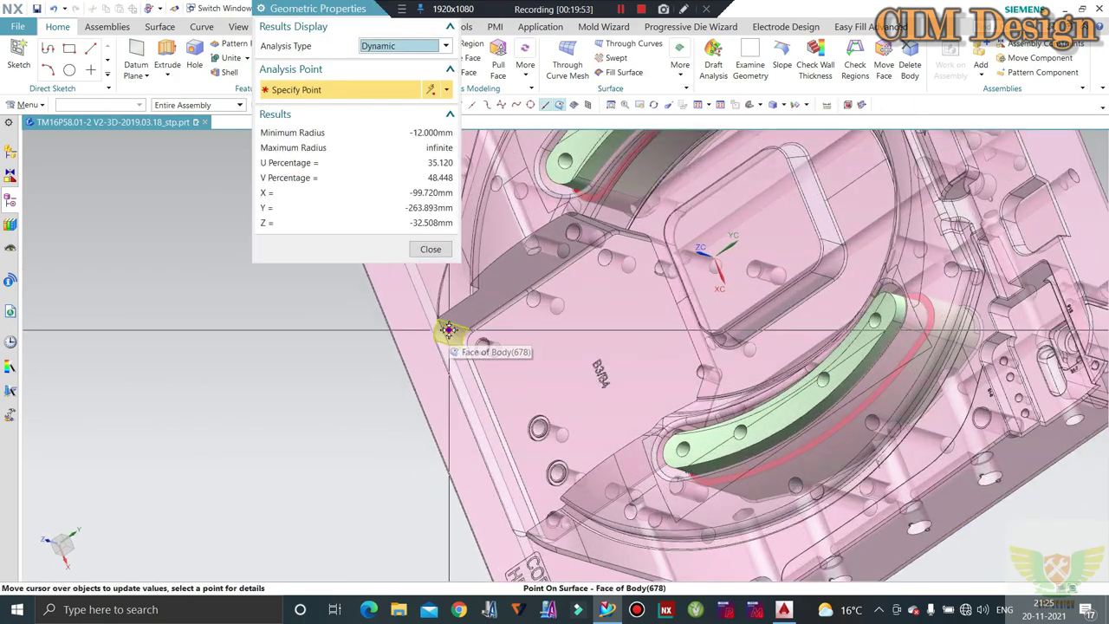
click(431, 249)
scroll(443, 335, down, 3)
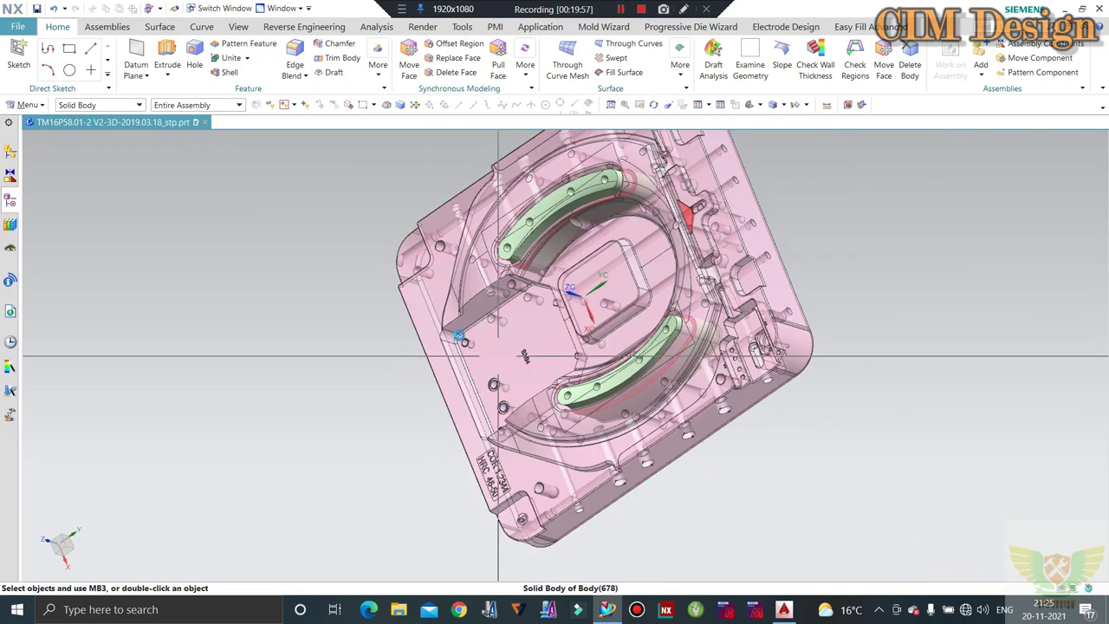
mouse_move(443, 334)
middle_down()
mouse_move(535, 325)
mouse_move(518, 310)
middle_up()
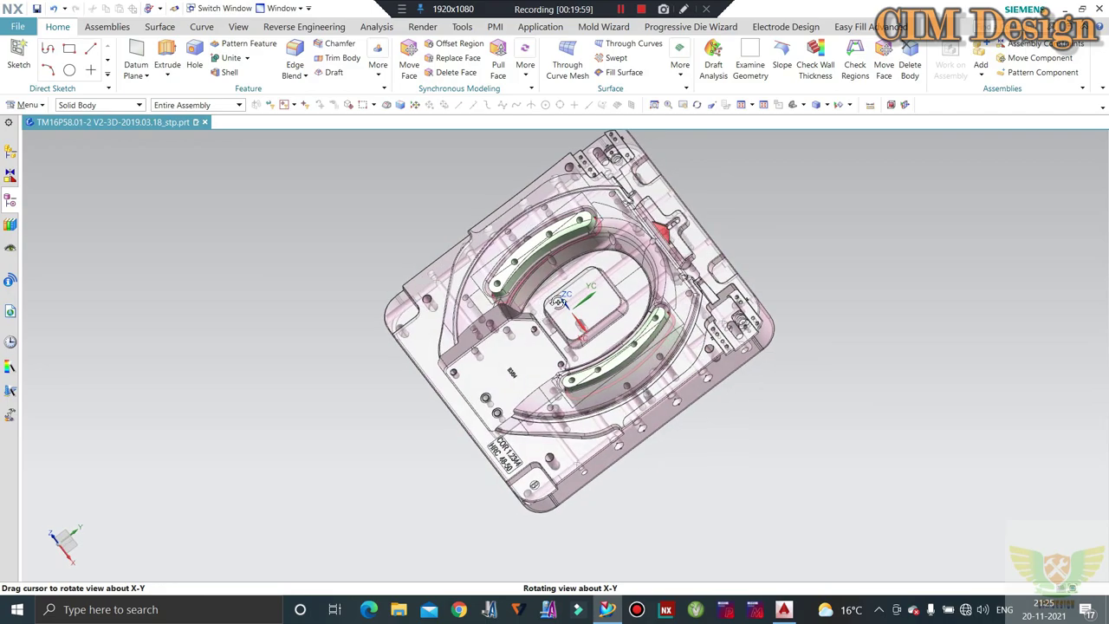
scroll(518, 310, up, 3)
scroll(517, 309, up, 2)
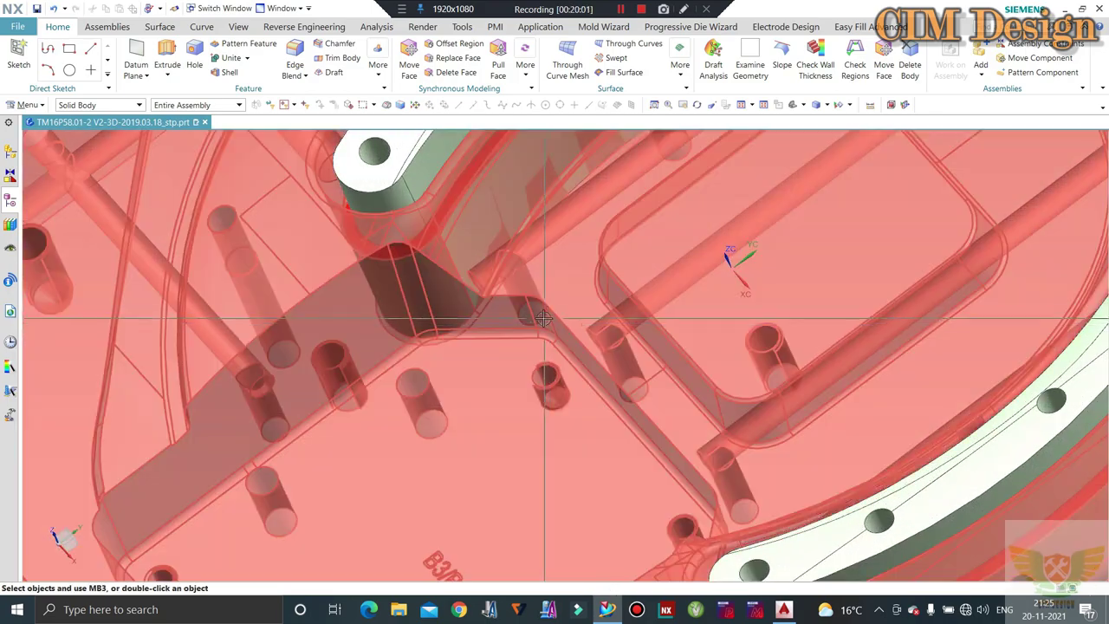
scroll(543, 319, down, 3)
mouse_move(539, 316)
middle_down()
mouse_move(505, 327)
mouse_move(520, 280)
middle_up()
scroll(509, 307, up, 2)
scroll(509, 305, down, 3)
mouse_move(526, 345)
middle_down()
mouse_move(518, 324)
mouse_move(507, 336)
middle_up()
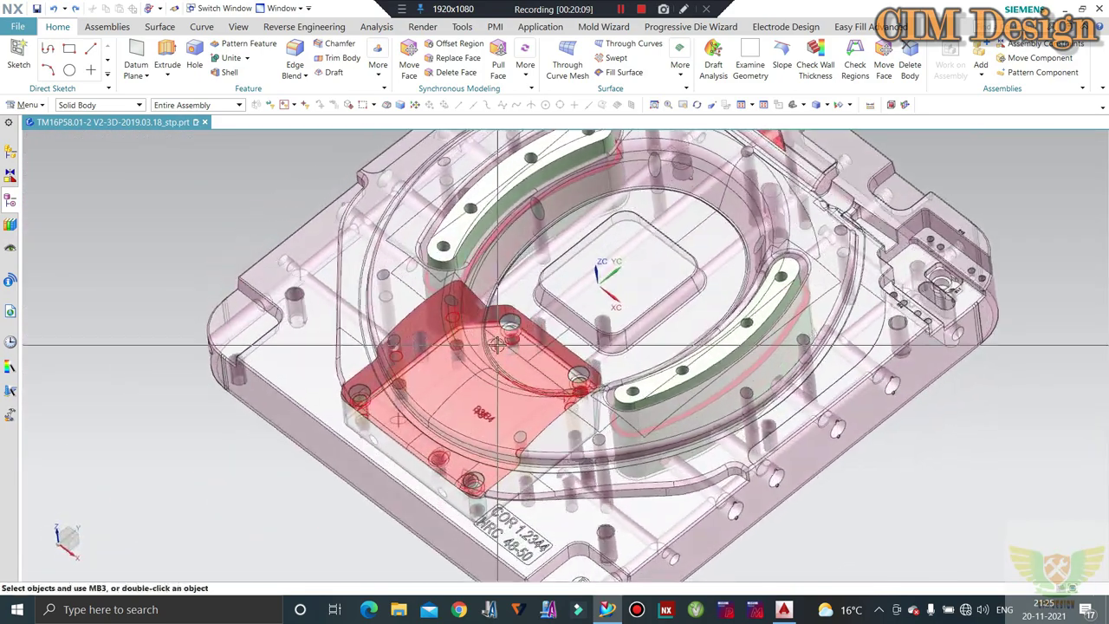
scroll(508, 337, down, 3)
- Turn on layer 19 to view the cooling channels, then turn it off again, keeping layer 11 visible
key(ctrl+l)
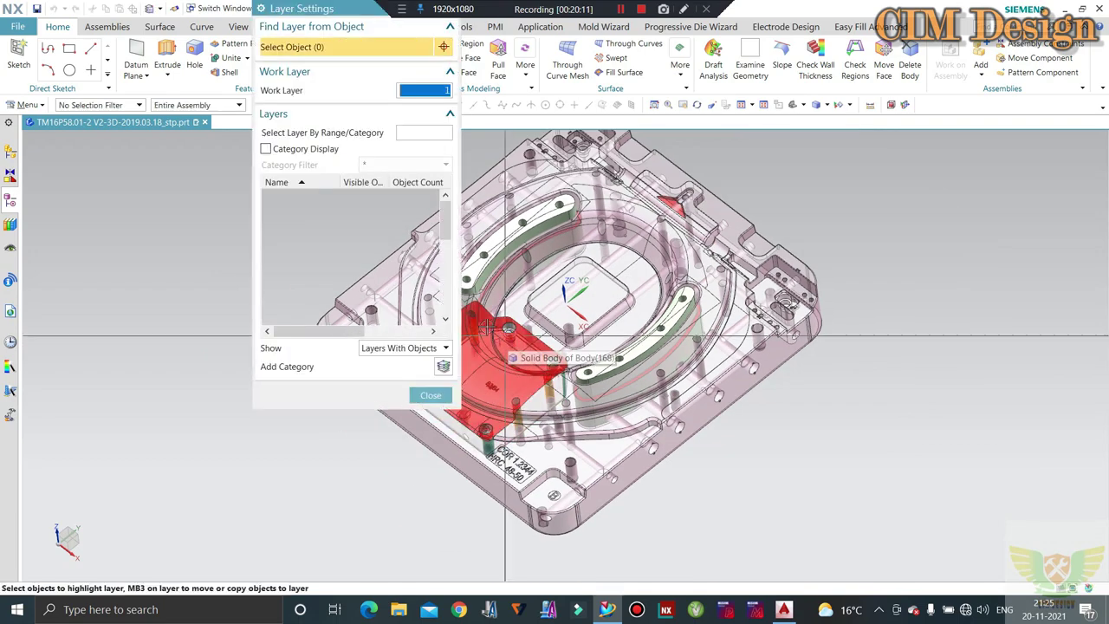
click(278, 252)
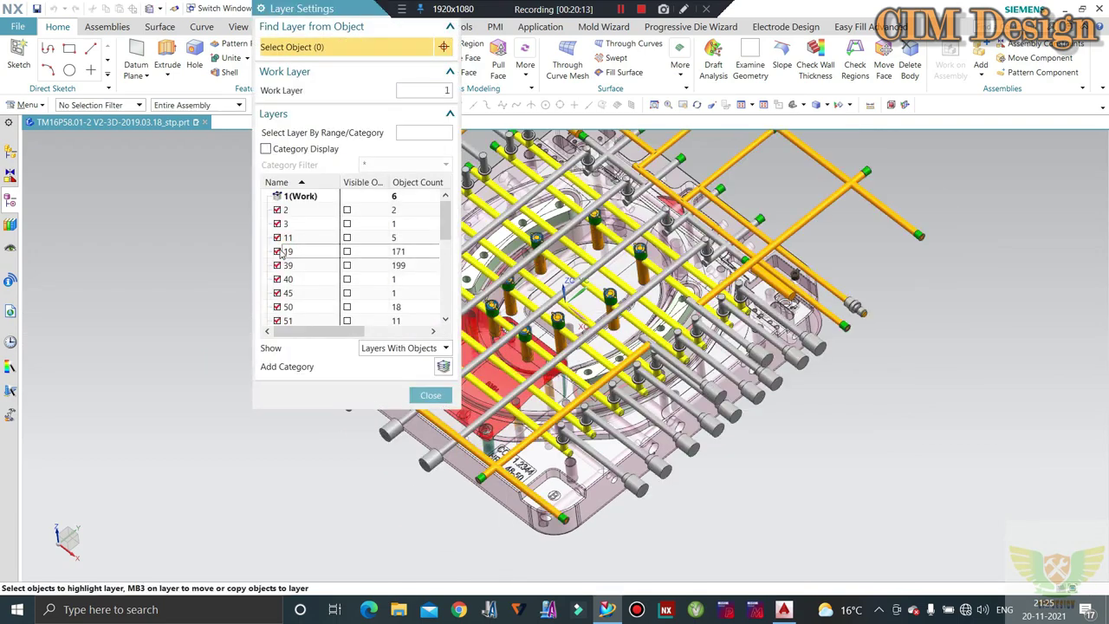
middle_drag(529, 286, 507, 256)
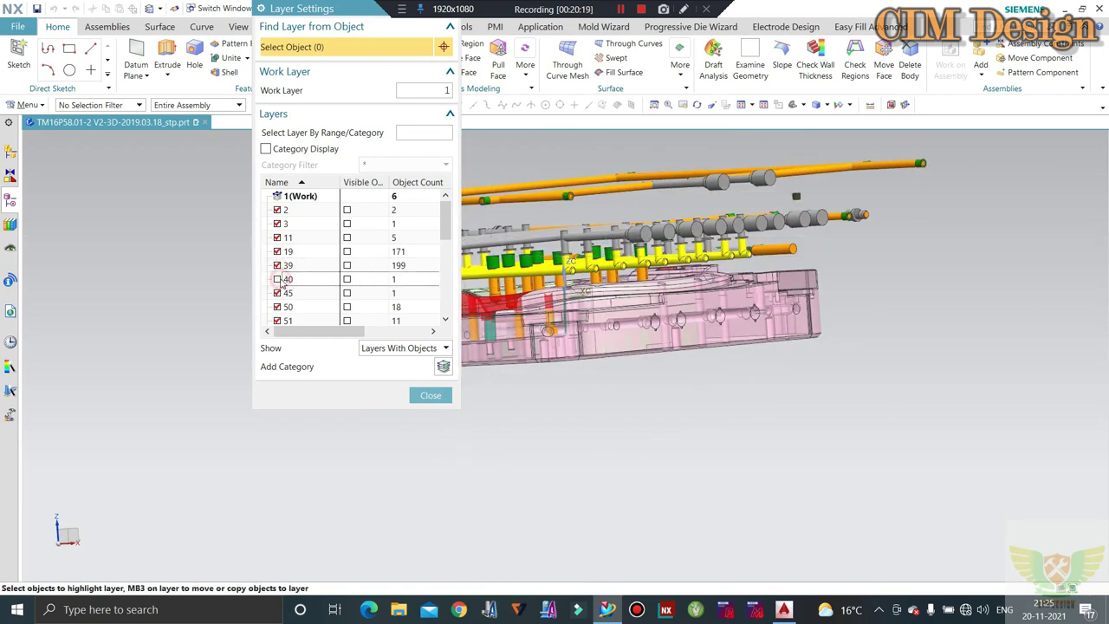
click(278, 251)
click(278, 237)
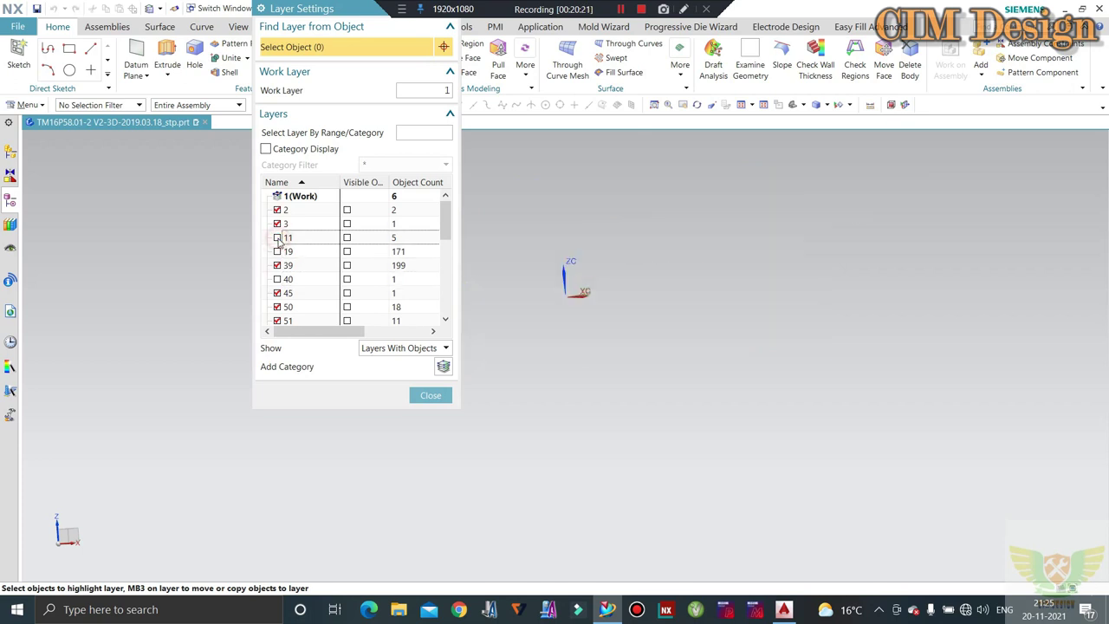
click(277, 238)
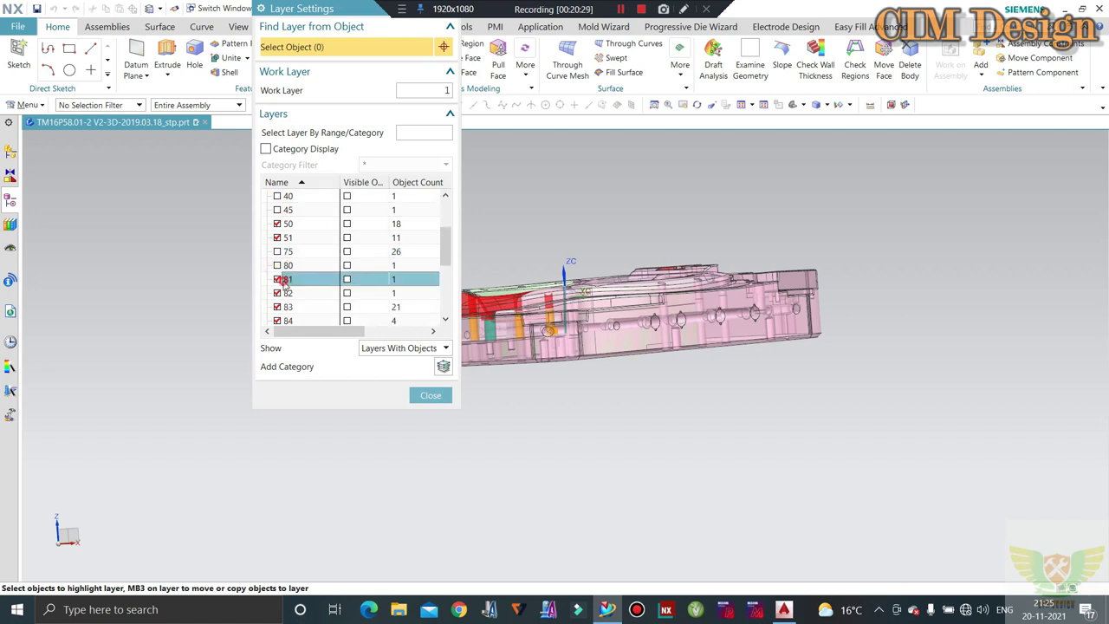
click(430, 396)
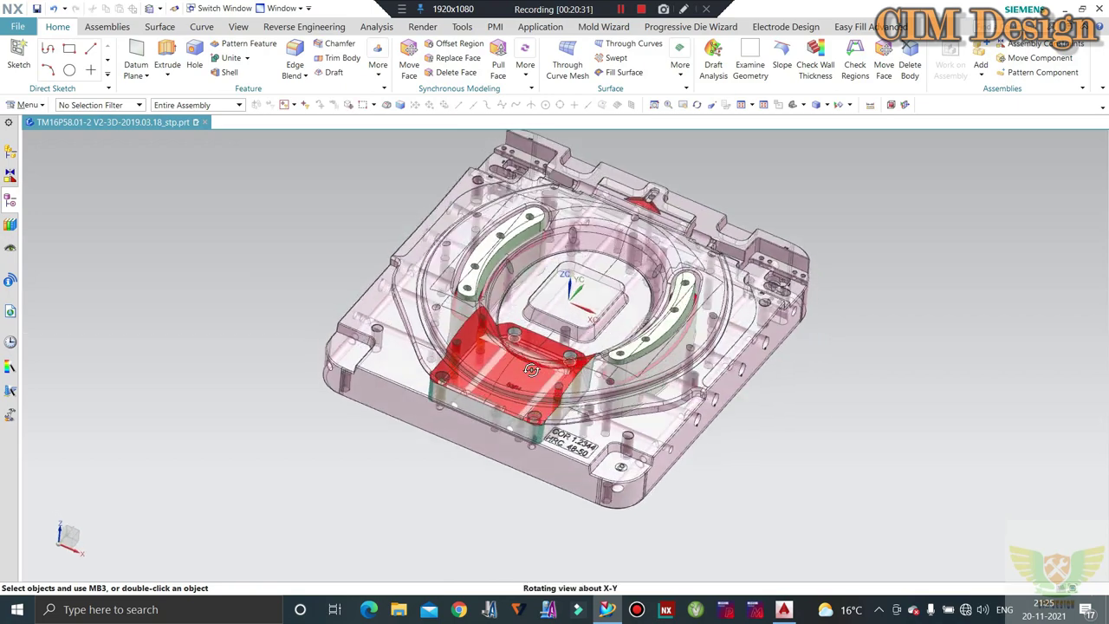
- Orbit and zoom the cavity plate between isometric, top-down and front views
middle_drag(430, 396, 555, 486)
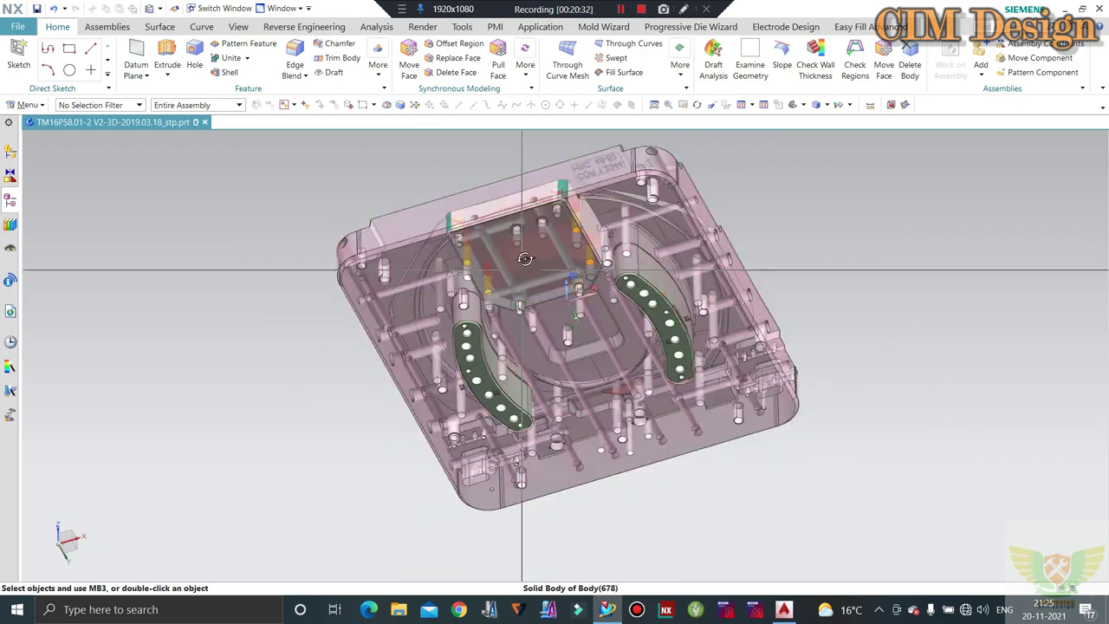
middle_drag(533, 299, 503, 184)
scroll(503, 185, up, 2)
scroll(502, 200, down, 2)
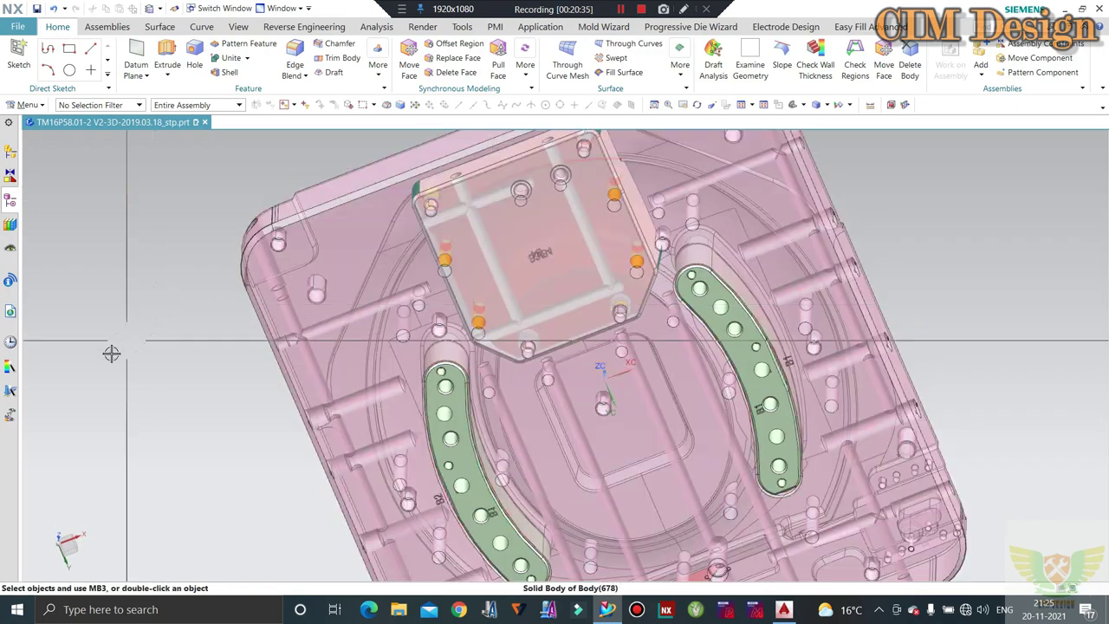
scroll(477, 226, down, 2)
middle_drag(478, 226, 457, 416)
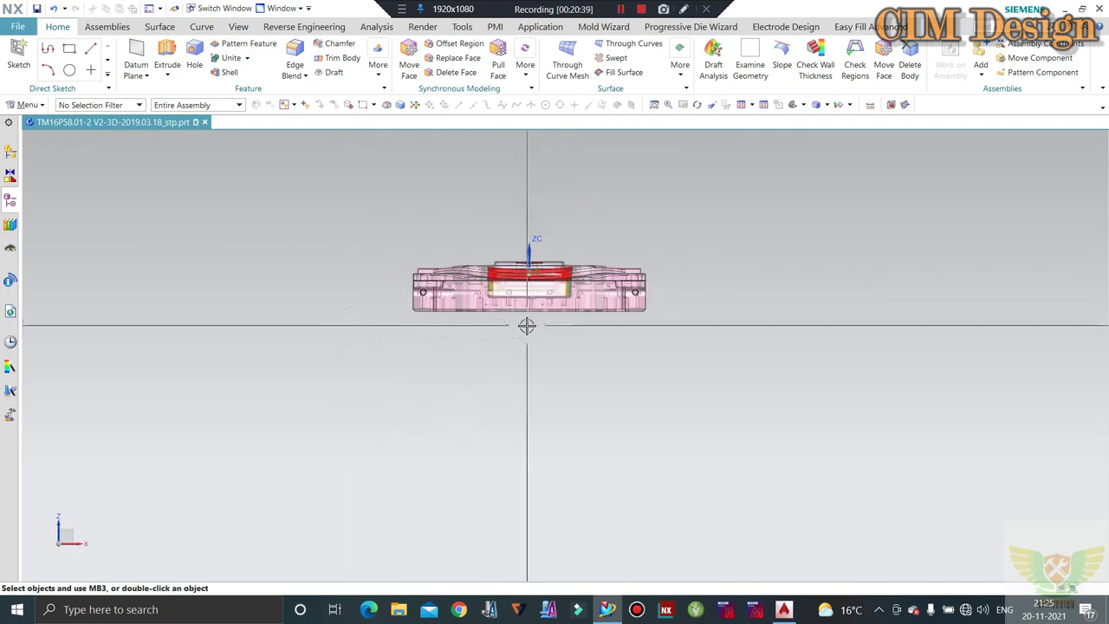
middle_drag(528, 302, 520, 199)
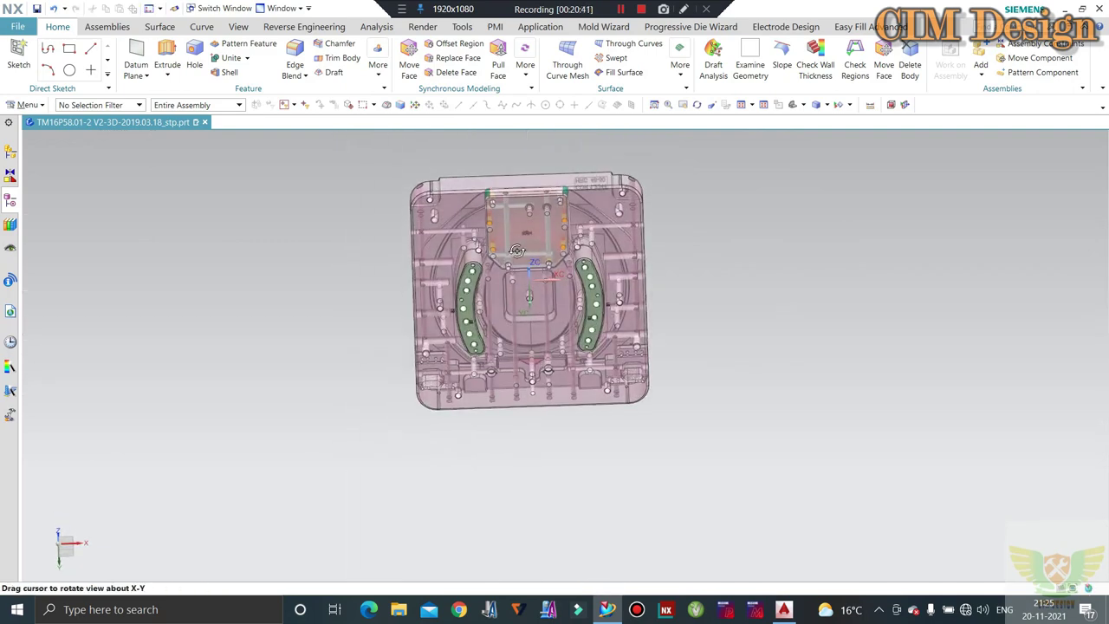
scroll(532, 212, up, 5)
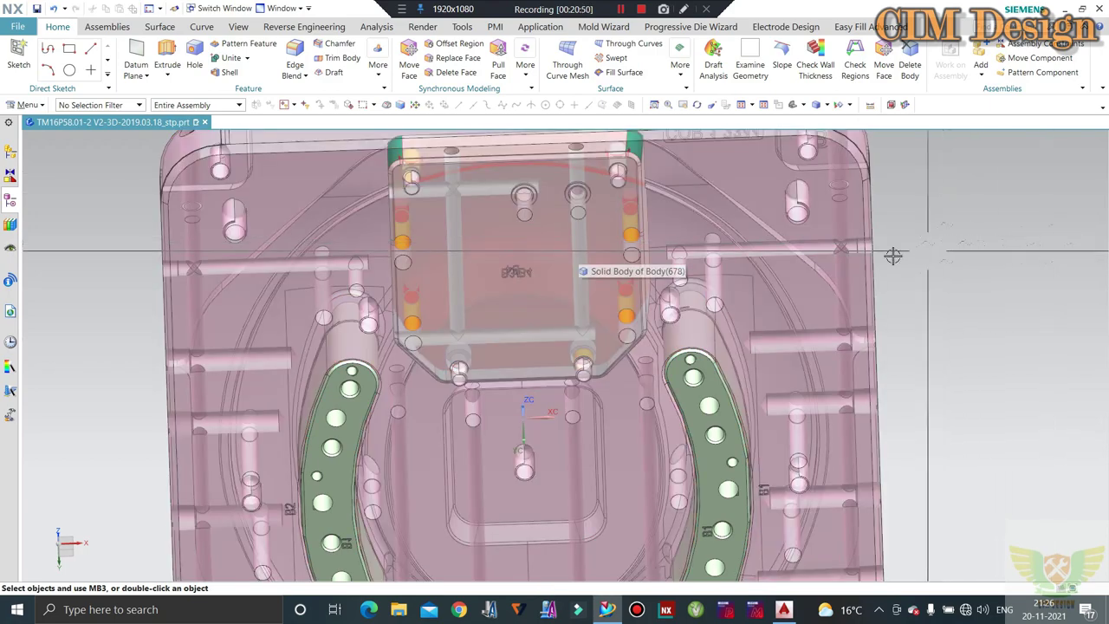
scroll(896, 254, down, 3)
- Orbit to side and angled views, select the red insert block, and look at the underside
mouse_move(693, 225)
middle_down()
mouse_move(706, 317)
mouse_move(677, 403)
middle_up()
scroll(677, 403, up, 3)
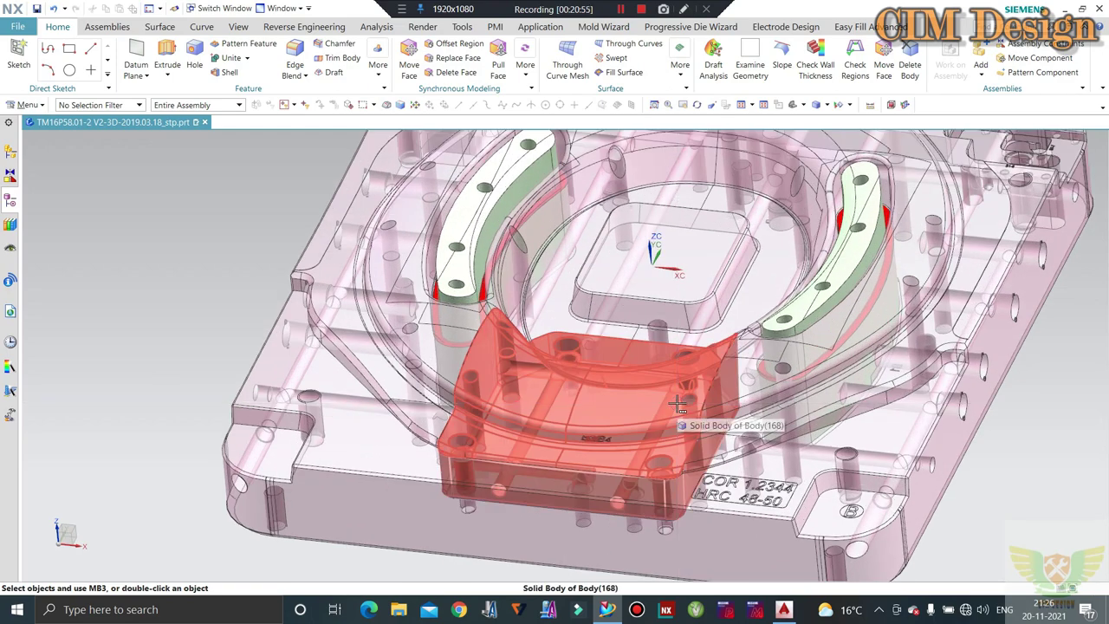
scroll(617, 378, down, 3)
mouse_move(617, 378)
middle_down()
mouse_move(621, 285)
mouse_move(551, 400)
mouse_move(461, 393)
middle_up()
scroll(551, 400, up, 2)
scroll(553, 402, down, 2)
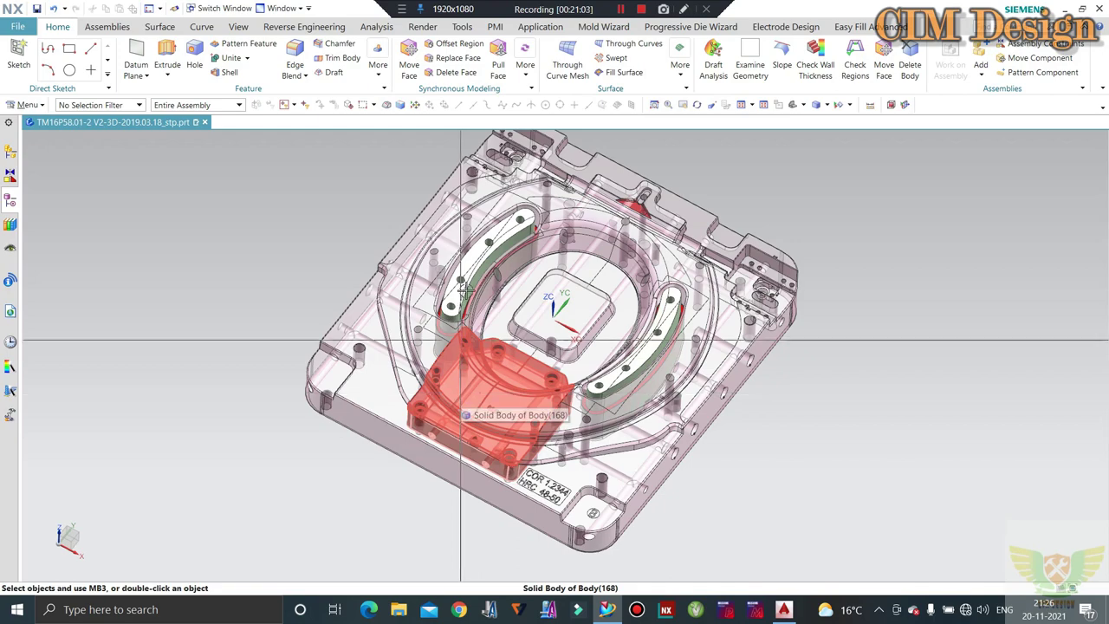
click(467, 338)
mouse_move(506, 342)
middle_down()
mouse_move(462, 343)
mouse_move(485, 331)
middle_up()
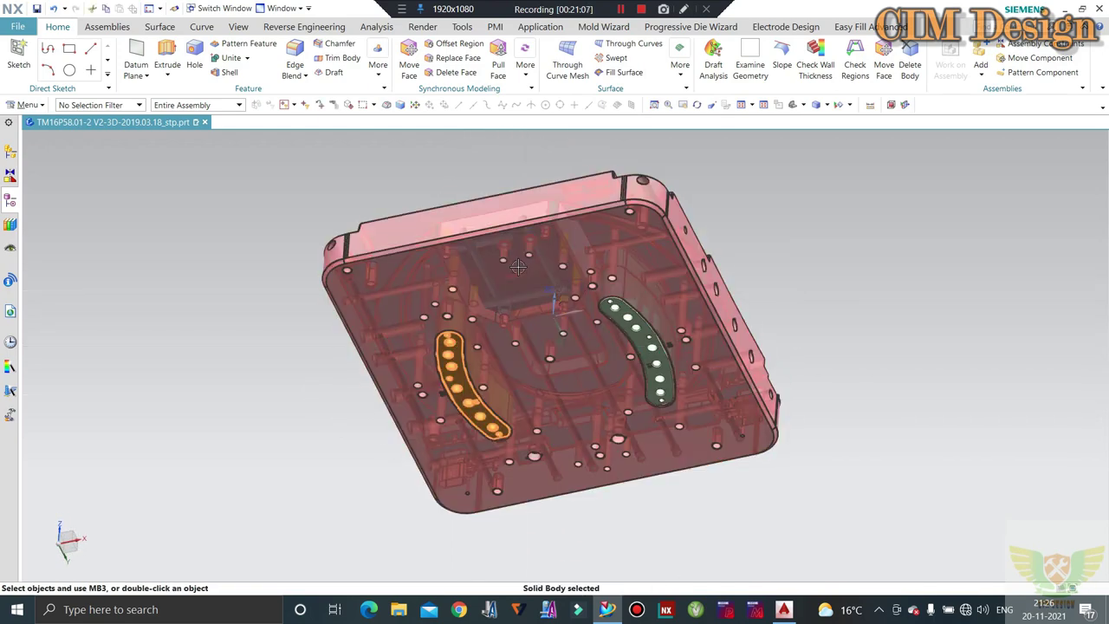
- Clear the insert selection and orbit the plate back to a zoomed-out isometric top view
click(463, 380)
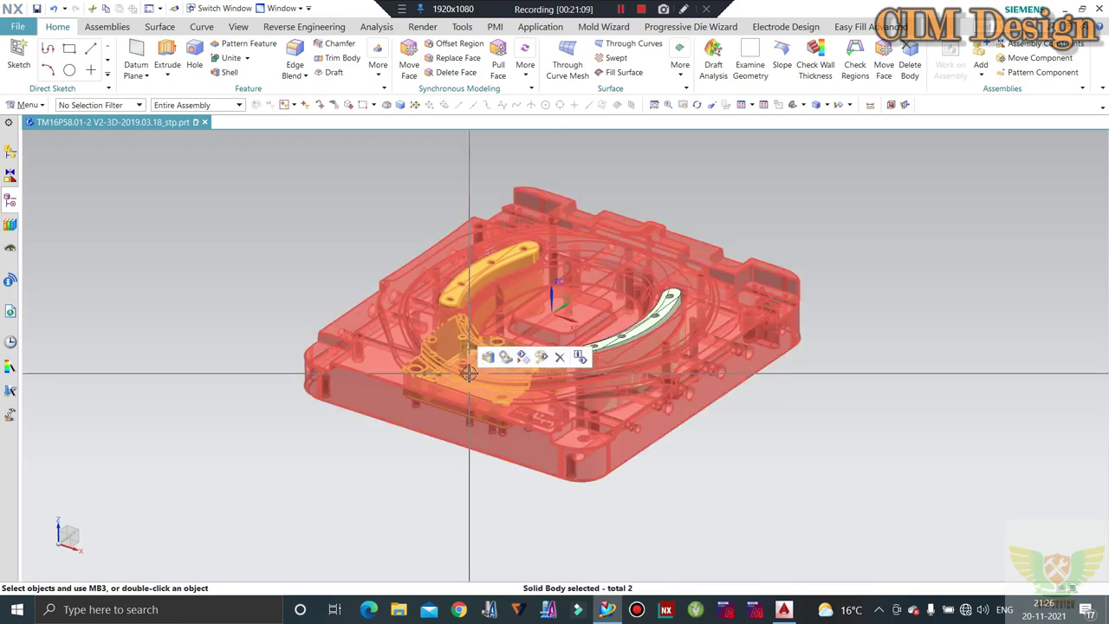
key(Escape)
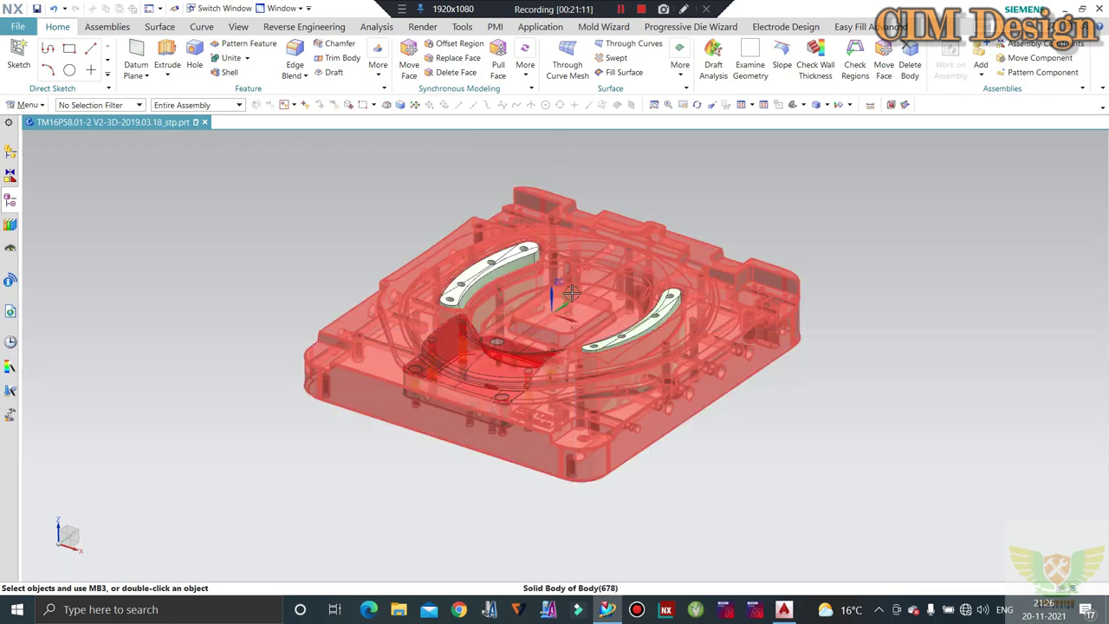
mouse_move(446, 271)
middle_down()
mouse_move(488, 431)
mouse_move(379, 476)
middle_up()
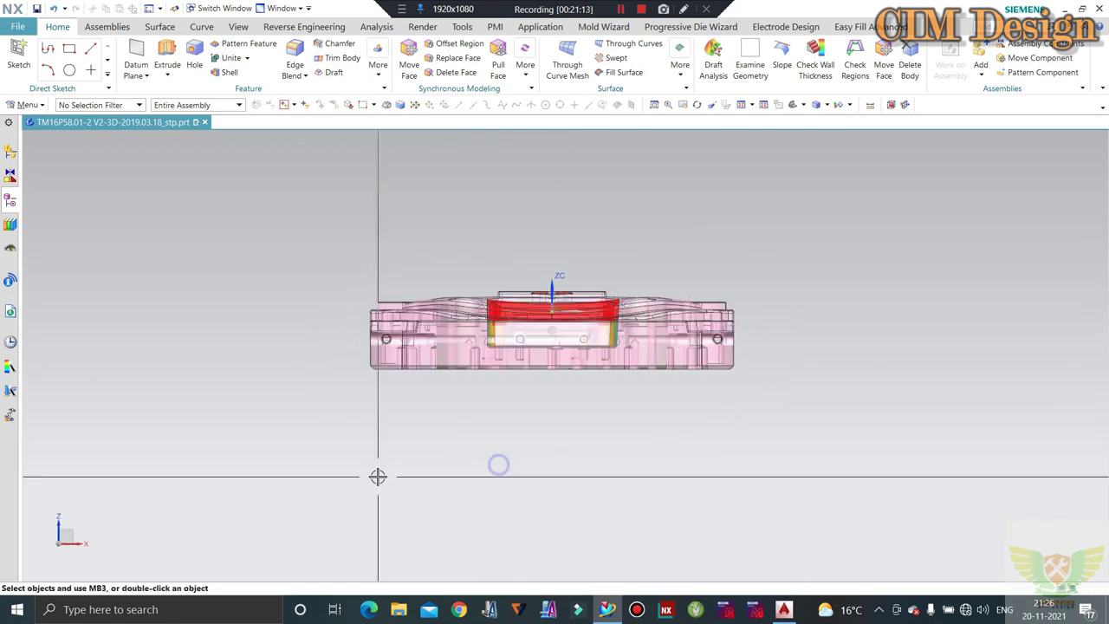
middle_drag(579, 263, 545, 302)
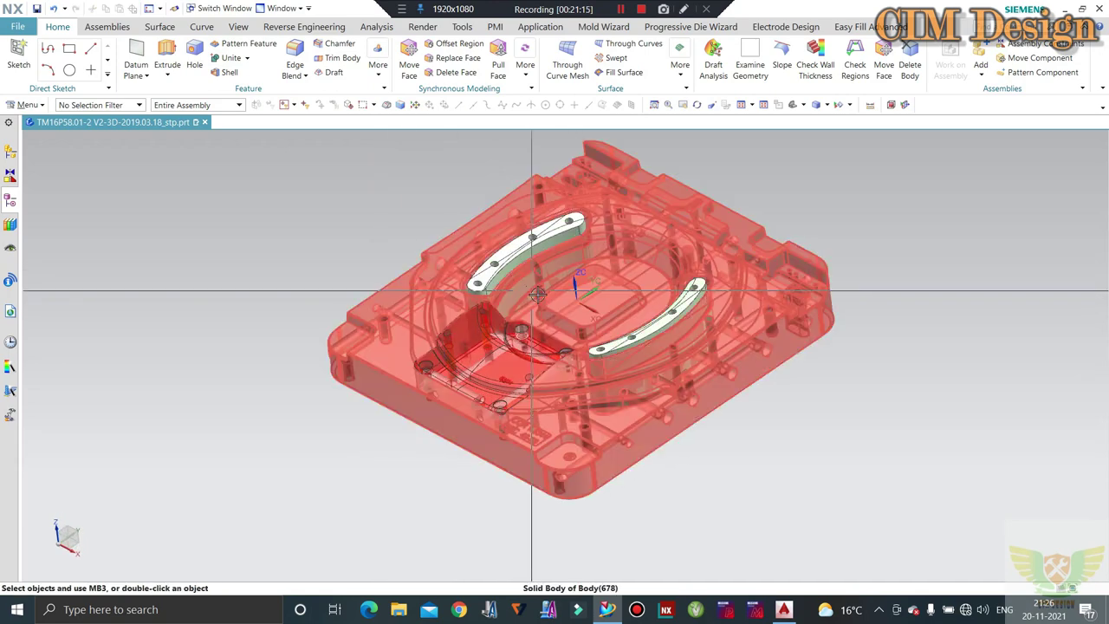
scroll(545, 301, down, 2)
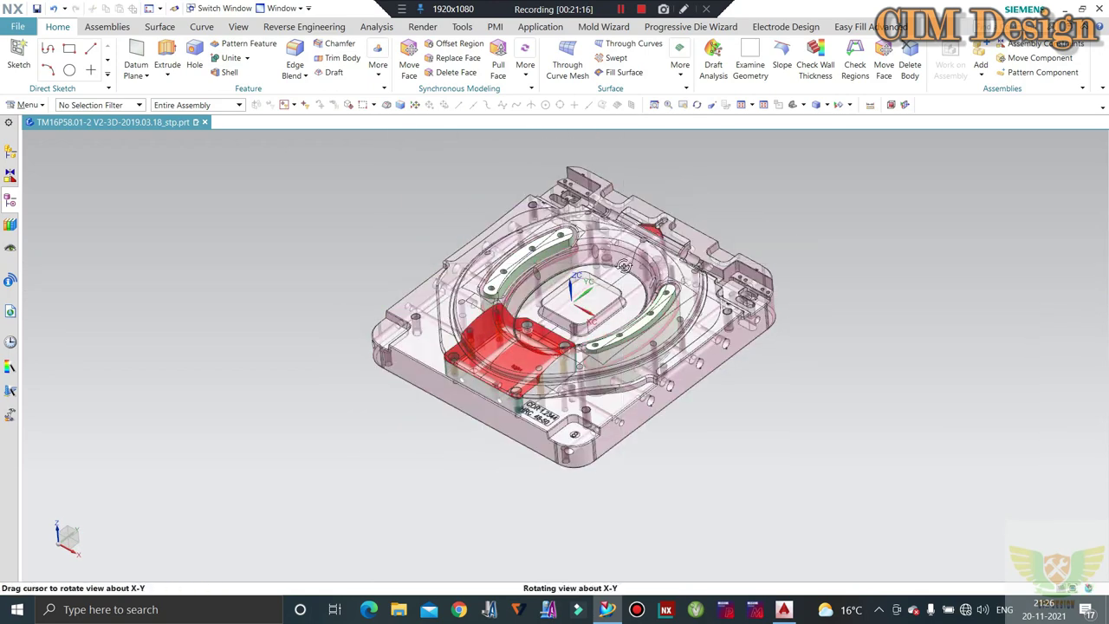
middle_drag(624, 266, 633, 260)
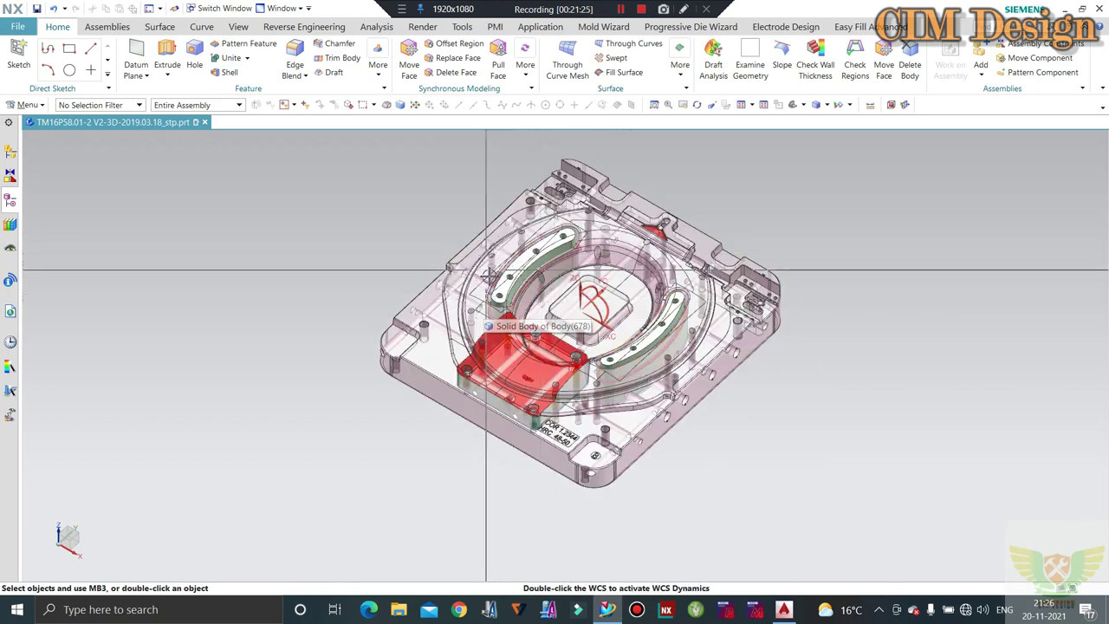
scroll(522, 291, up, 2)
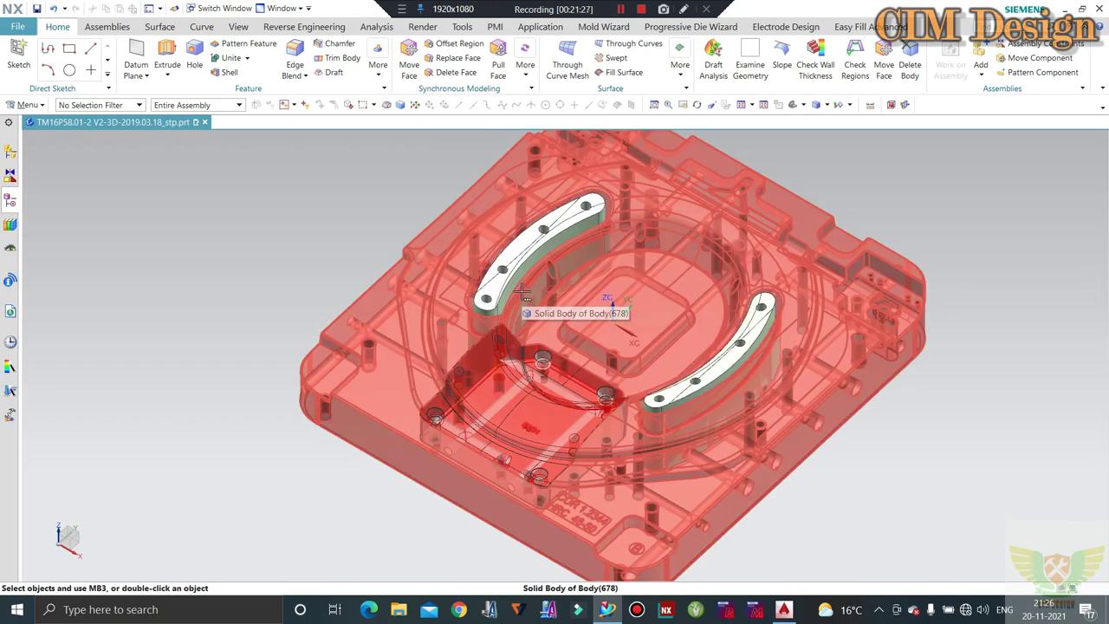
scroll(524, 295, down, 2)
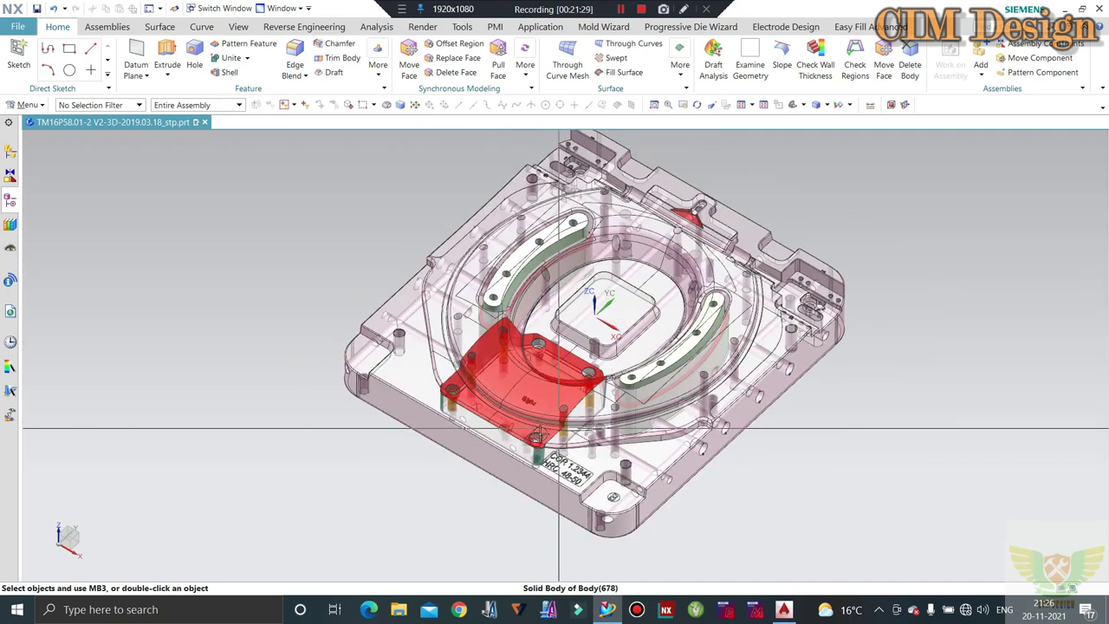
middle_drag(486, 389, 412, 347)
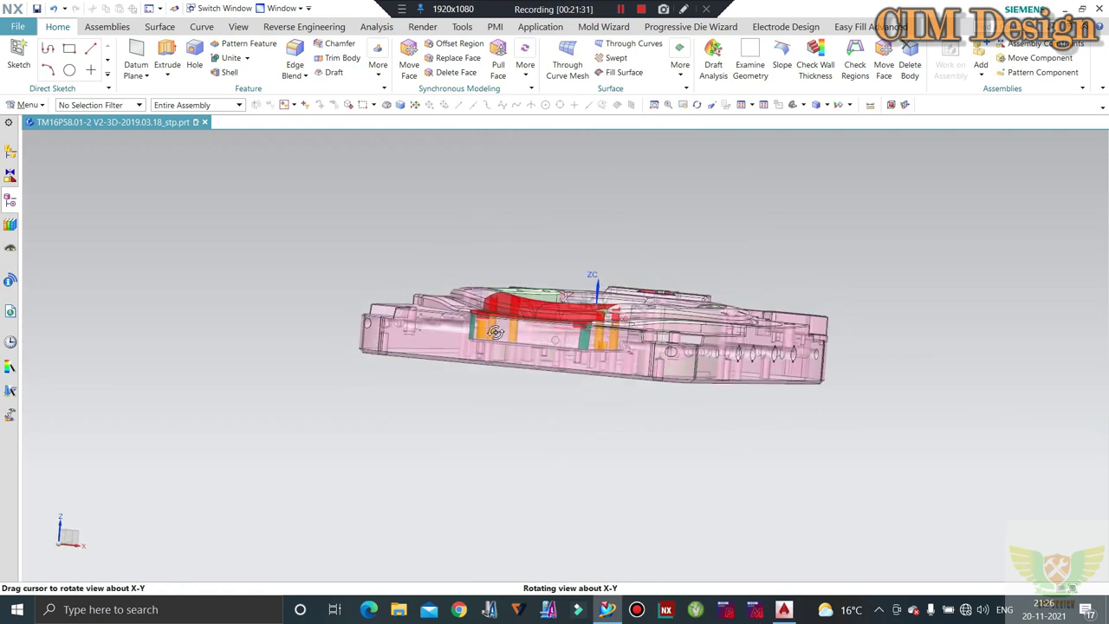
scroll(354, 414, up, 2)
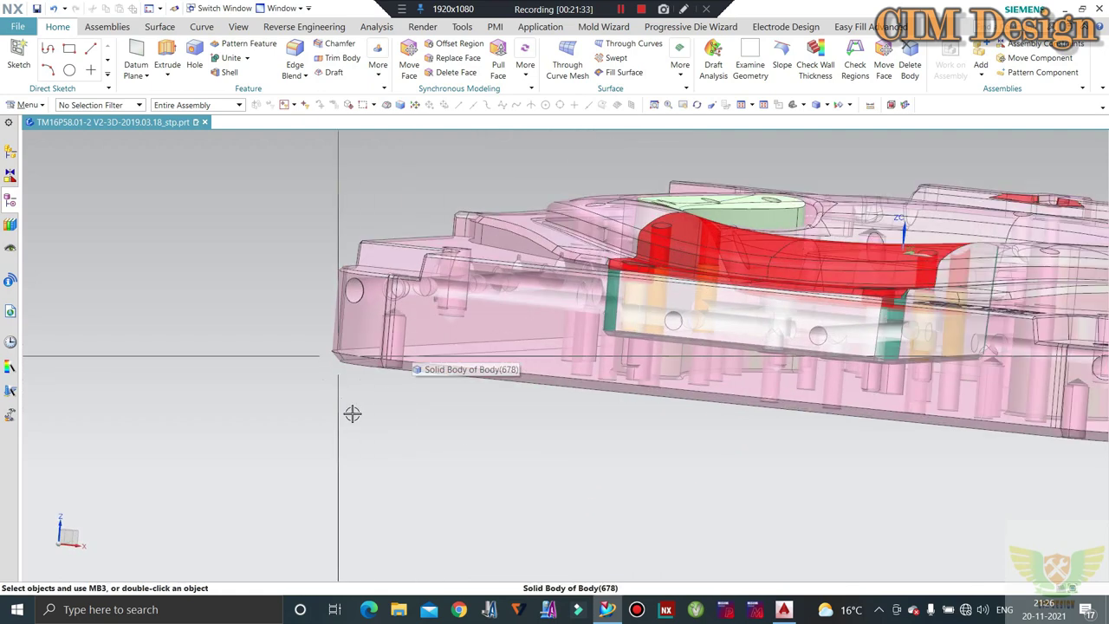
scroll(397, 379, up, 1)
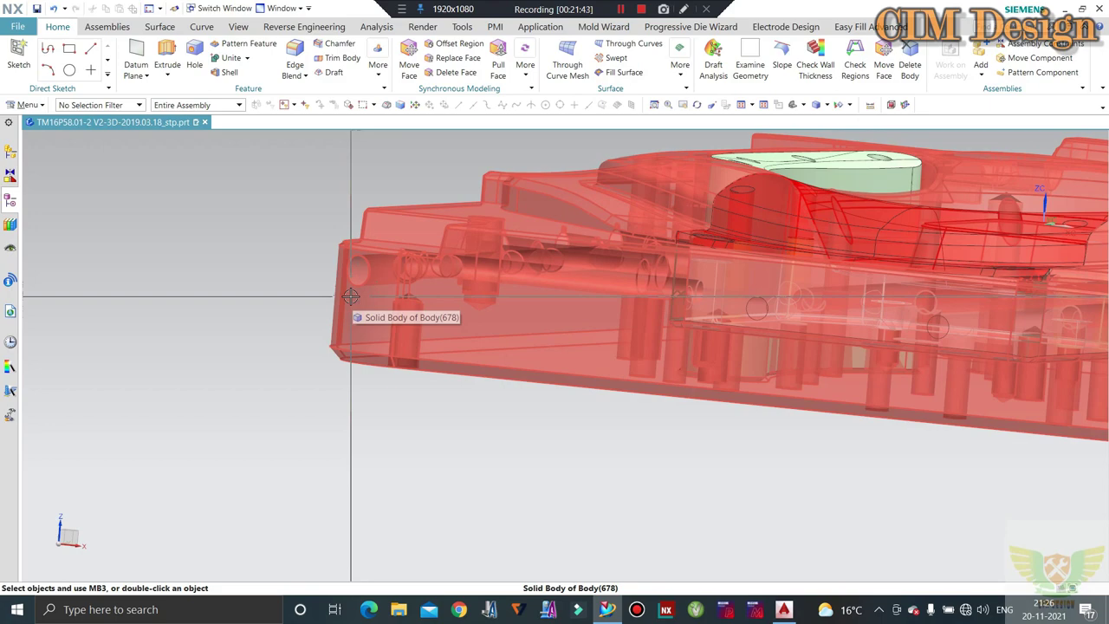
mouse_move(426, 278)
middle_down()
mouse_move(463, 312)
mouse_move(520, 269)
mouse_move(555, 301)
middle_up()
scroll(543, 255, up, 3)
scroll(541, 254, up, 2)
scroll(539, 257, down, 3)
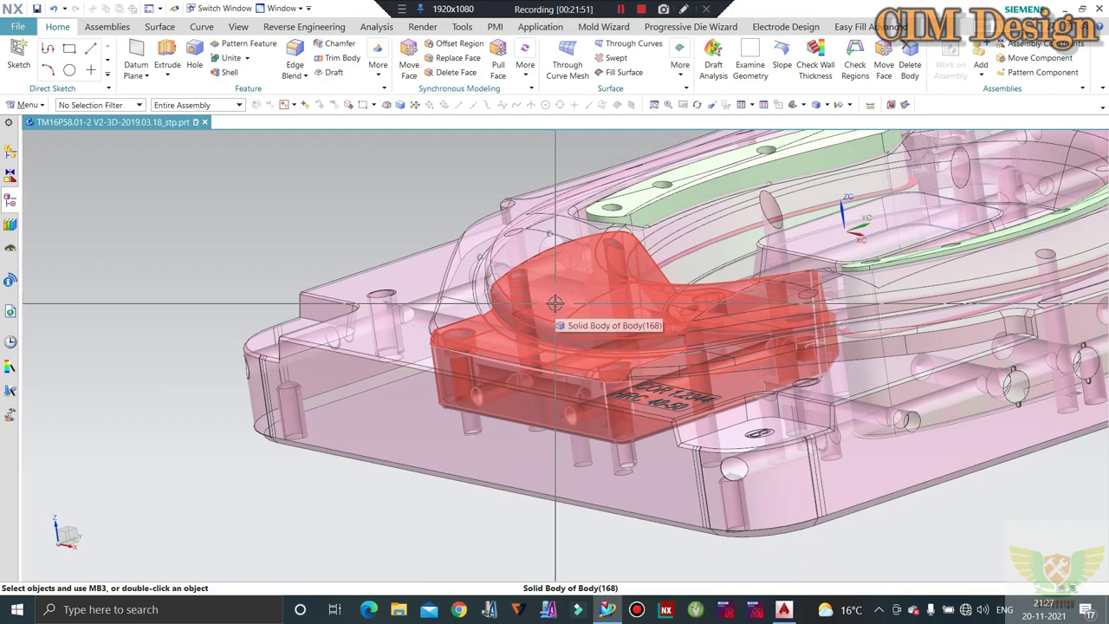
mouse_move(550, 305)
middle_down()
mouse_move(739, 394)
mouse_move(539, 317)
mouse_move(558, 344)
middle_up()
scroll(538, 319, down, 3)
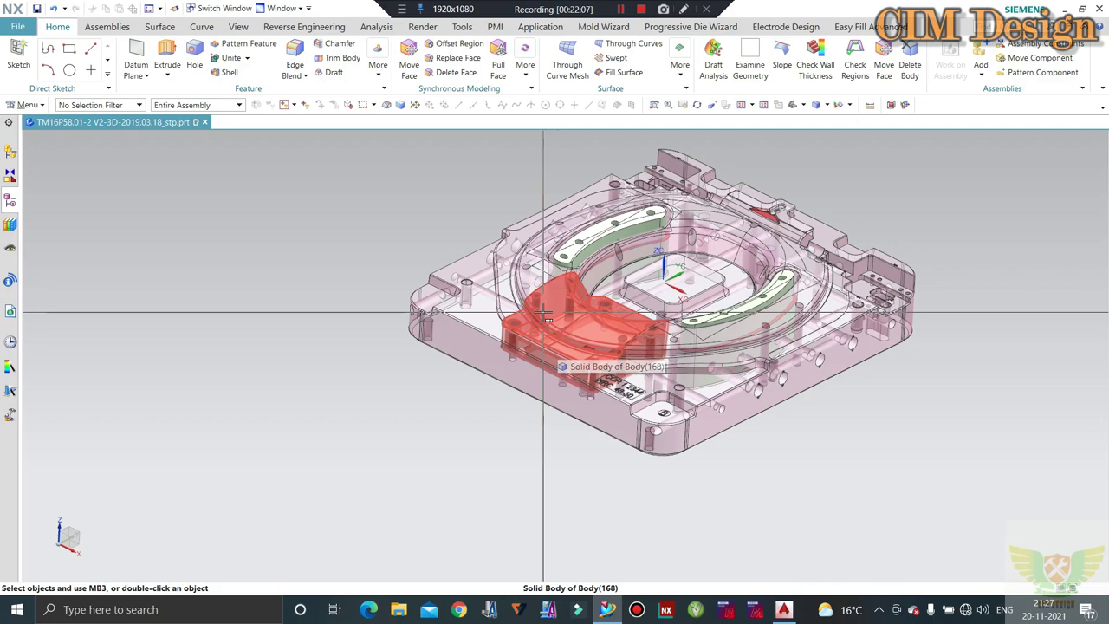
- Orbit the plate at oblique angles, snapping back to the square-on top view with F8
mouse_move(547, 319)
middle_down()
mouse_move(609, 314)
mouse_move(582, 355)
mouse_move(507, 377)
middle_up()
scroll(582, 356, up, 5)
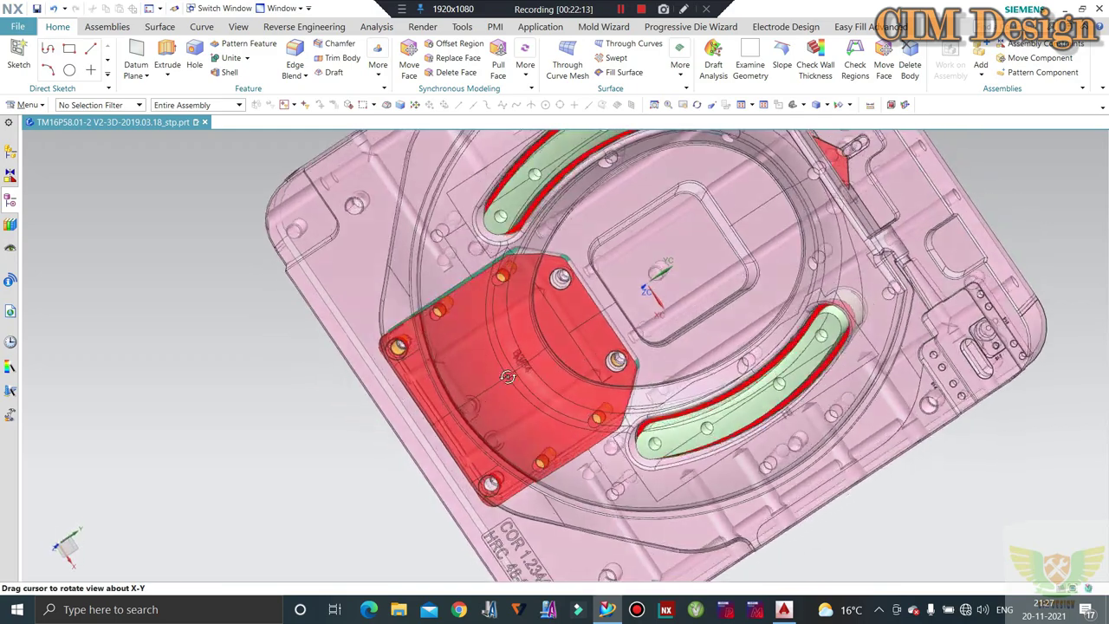
key(F8)
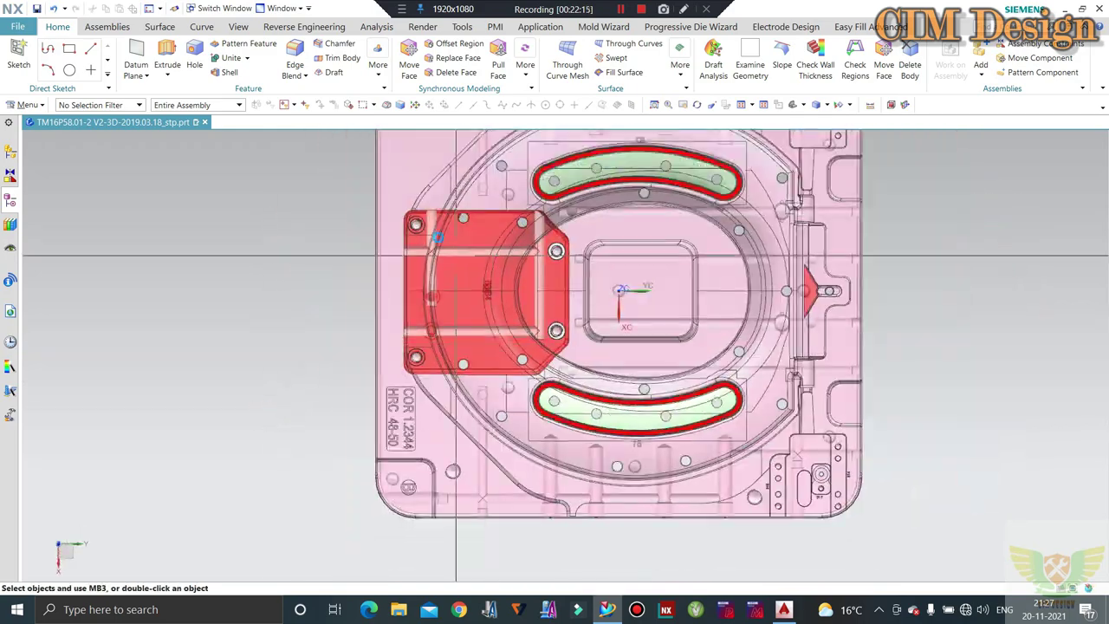
scroll(456, 256, up, 2)
middle_drag(456, 255, 583, 287)
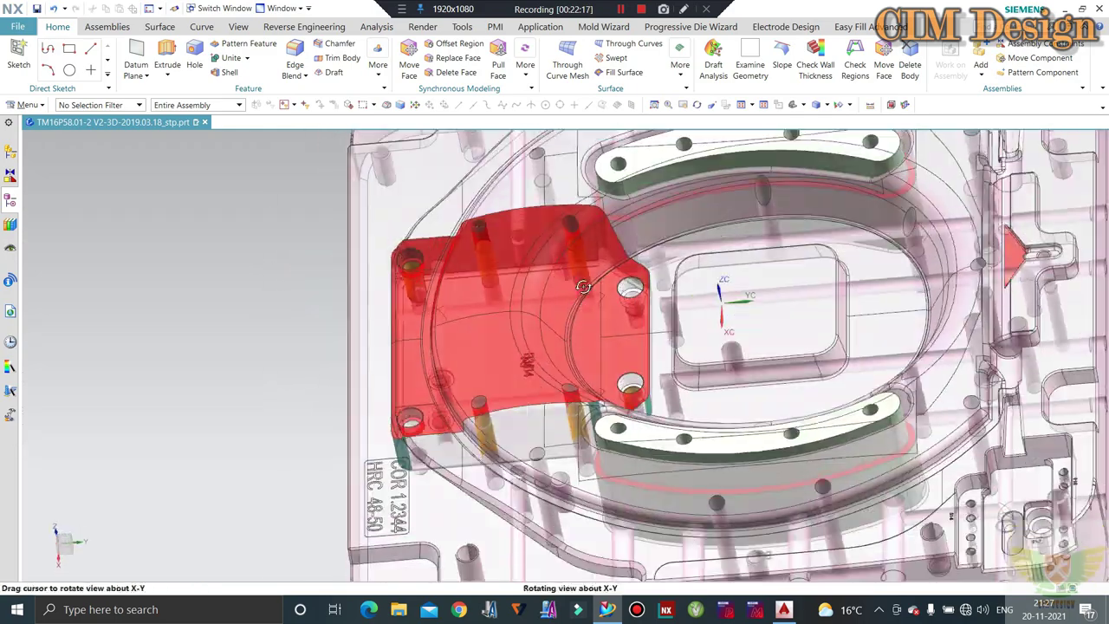
scroll(584, 287, down, 3)
scroll(520, 364, up, 1)
mouse_move(520, 364)
middle_down()
mouse_move(493, 419)
mouse_move(293, 335)
middle_up()
key(F8)
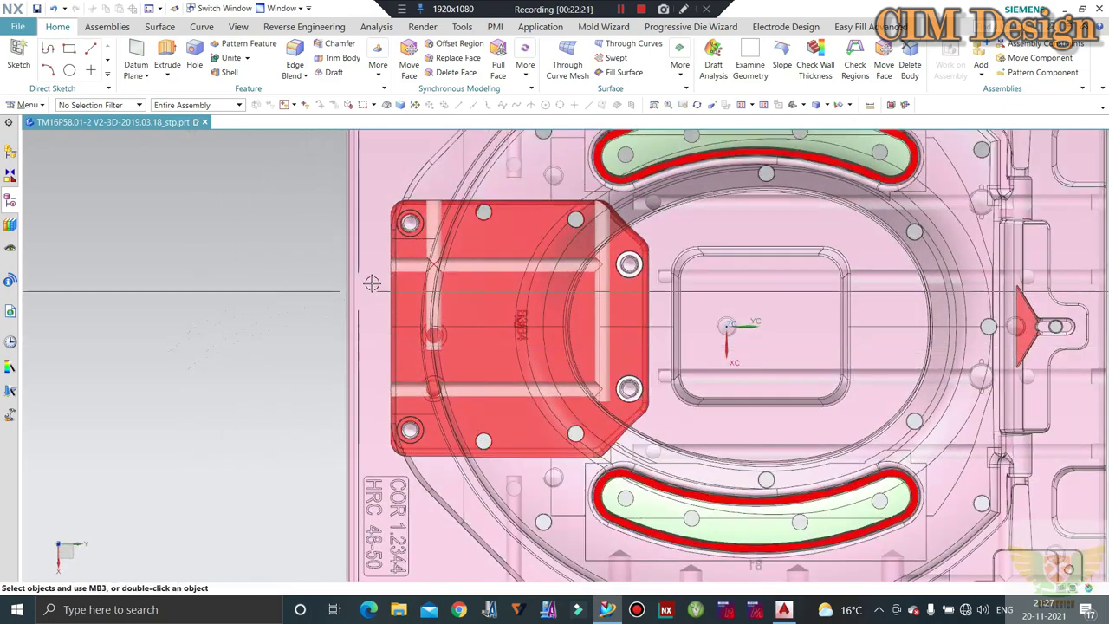
- Tilt out of the top view again and settle on an angled 3-D view of the curved inserts
scroll(433, 291, down, 2)
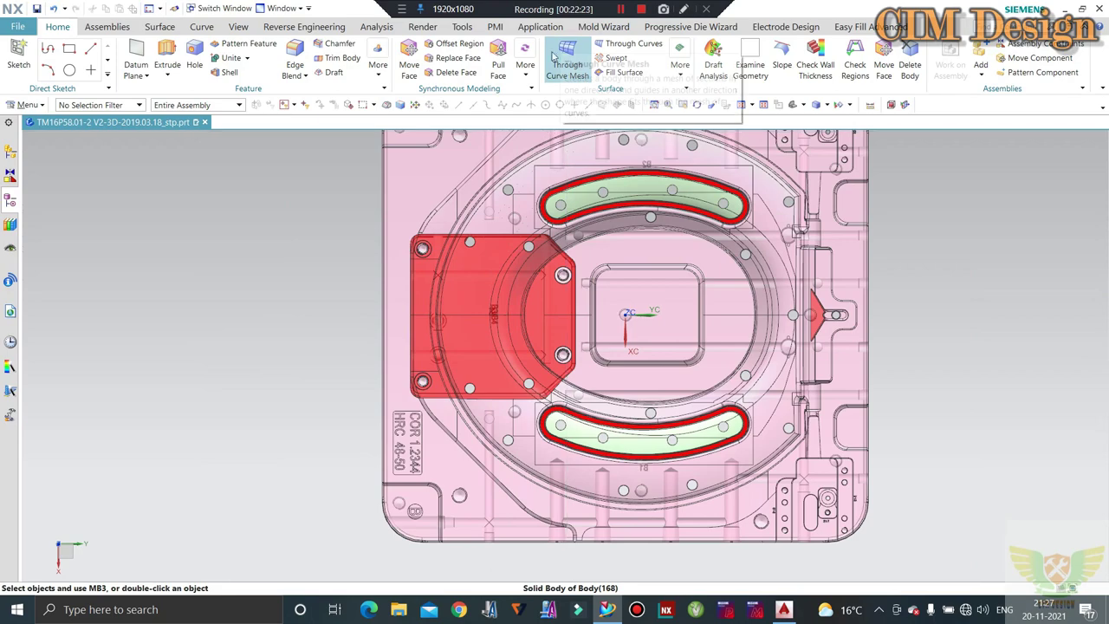
middle_drag(364, 347, 324, 344)
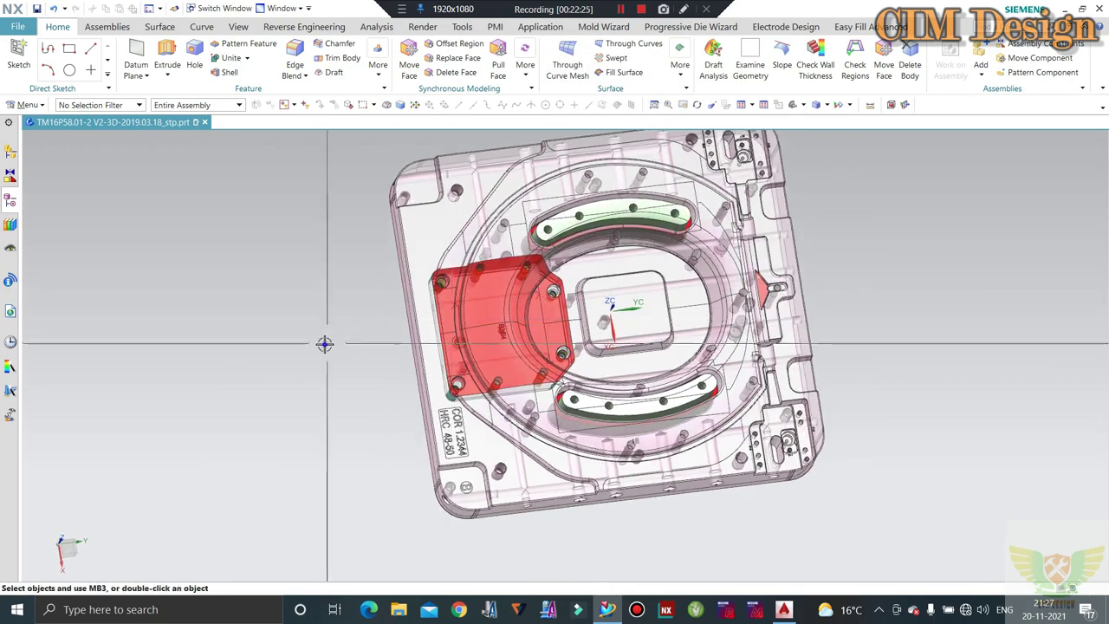
key(F8)
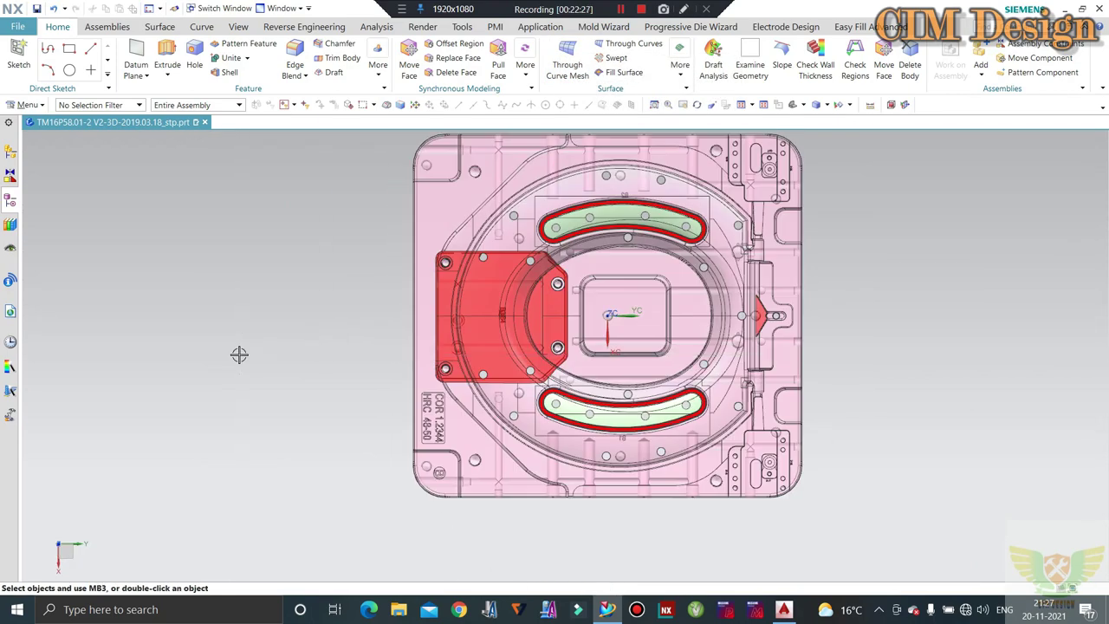
scroll(407, 295, up, 1)
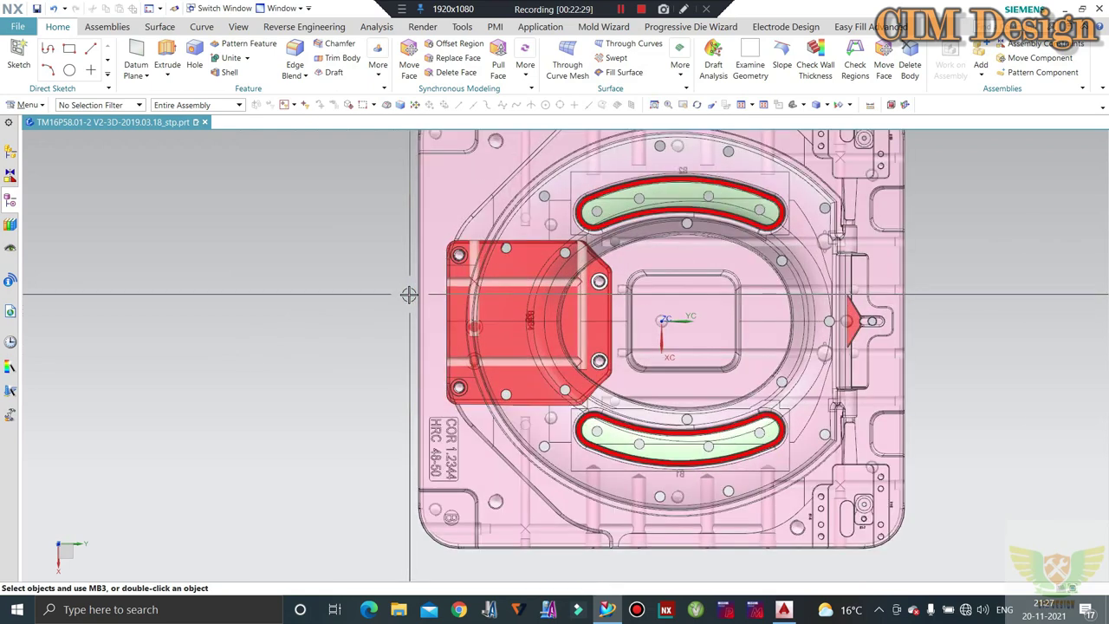
scroll(420, 403, down, 2)
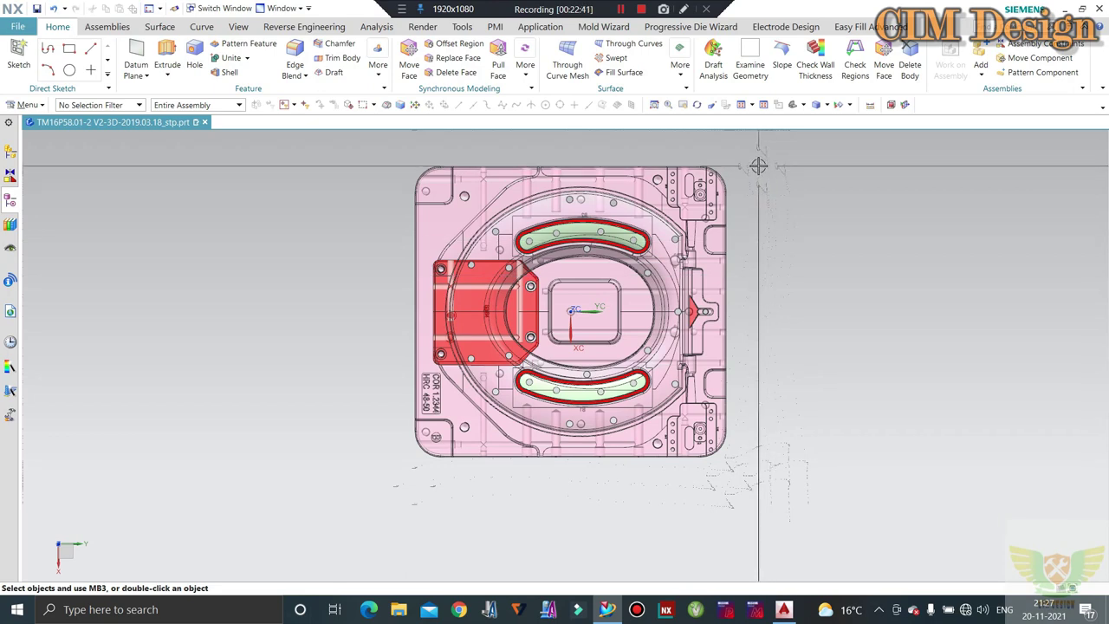
mouse_move(736, 540)
middle_down()
mouse_move(728, 515)
mouse_move(743, 508)
middle_up()
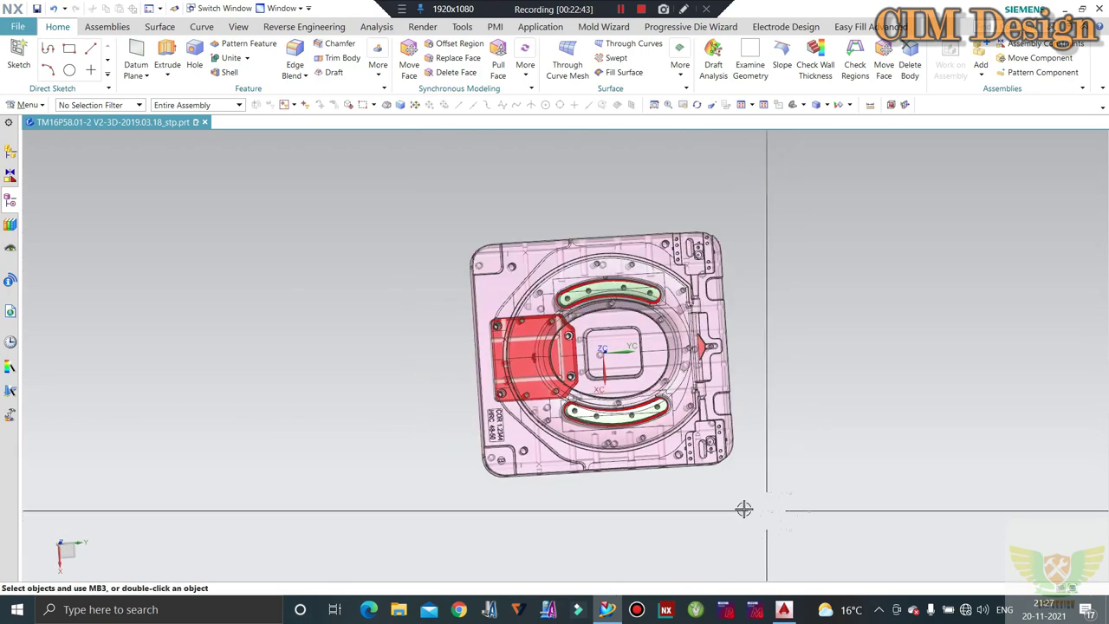
key(F8)
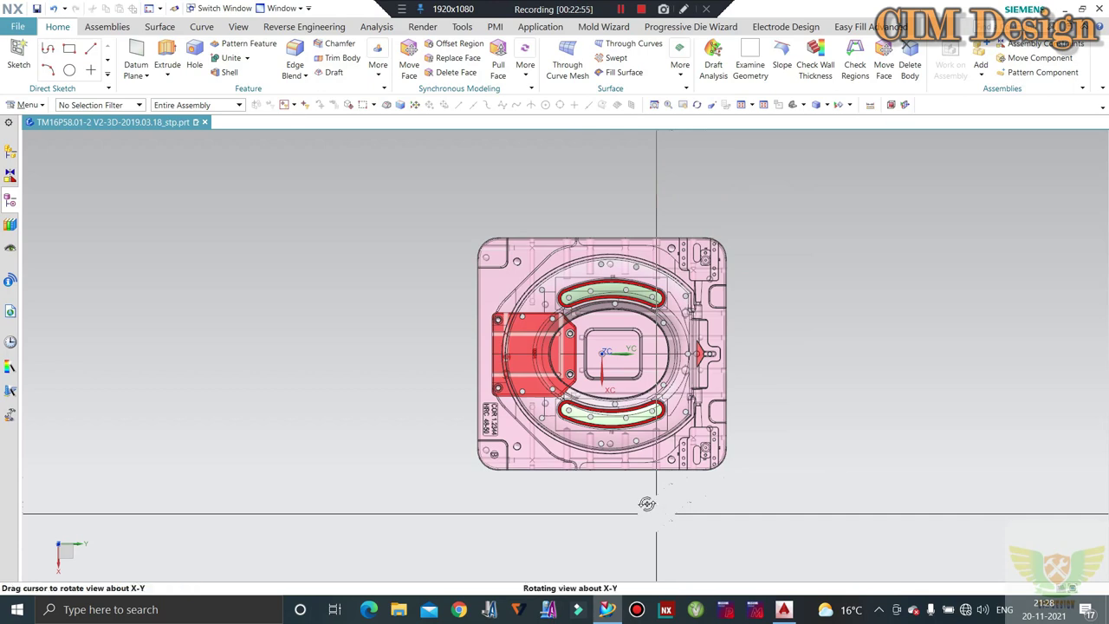
mouse_move(647, 503)
middle_down()
mouse_move(650, 450)
mouse_move(673, 462)
mouse_move(585, 418)
mouse_move(598, 367)
middle_up()
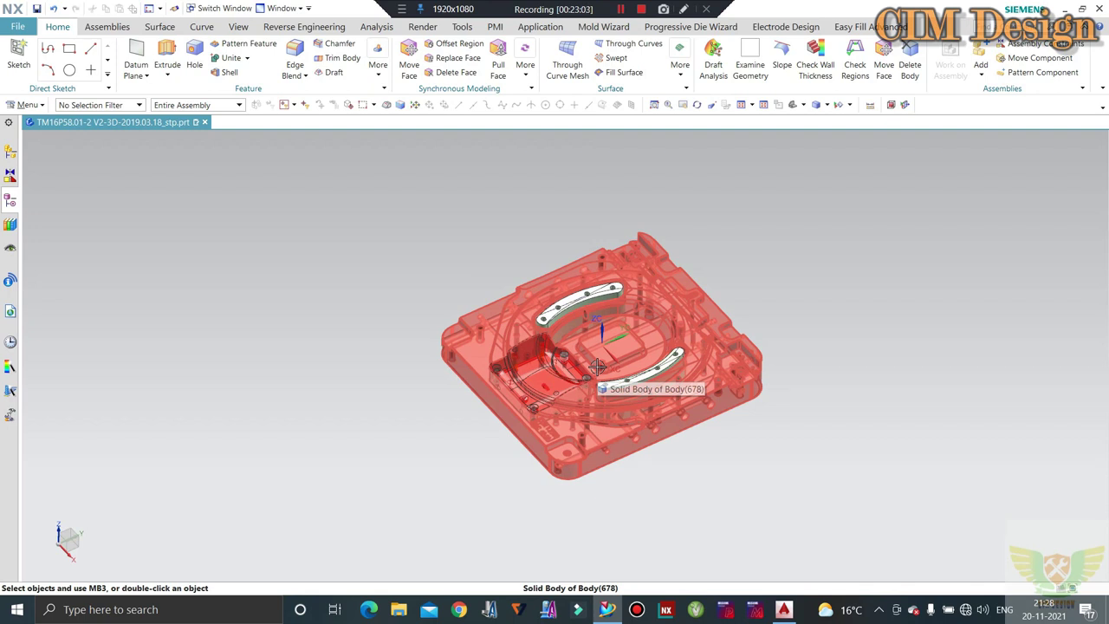
- Orbit and zoom around the plate through top-down and oblique angles
scroll(698, 457, up, 3)
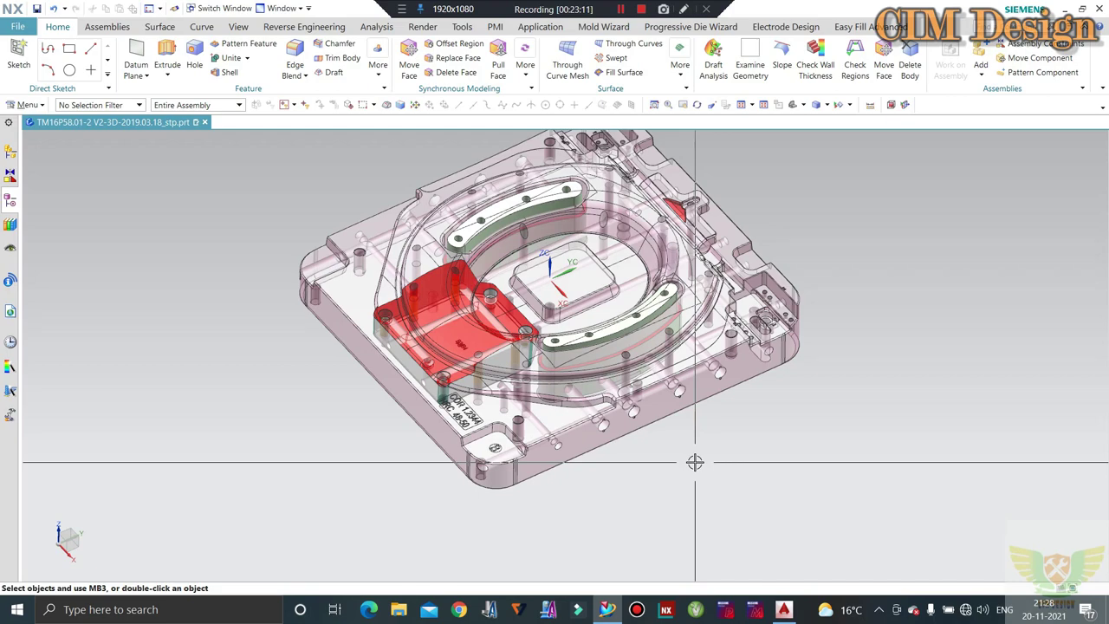
mouse_move(663, 397)
middle_down()
mouse_move(695, 423)
mouse_move(659, 373)
middle_up()
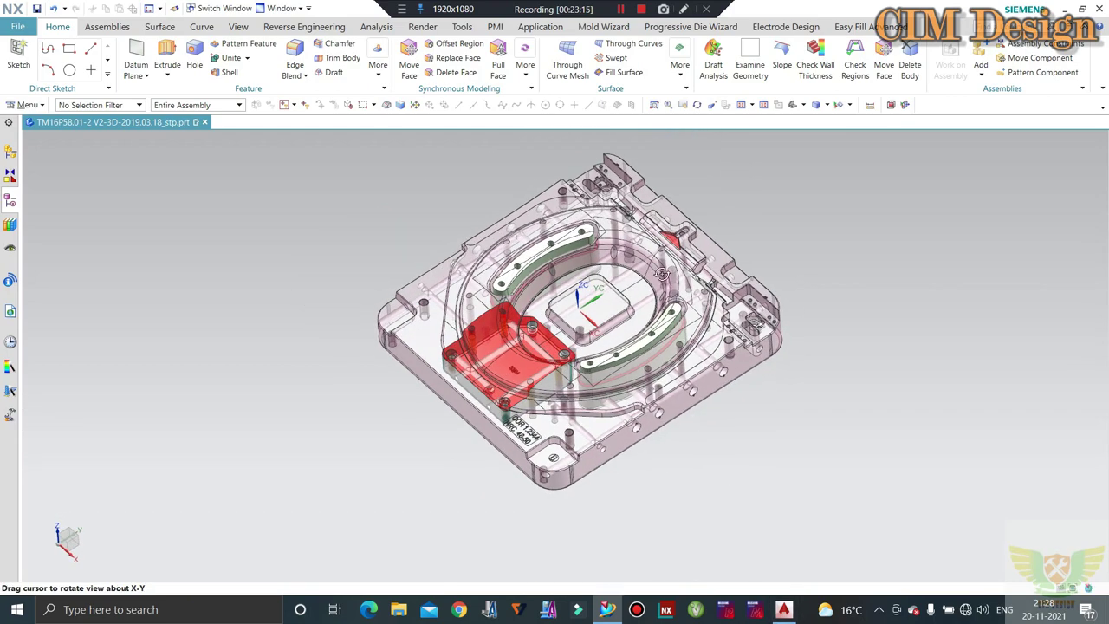
scroll(533, 256, up, 3)
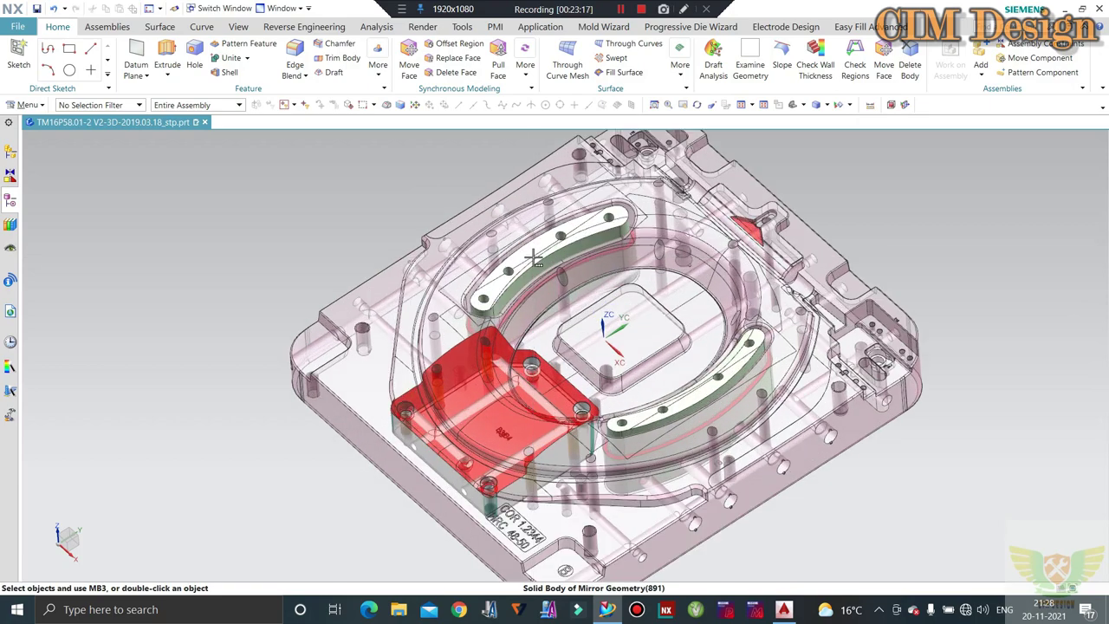
middle_drag(535, 256, 555, 317)
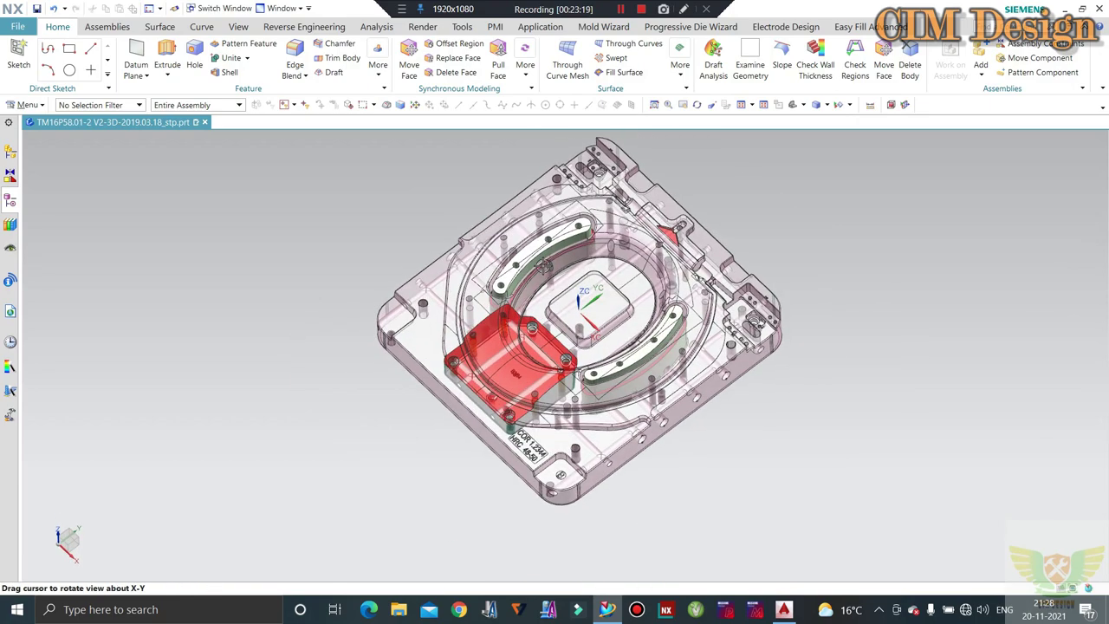
scroll(558, 316, up, 3)
scroll(561, 314, down, 3)
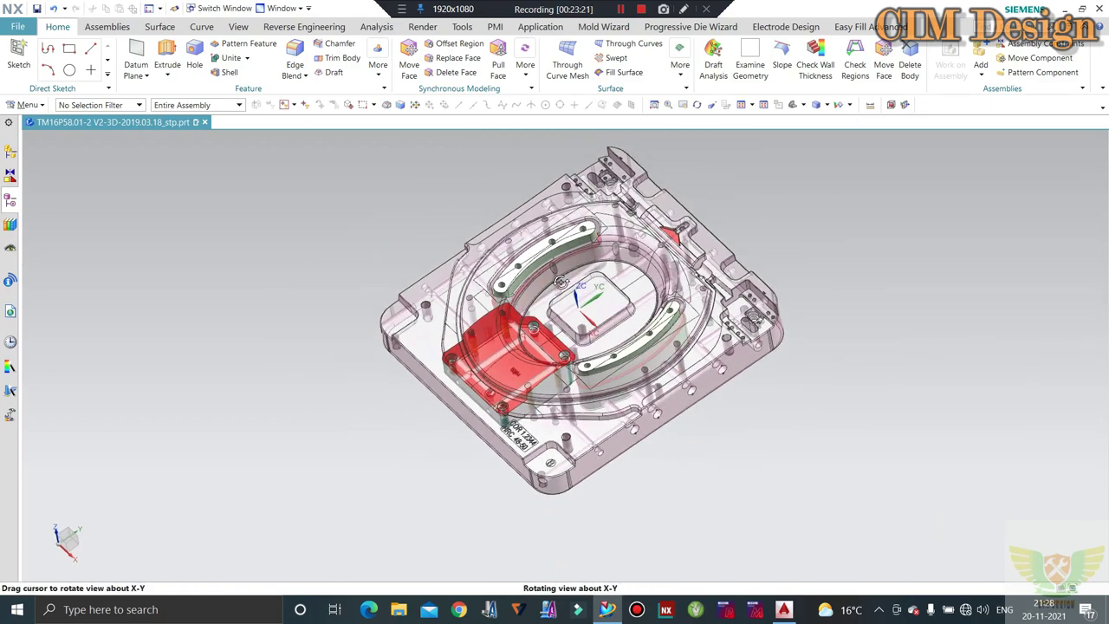
middle_drag(562, 313, 545, 301)
- Zoom in on the upper curved slot beside the red insert and snap to the Top view (F8)
scroll(529, 325, up, 2)
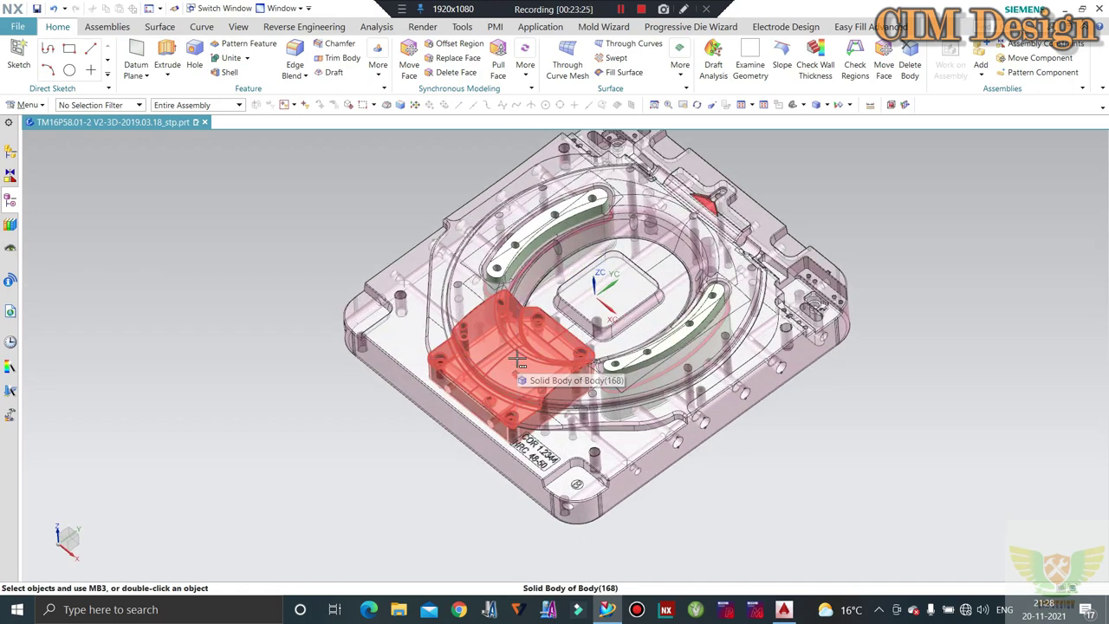
scroll(449, 392, up, 2)
mouse_move(448, 392)
middle_down()
mouse_move(525, 221)
mouse_move(498, 256)
mouse_move(455, 267)
mouse_move(462, 279)
mouse_move(515, 243)
middle_up()
scroll(498, 255, up, 3)
scroll(453, 267, up, 3)
scroll(520, 272, down, 2)
key(F8)
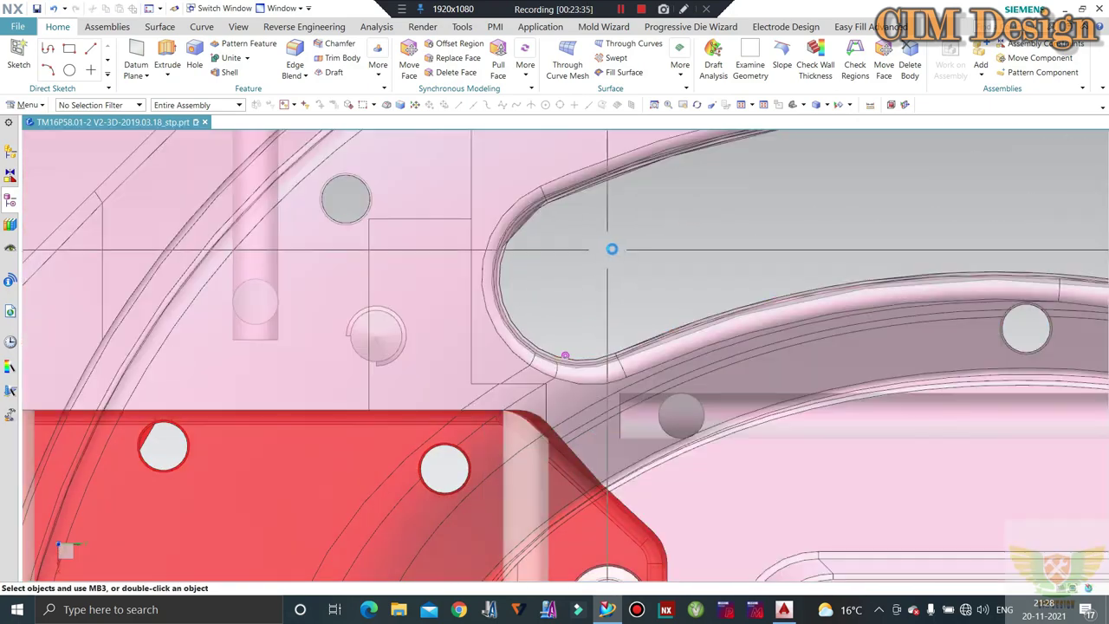
- Refresh the model with Update Display from the background context menu
scroll(505, 219, up, 2)
right_click(668, 218)
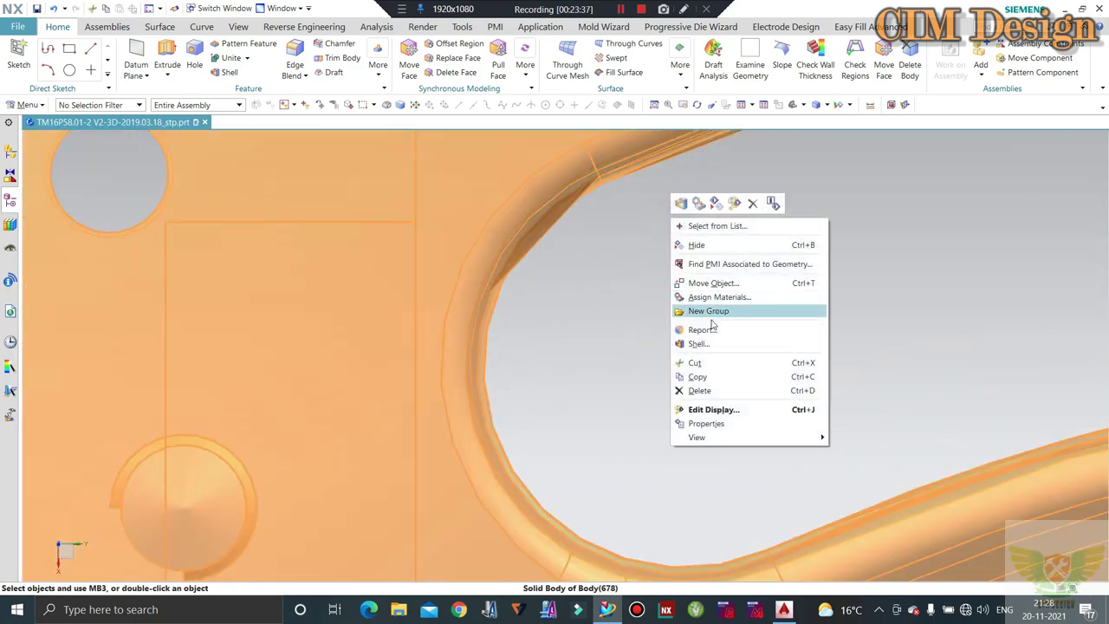
click(635, 292)
right_click(678, 280)
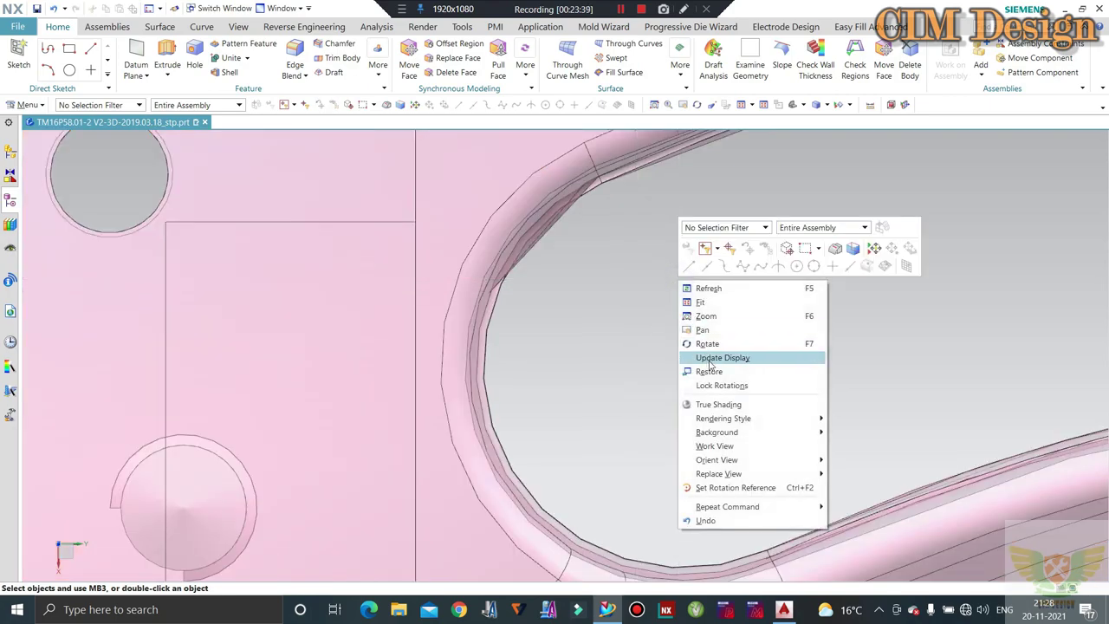
click(706, 357)
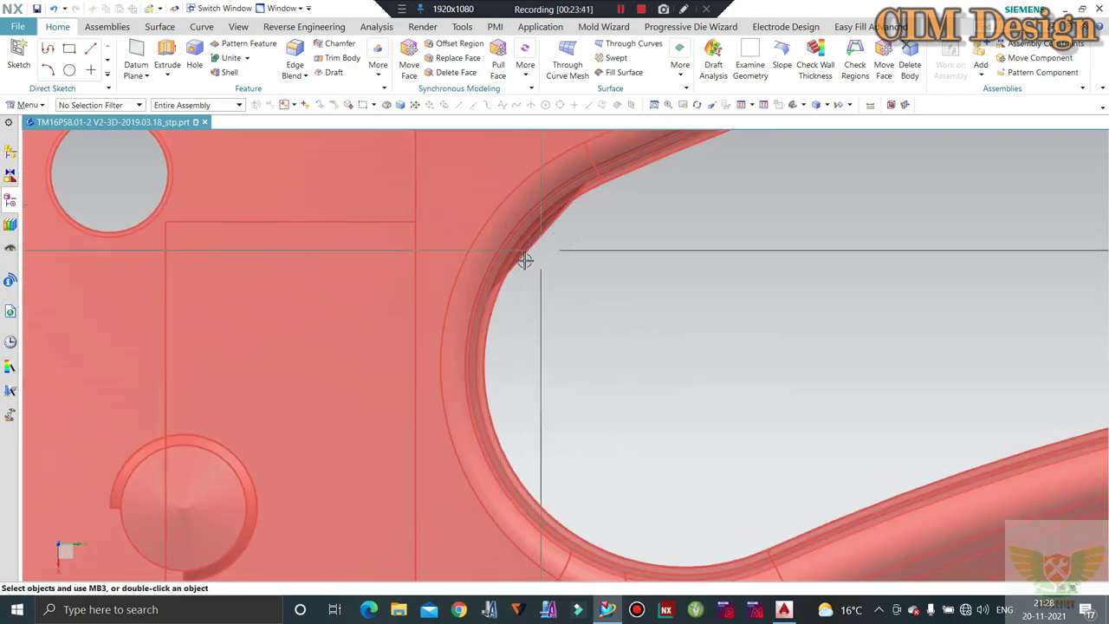
- Zoom and rotate onto the upper curved slot to see its ring insert up close
scroll(533, 273, up, 3)
scroll(607, 216, down, 1)
scroll(662, 203, down, 3)
scroll(652, 207, down, 1)
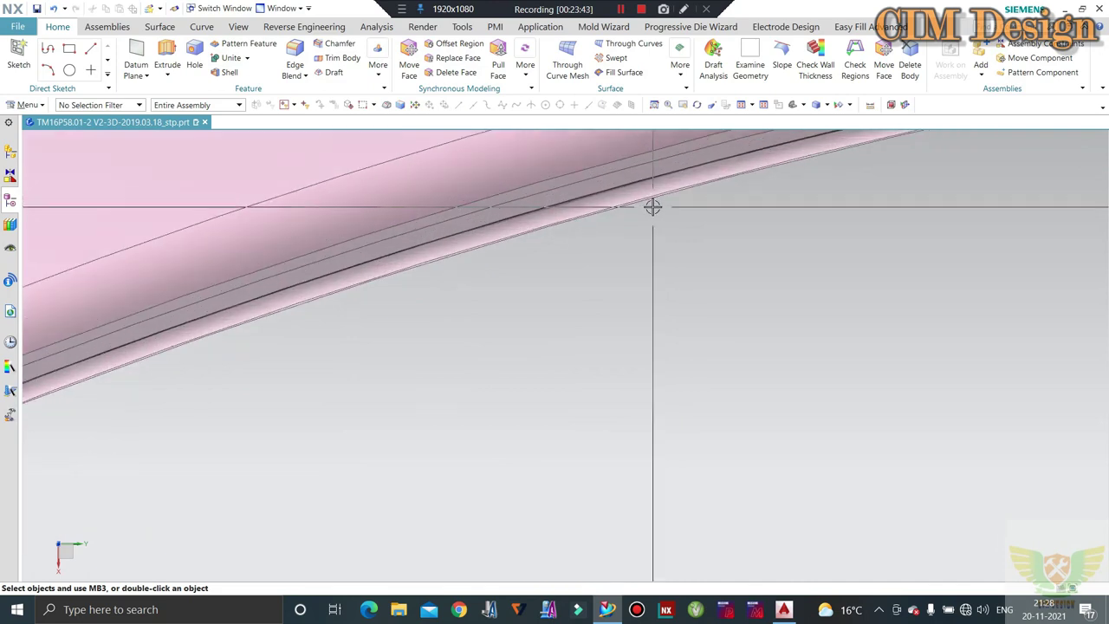
scroll(653, 206, up, 2)
scroll(540, 216, up, 3)
scroll(540, 216, up, 1)
scroll(954, 223, down, 1)
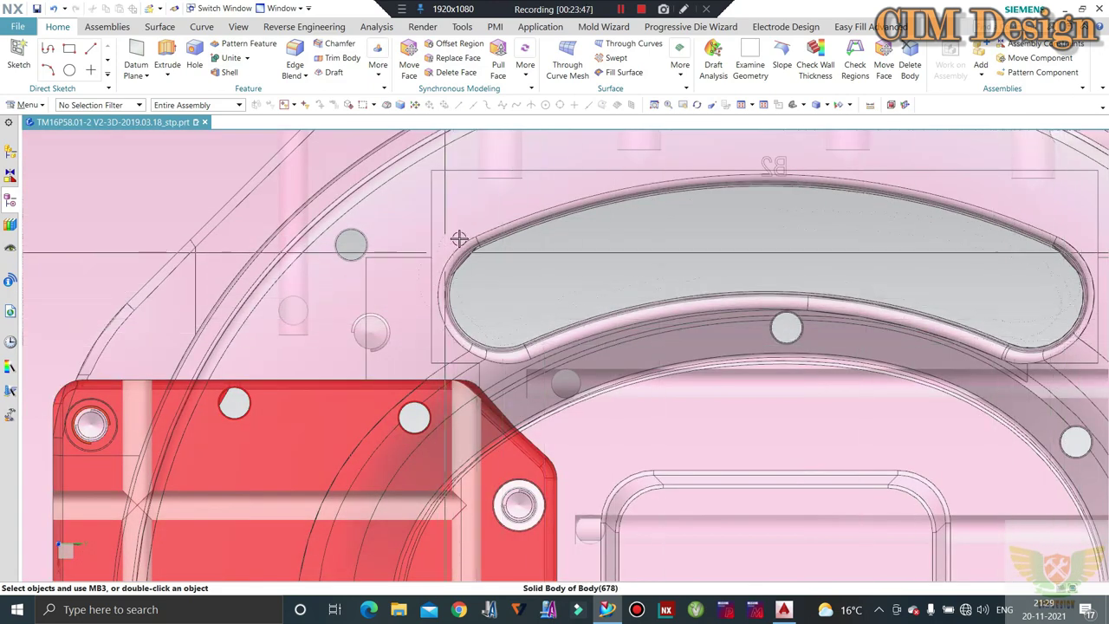
scroll(597, 215, up, 4)
mouse_move(607, 217)
middle_down()
mouse_move(645, 221)
mouse_move(639, 241)
mouse_move(568, 250)
mouse_move(529, 243)
mouse_move(532, 232)
middle_up()
scroll(568, 250, down, 3)
scroll(568, 249, down, 1)
scroll(524, 249, up, 2)
scroll(529, 243, down, 2)
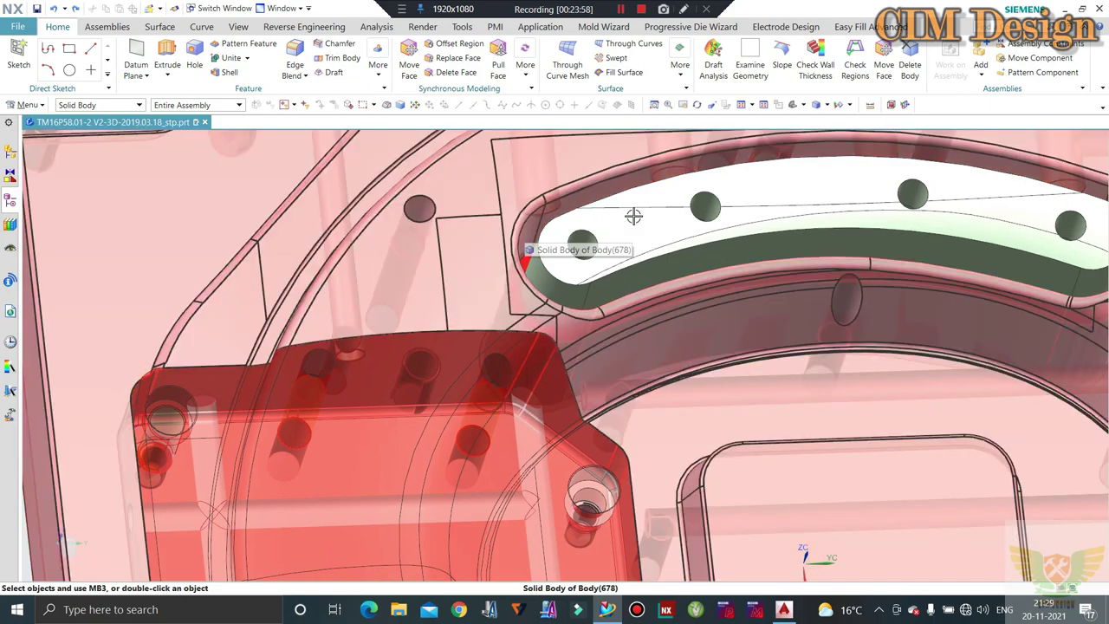
- Hide the upper ring insert with Ctrl+B and orbit to view the red block
click(649, 212)
key(ctrl+b)
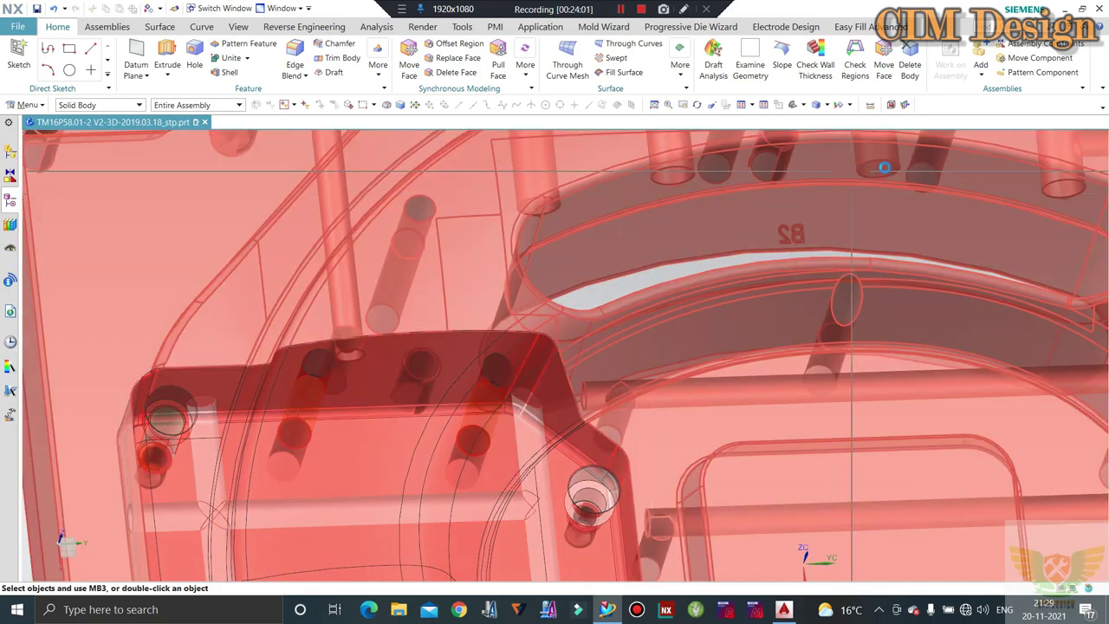
scroll(635, 243, down, 2)
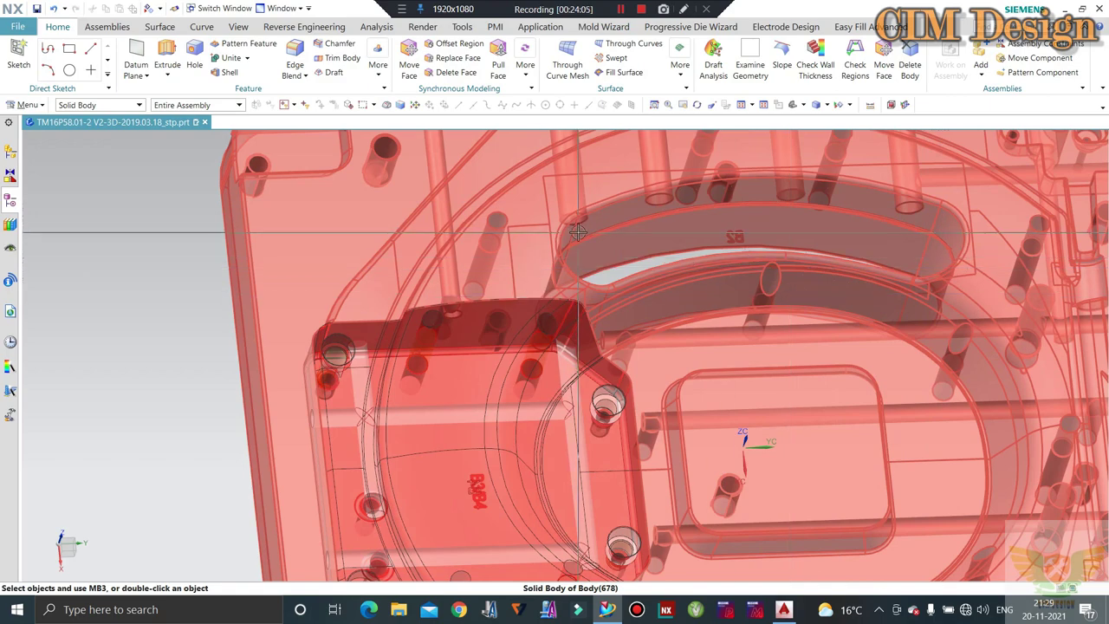
scroll(598, 242, down, 1)
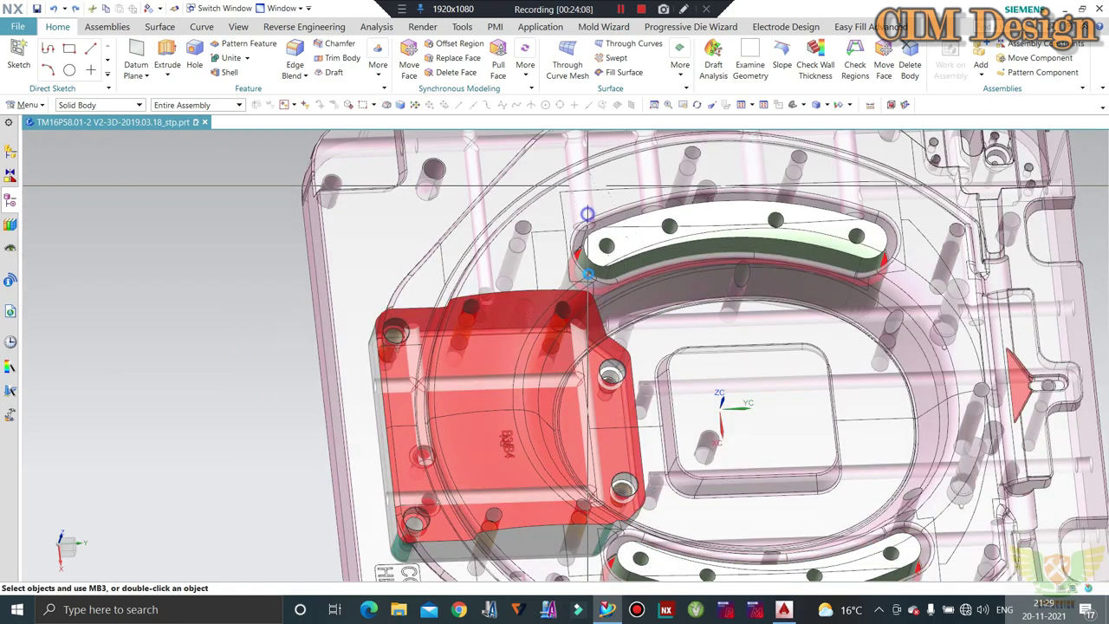
mouse_move(624, 258)
middle_down()
mouse_move(615, 286)
mouse_move(598, 278)
middle_up()
scroll(555, 228, up, 2)
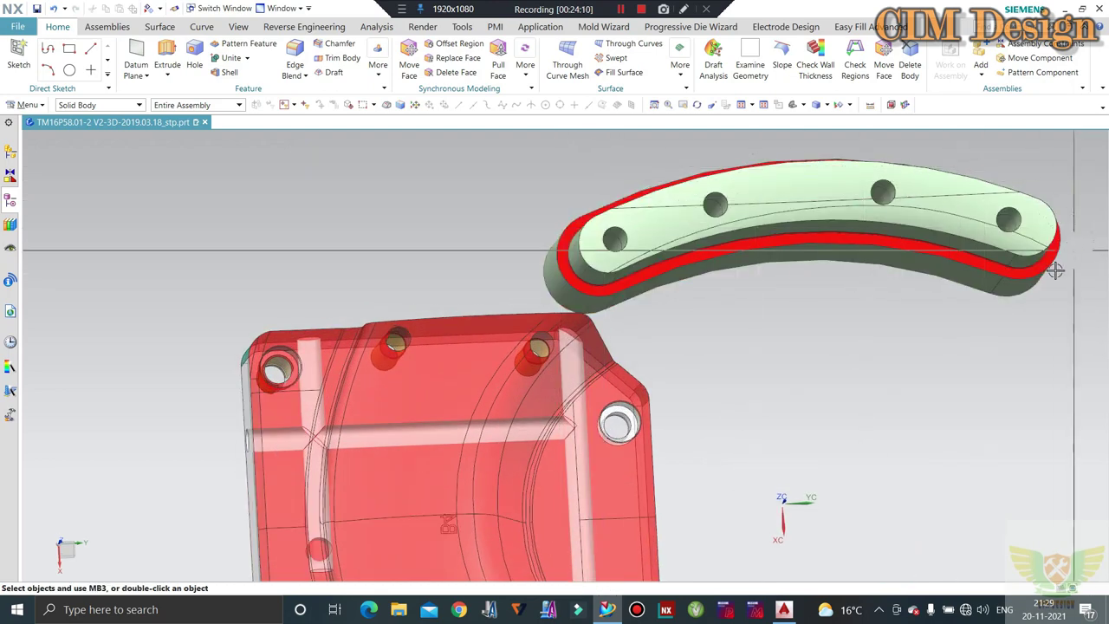
- Show all hidden bodies with Ctrl+Shift+U and tilt the whole plate
click(1055, 271)
key(ctrl+shift+u)
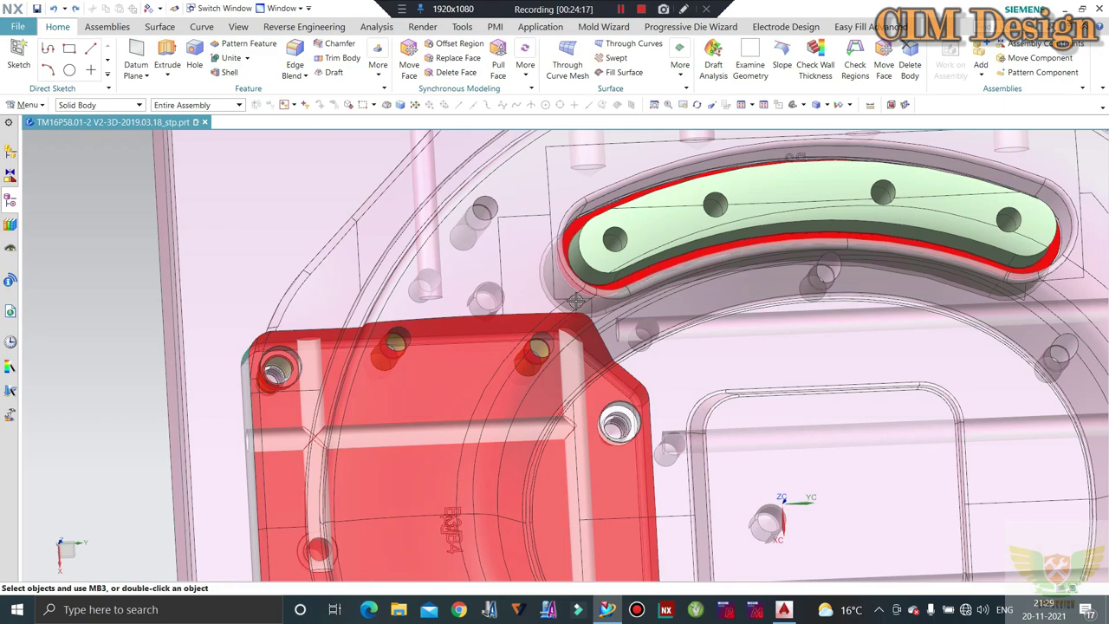
scroll(675, 268, down, 3)
middle_drag(681, 236, 609, 240)
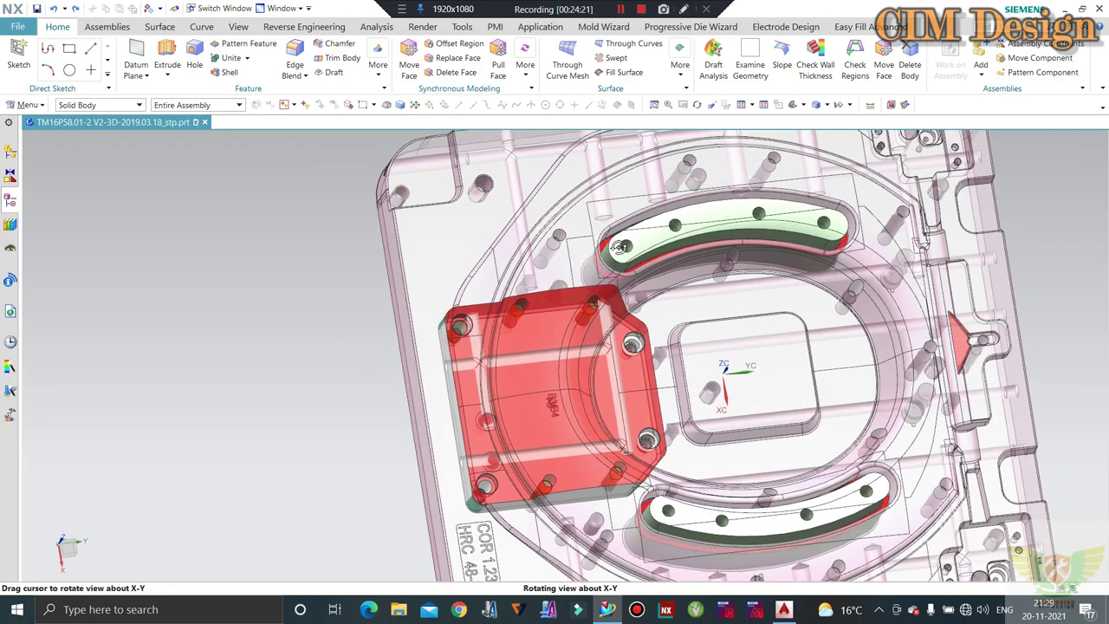
scroll(609, 240, up, 3)
scroll(609, 240, up, 2)
scroll(598, 303, down, 3)
scroll(581, 408, down, 2)
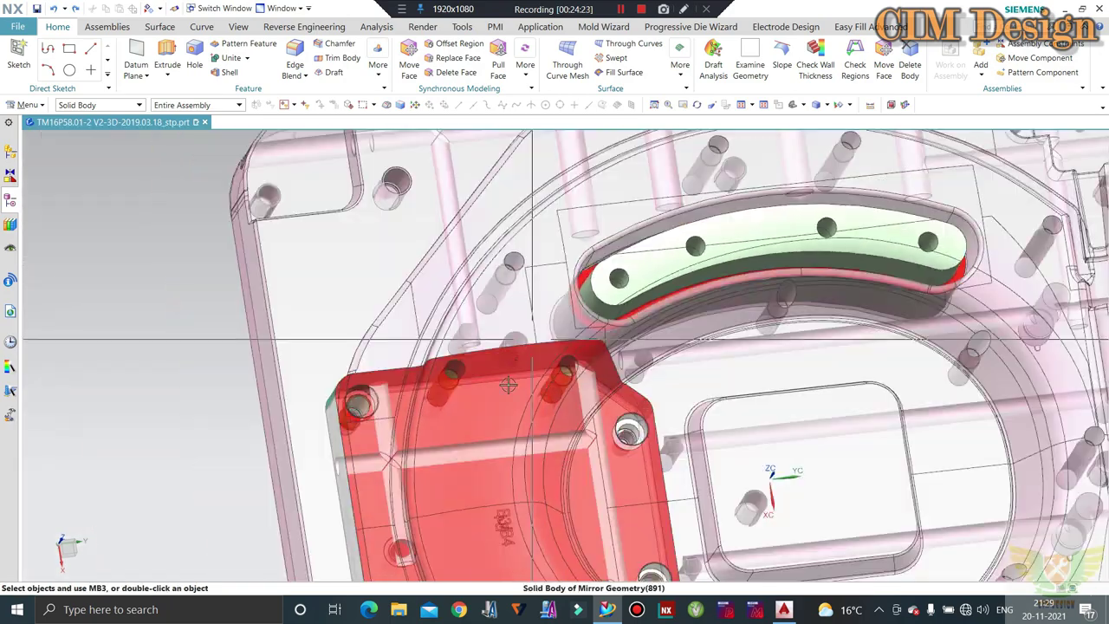
scroll(532, 330, up, 1)
scroll(529, 328, up, 1)
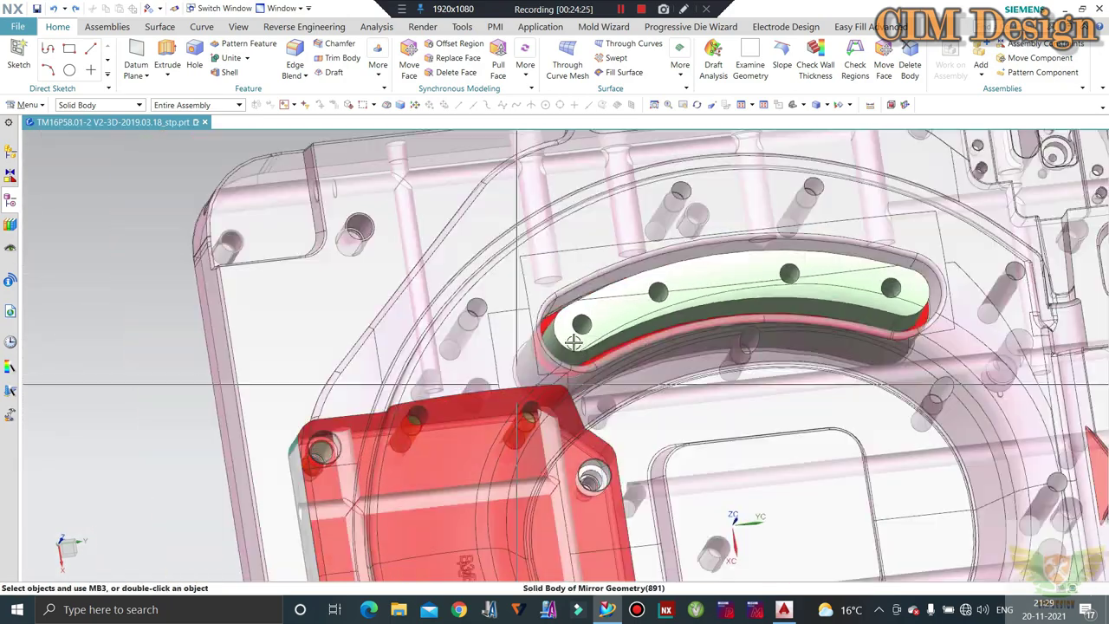
scroll(526, 326, up, 2)
scroll(526, 326, down, 2)
scroll(520, 295, down, 2)
scroll(515, 280, down, 3)
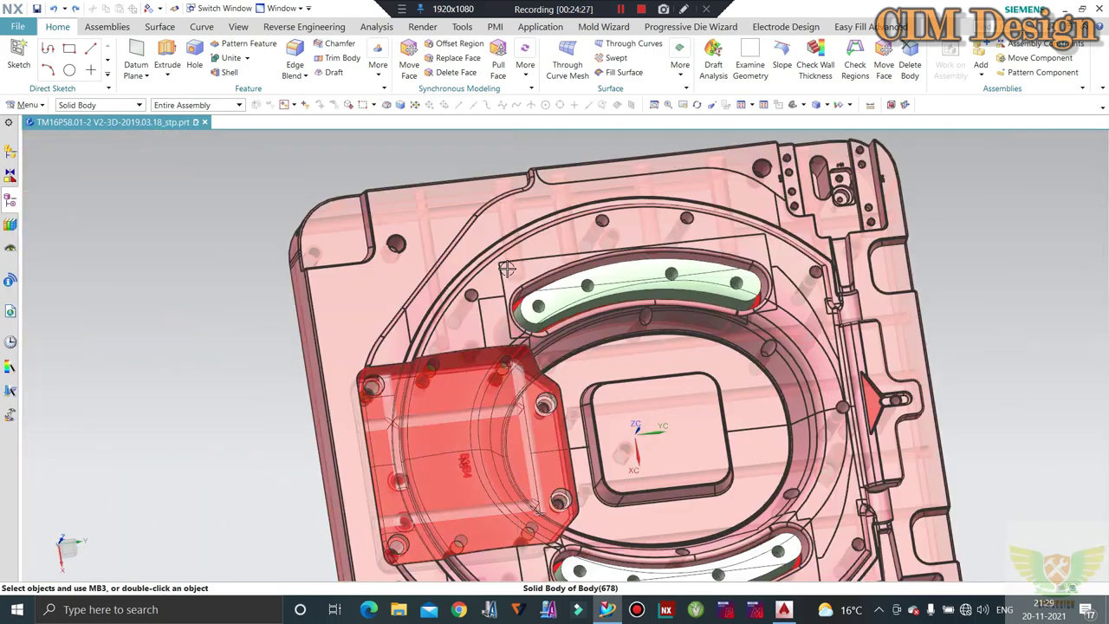
mouse_move(520, 277)
middle_down()
mouse_move(526, 226)
mouse_move(523, 308)
middle_up()
scroll(523, 302, up, 2)
scroll(523, 302, down, 3)
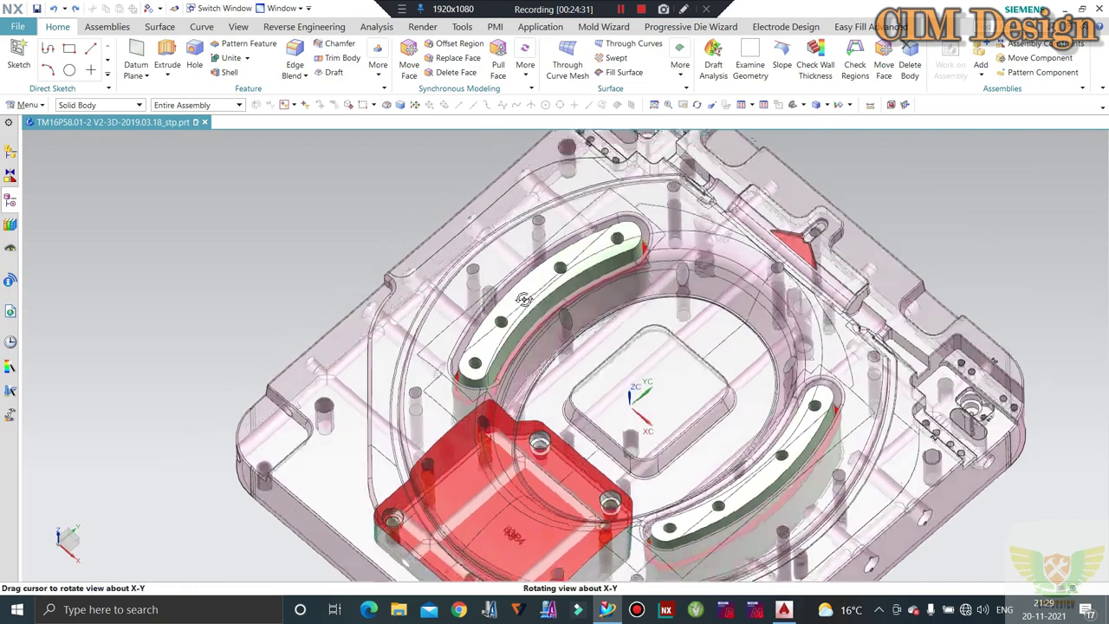
scroll(523, 311, up, 2)
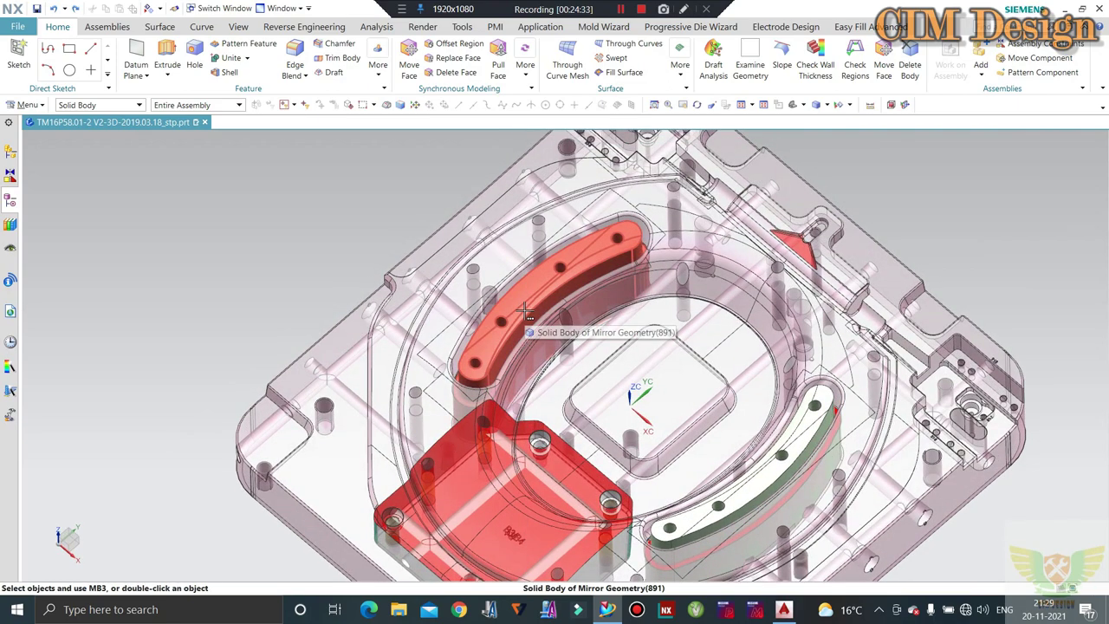
scroll(533, 303, down, 2)
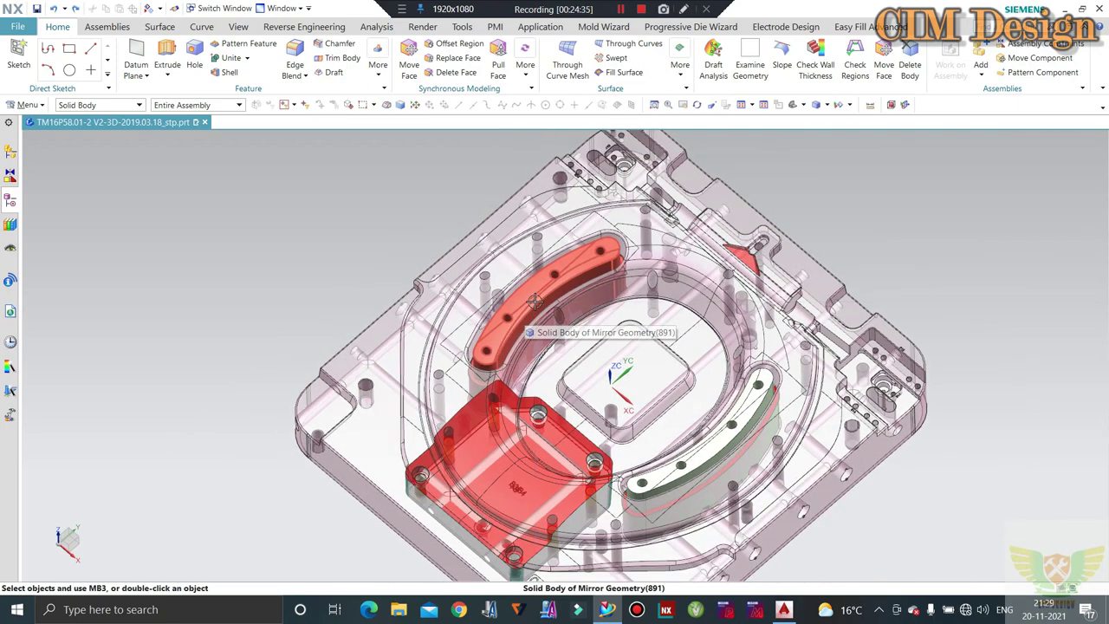
scroll(548, 313, up, 2)
scroll(529, 289, up, 1)
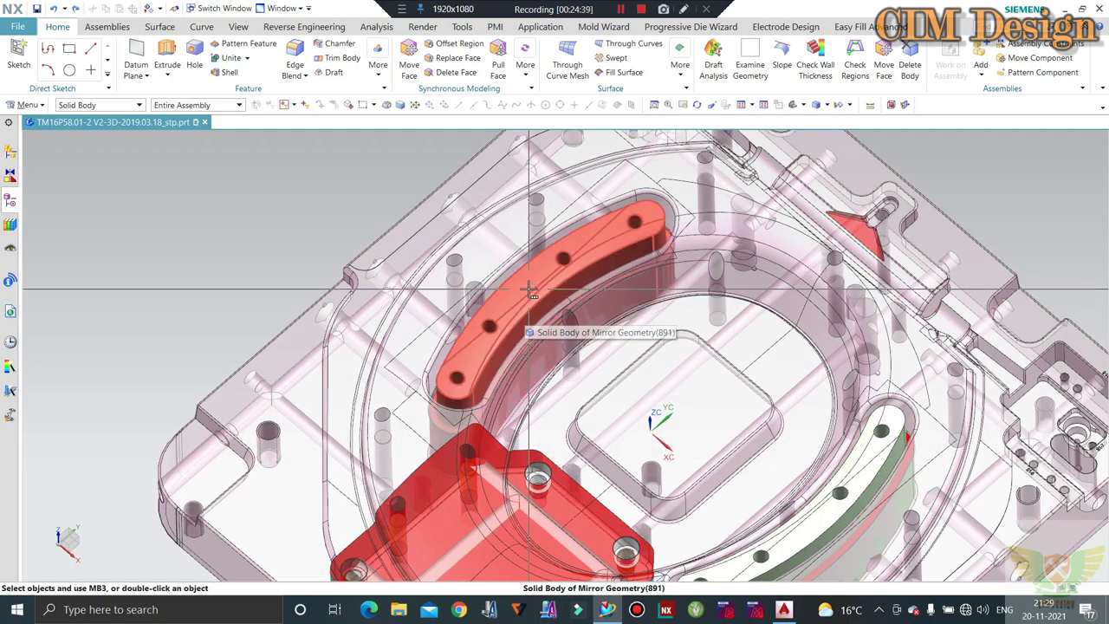
scroll(528, 290, down, 1)
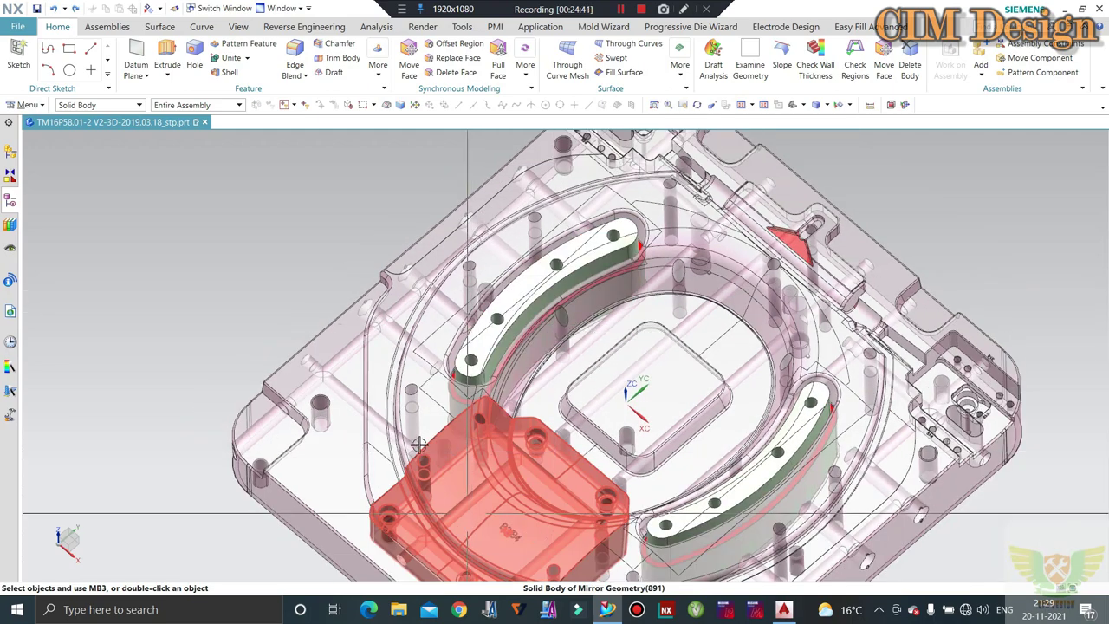
scroll(795, 236, up, 2)
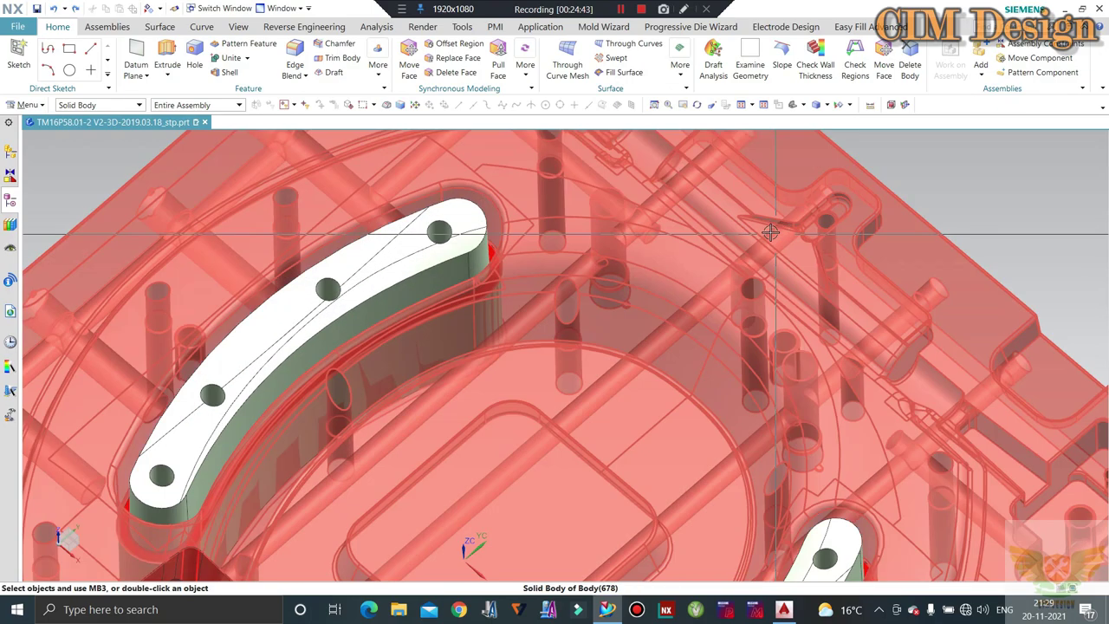
scroll(768, 248, down, 1)
scroll(736, 239, down, 1)
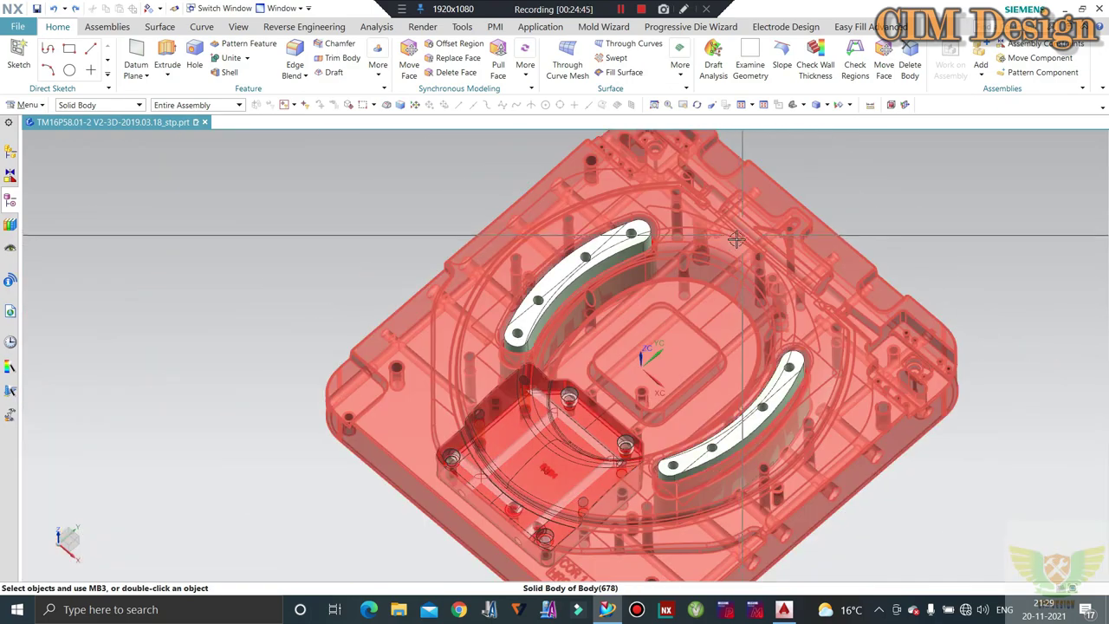
- Tilt the cavity plate from the top view into an angled isometric view
middle_drag(698, 285, 673, 293)
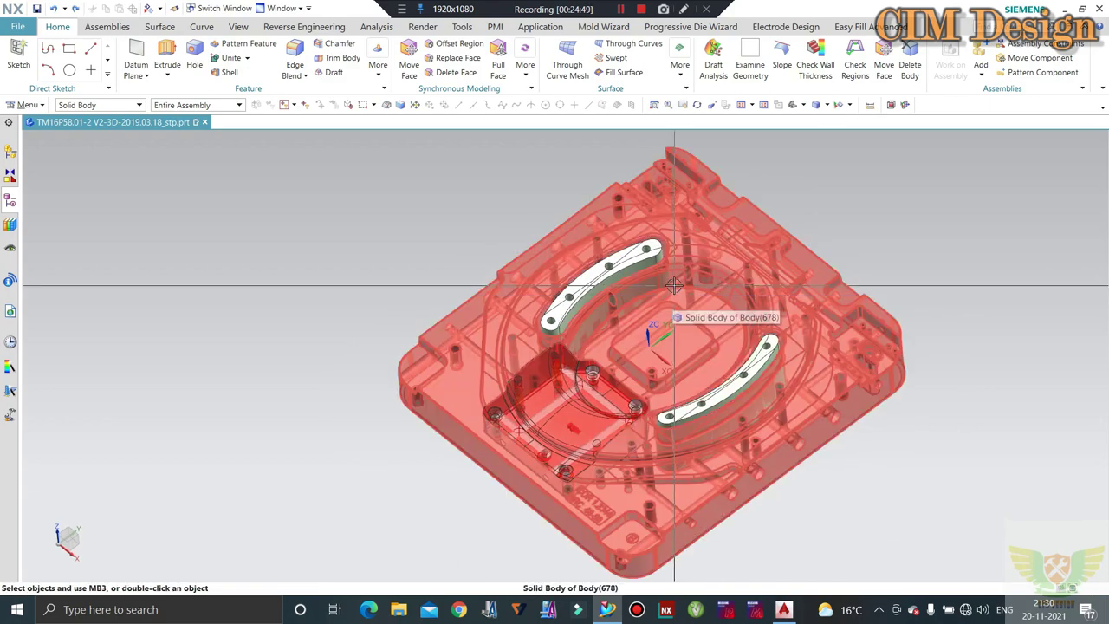
middle_drag(496, 273, 267, 342)
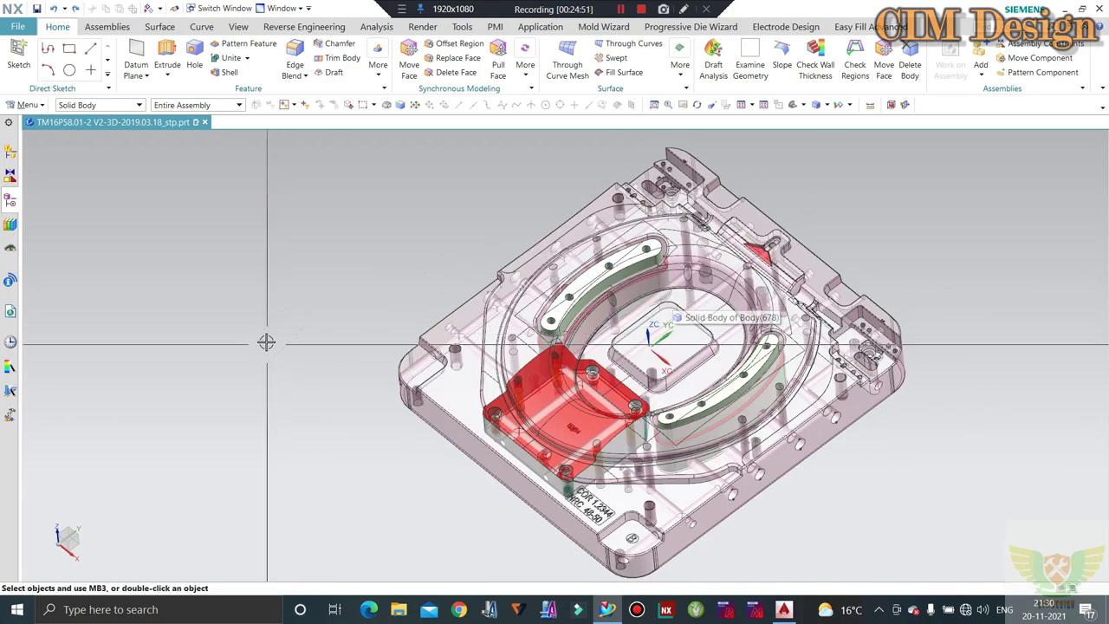
mouse_move(520, 260)
middle_down()
mouse_move(544, 250)
mouse_move(533, 250)
middle_up()
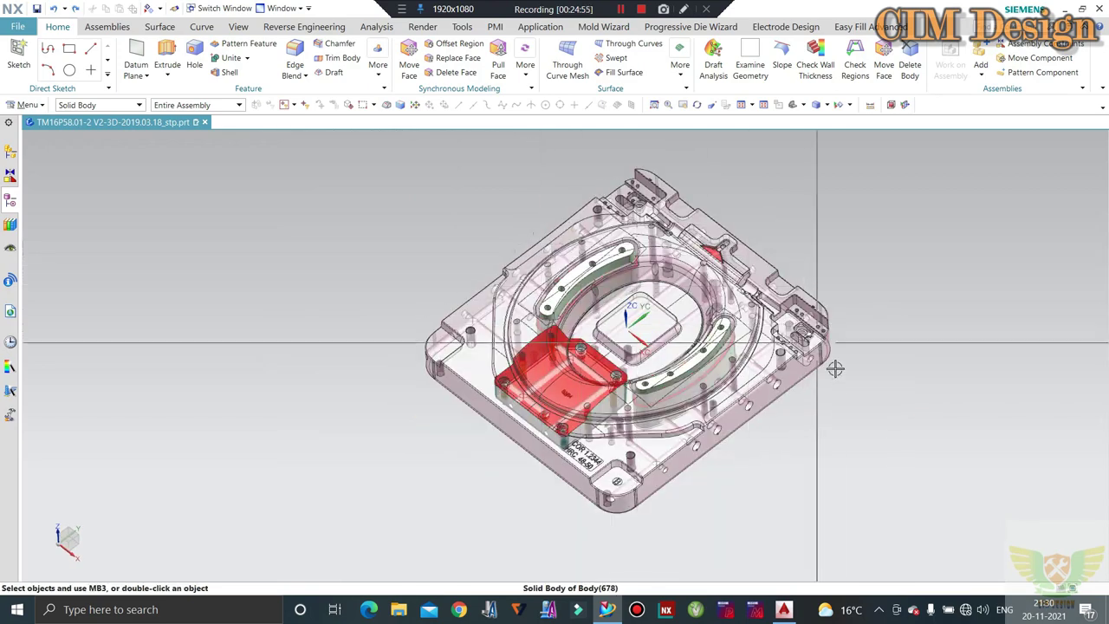
scroll(839, 376, up, 3)
middle_drag(839, 377, 754, 300)
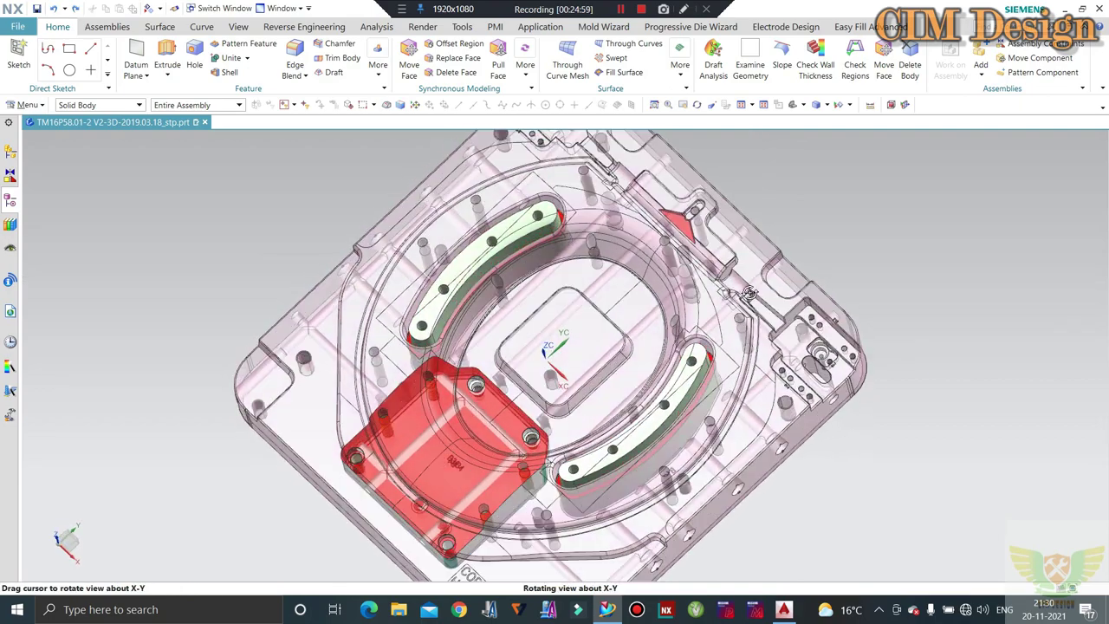
mouse_move(754, 299)
middle_down()
mouse_move(744, 291)
mouse_move(753, 352)
middle_up()
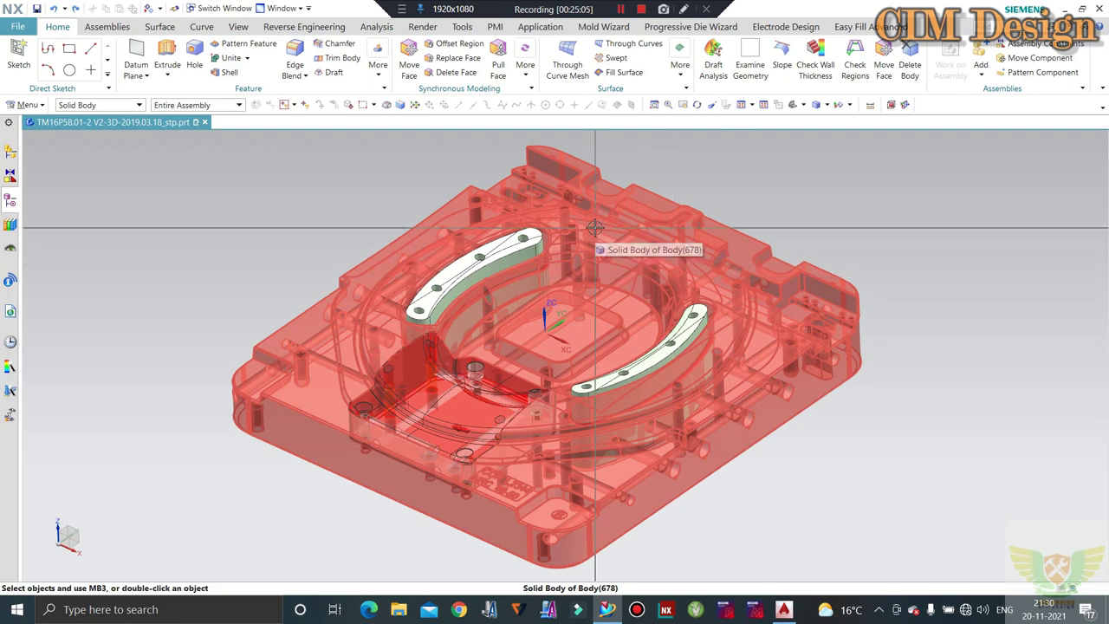
- Fine-tune the zoom and orbit until the plate sits in a diamond-like orientation
scroll(624, 167, down, 1)
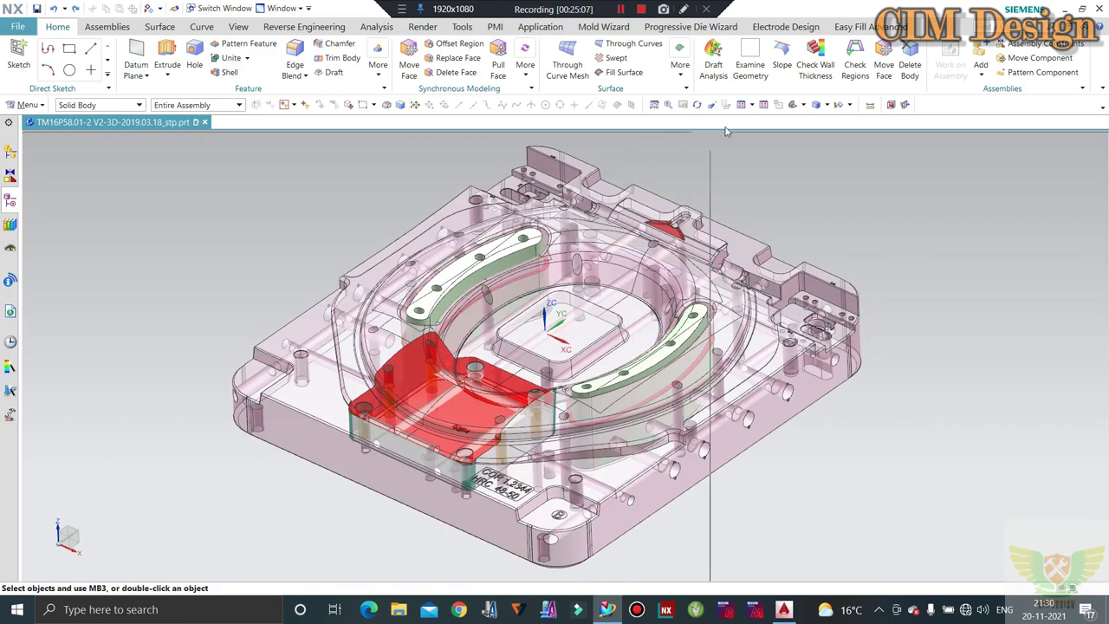
scroll(485, 347, down, 1)
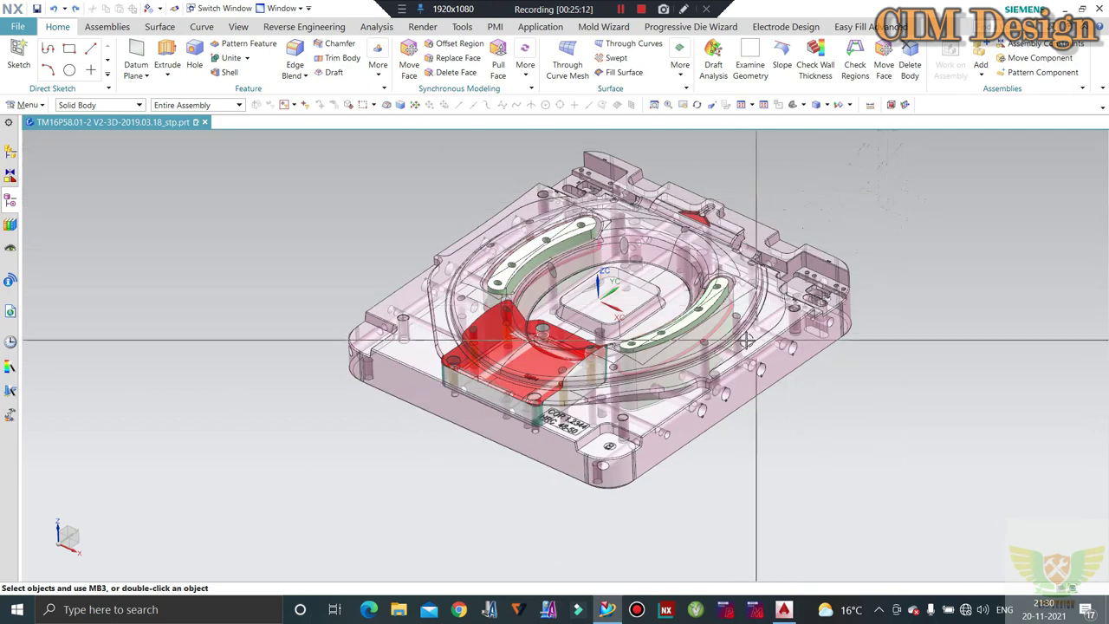
mouse_move(747, 341)
middle_down()
mouse_move(902, 262)
mouse_move(902, 276)
middle_up()
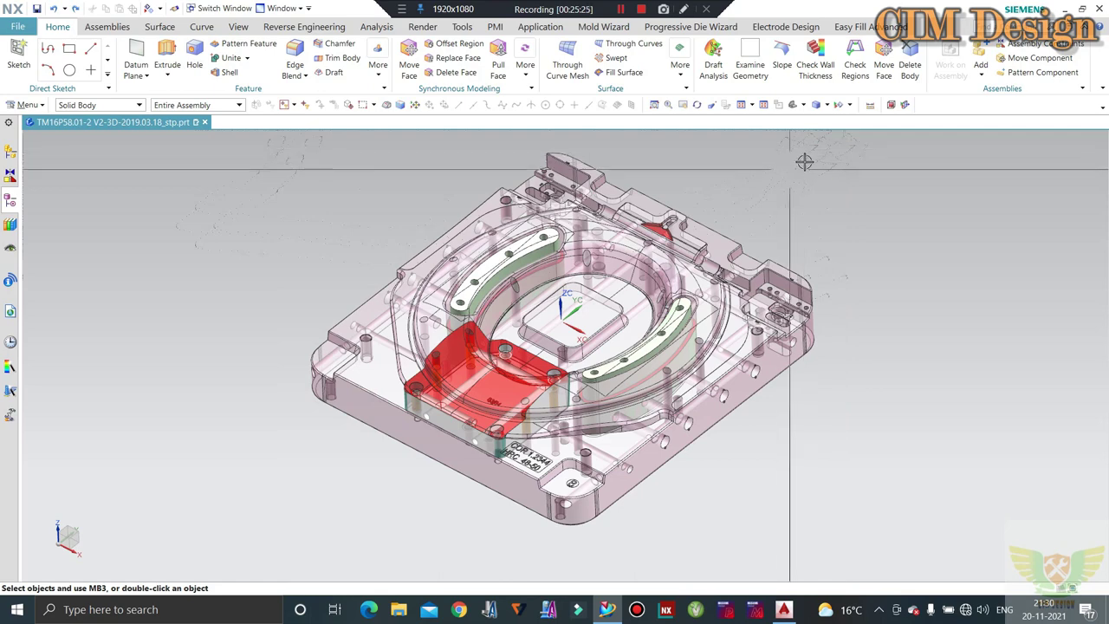
mouse_move(802, 160)
middle_down()
mouse_move(811, 153)
mouse_move(807, 161)
middle_up()
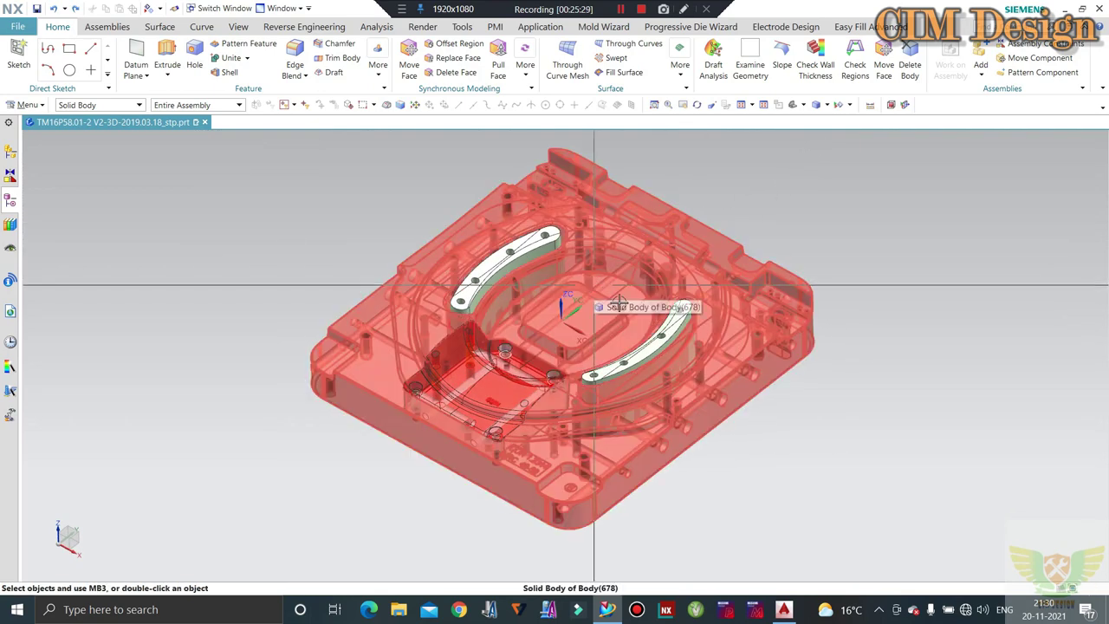
middle_drag(619, 305, 614, 366)
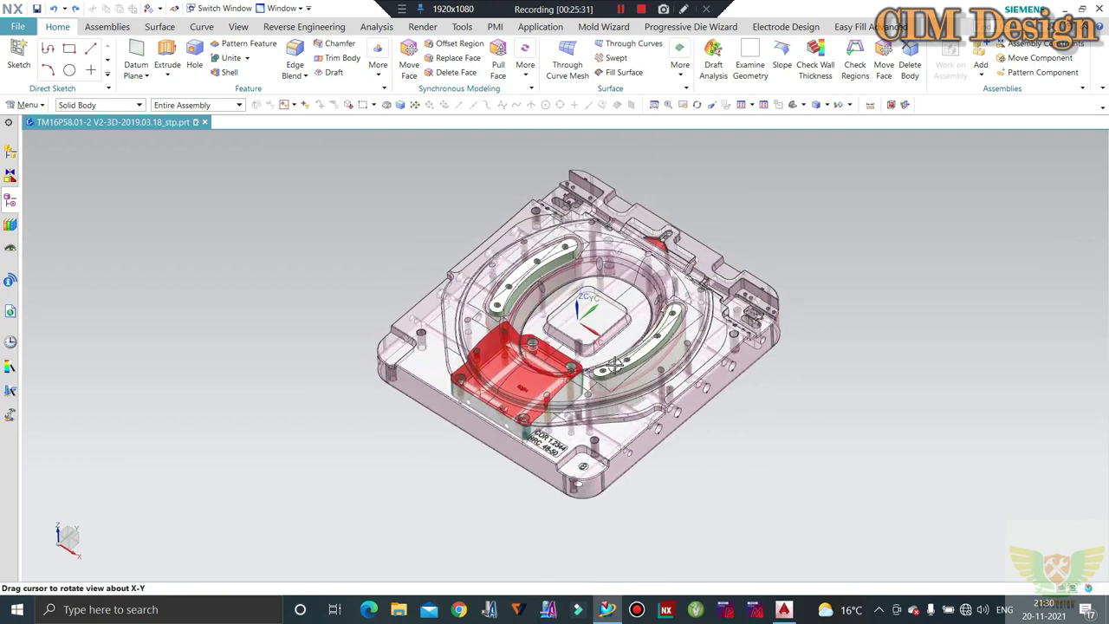
scroll(615, 365, up, 3)
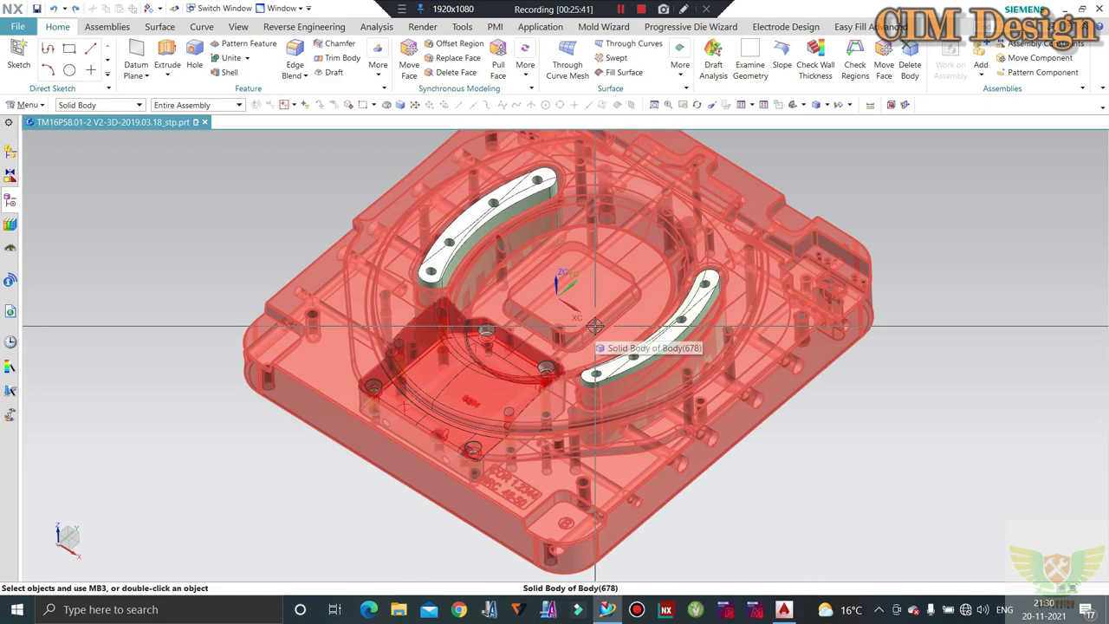
mouse_move(561, 245)
middle_down()
mouse_move(563, 260)
mouse_move(527, 283)
mouse_move(550, 256)
mouse_move(486, 295)
mouse_move(434, 294)
mouse_move(364, 243)
middle_up()
- Zoom in close on the red insert block
scroll(459, 310, up, 3)
scroll(460, 311, up, 2)
scroll(459, 310, up, 1)
scroll(332, 221, up, 3)
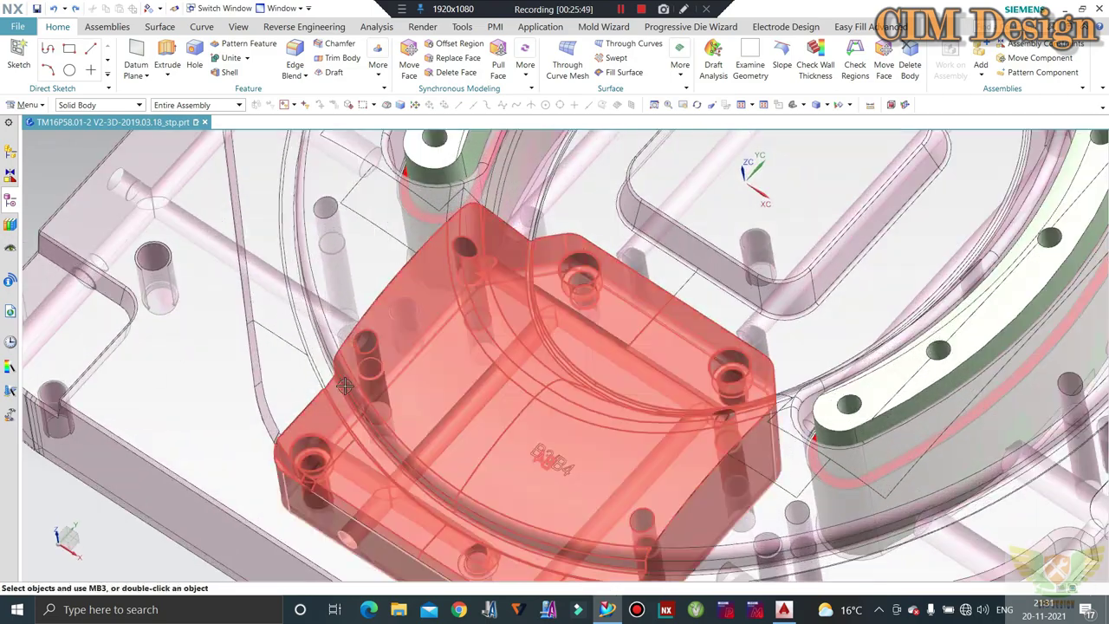
scroll(332, 221, down, 2)
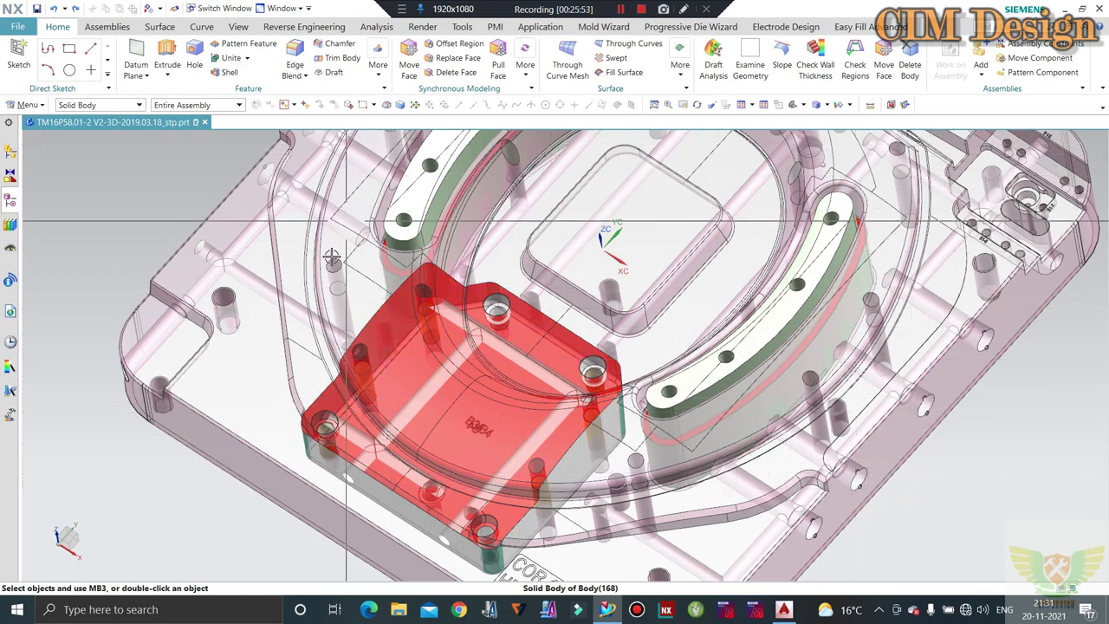
scroll(434, 319, up, 1)
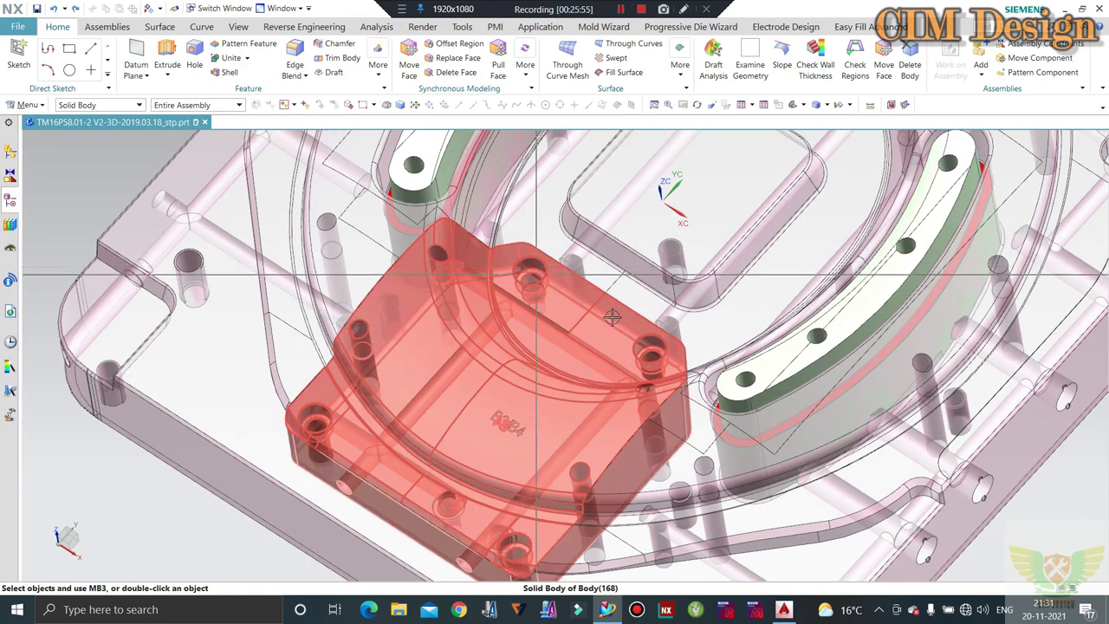
- Orbit the cavity plate over to show its underside with the curved inserts
middle_drag(647, 346, 495, 339)
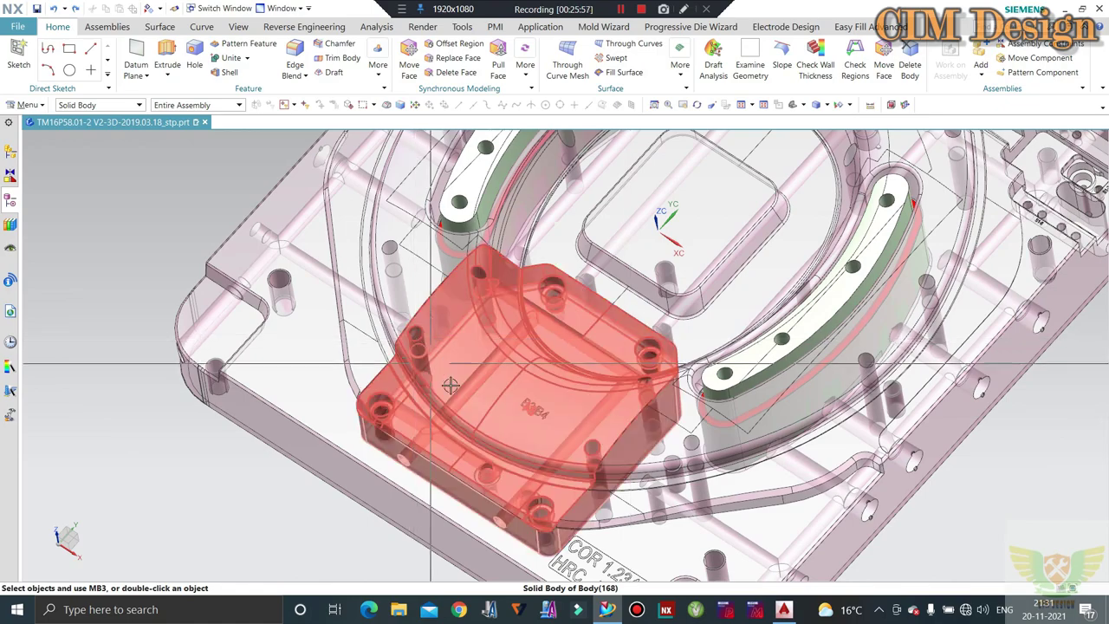
mouse_move(466, 286)
middle_down()
mouse_move(473, 314)
mouse_move(498, 291)
middle_up()
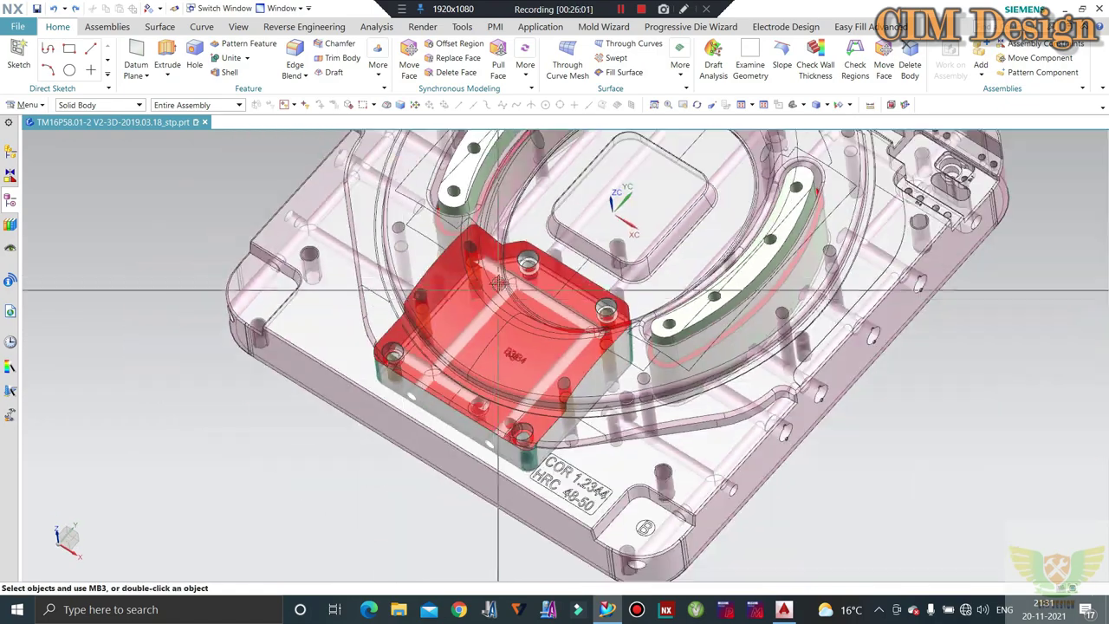
scroll(512, 269, up, 2)
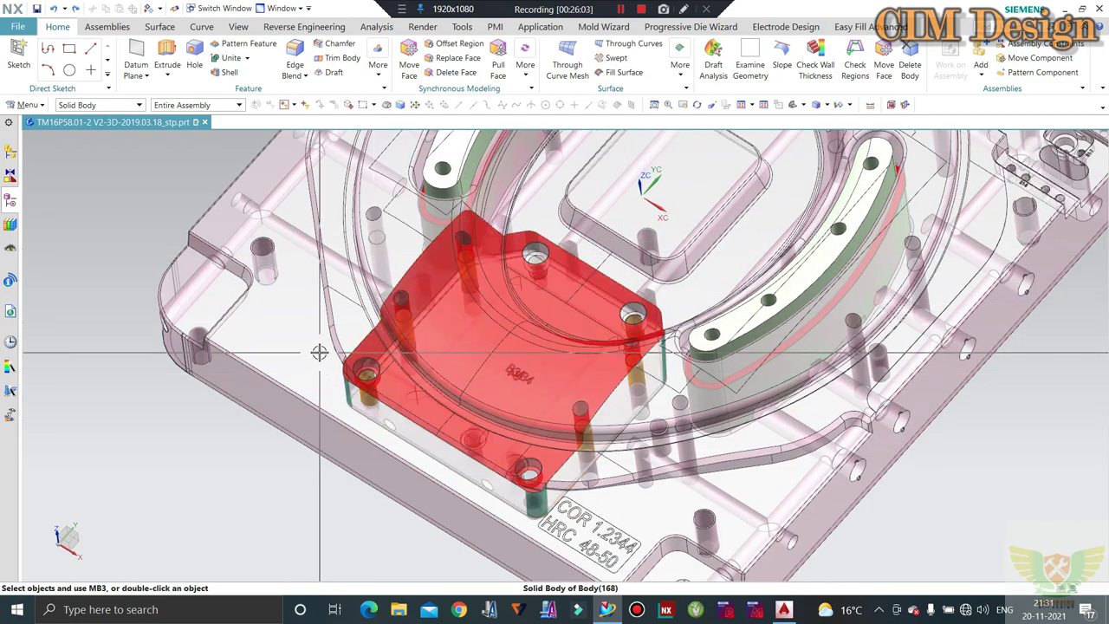
scroll(319, 352, down, 3)
scroll(319, 353, down, 2)
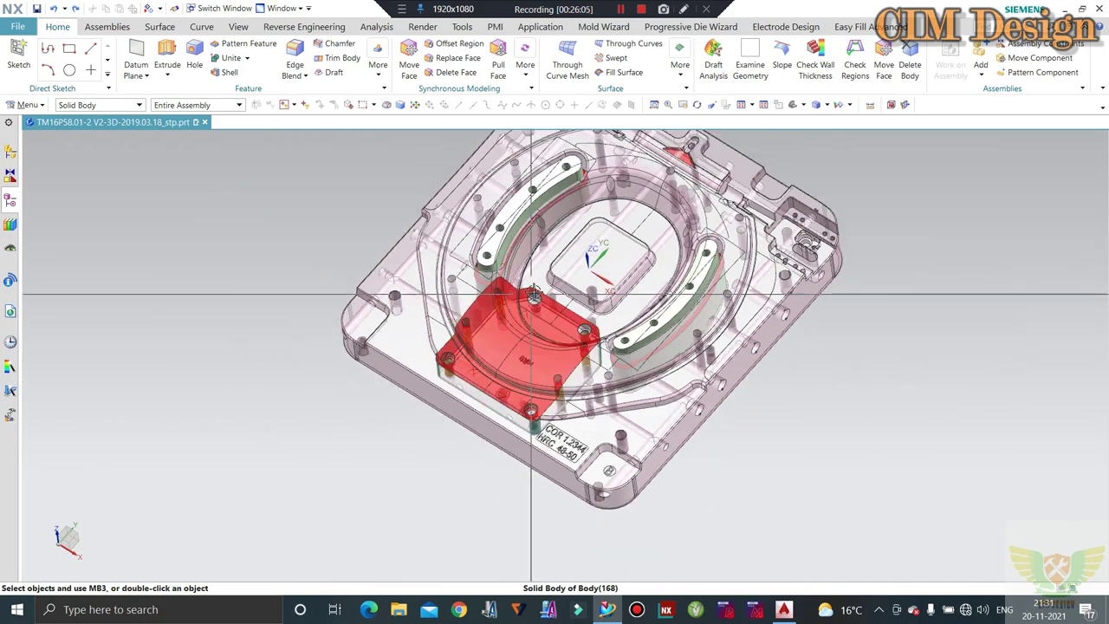
scroll(319, 353, down, 2)
scroll(529, 232, up, 6)
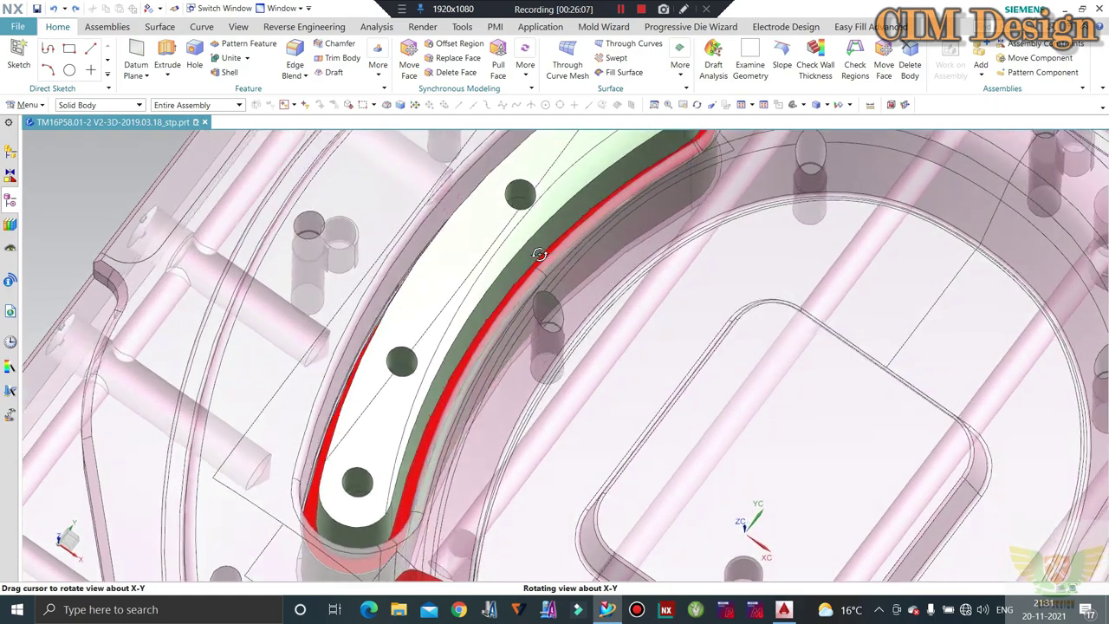
scroll(487, 223, down, 5)
middle_drag(487, 223, 494, 150)
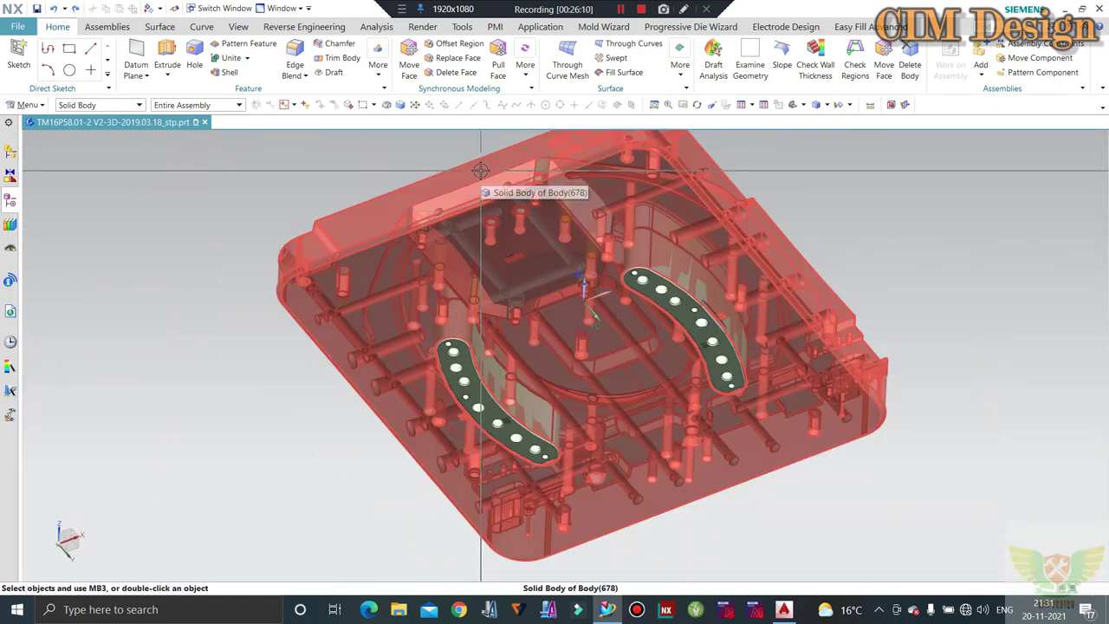
- Invert visibility to reveal the surrounding mold plates around the cavity plate
key(ctrl+shift+b)
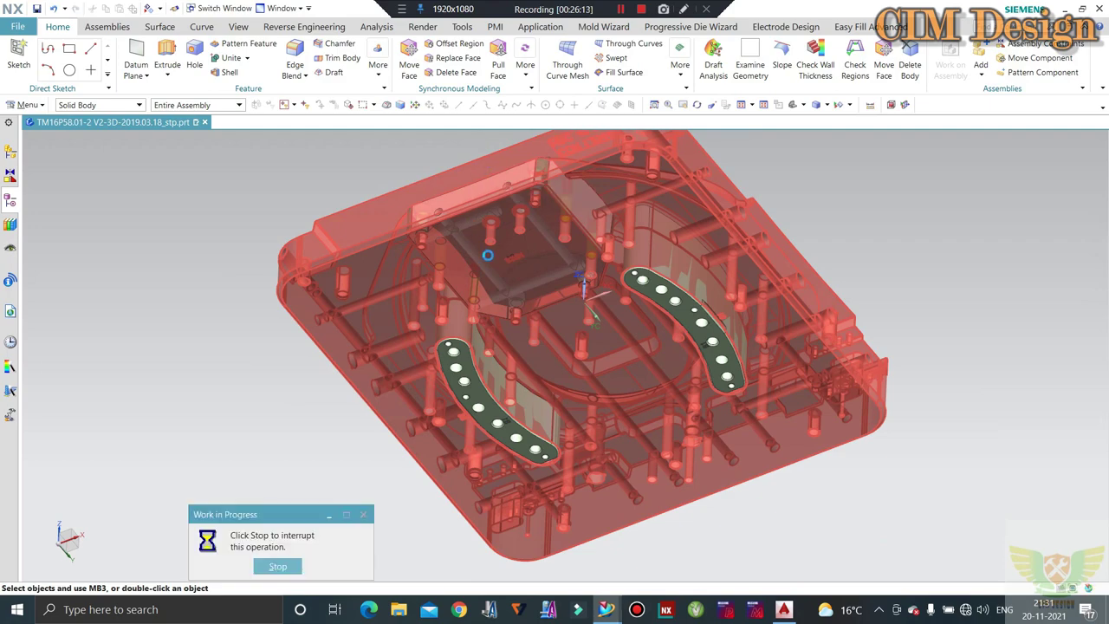
key(ctrl+shift+k)
key(Escape)
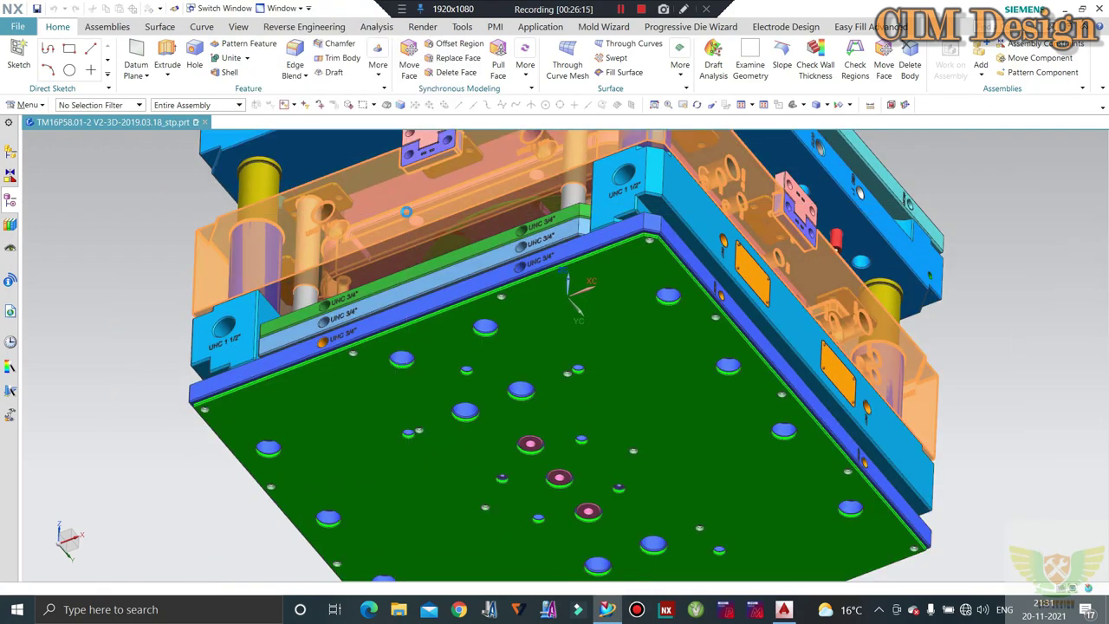
key(ctrl+shift+b)
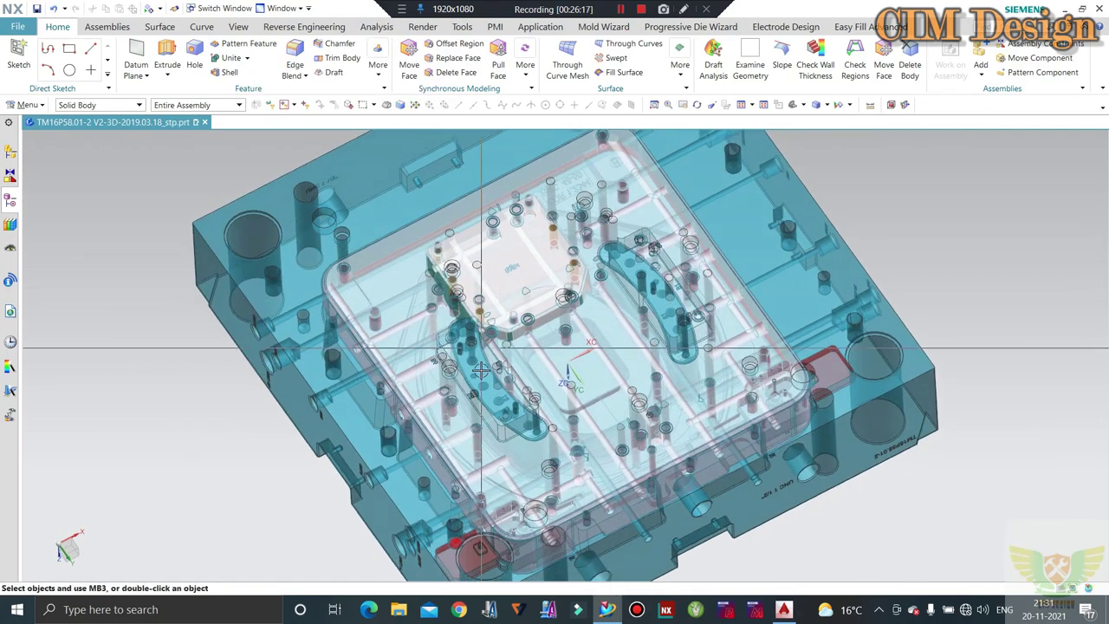
- Orbit the assembly to an oblique view revealing the blue mold plate
scroll(481, 371, up, 3)
middle_drag(567, 396, 589, 209)
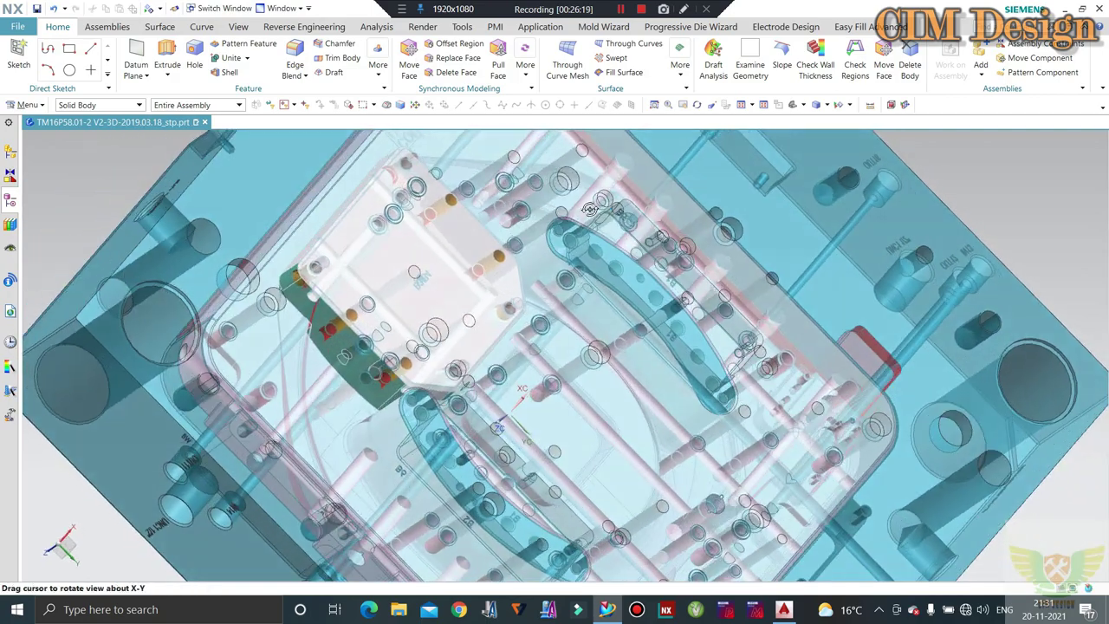
scroll(589, 209, up, 5)
scroll(521, 232, down, 3)
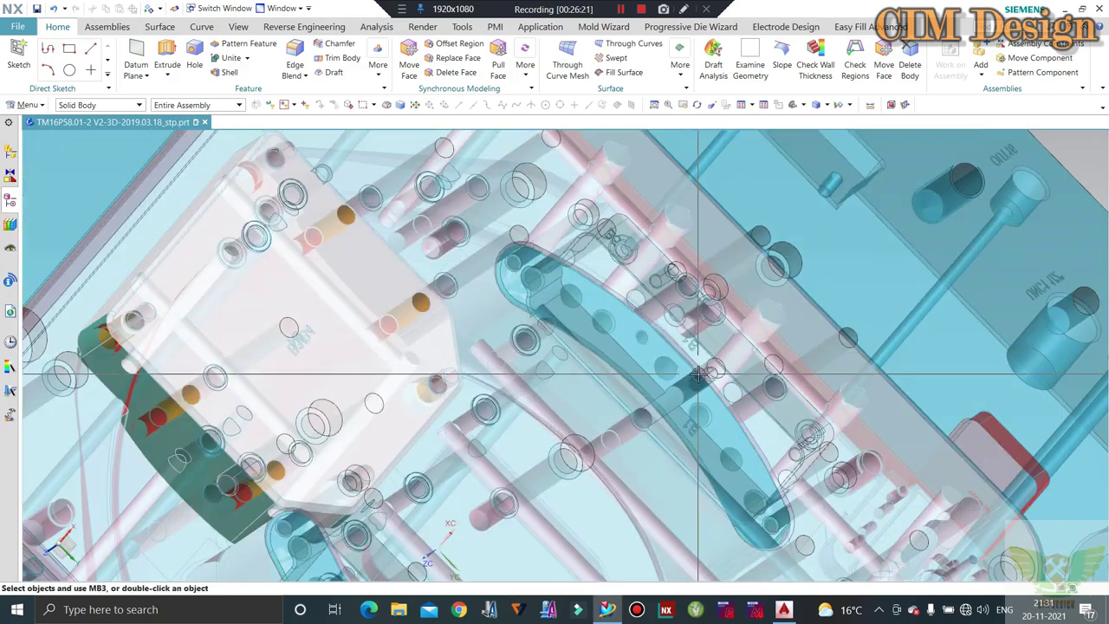
mouse_move(521, 232)
middle_down()
mouse_move(635, 312)
mouse_move(726, 502)
middle_up()
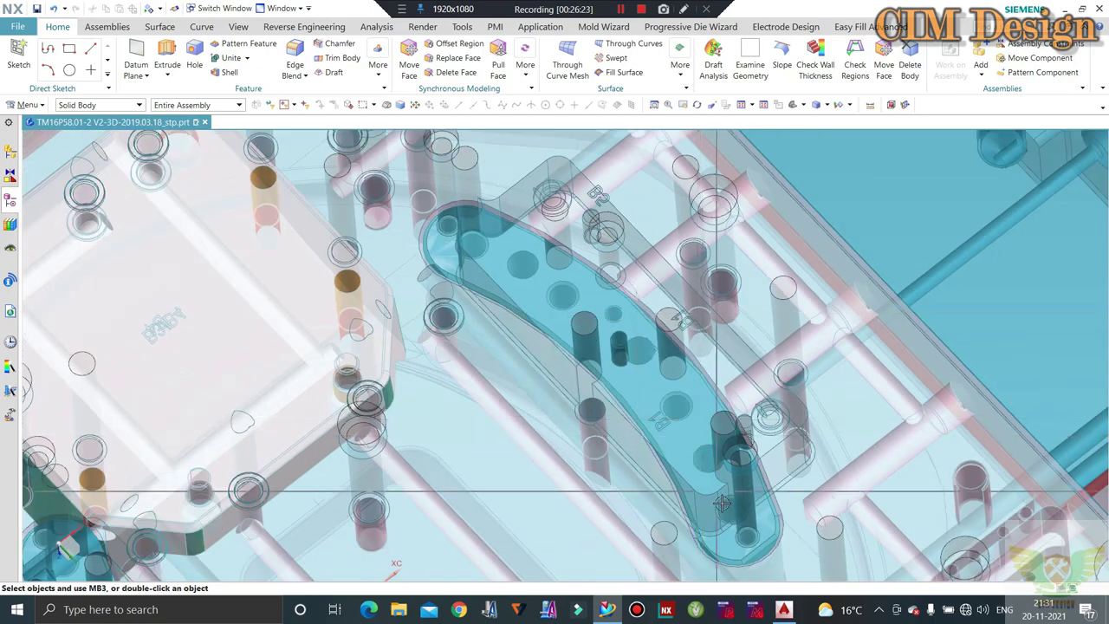
scroll(728, 321, down, 5)
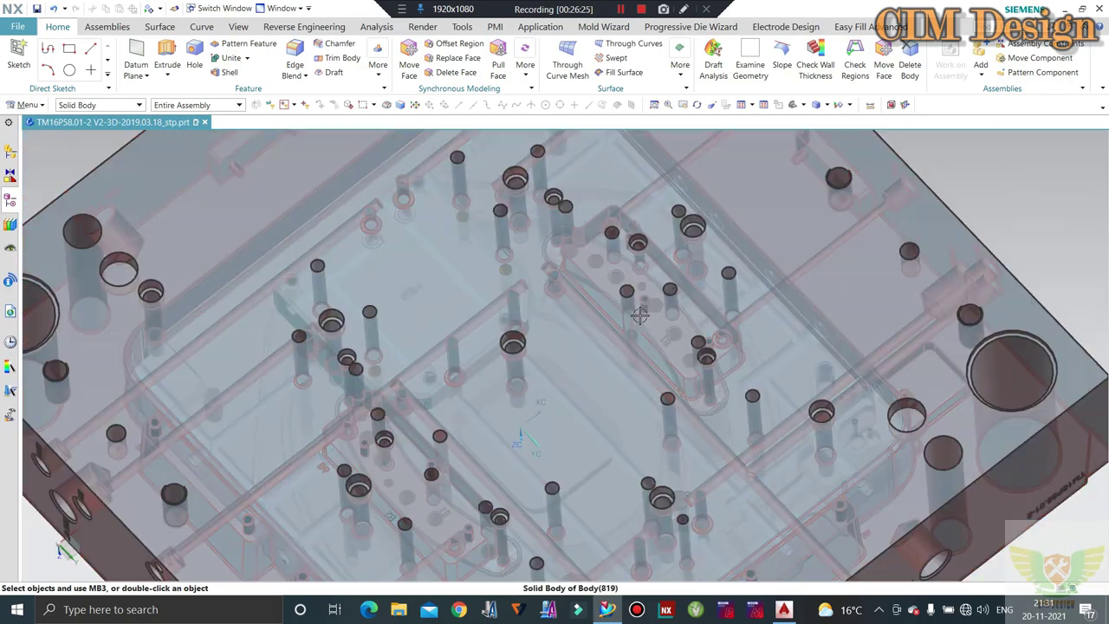
mouse_move(636, 309)
middle_down()
mouse_move(653, 419)
mouse_move(710, 295)
mouse_move(700, 188)
mouse_move(578, 235)
mouse_move(351, 239)
mouse_move(426, 275)
middle_up()
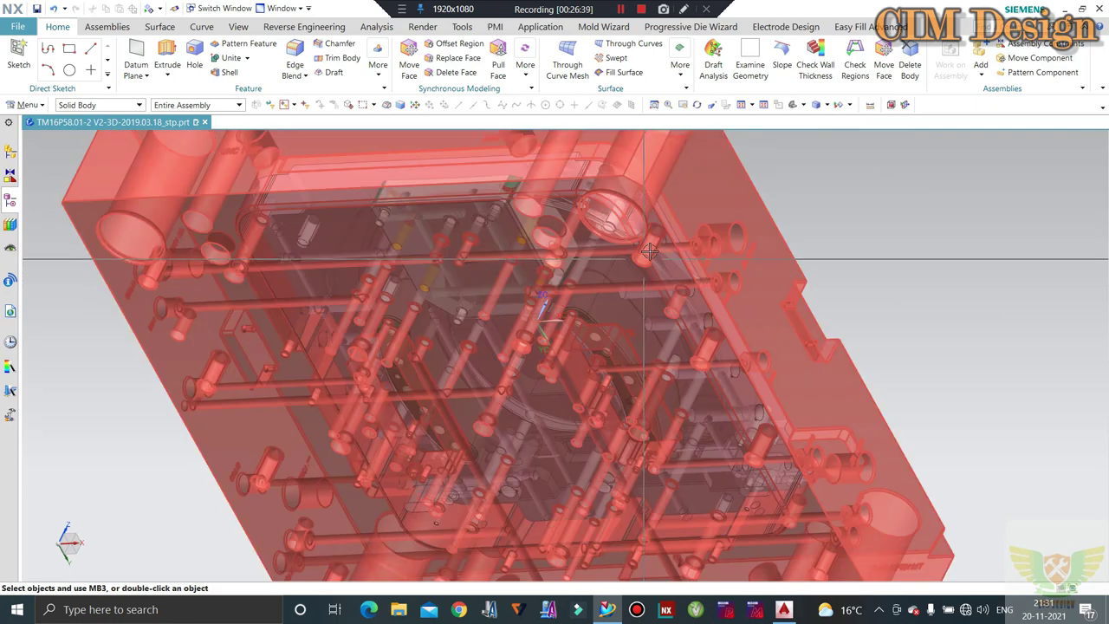
middle_drag(720, 249, 570, 269)
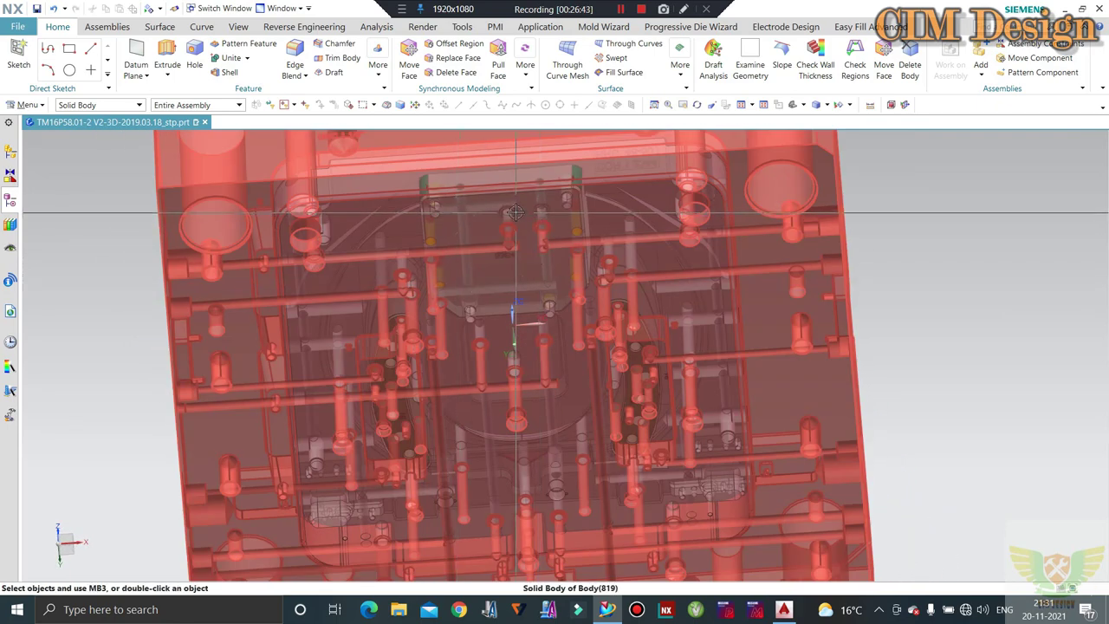
- Orbit around the mold from several sides, then snap to a straight top view with F8
middle_drag(205, 270, 603, 246)
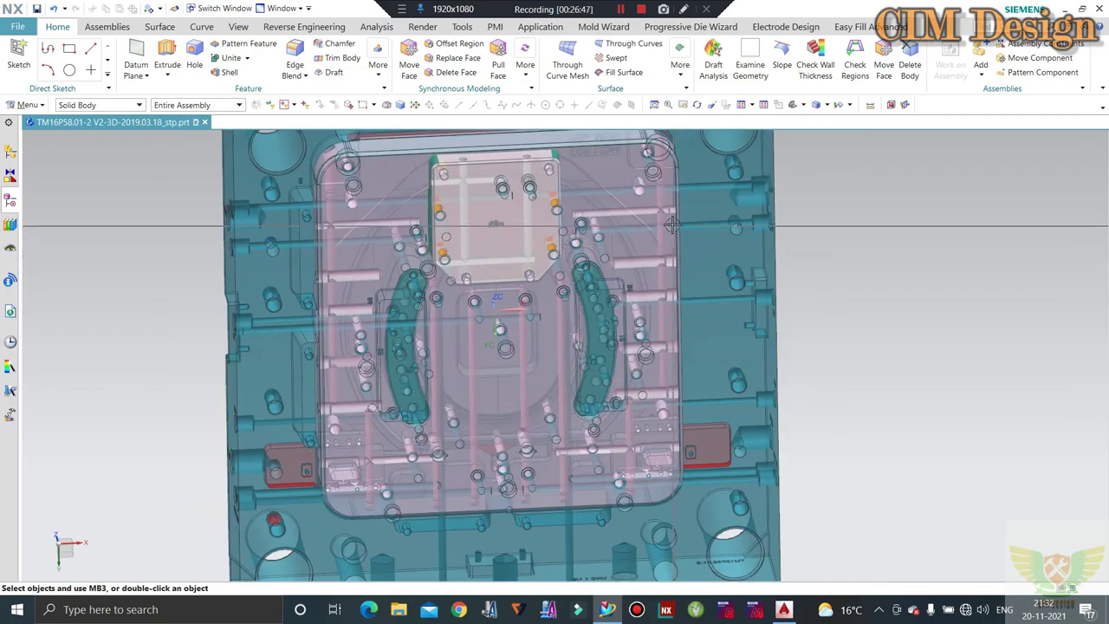
scroll(701, 245, up, 2)
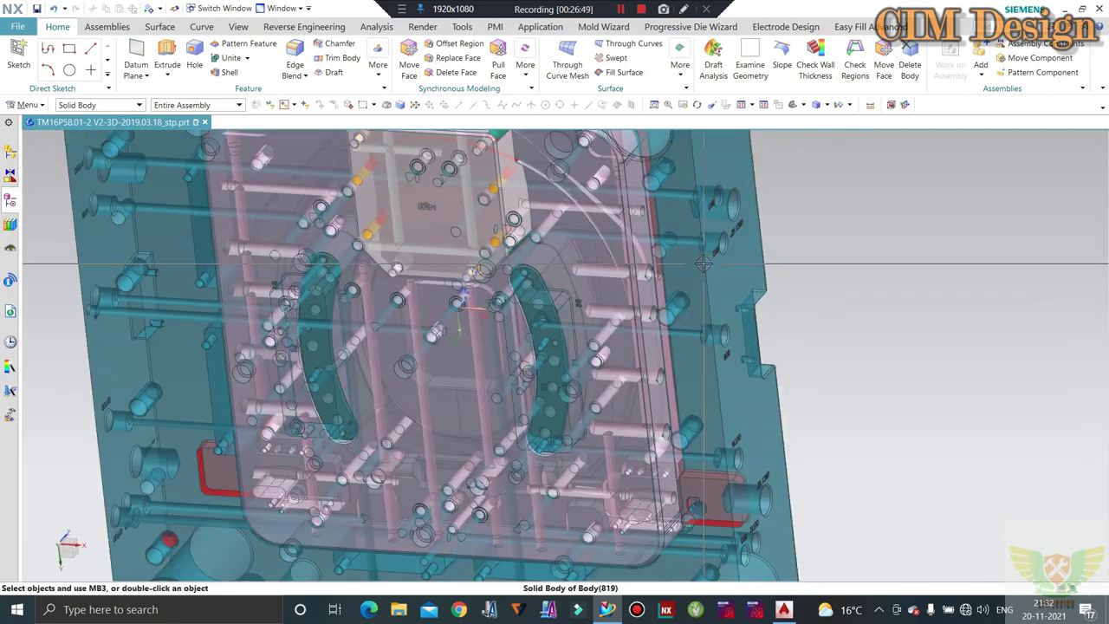
scroll(701, 245, up, 2)
middle_drag(700, 245, 768, 238)
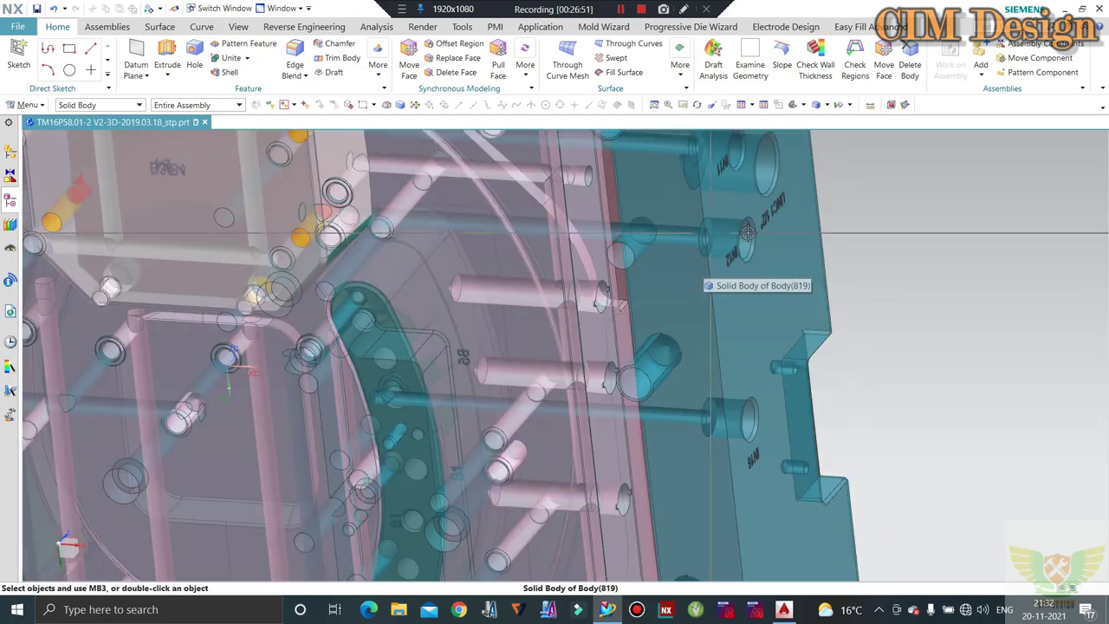
scroll(768, 238, up, 2)
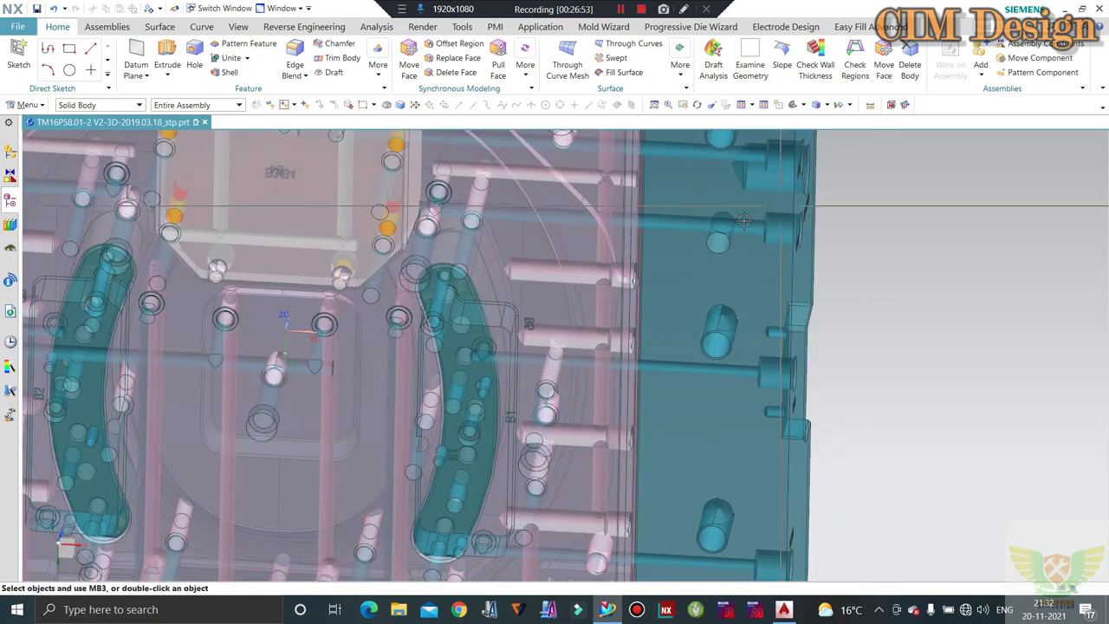
scroll(751, 217, down, 1)
middle_drag(753, 216, 760, 220)
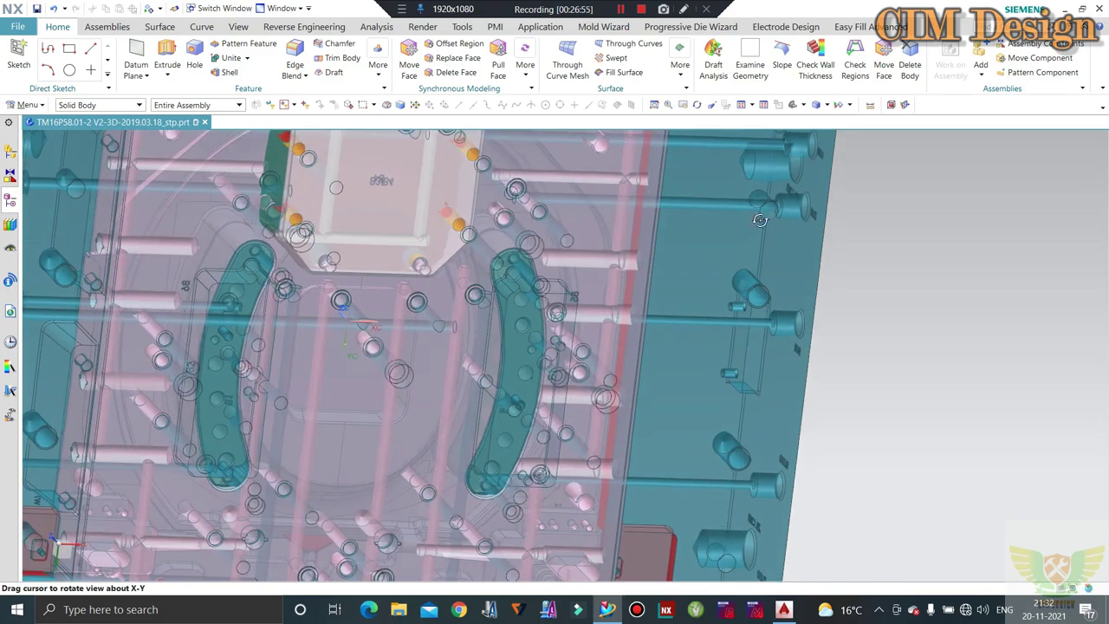
middle_drag(525, 197, 628, 180)
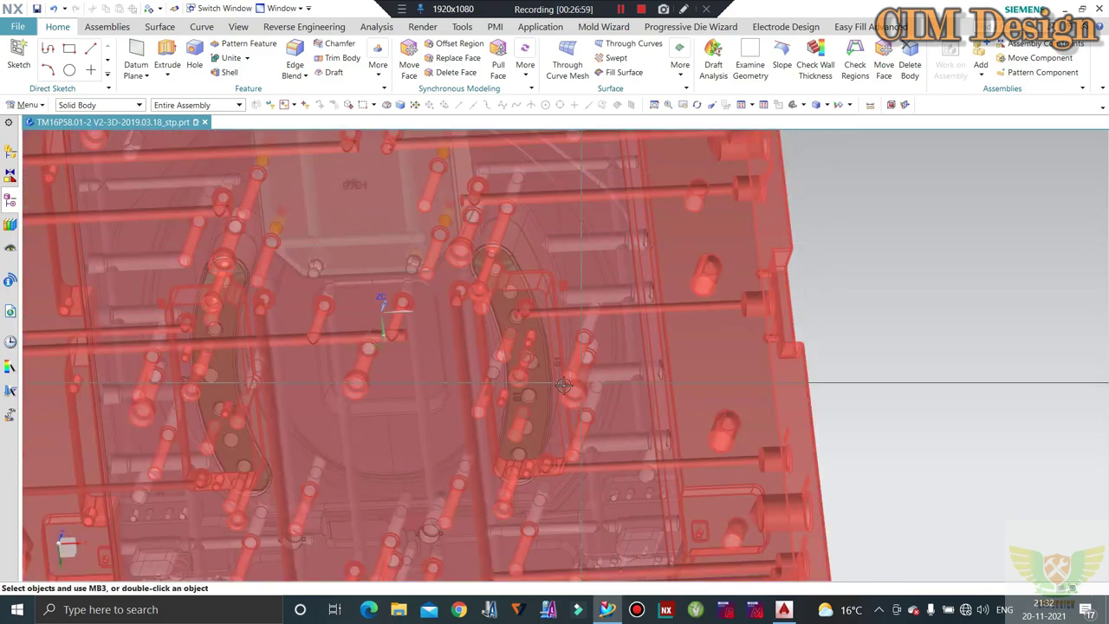
mouse_move(566, 419)
middle_down()
mouse_move(591, 482)
mouse_move(576, 474)
mouse_move(572, 433)
middle_up()
scroll(580, 450, down, 2)
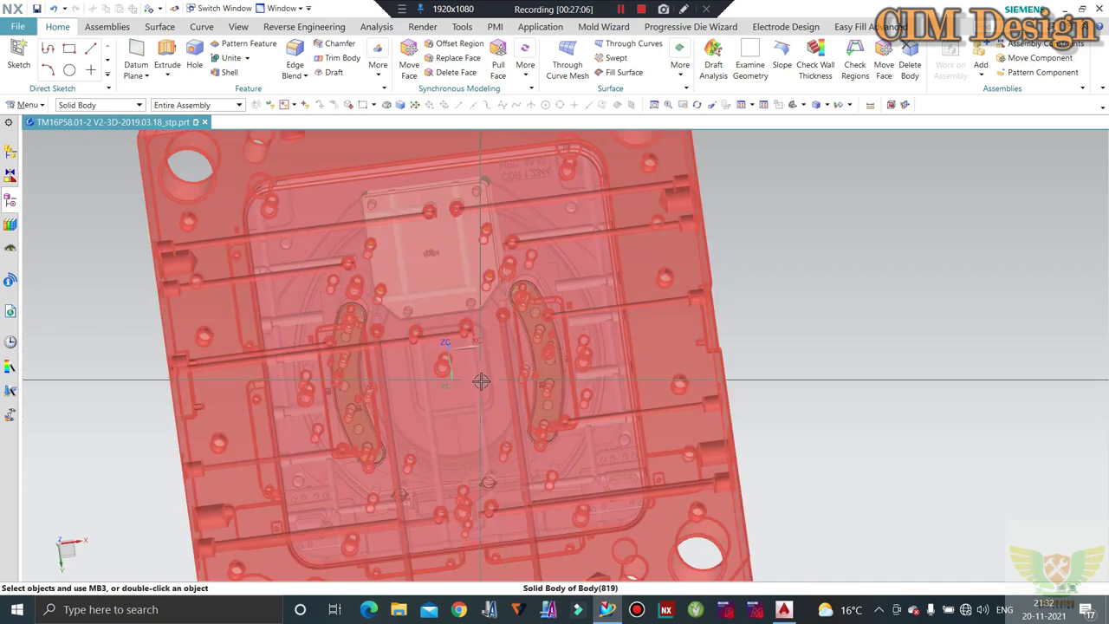
middle_drag(481, 381, 503, 426)
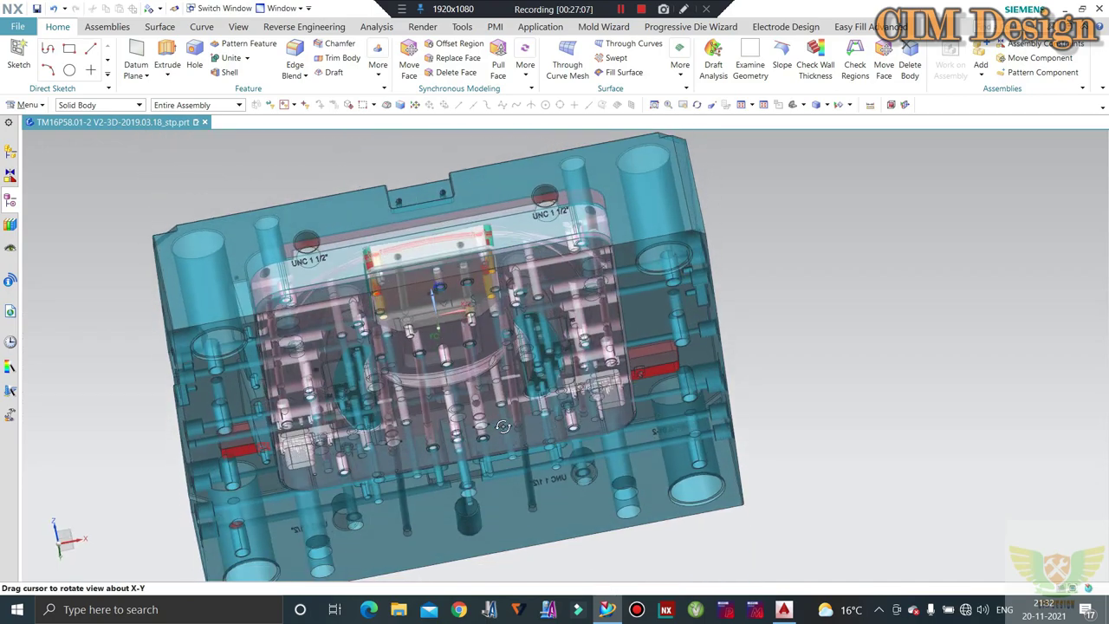
middle_drag(578, 326, 658, 312)
key(F8)
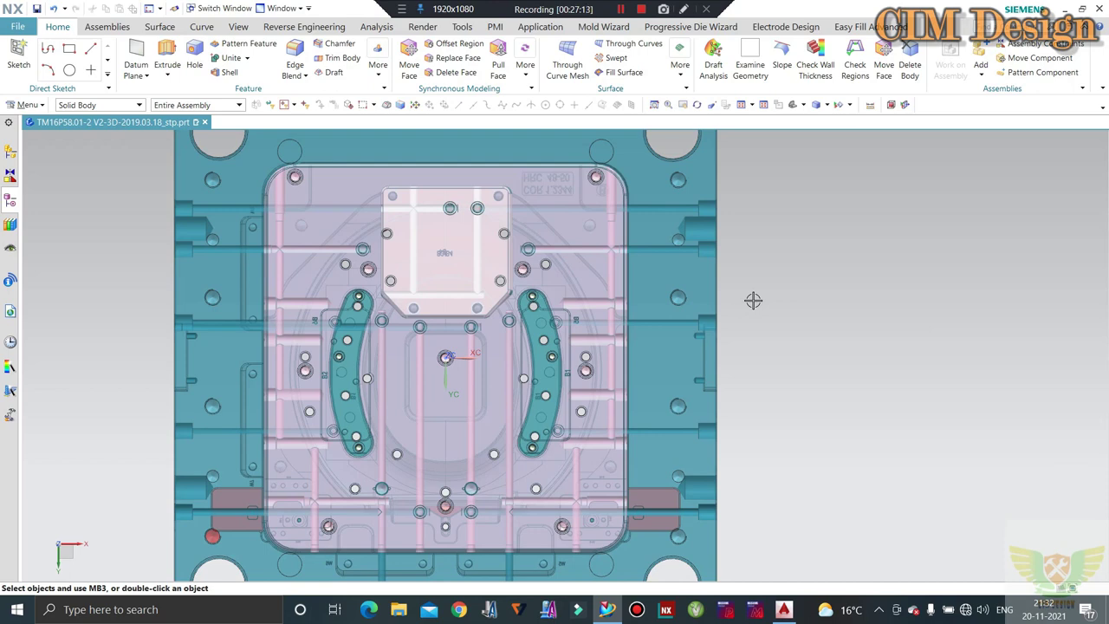
- Zoom out and orbit the mold assembly into a front-tilted view
scroll(753, 300, down, 3)
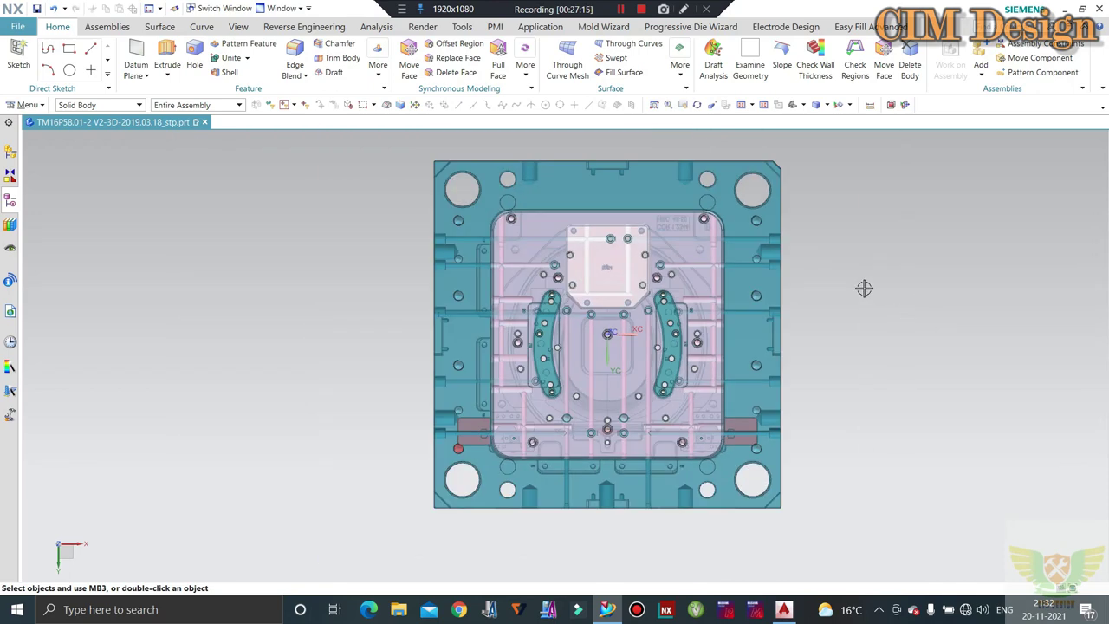
scroll(864, 289, down, 2)
mouse_move(864, 290)
middle_down()
mouse_move(800, 391)
mouse_move(823, 336)
mouse_move(869, 298)
mouse_move(780, 329)
middle_up()
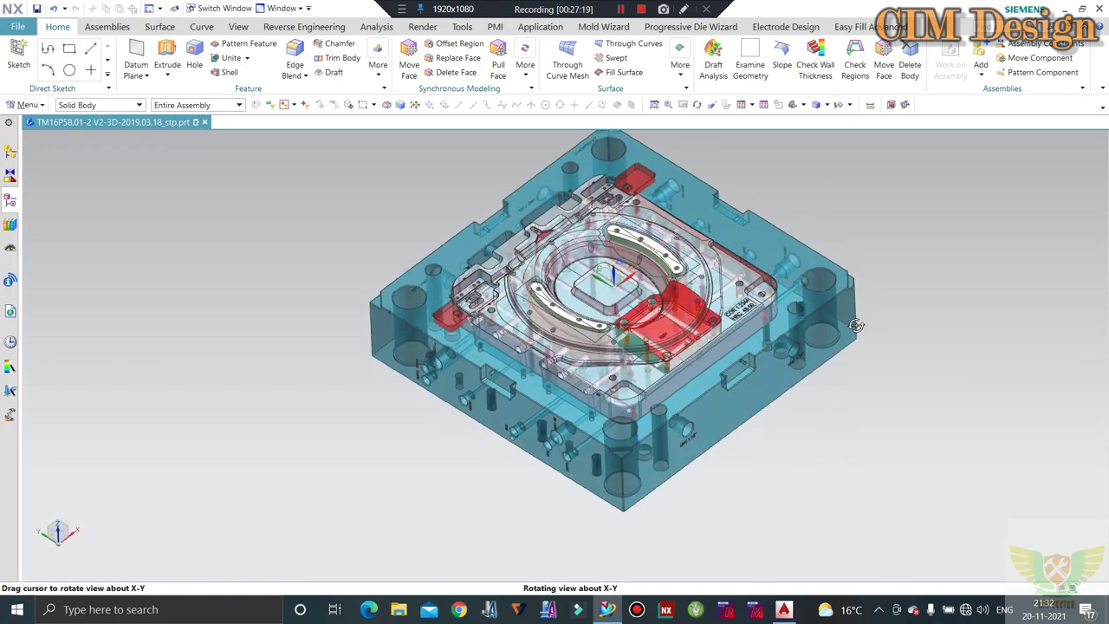
scroll(702, 345, up, 2)
scroll(702, 345, up, 3)
scroll(702, 345, down, 2)
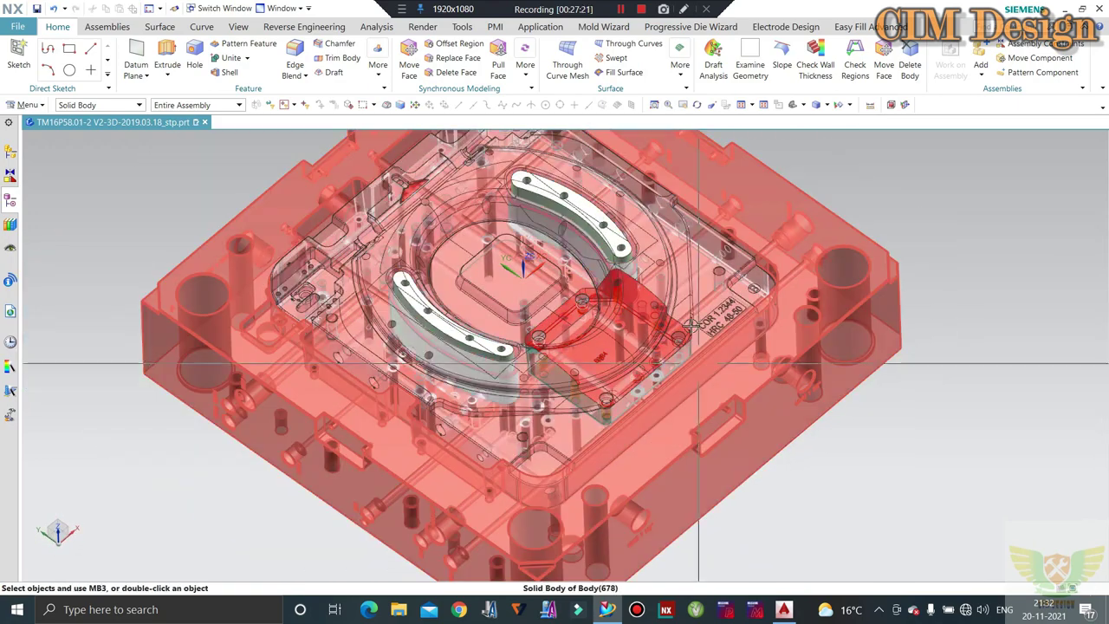
scroll(702, 345, down, 2)
scroll(702, 344, down, 1)
- Orbit the assembly into an oblique isometric view of the pocket and inserts
mouse_move(800, 251)
middle_down()
mouse_move(823, 247)
mouse_move(824, 264)
middle_up()
scroll(713, 305, up, 1)
scroll(714, 305, up, 1)
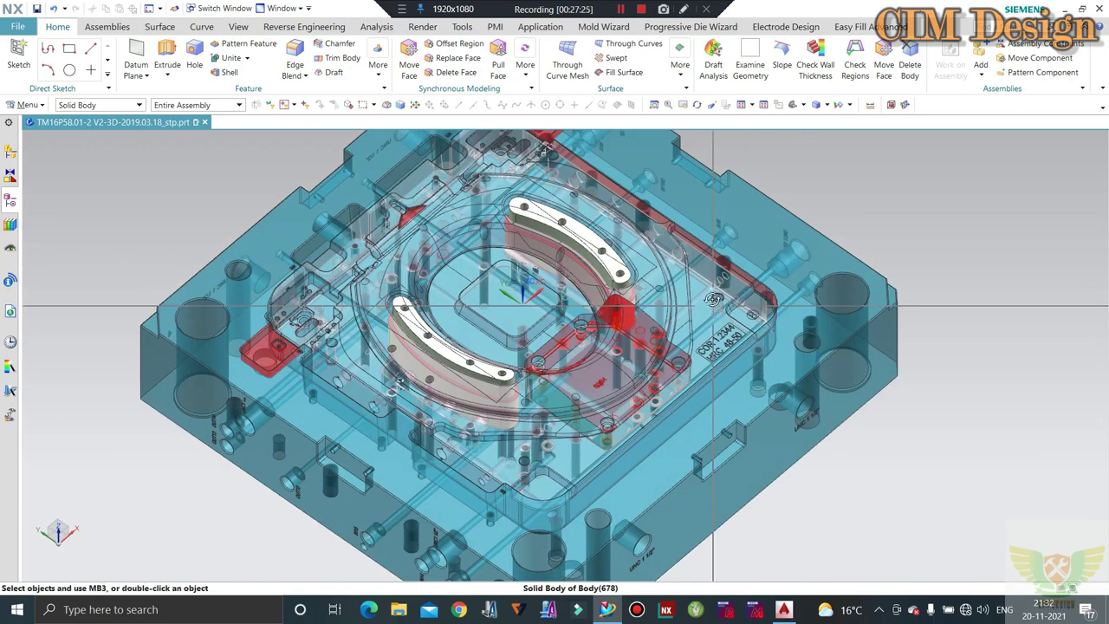
mouse_move(713, 306)
middle_down()
mouse_move(718, 314)
mouse_move(607, 334)
middle_up()
scroll(716, 310, down, 2)
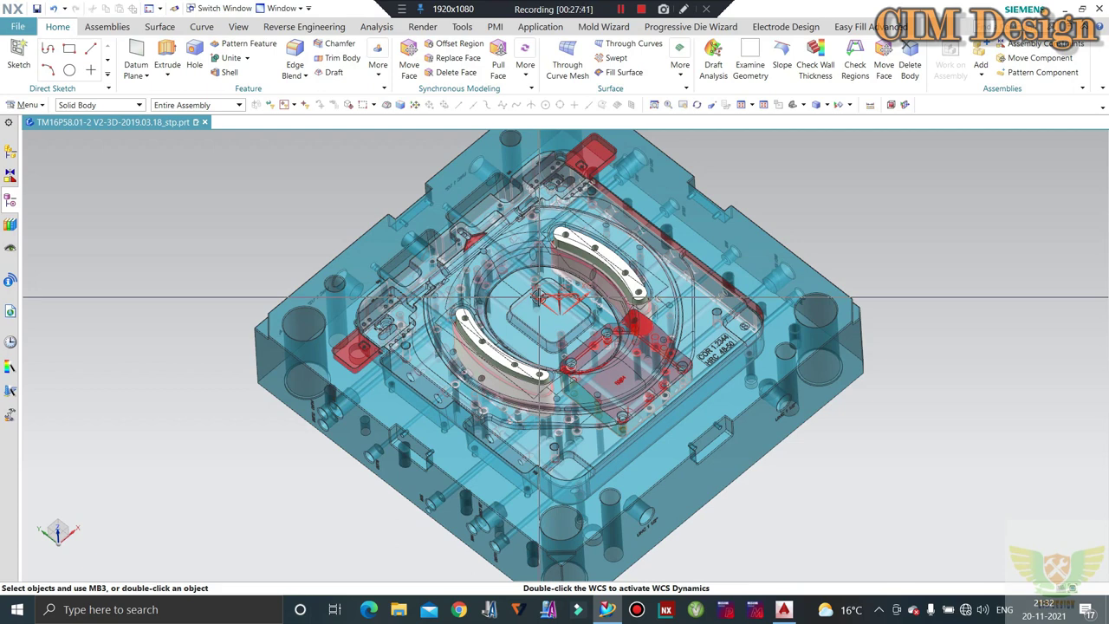
mouse_move(539, 297)
middle_down()
mouse_move(643, 229)
mouse_move(355, 296)
mouse_move(376, 422)
mouse_move(386, 376)
mouse_move(443, 341)
mouse_move(553, 344)
middle_up()
- Hide the blue mold plate with Ctrl+B and orbit the remaining cavity plate
click(355, 296)
key(ctrl+b)
scroll(387, 376, up, 5)
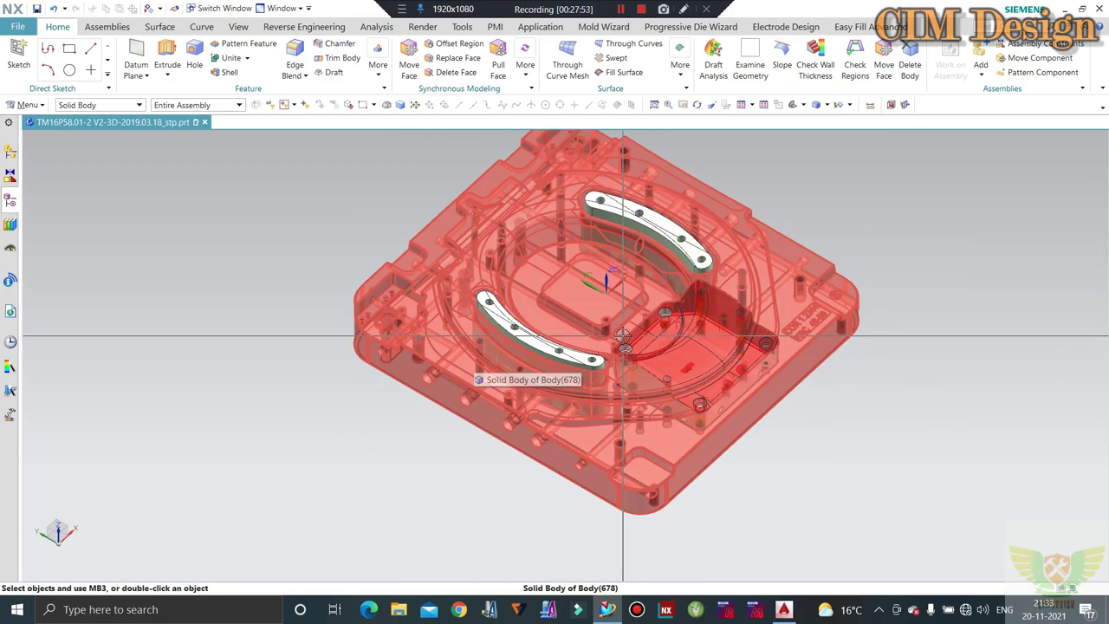
middle_drag(587, 406, 585, 233)
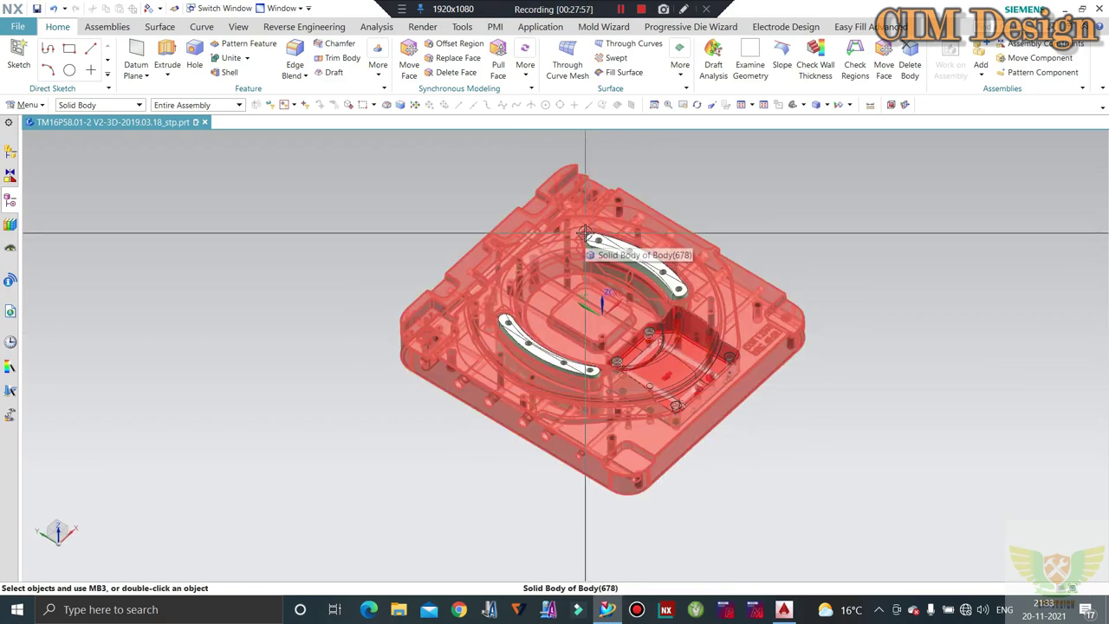
mouse_move(585, 233)
middle_down()
mouse_move(560, 301)
mouse_move(479, 432)
middle_up()
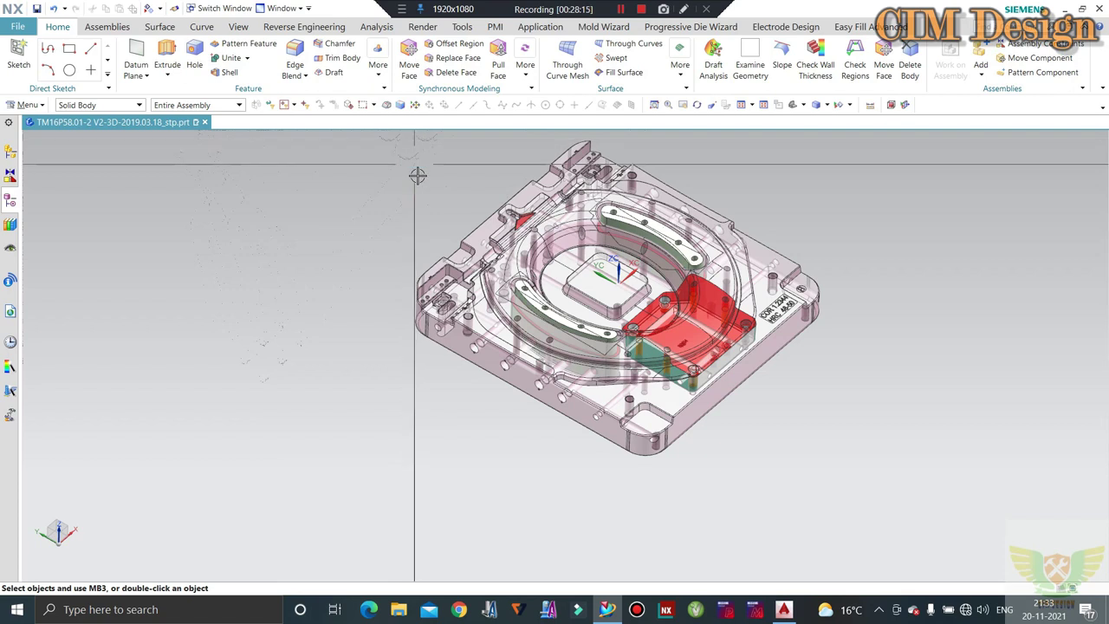
- Zoom and rotate around the standalone cavity plate to inspect its curved ring inserts
middle_drag(413, 171, 415, 172)
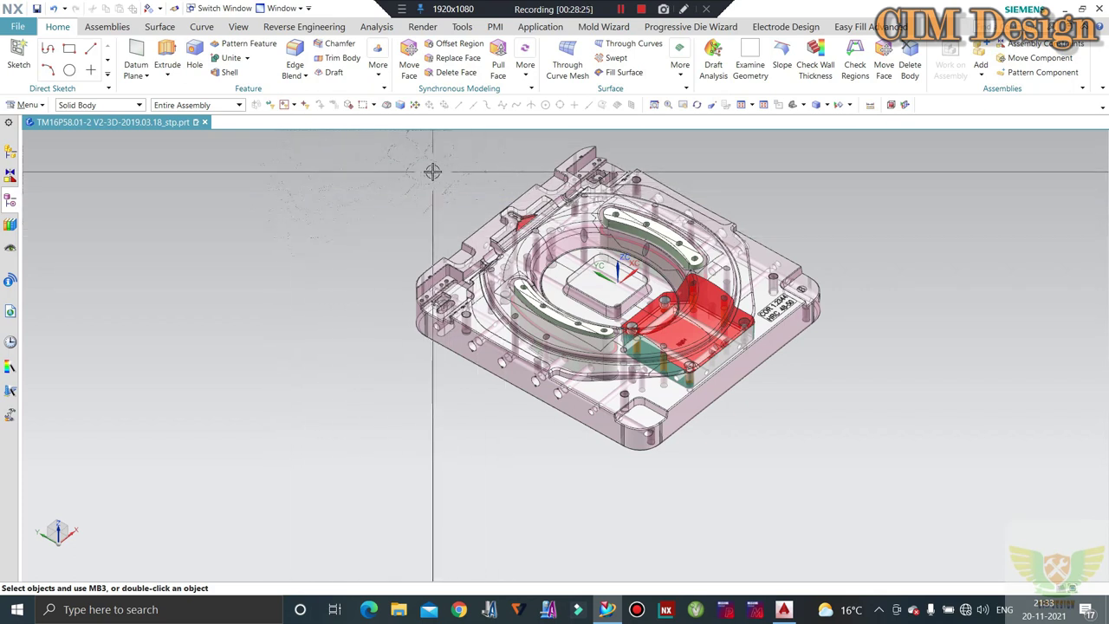
scroll(563, 184, down, 2)
scroll(659, 195, down, 2)
scroll(692, 197, up, 2)
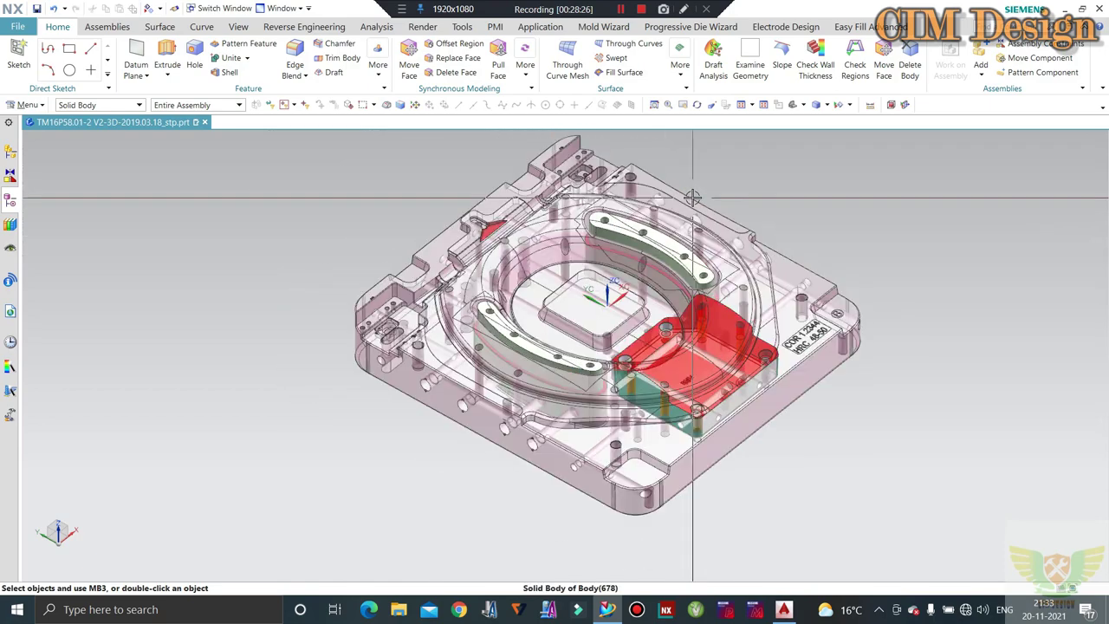
scroll(692, 198, down, 2)
mouse_move(692, 197)
middle_down()
mouse_move(656, 227)
mouse_move(663, 244)
mouse_move(644, 265)
mouse_move(664, 208)
mouse_move(662, 219)
middle_up()
scroll(676, 225, up, 3)
scroll(667, 238, down, 2)
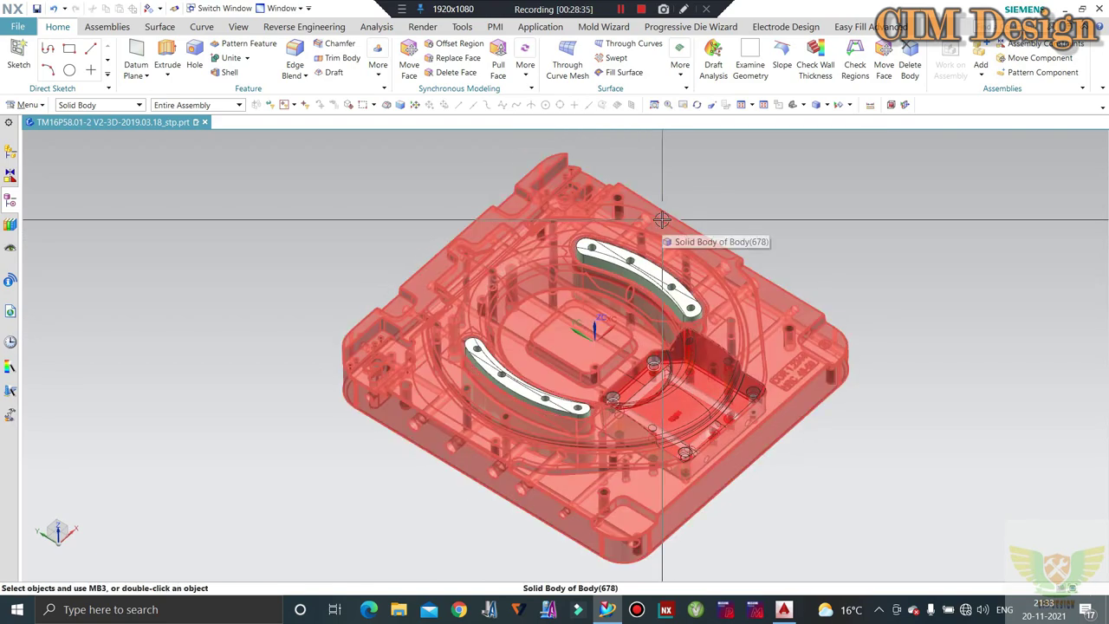